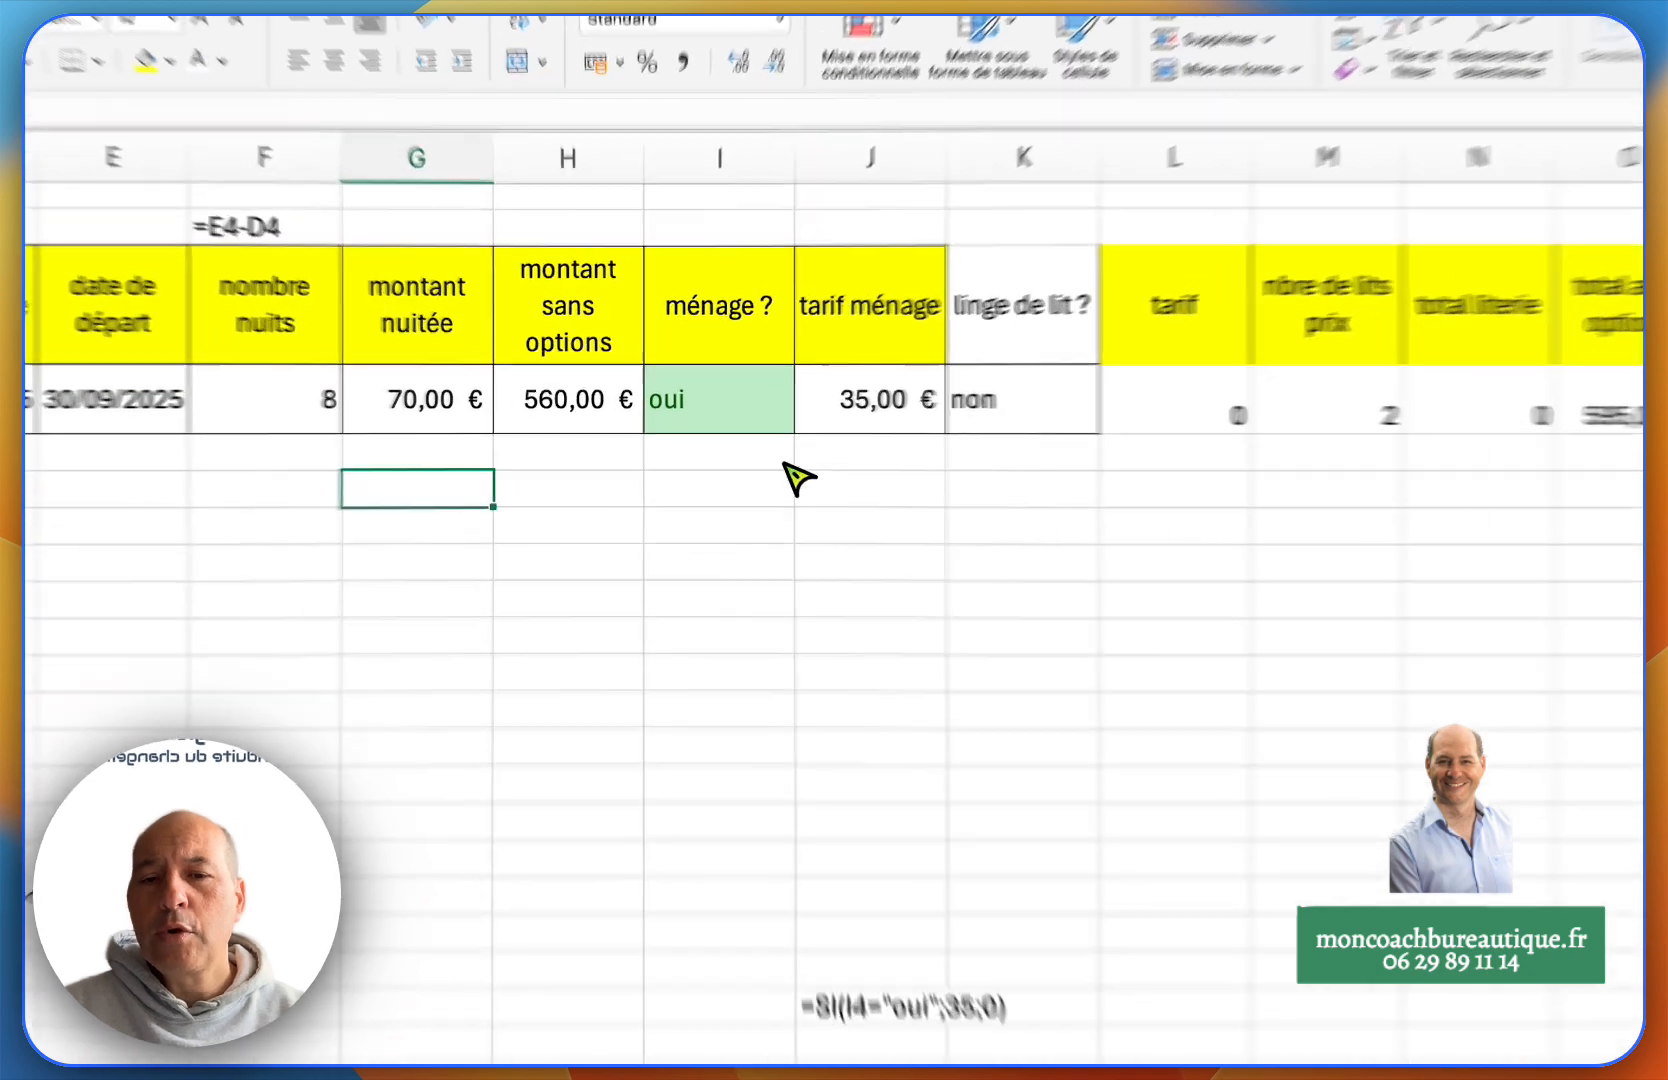
# - Switch the "ménage ?" choice in I4 to "non" and back to "oui" to test the cleaning fee
pyautogui.click(718, 410)
pyautogui.click(875, 427)
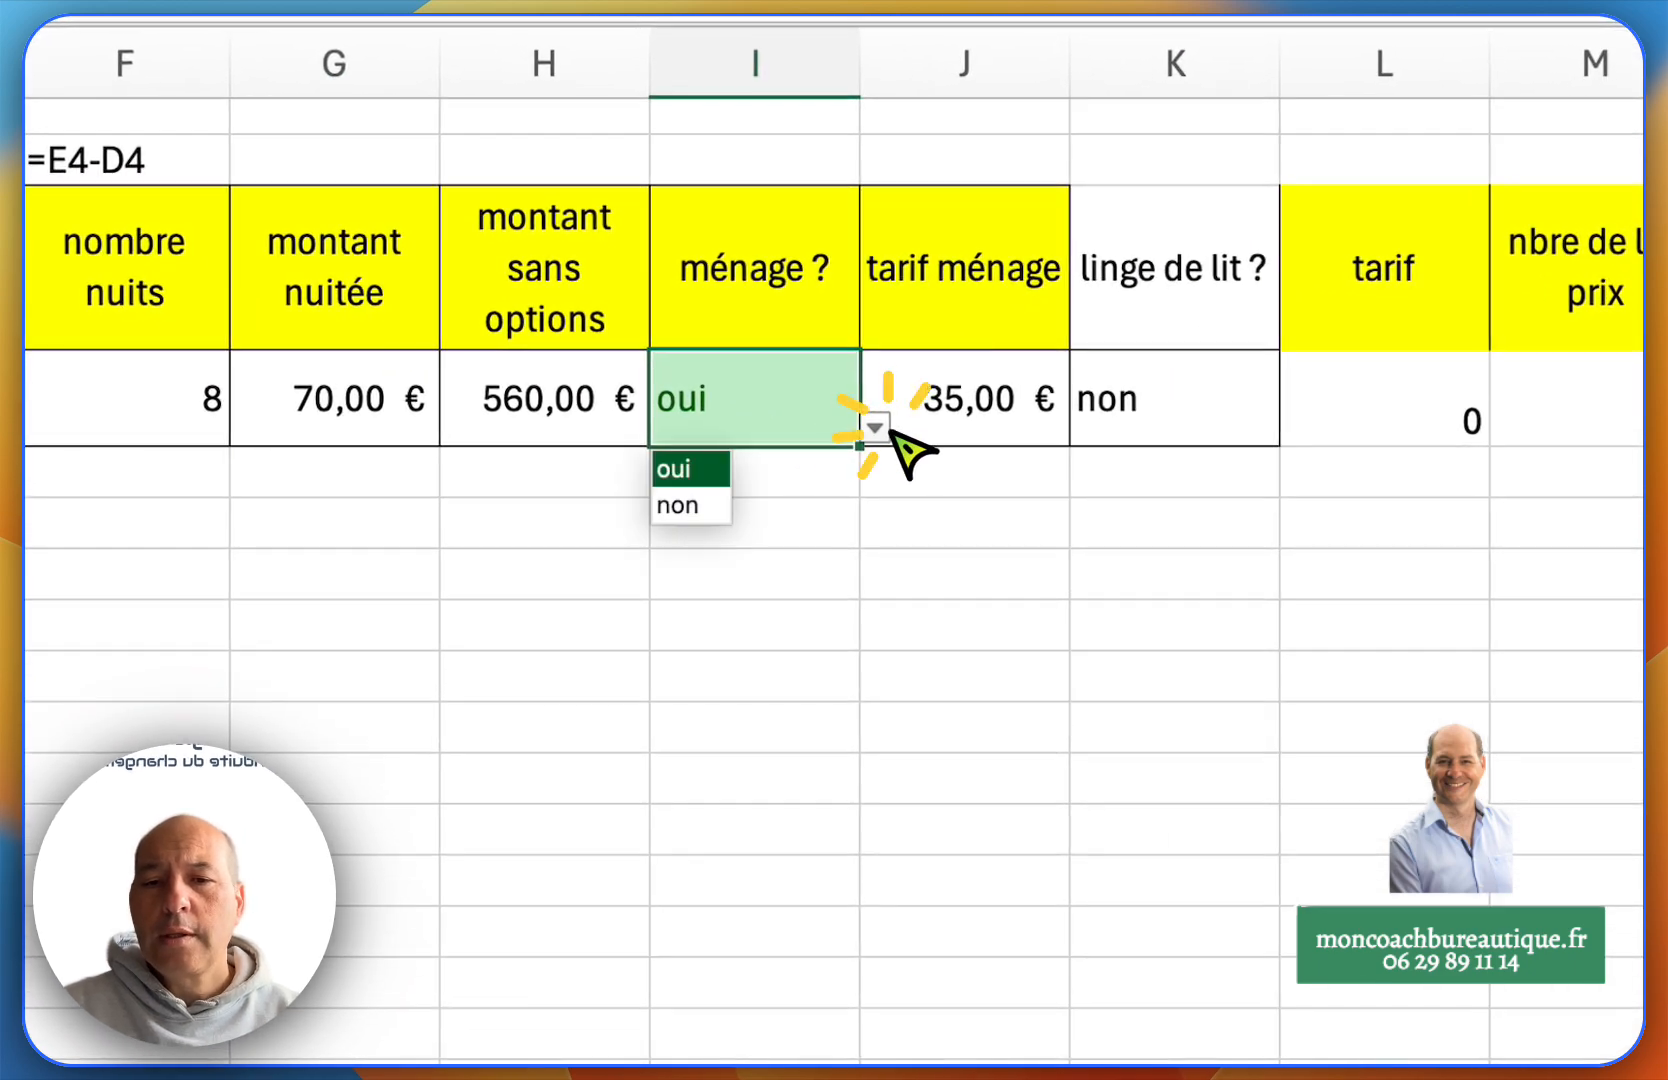
pyautogui.click(682, 507)
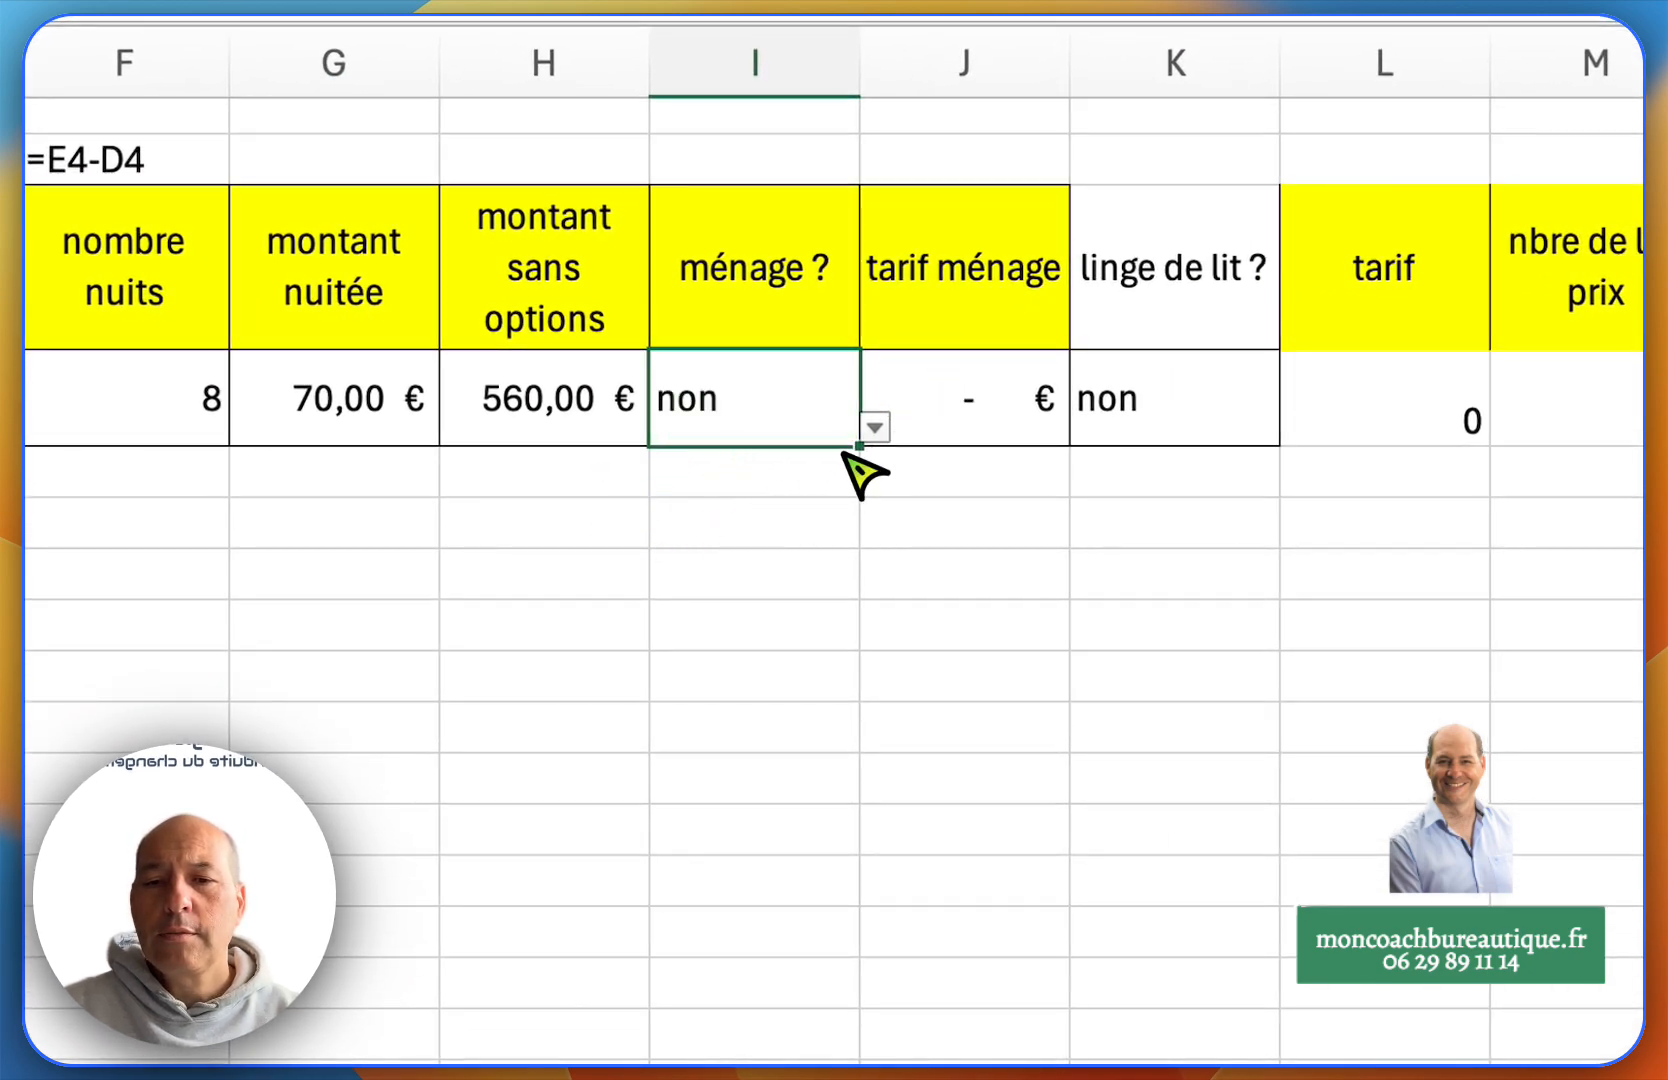
pyautogui.click(872, 432)
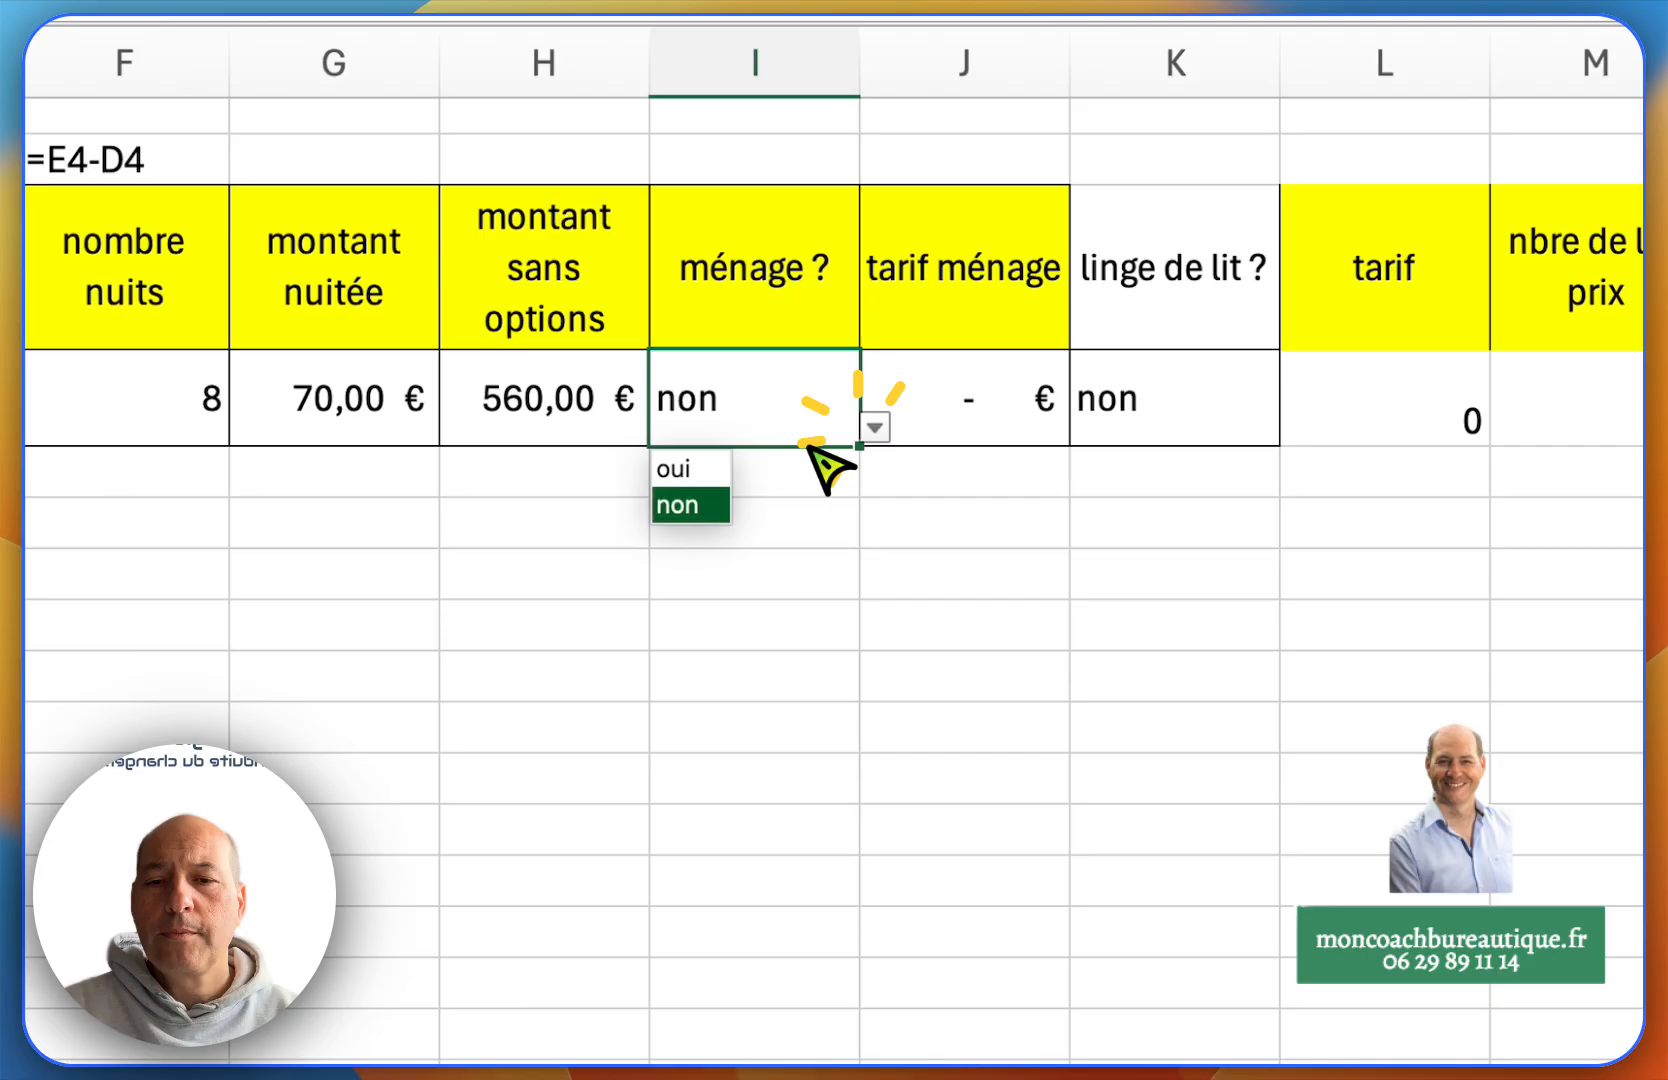
pyautogui.click(695, 470)
pyautogui.click(985, 437)
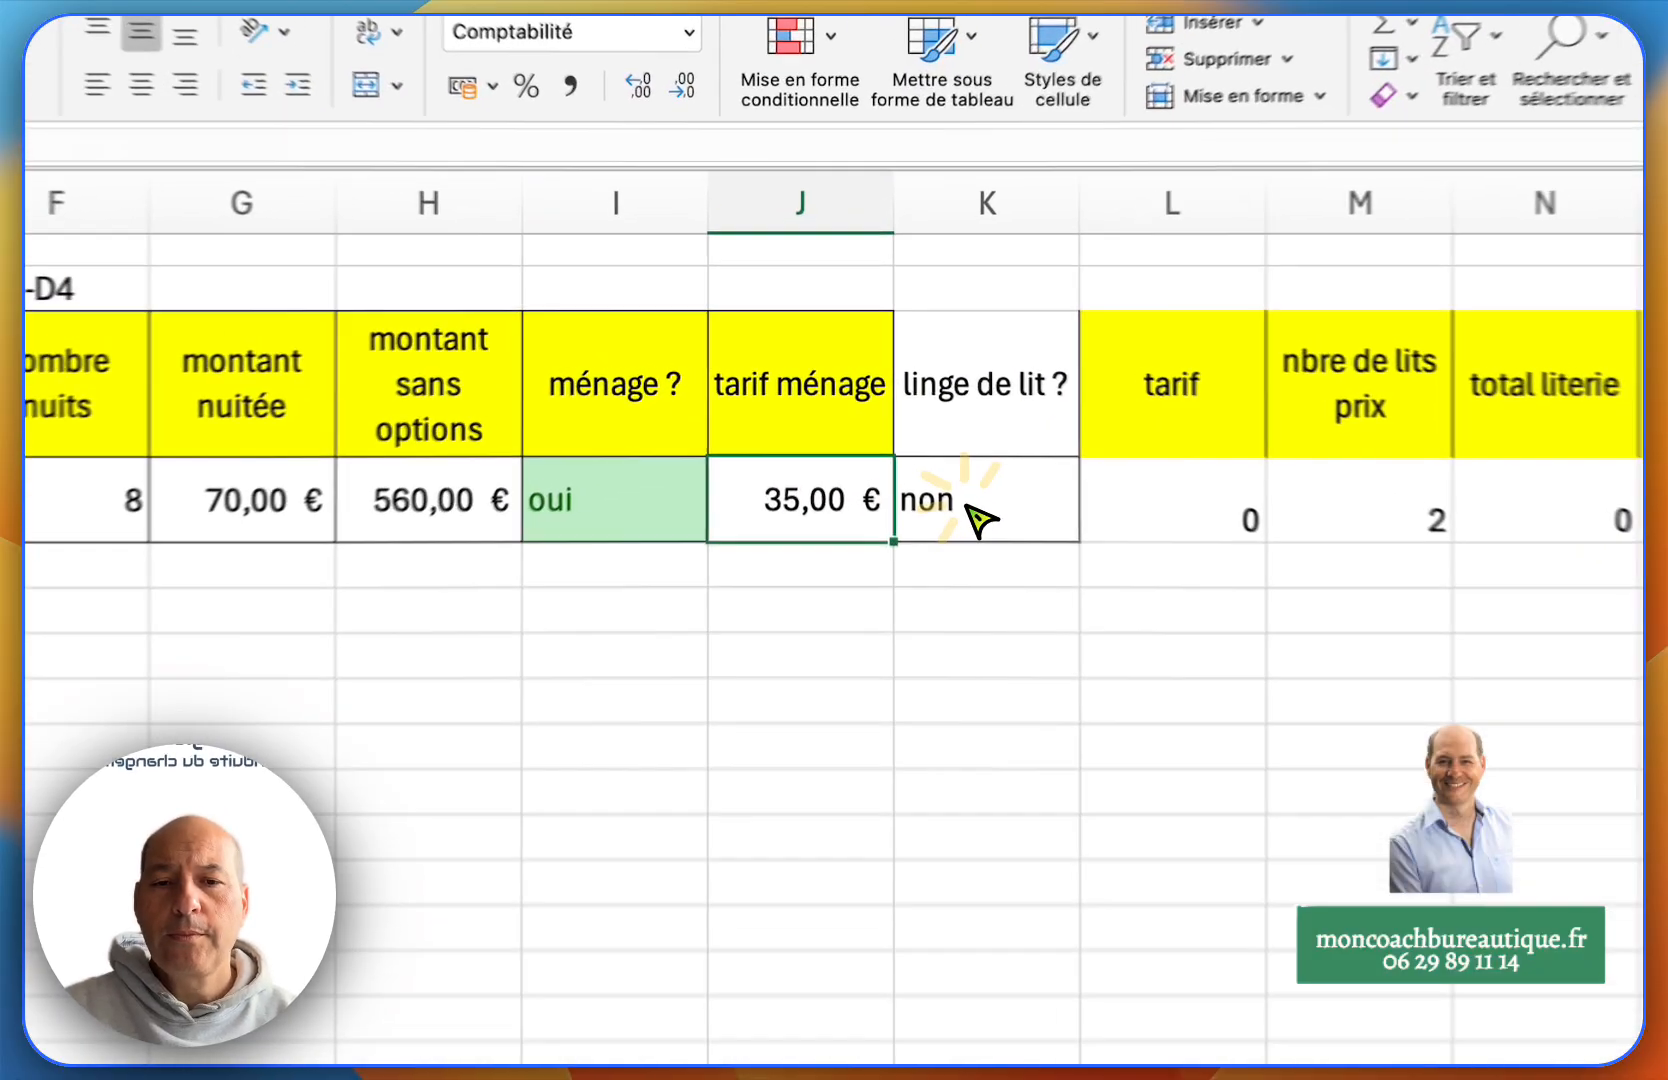
pyautogui.click(900, 410)
pyautogui.click(676, 545)
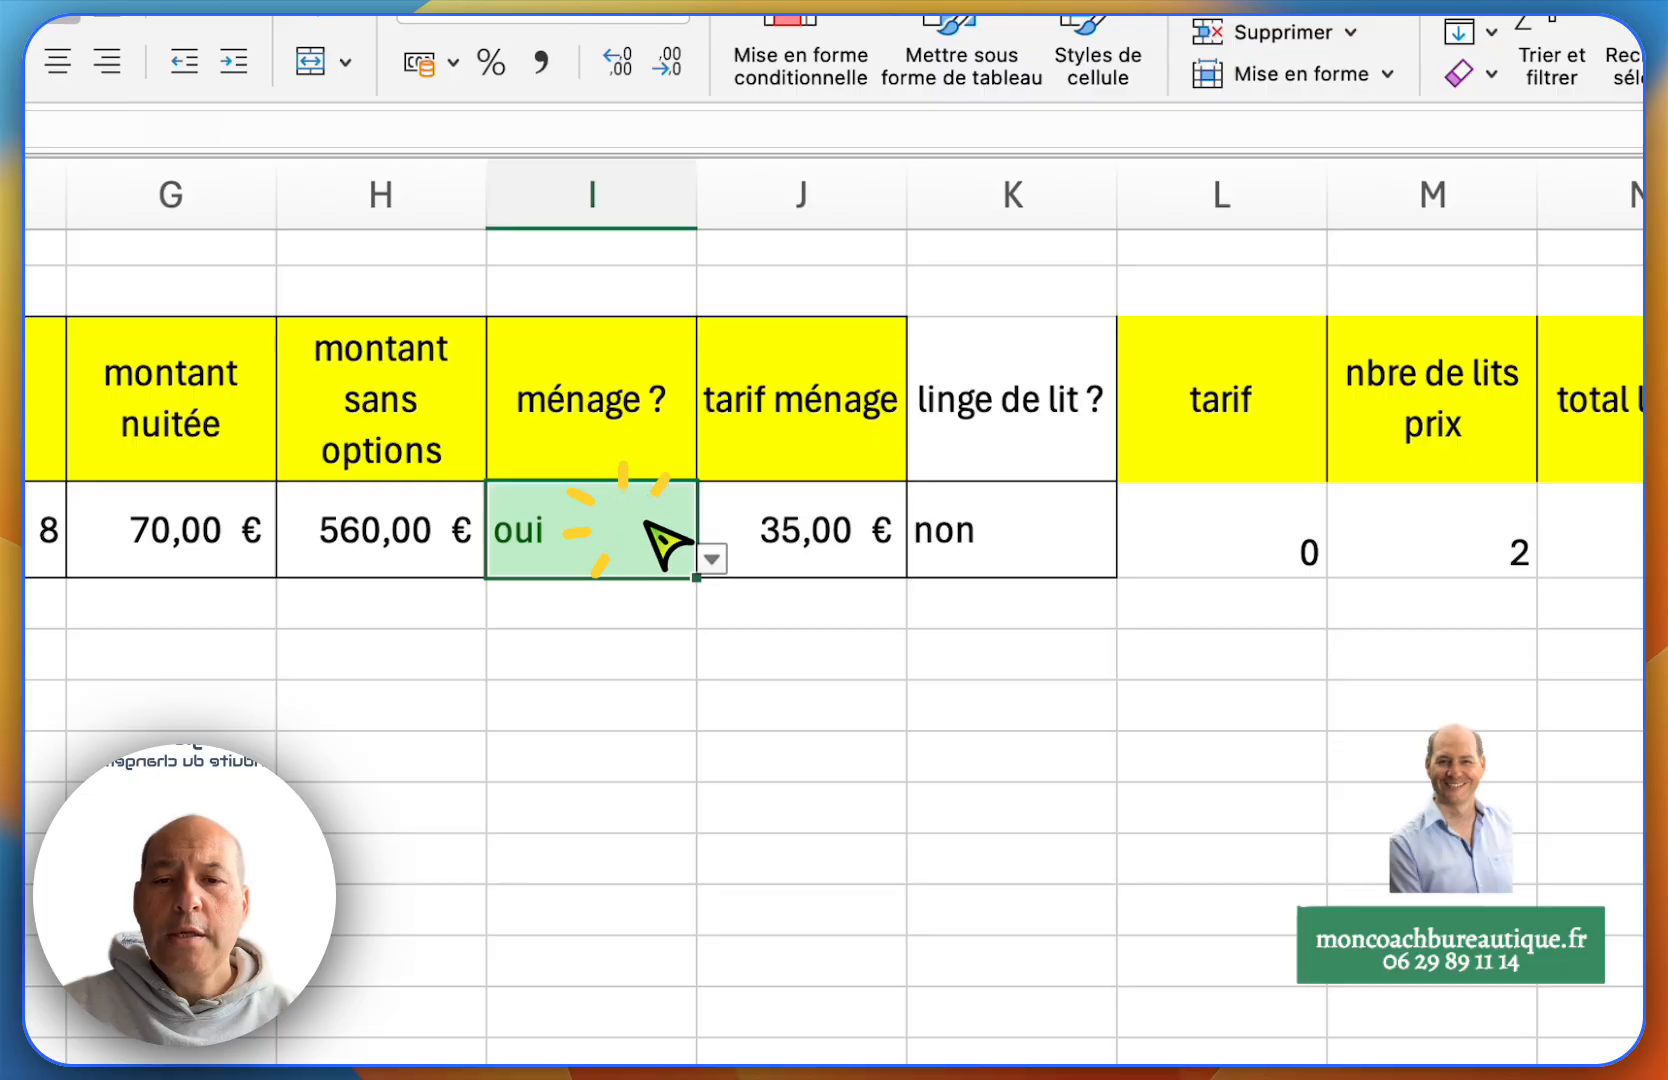
pyautogui.click(1054, 525)
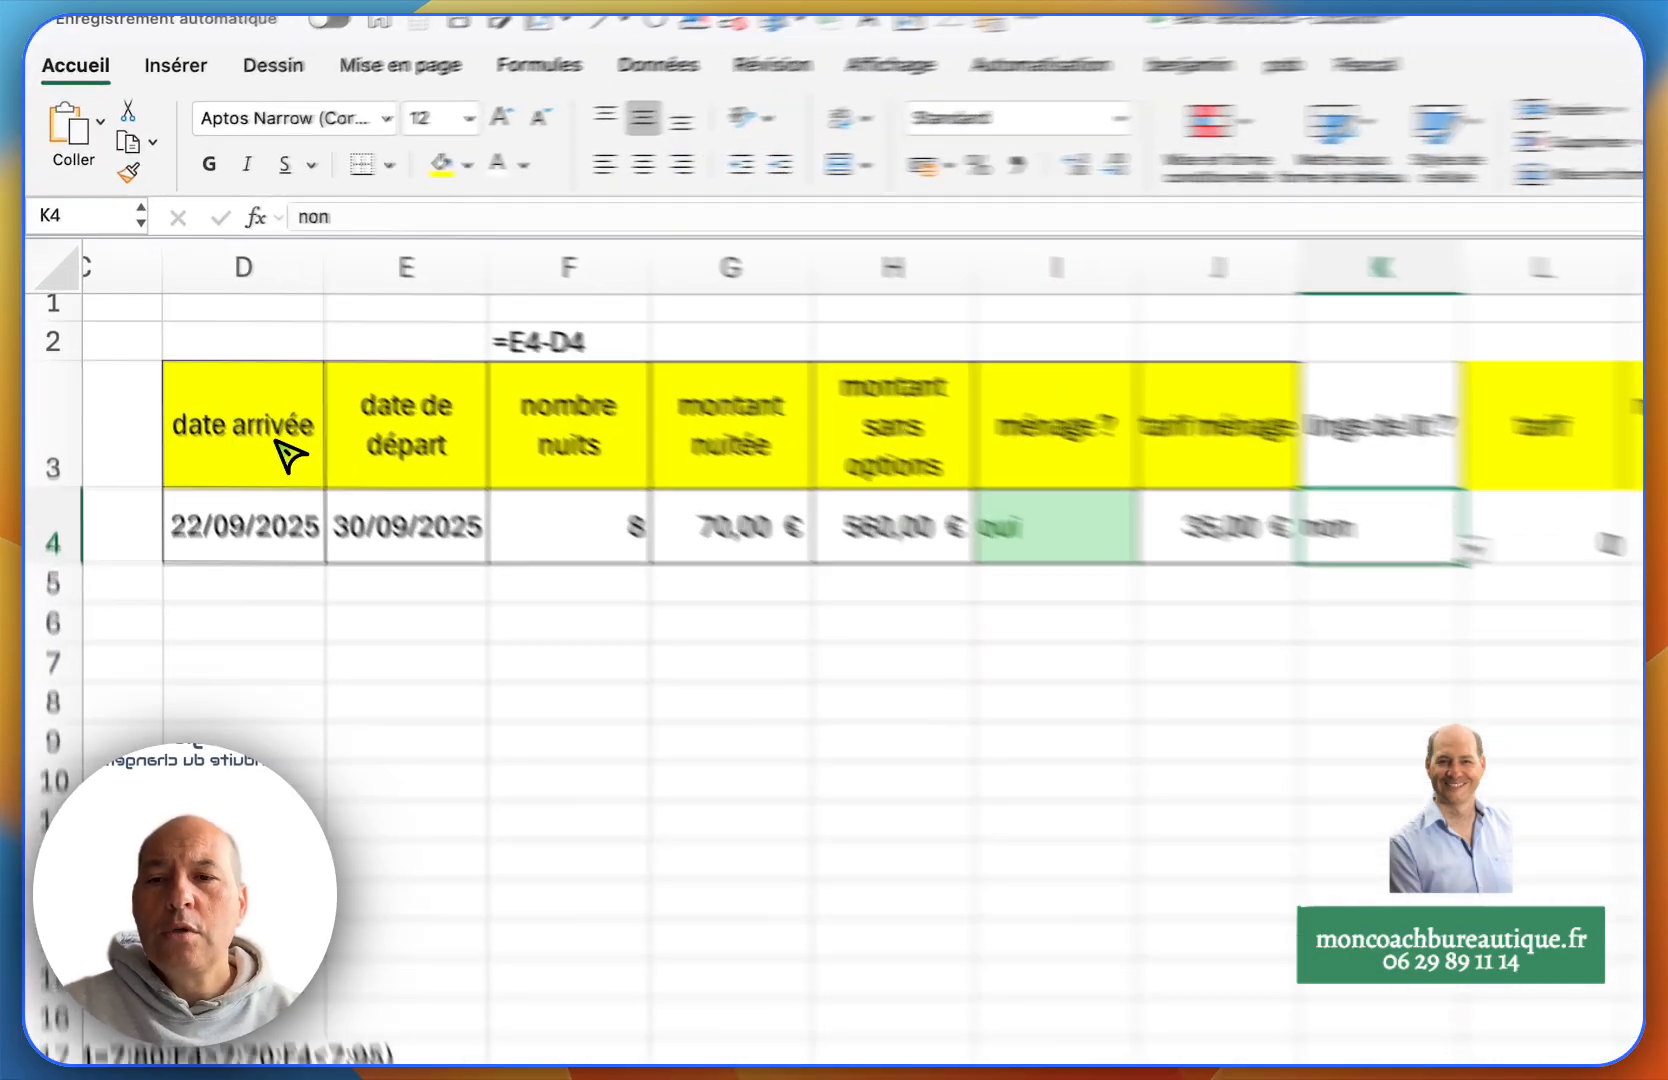
pyautogui.moveTo(197, 340); pyautogui.dragTo(1337, 333)
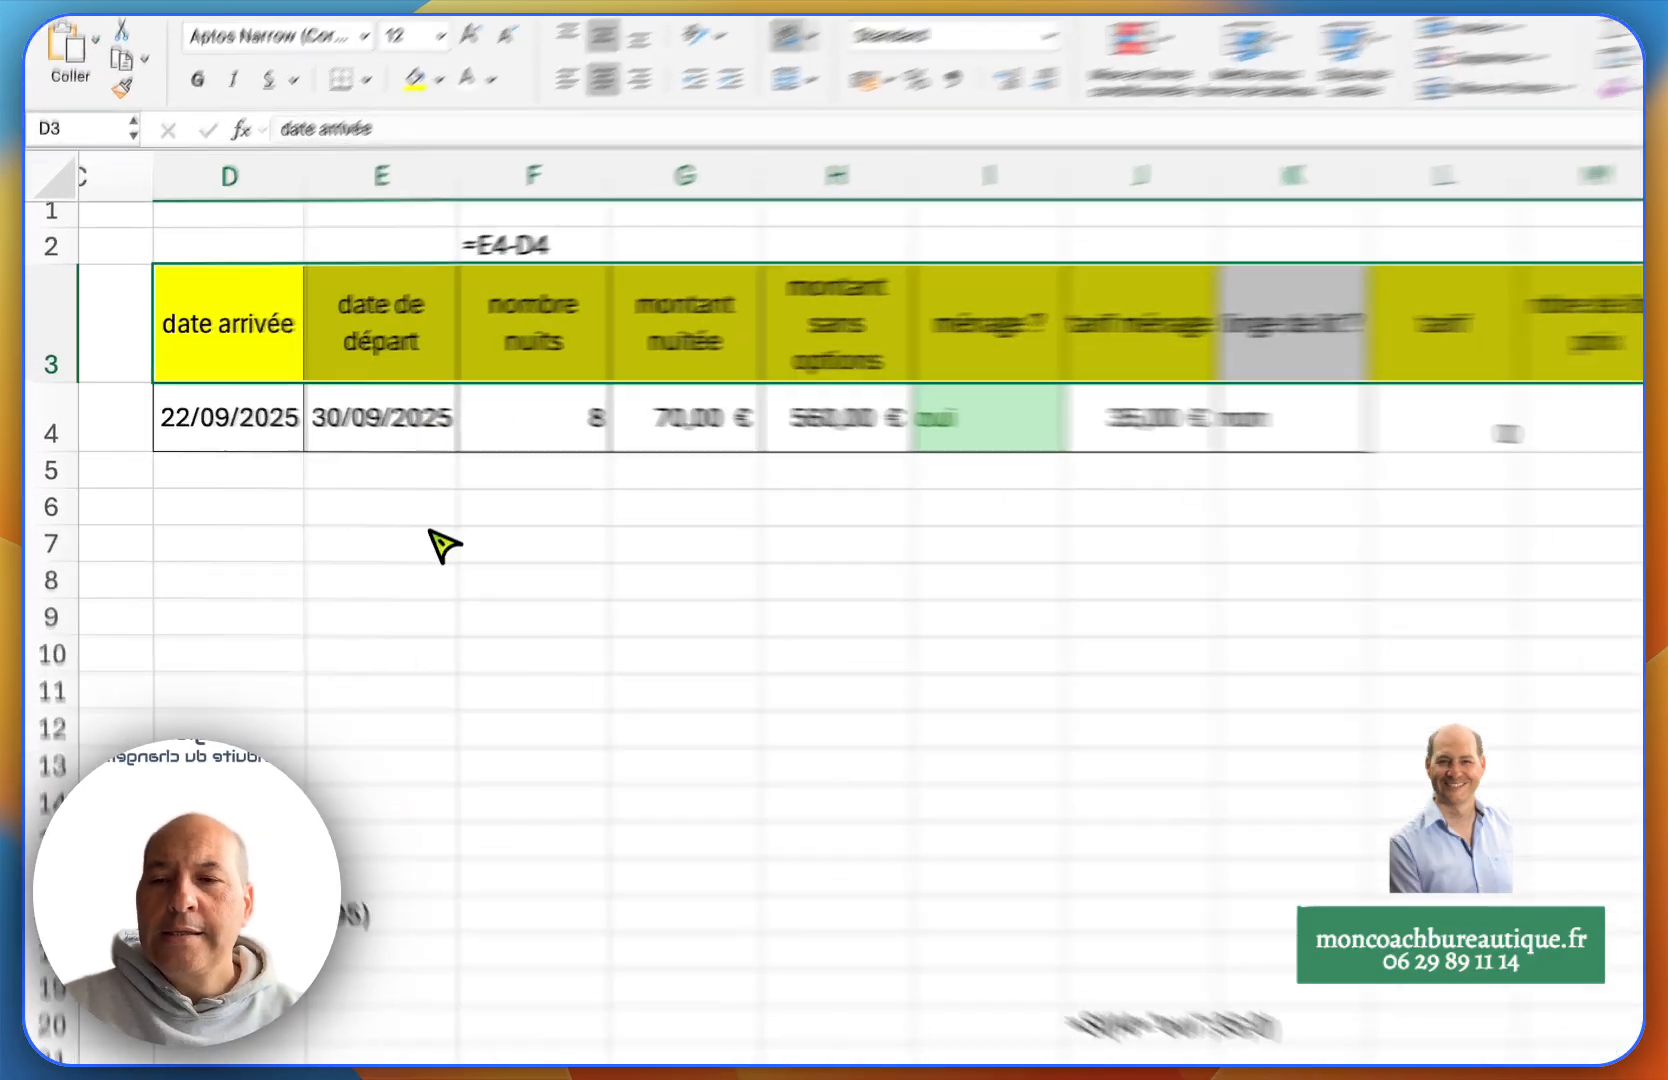
pyautogui.click(305, 546)
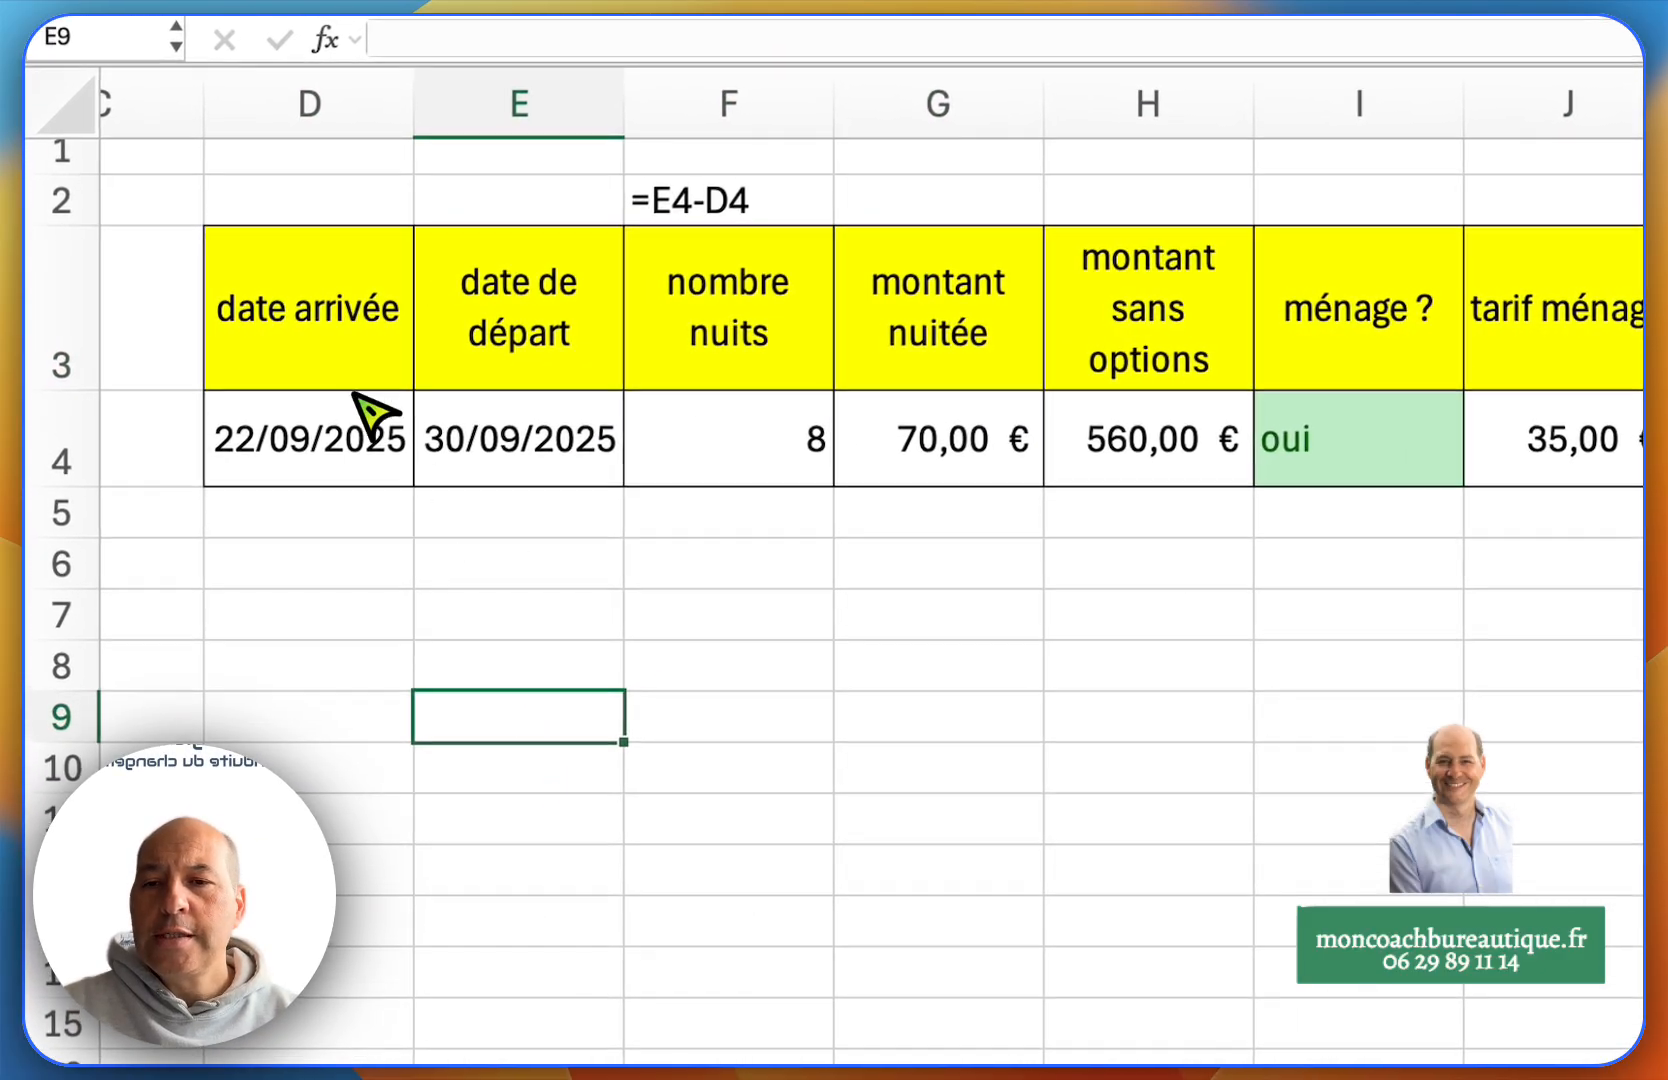
# - Copy the header row D3:O3 and paste only its values starting at D7
pyautogui.moveTo(342, 365); pyautogui.dragTo(1280, 445)
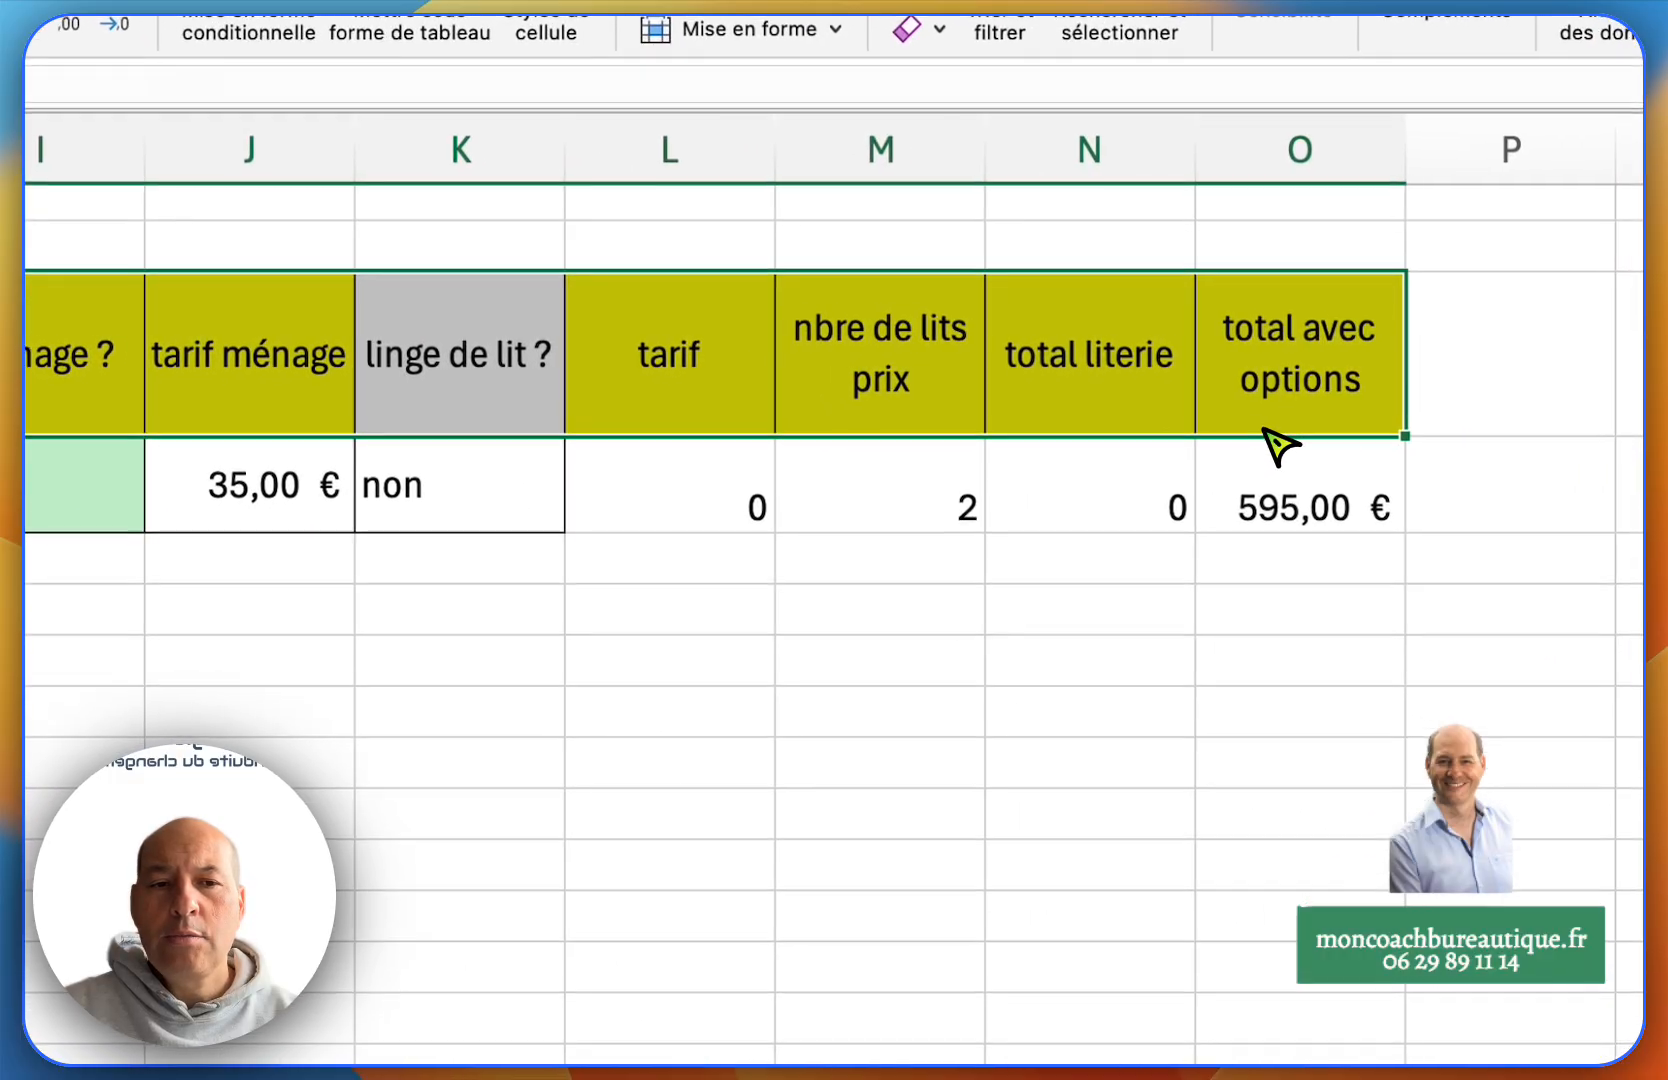
pyautogui.press('super+c')
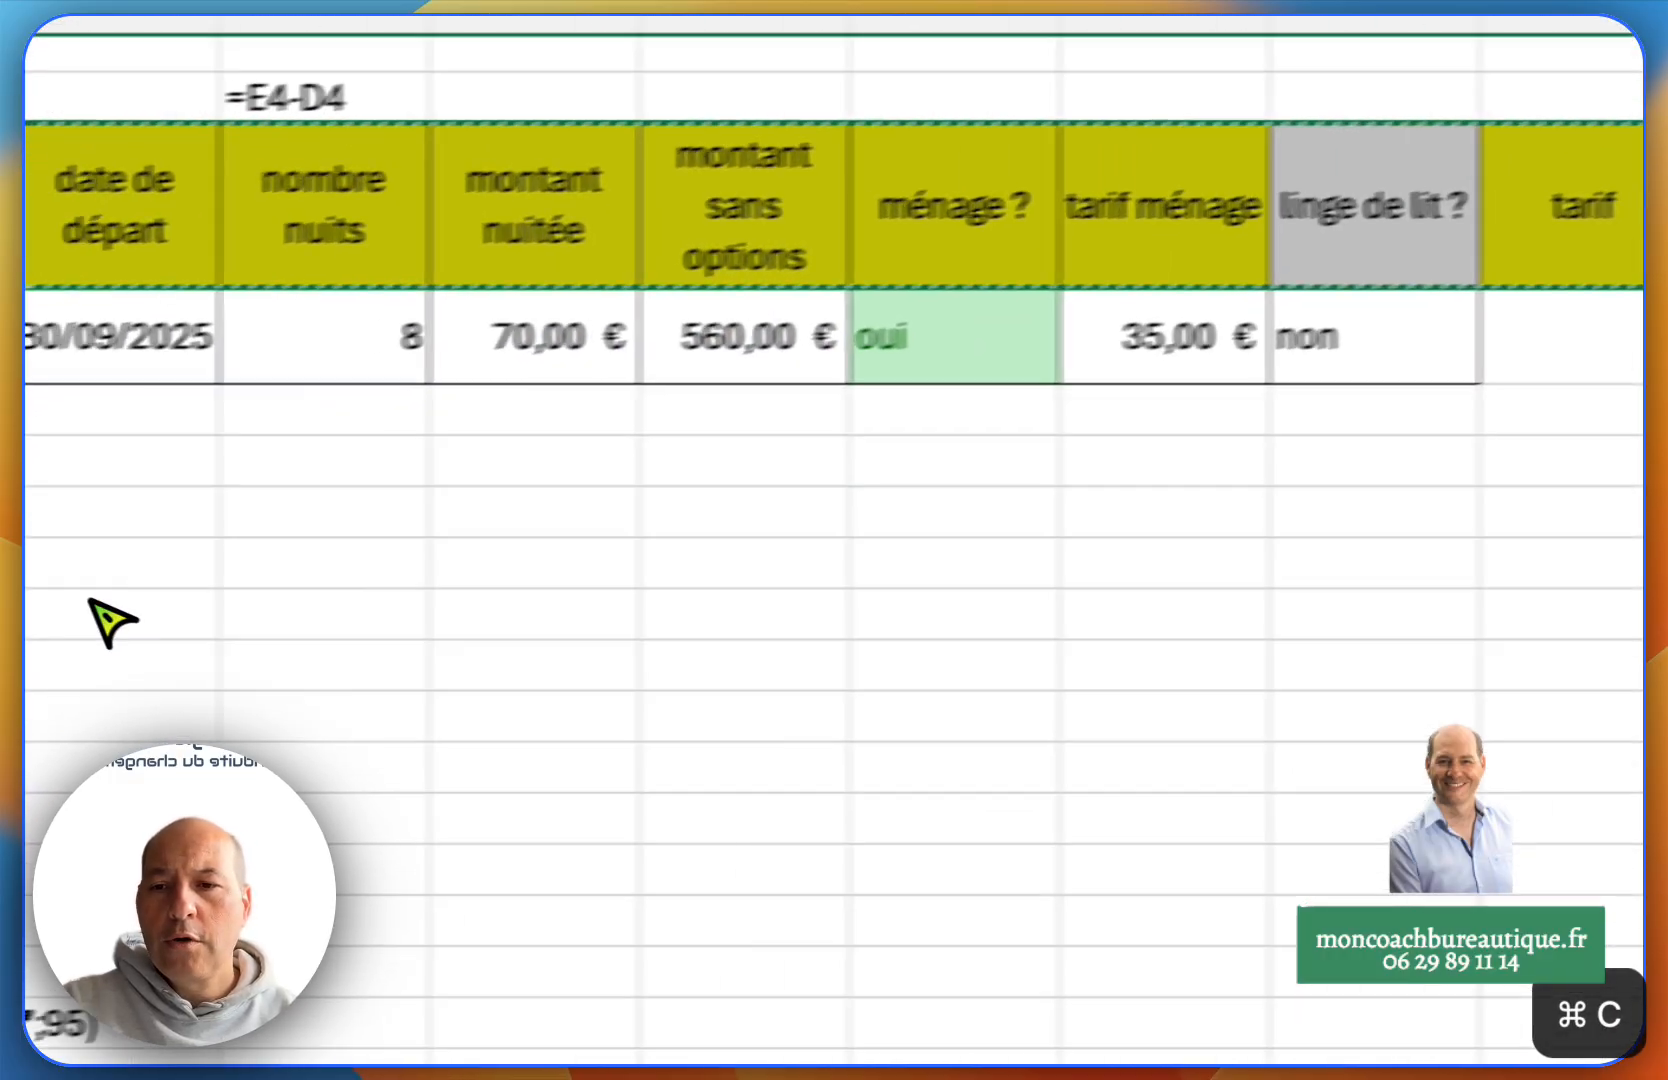
pyautogui.rightClick(25, 488)
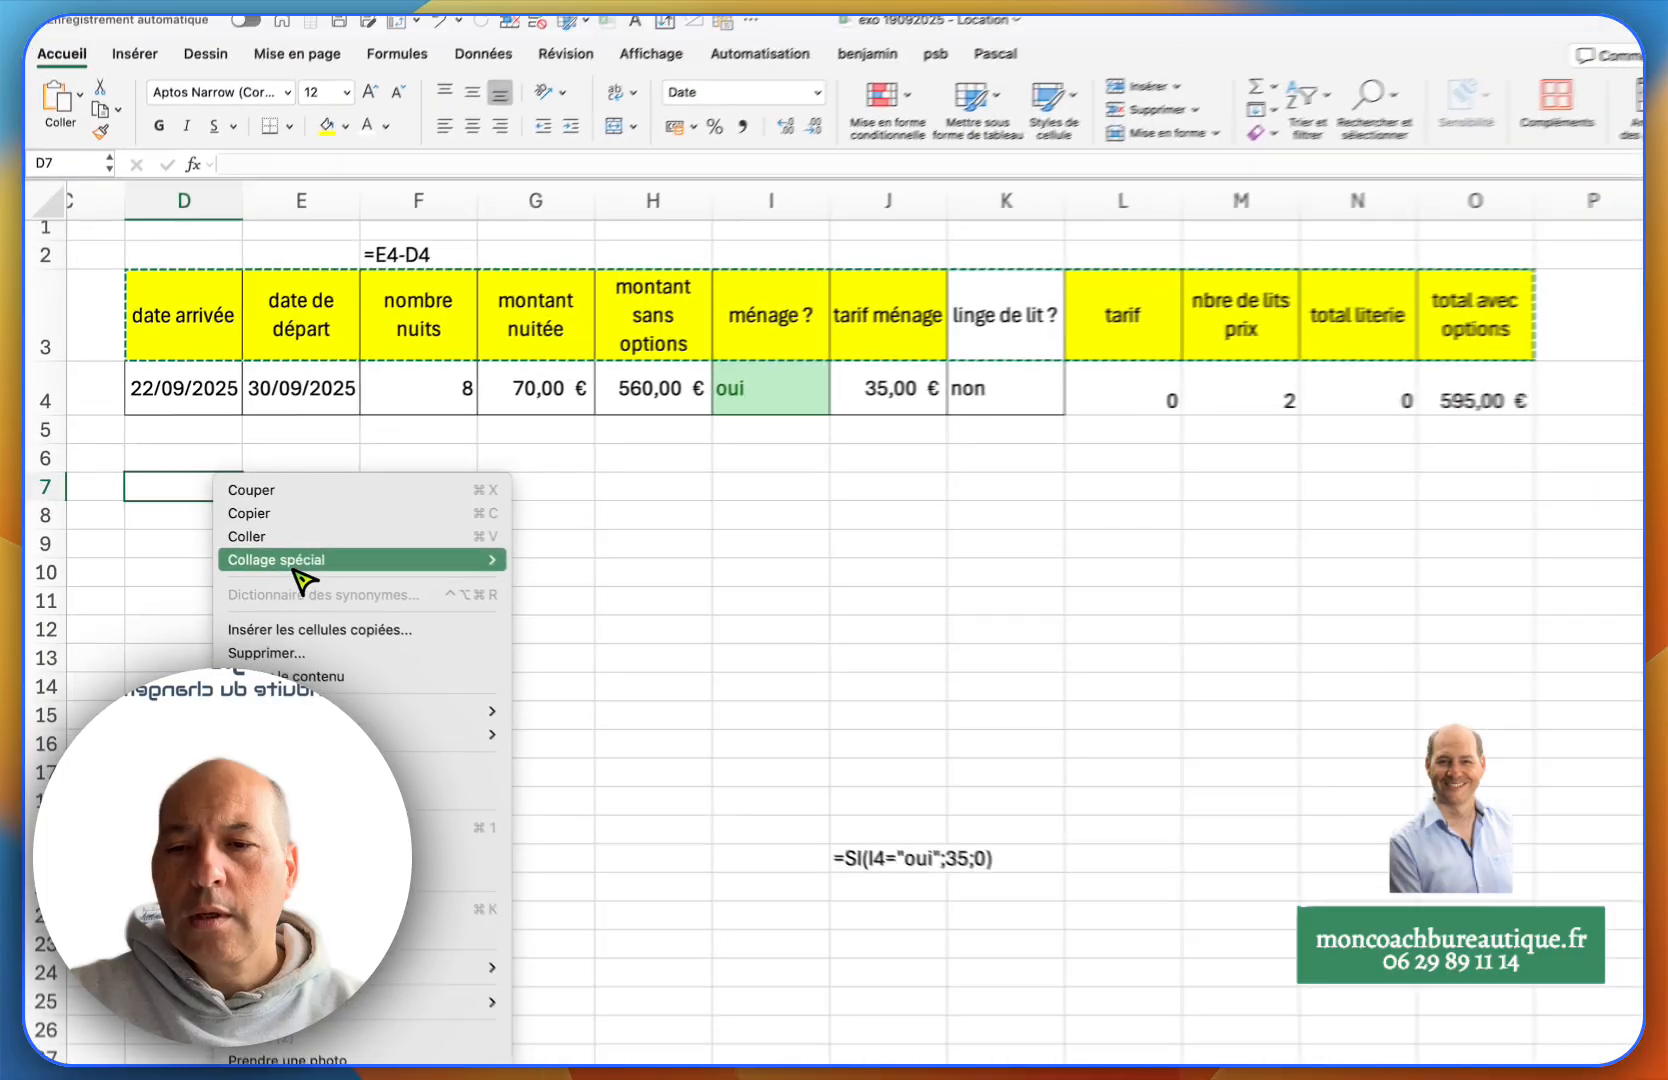
pyautogui.moveTo(500, 602)
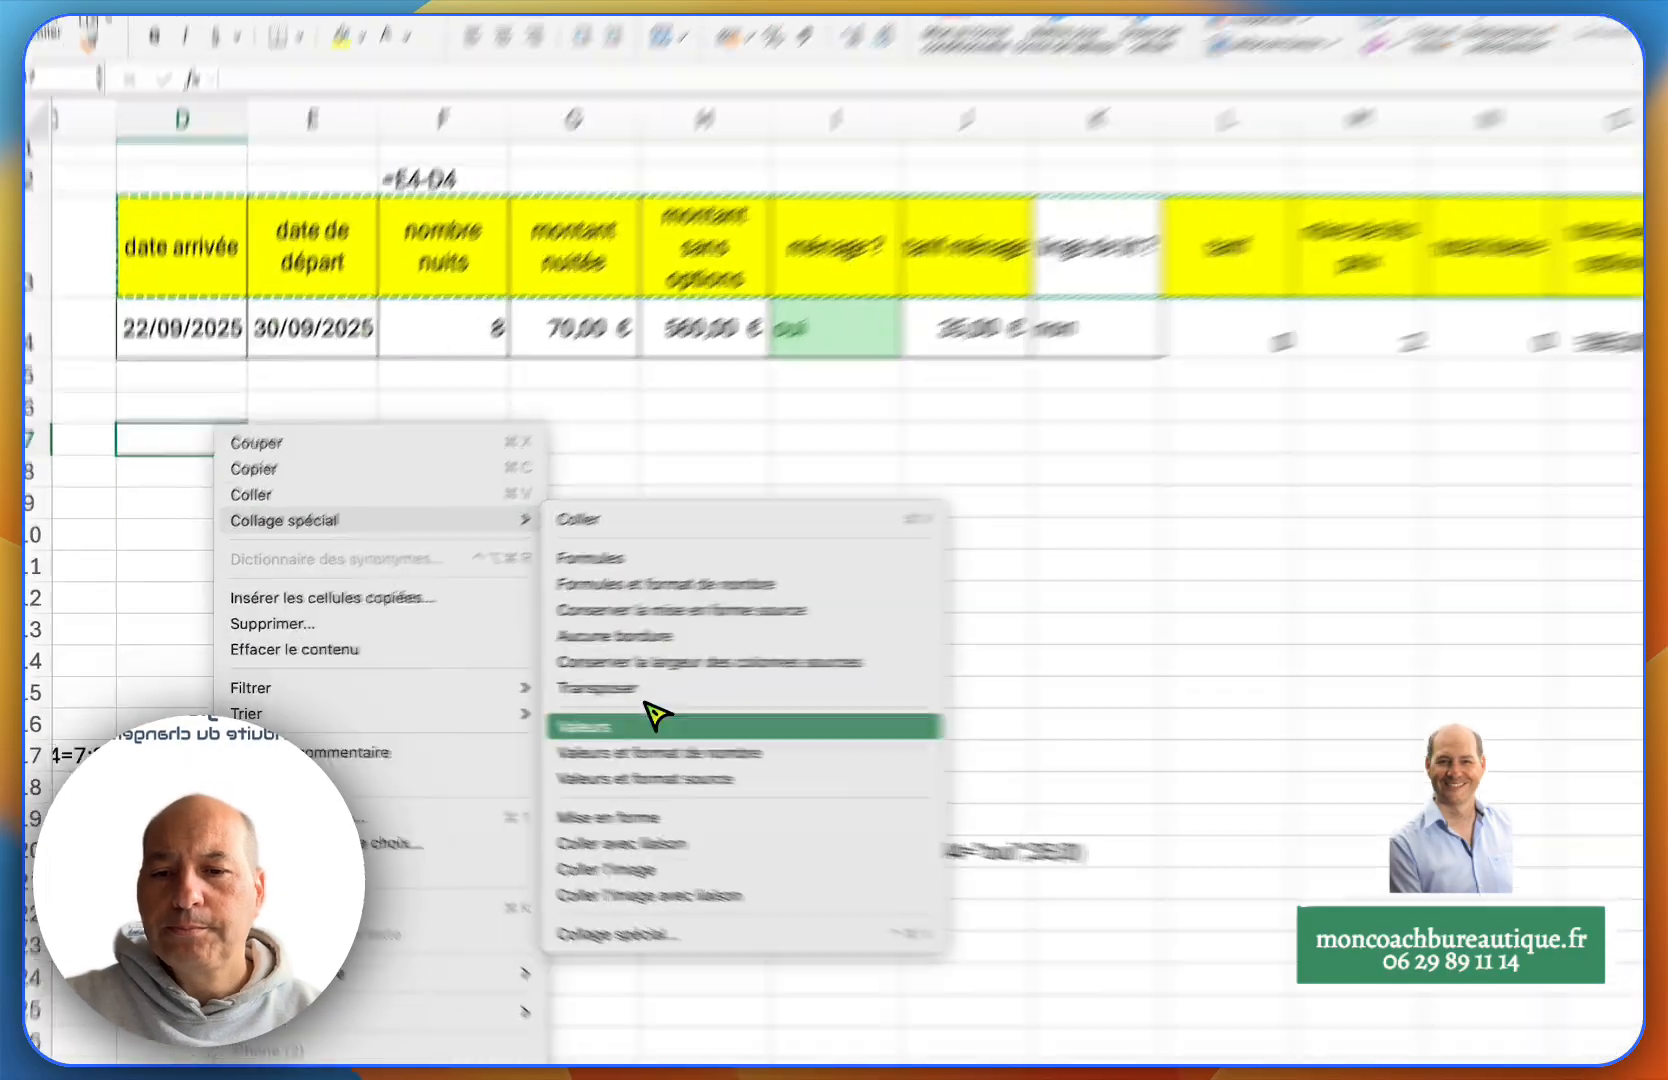
pyautogui.click(546, 720)
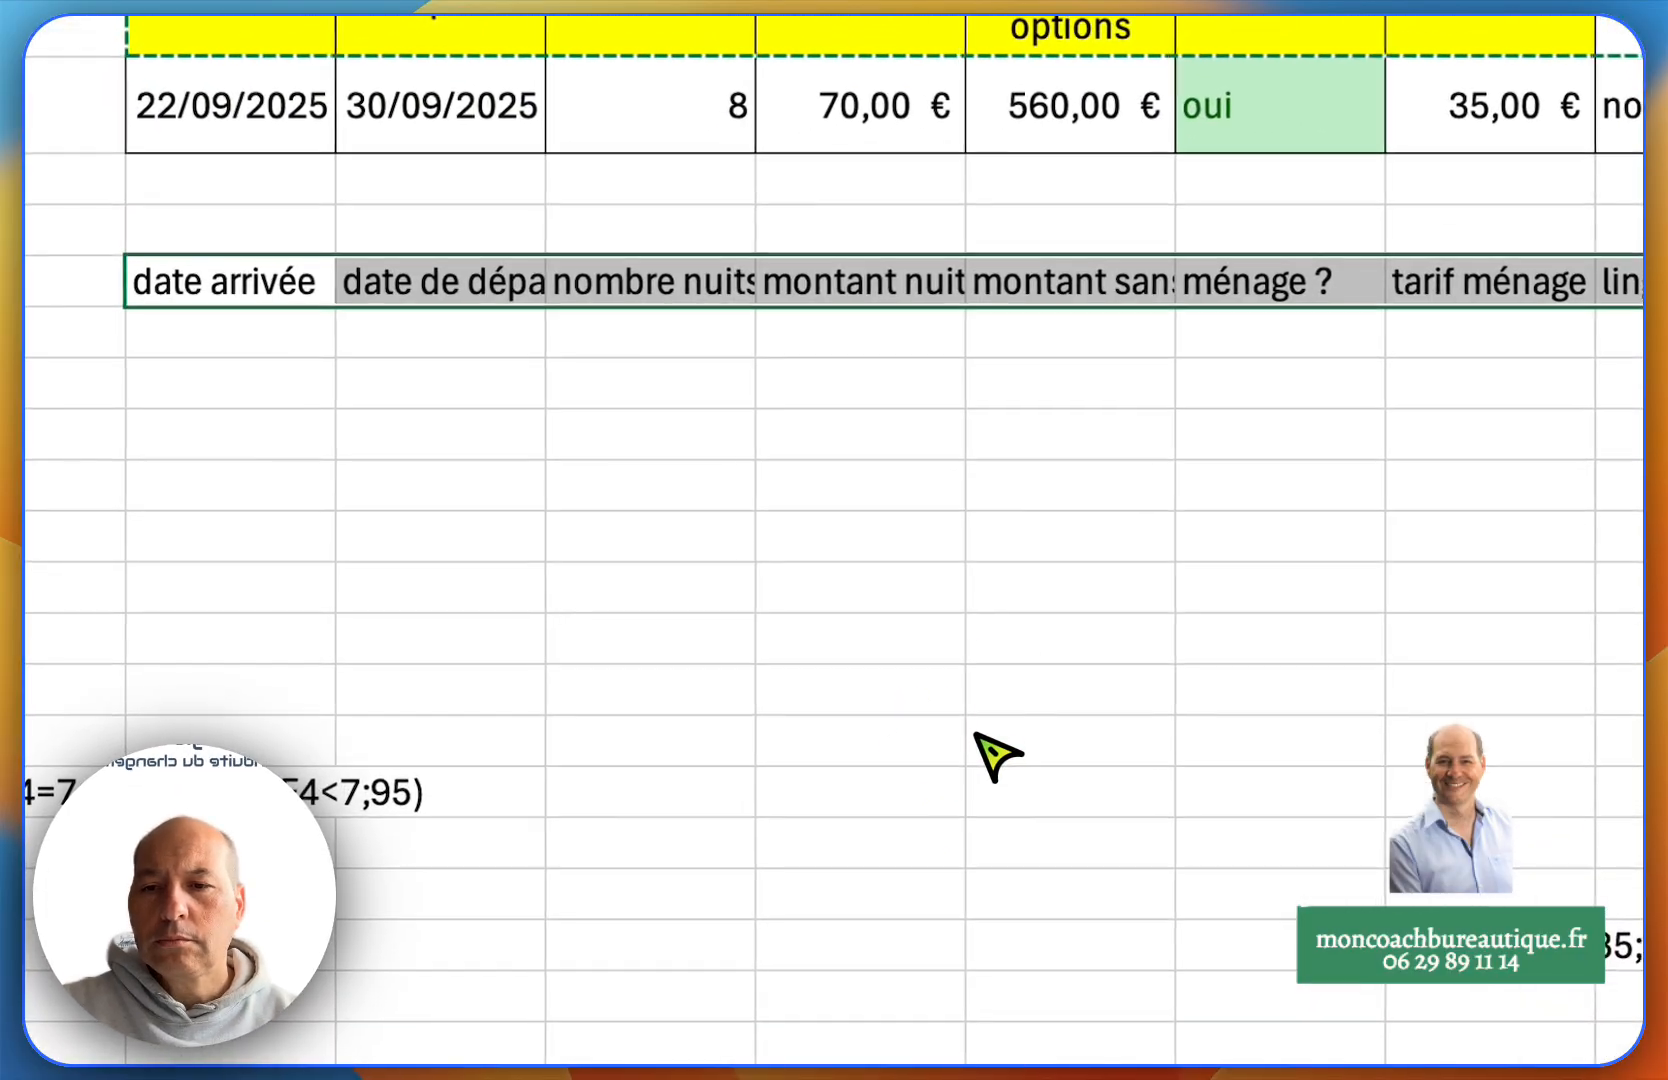
pyautogui.click(697, 421)
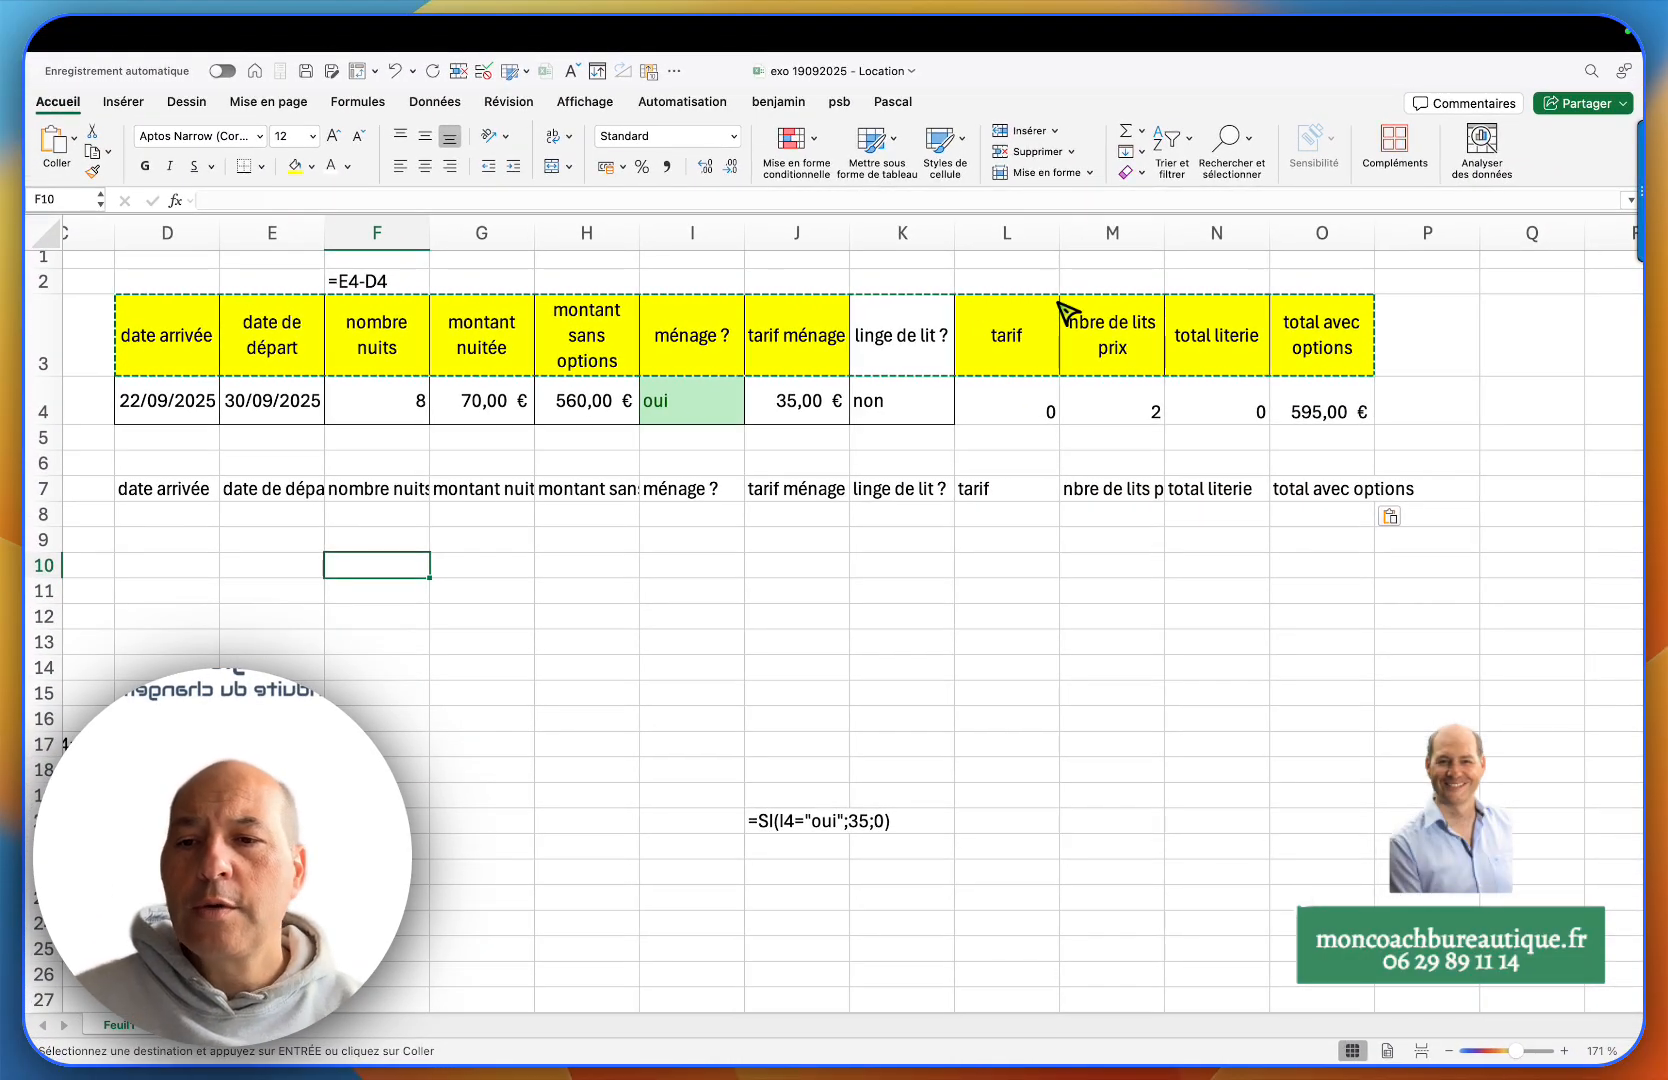
# - Format the pasted headers D7:O7 with centred horizontal and vertical alignment and automatic text wrapping
pyautogui.moveTo(180, 490); pyautogui.dragTo(1330, 489)
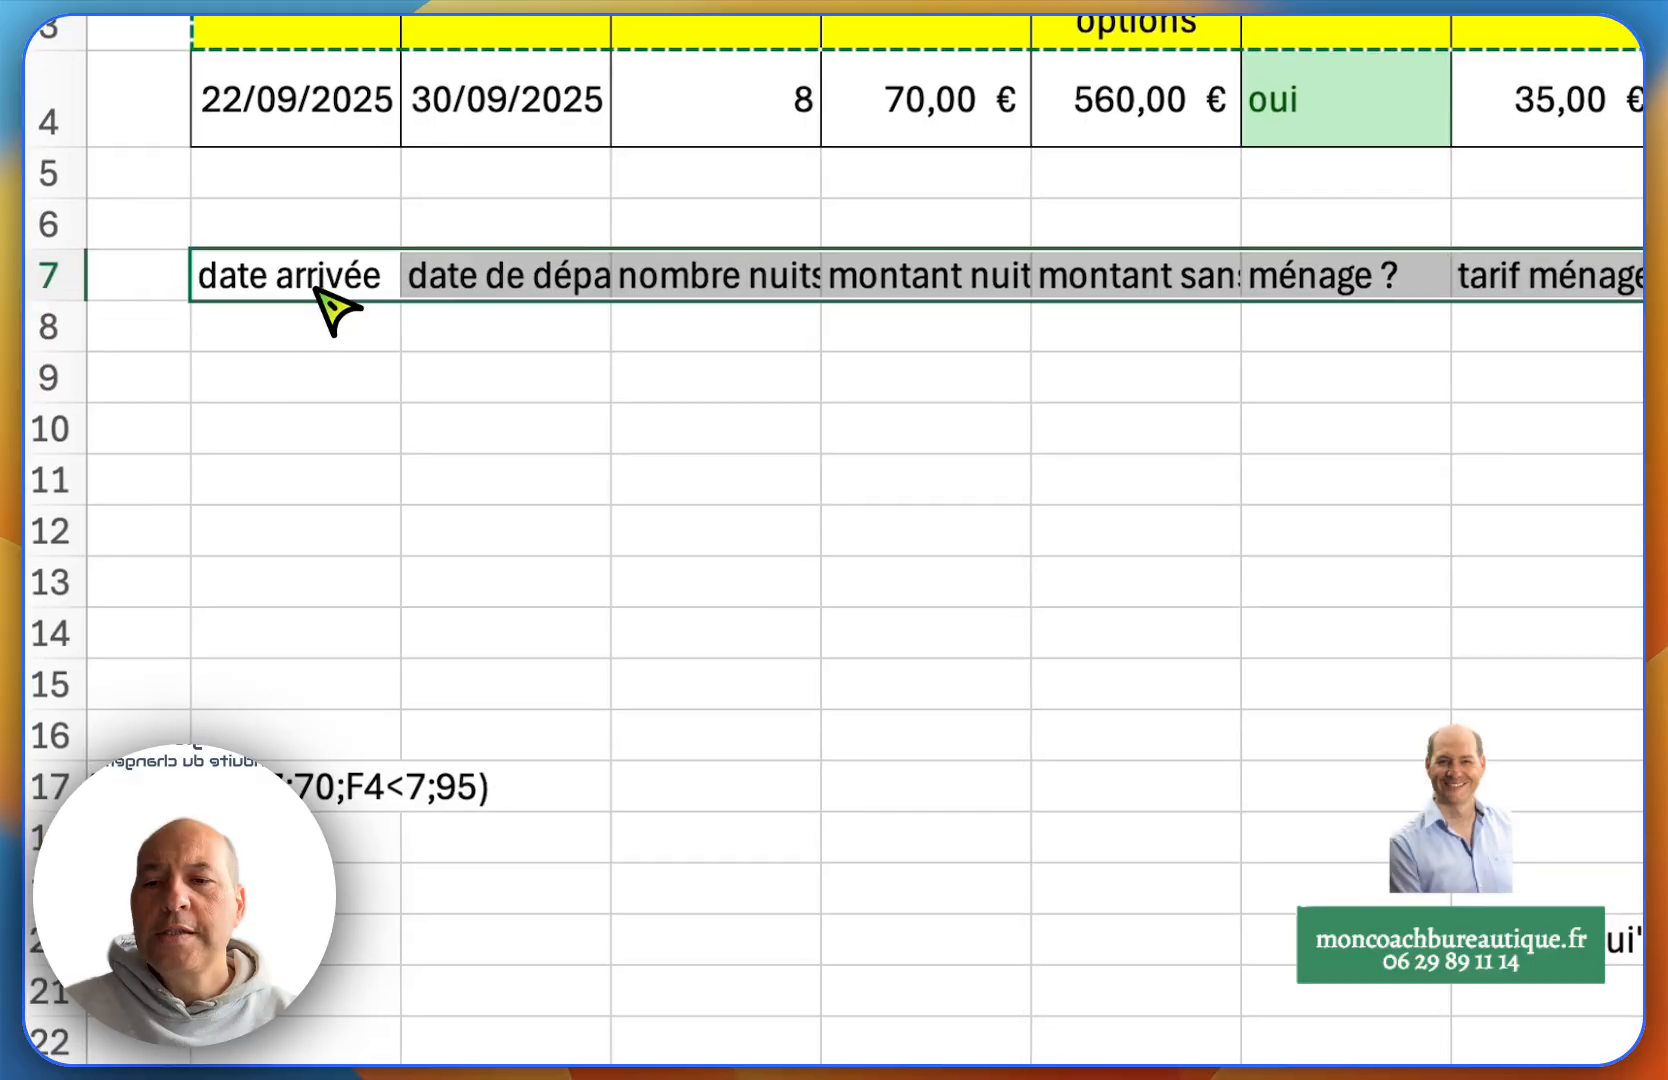
pyautogui.rightClick(216, 320)
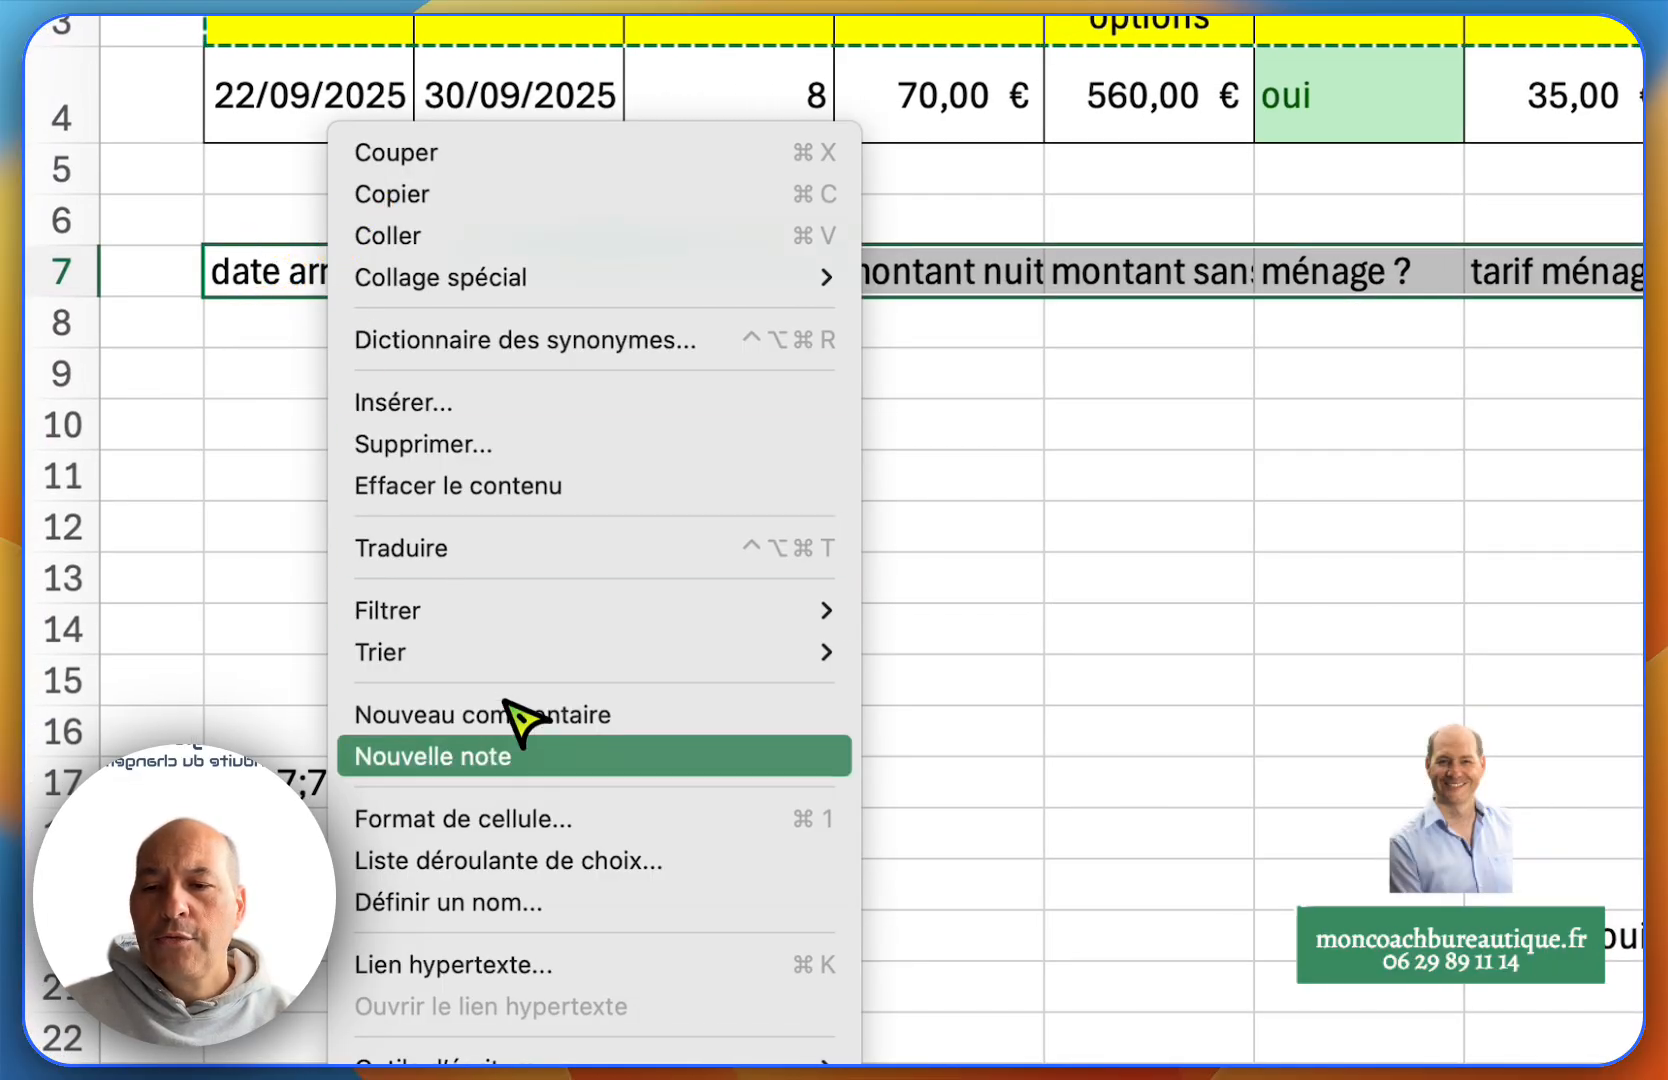
pyautogui.click(532, 822)
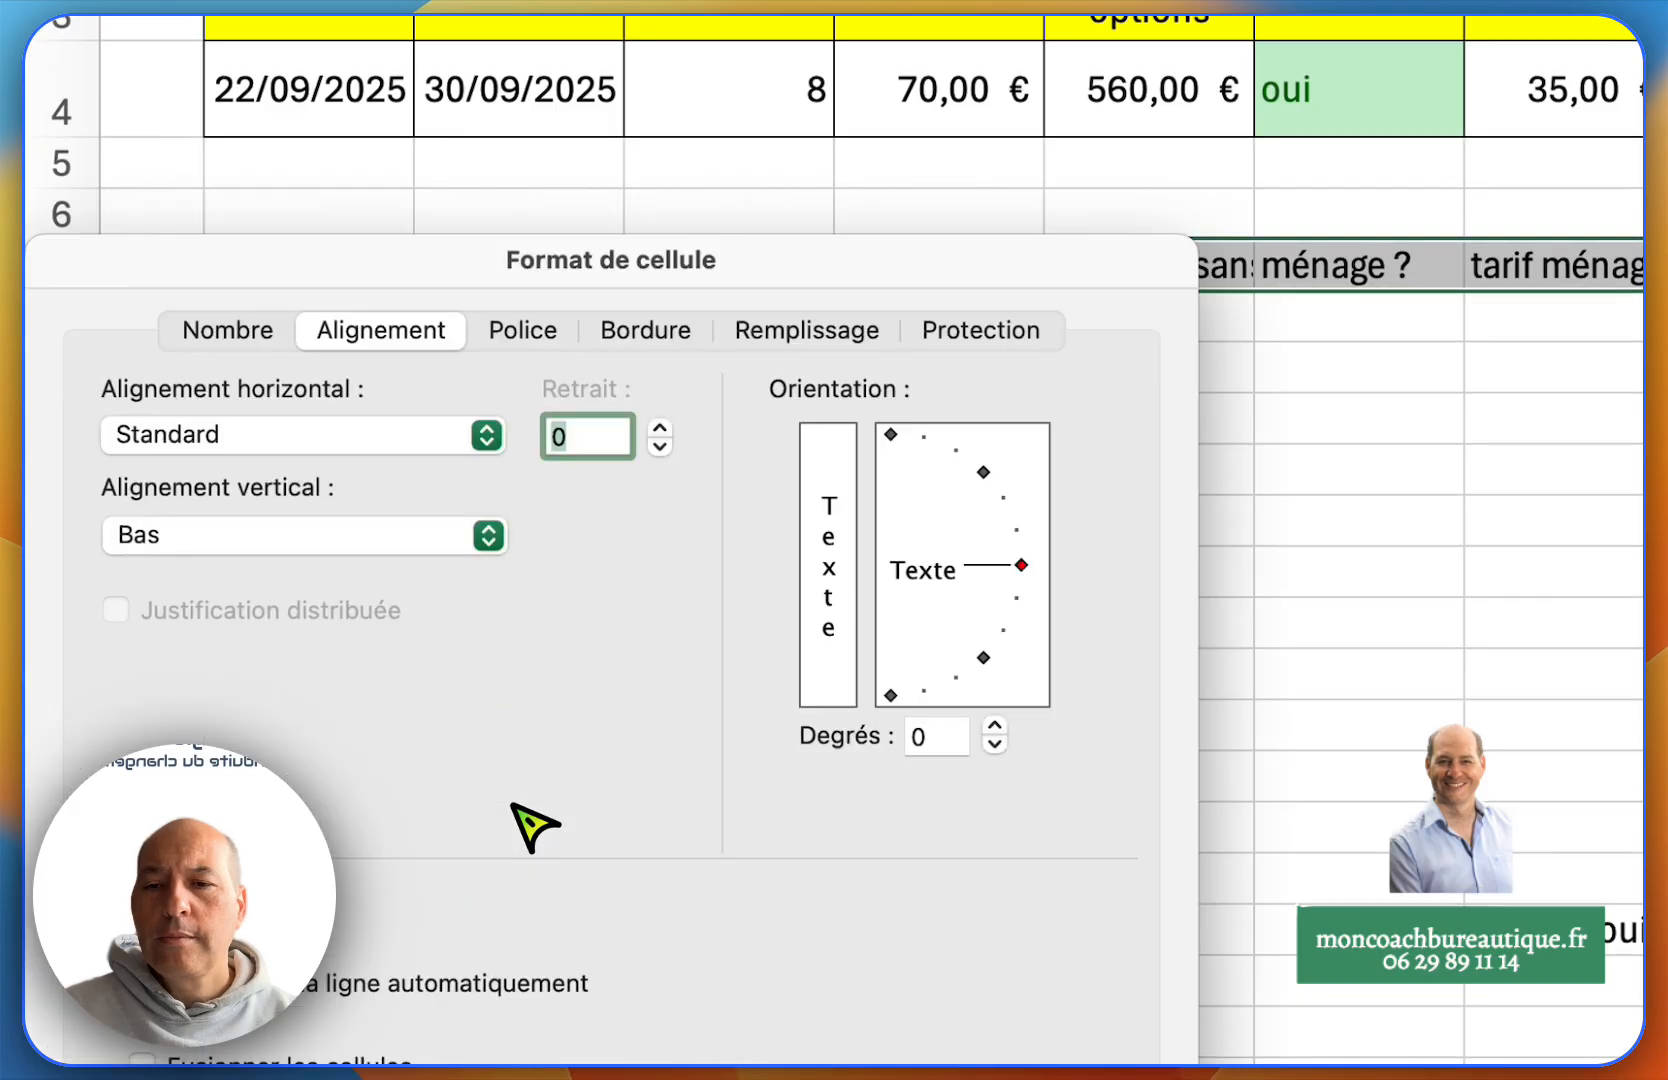
pyautogui.moveTo(622, 276); pyautogui.dragTo(1263, 417)
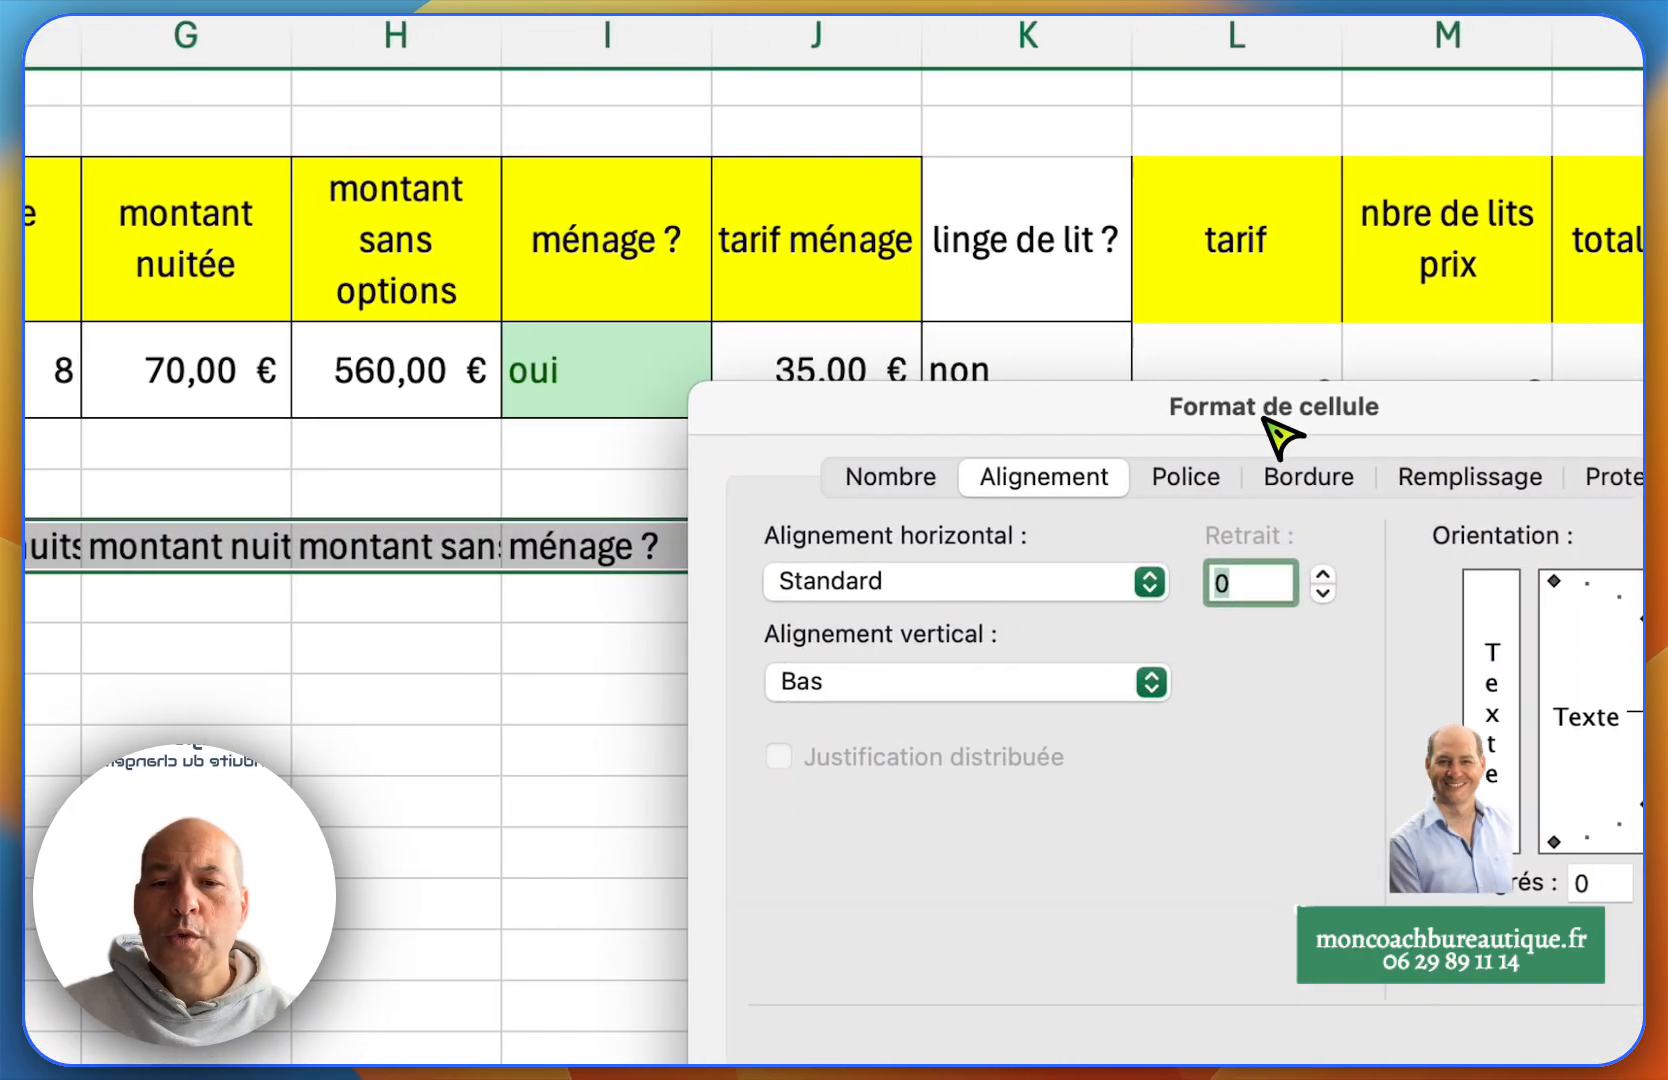
pyautogui.click(965, 603)
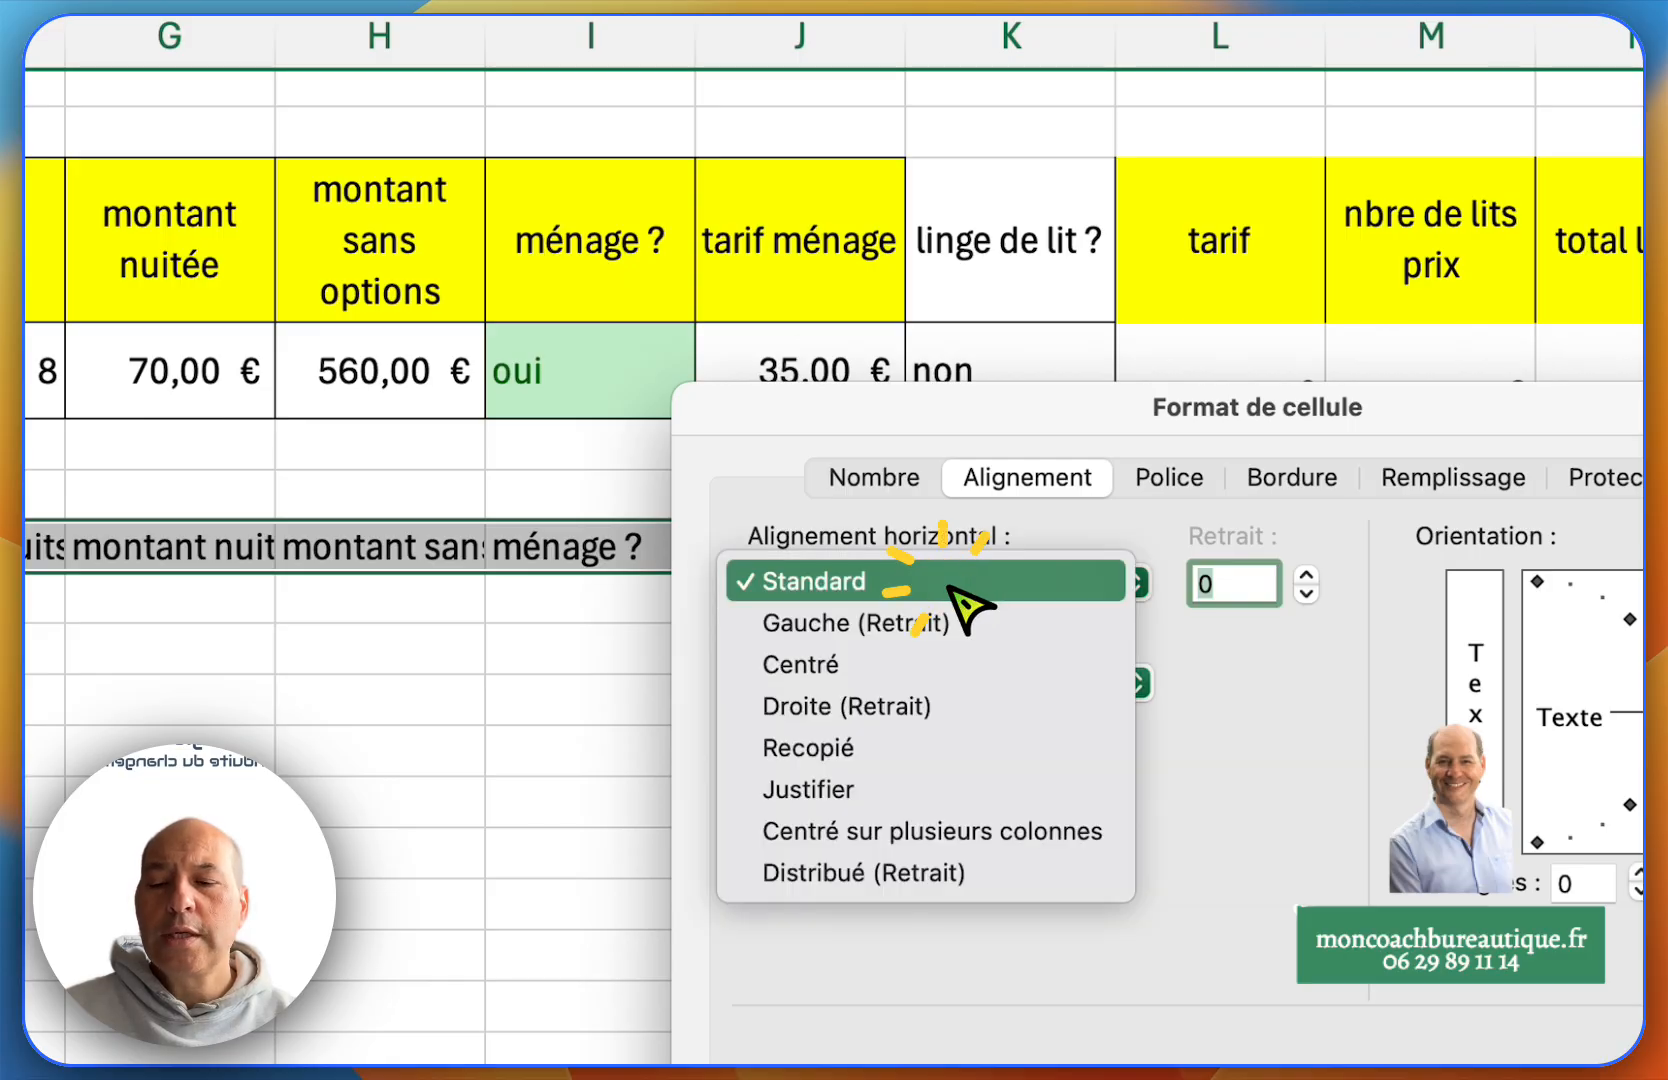
pyautogui.click(957, 662)
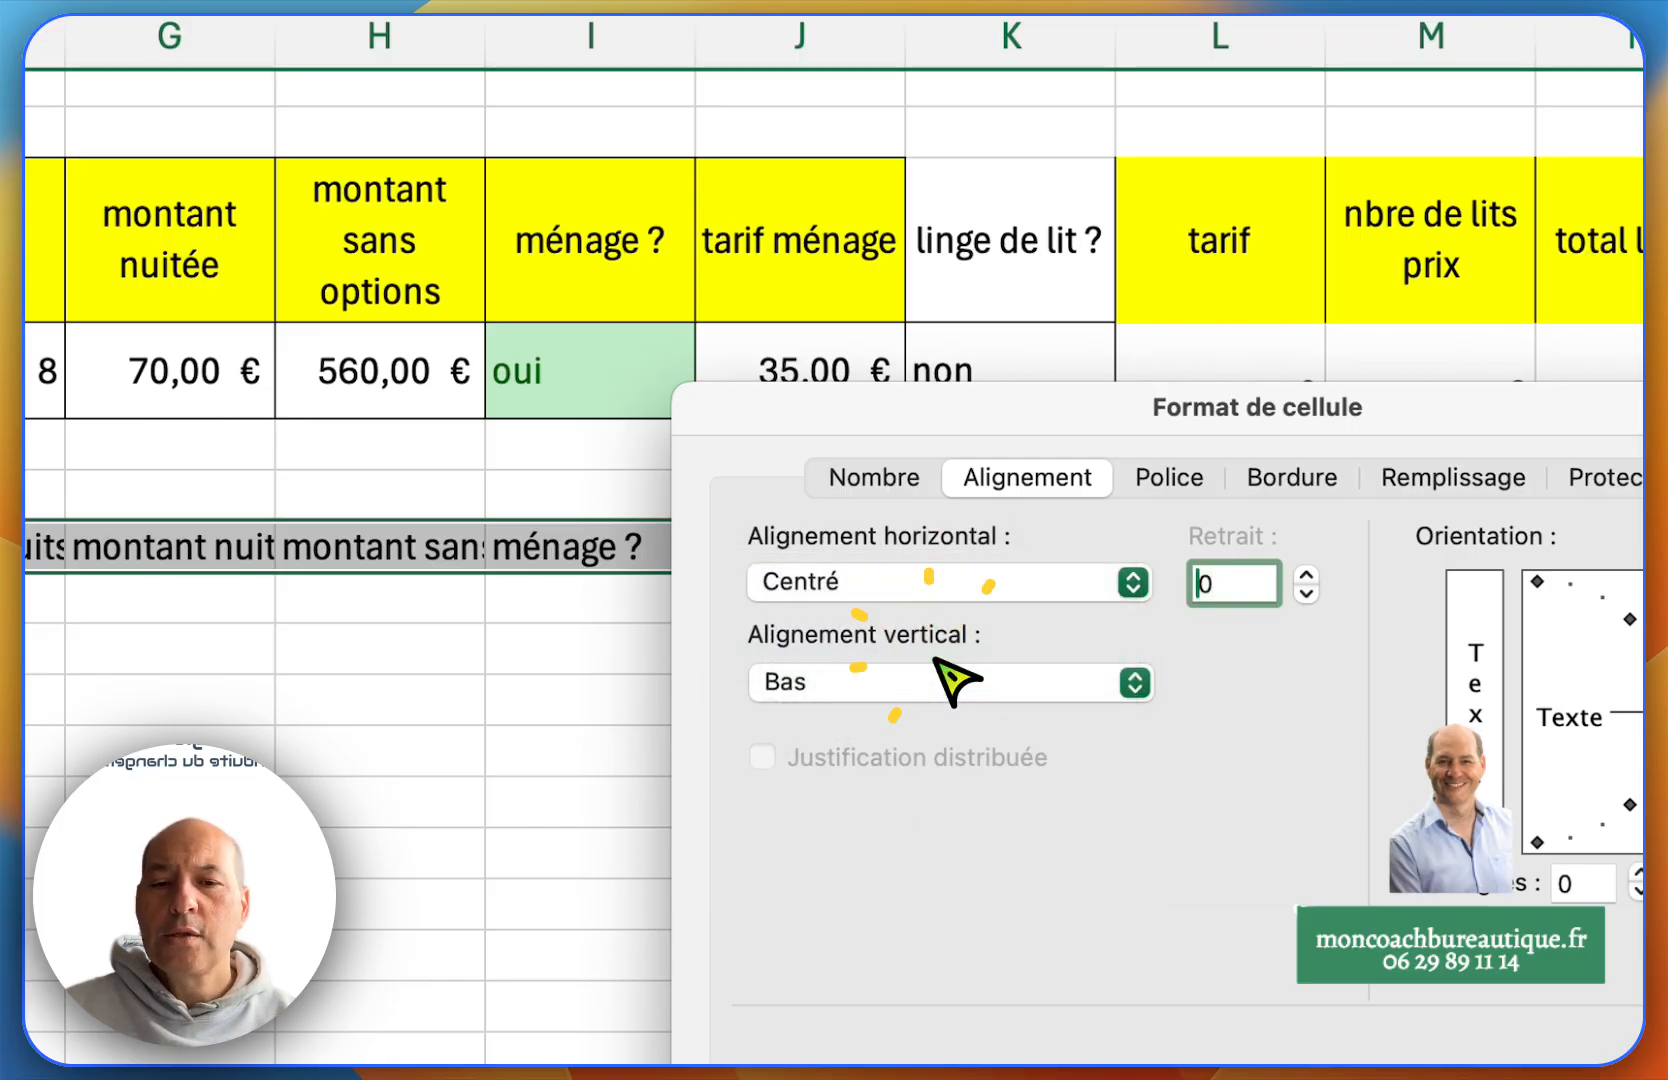
pyautogui.click(915, 685)
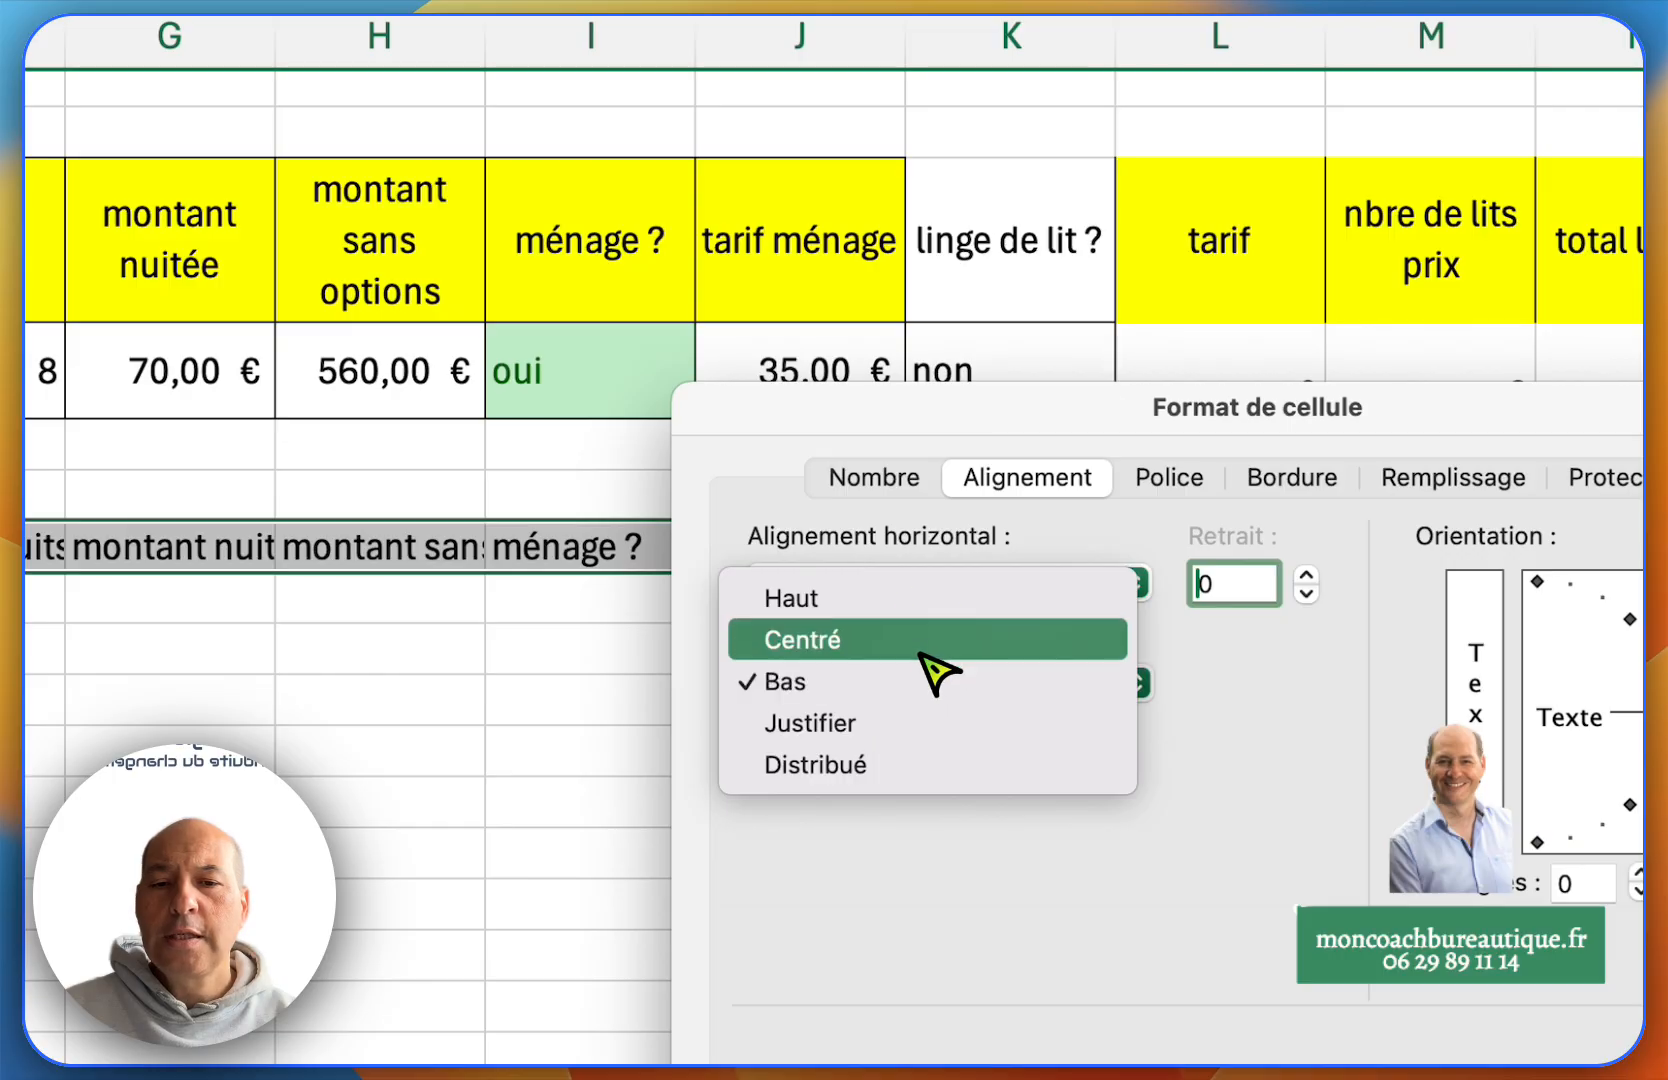
pyautogui.click(922, 645)
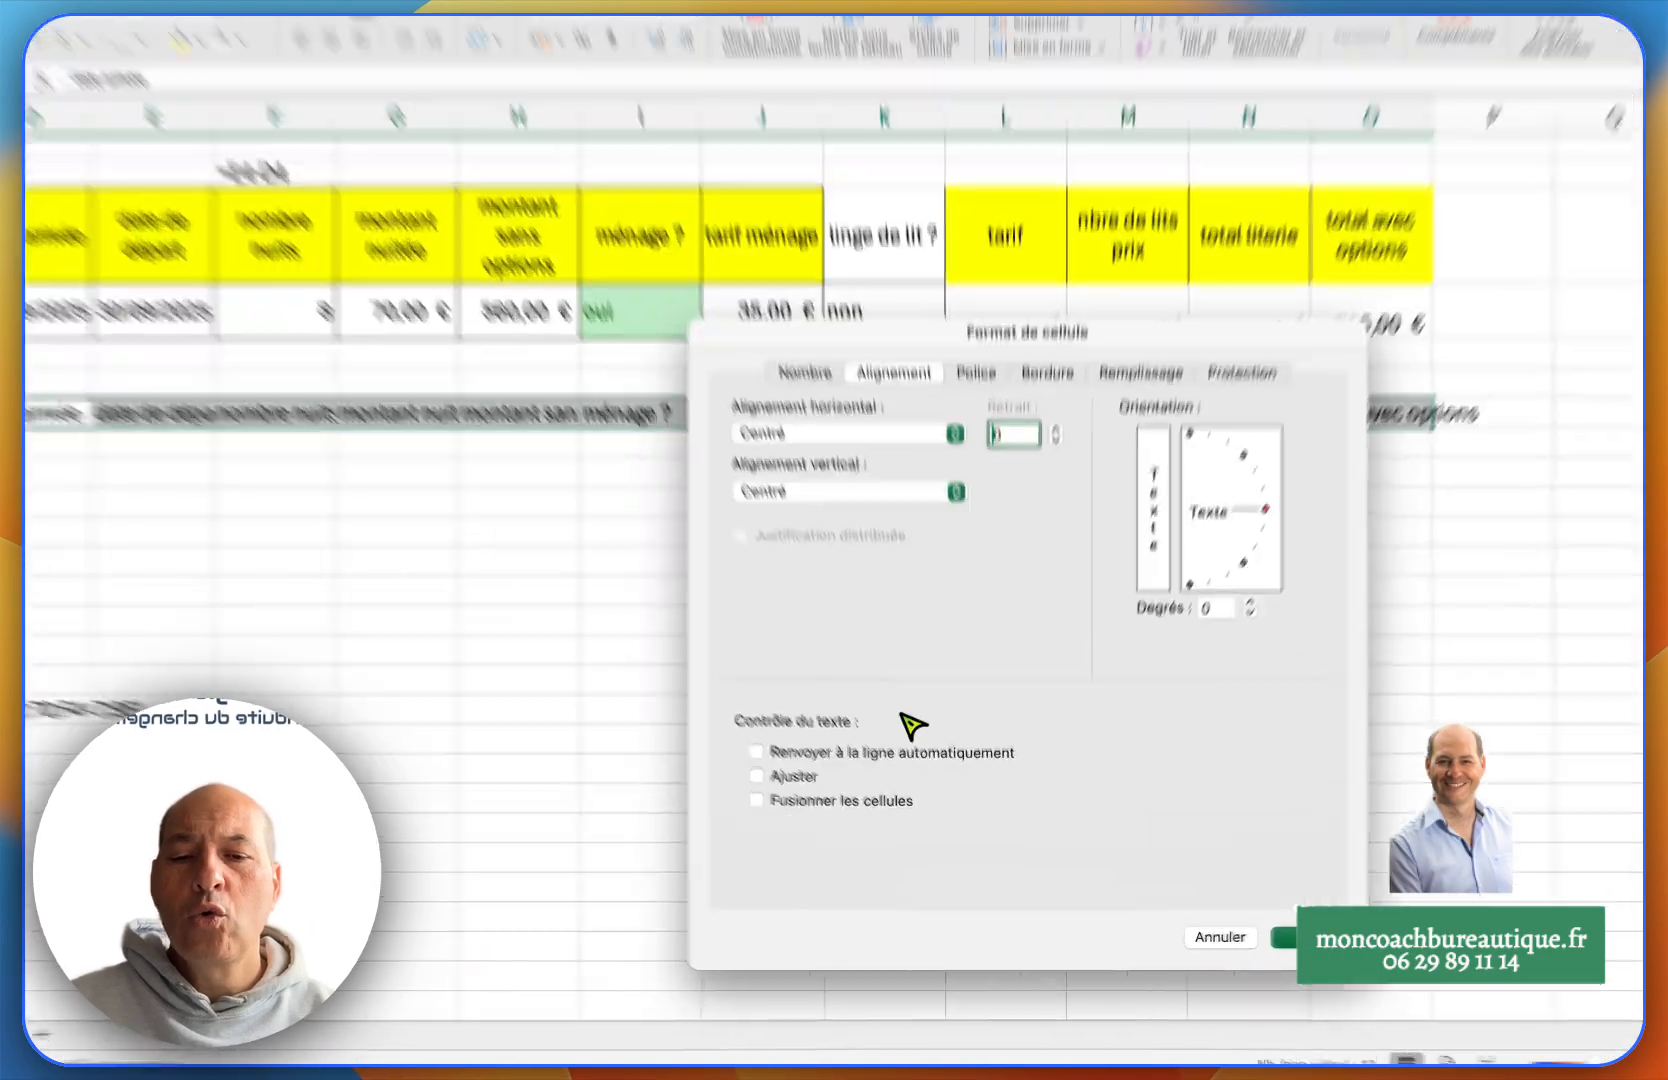
pyautogui.click(932, 788)
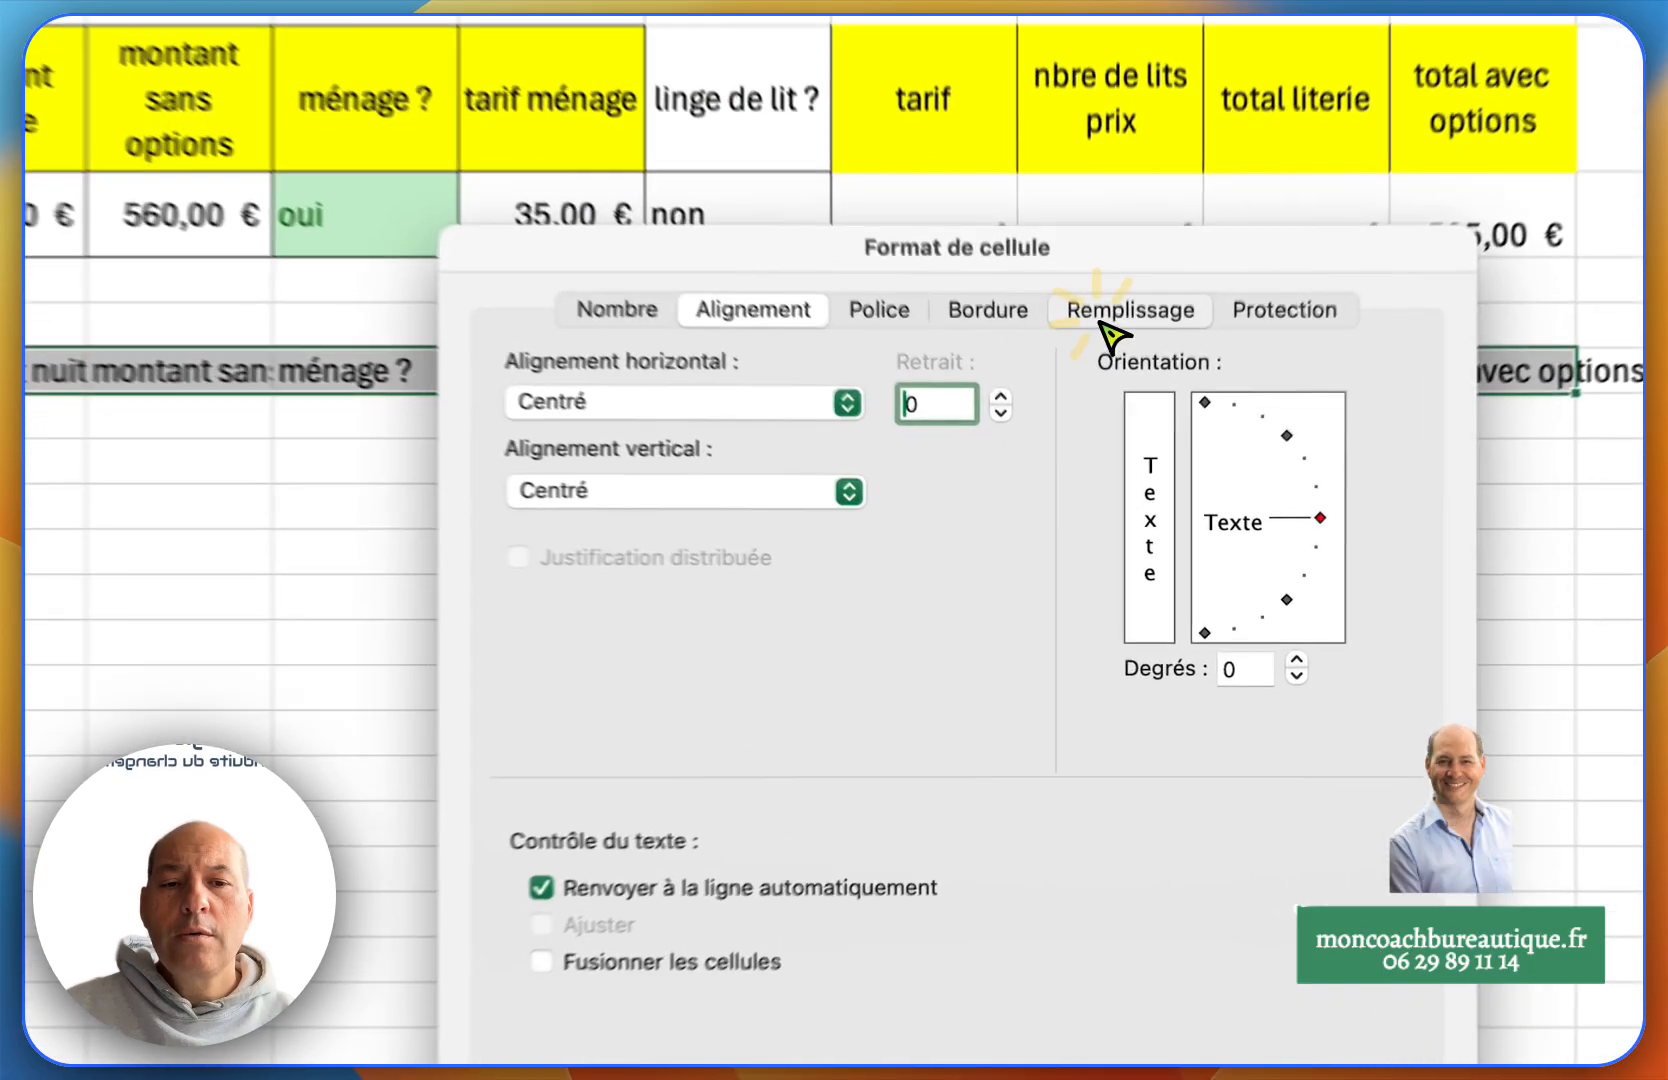
# - Give the header cells D7:O7 a standard yellow background fill
pyautogui.click(1108, 456)
pyautogui.click(683, 412)
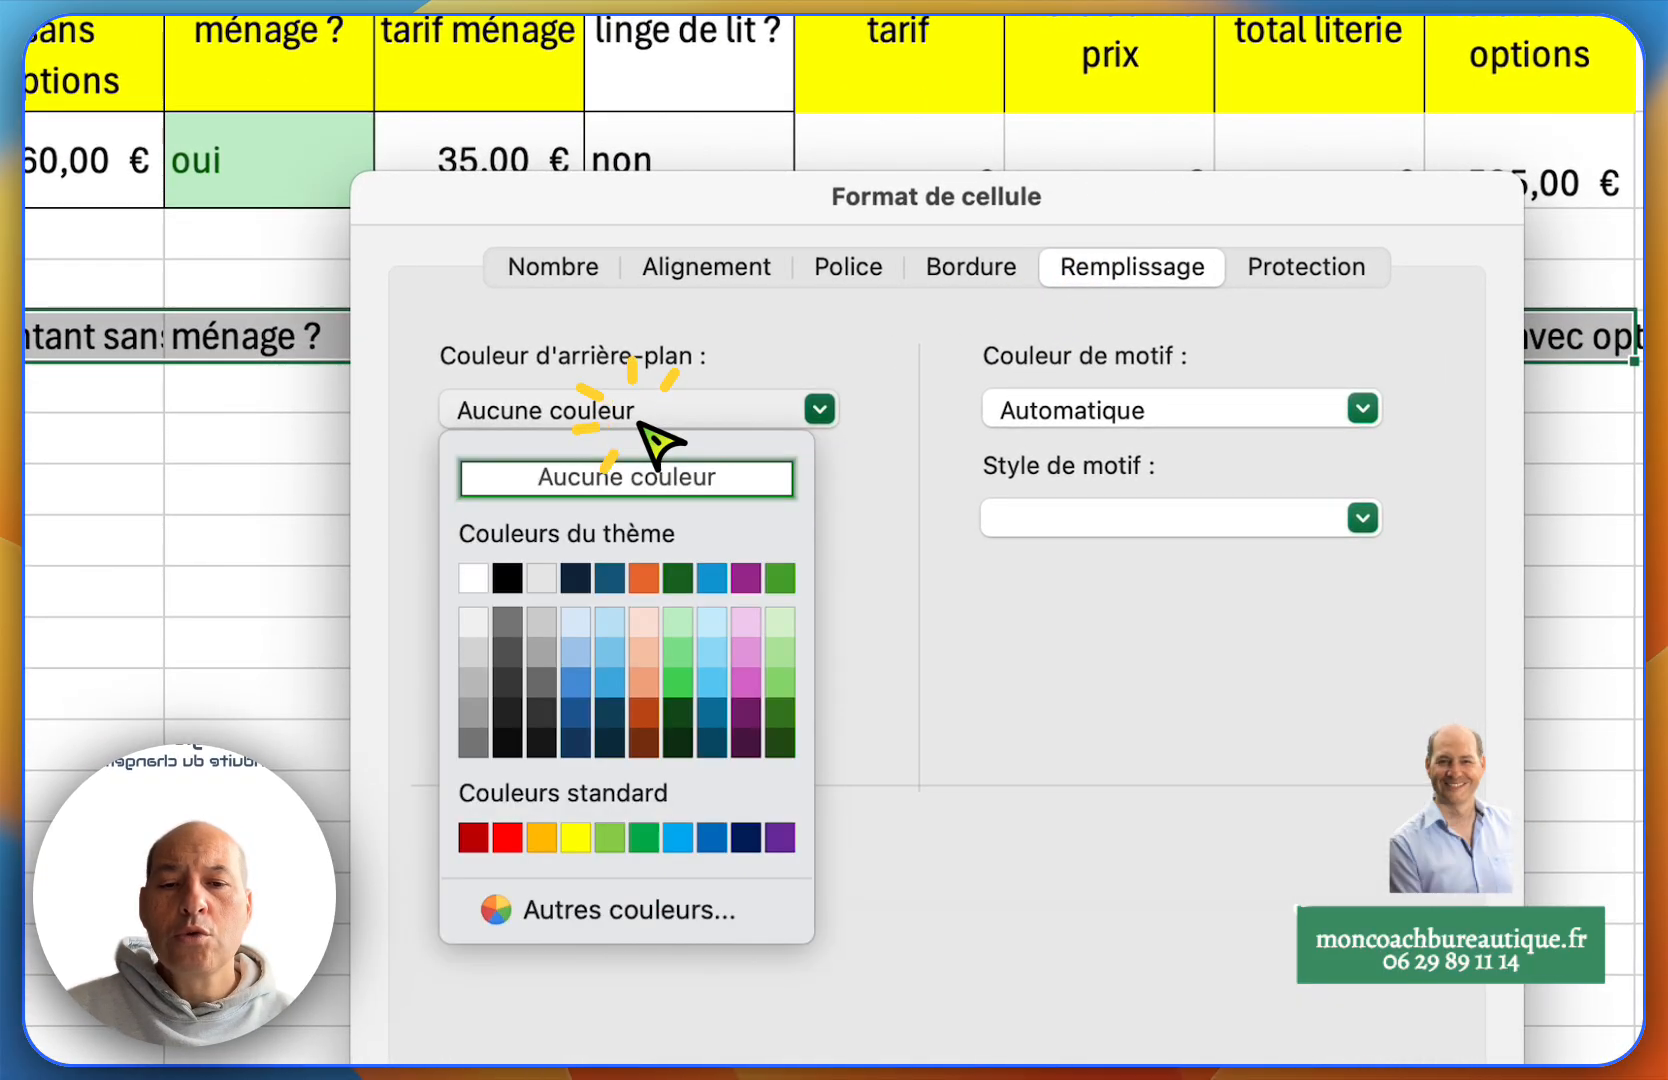
pyautogui.click(577, 839)
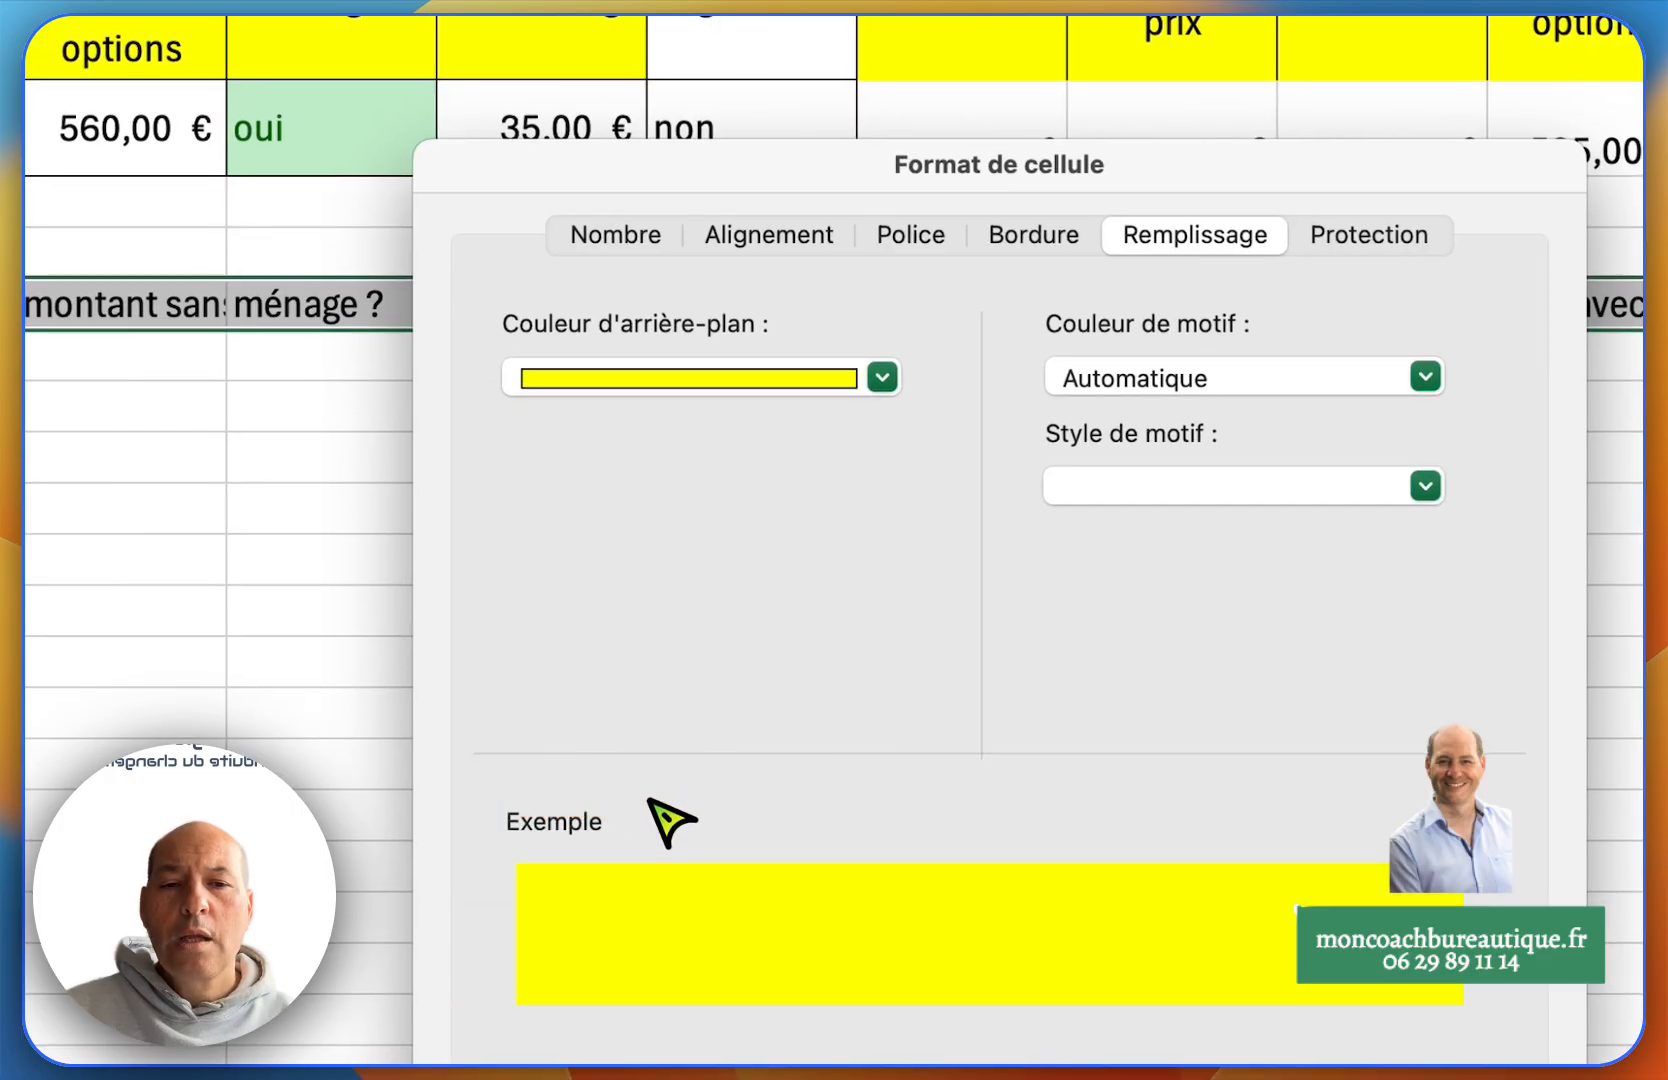
# - Add thin outline and inside borders to the header cells D7:O7 and apply the formatting
pyautogui.click(1060, 242)
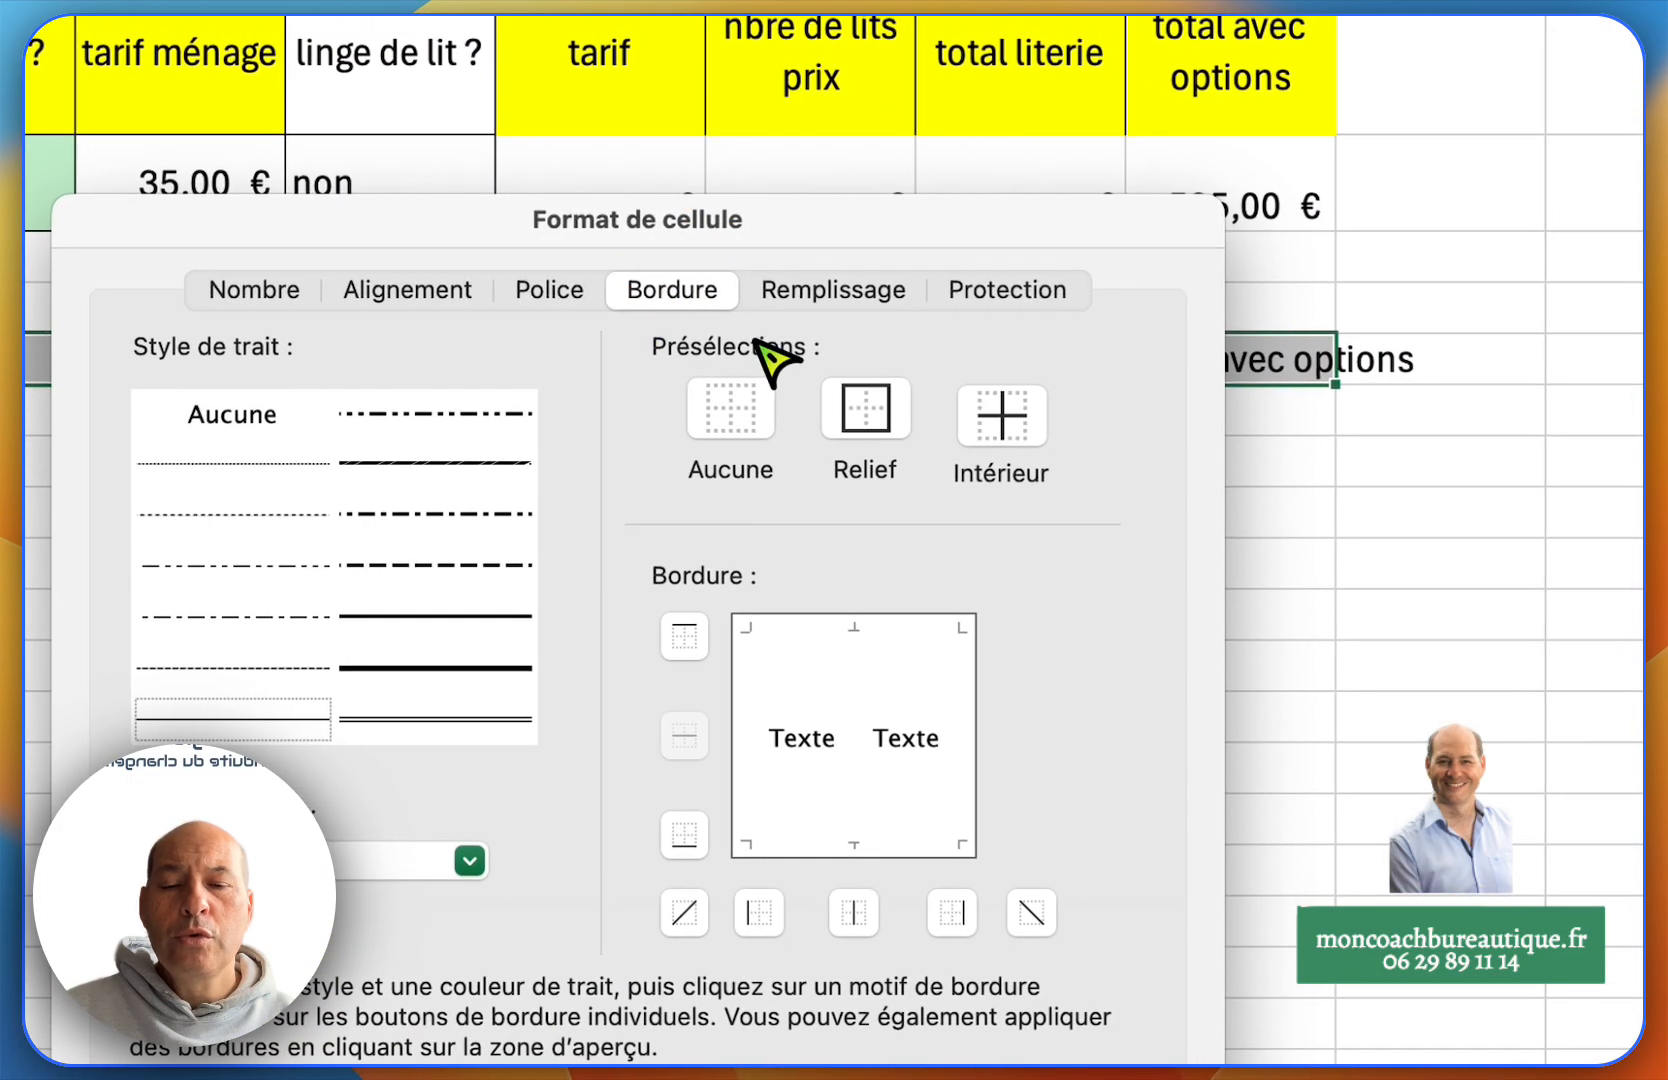
pyautogui.click(872, 418)
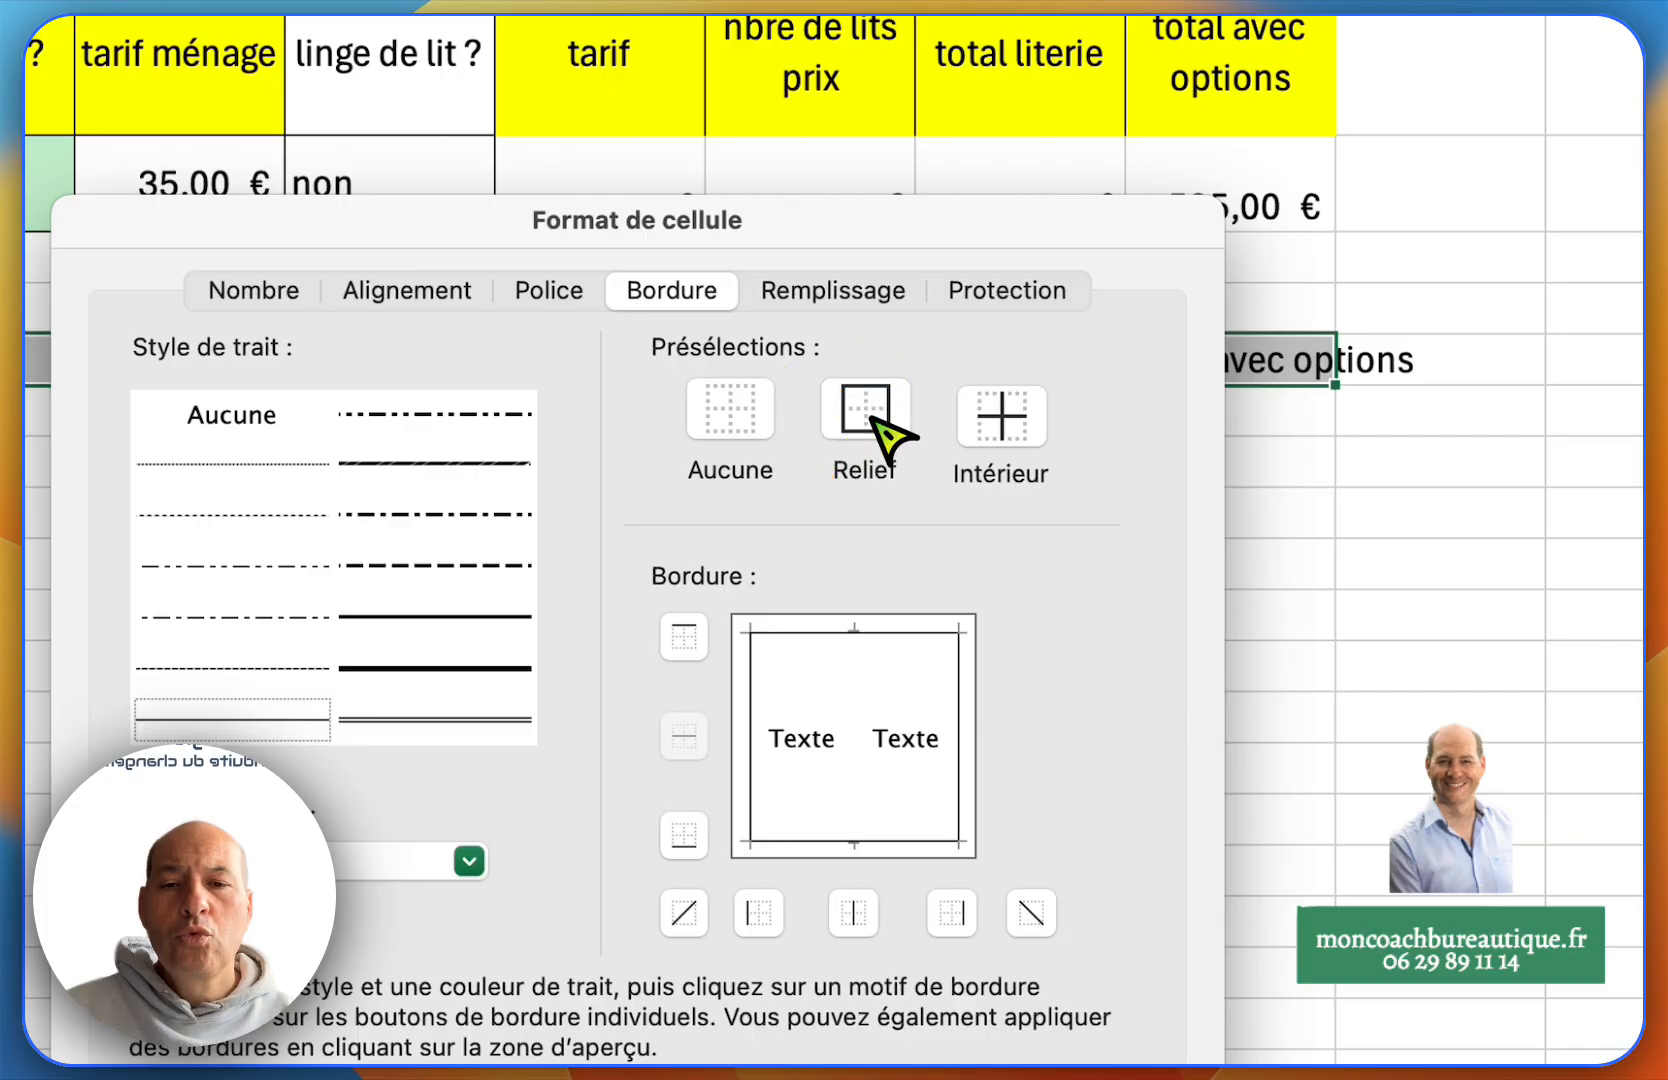
pyautogui.click(992, 424)
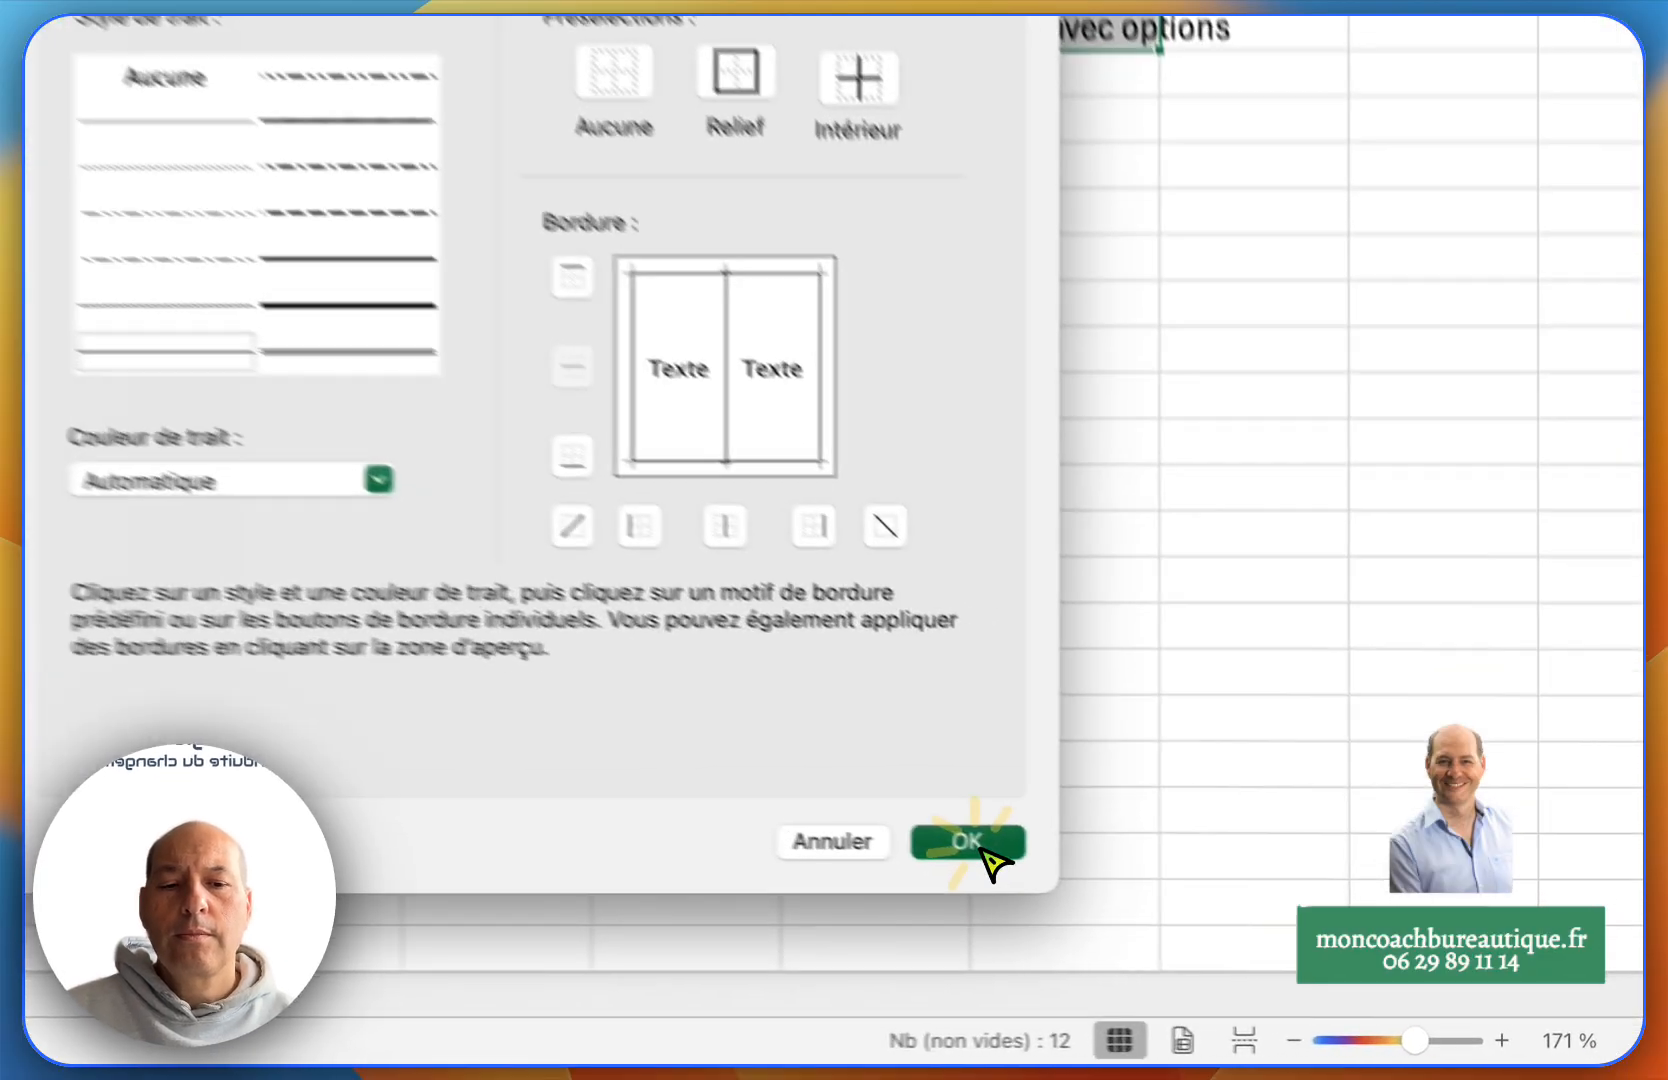
pyautogui.click(1265, 940)
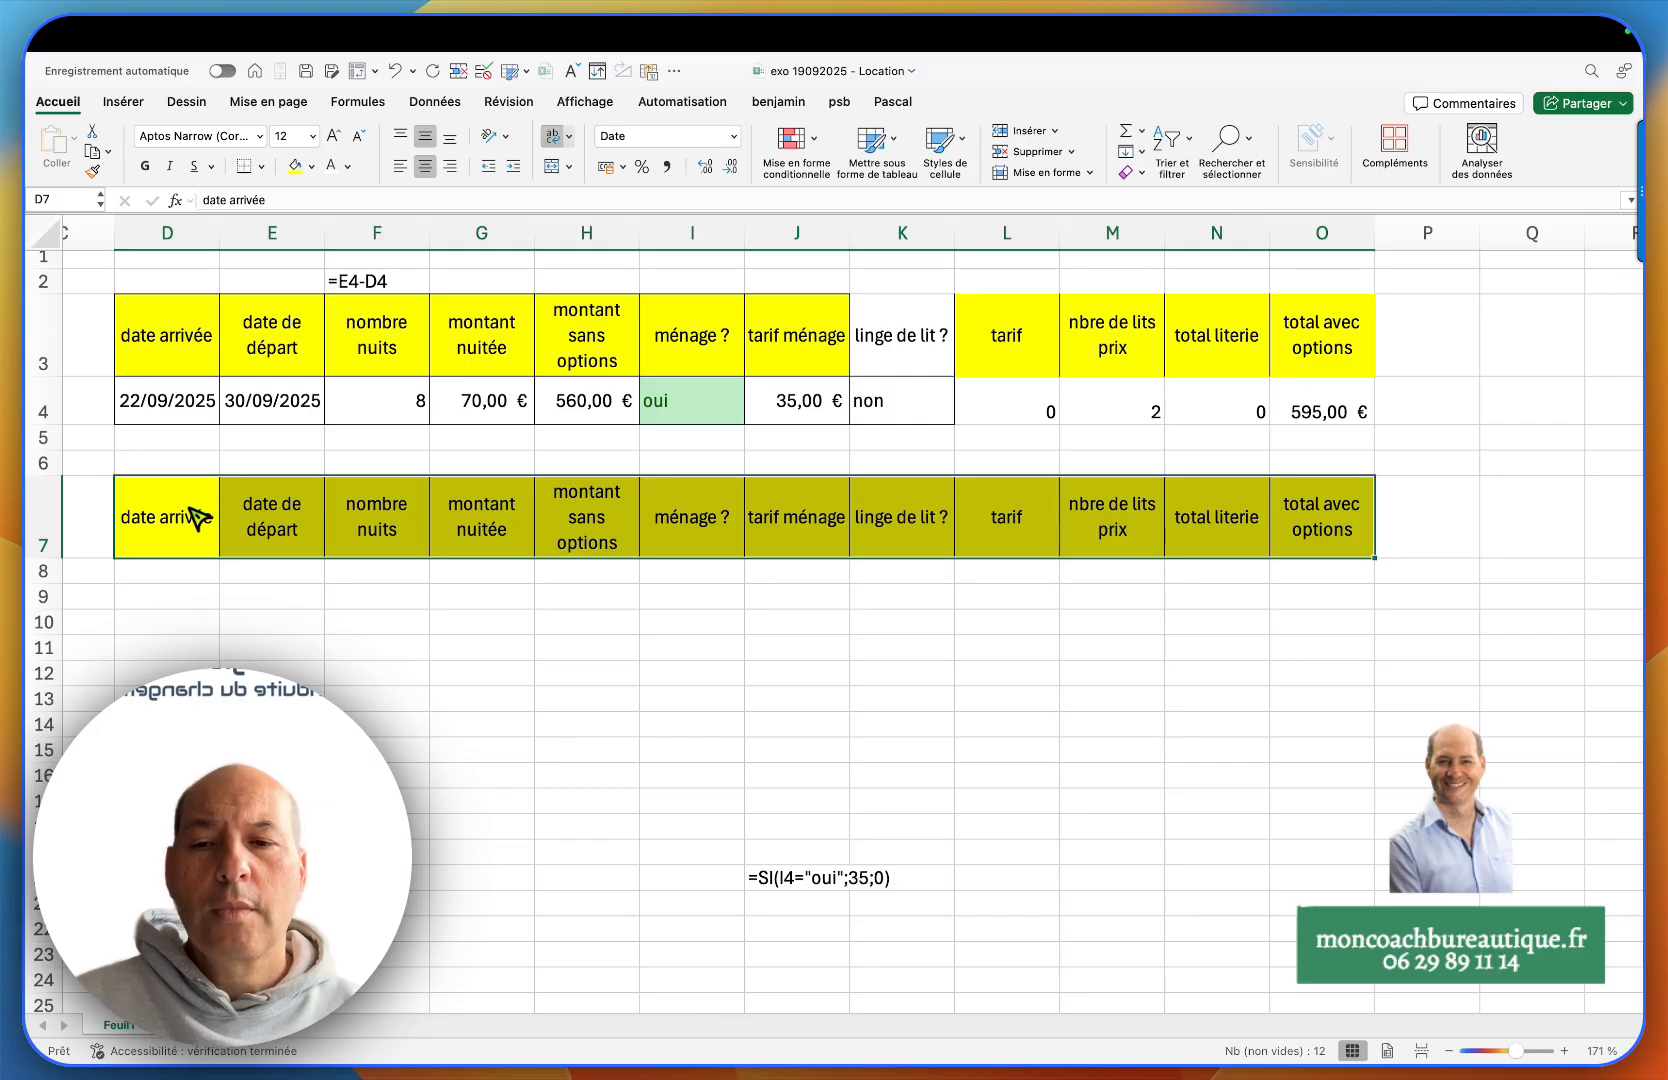
# - Format cells D8:E8 as dates using the *14/03/2012 type
pyautogui.click(188, 568)
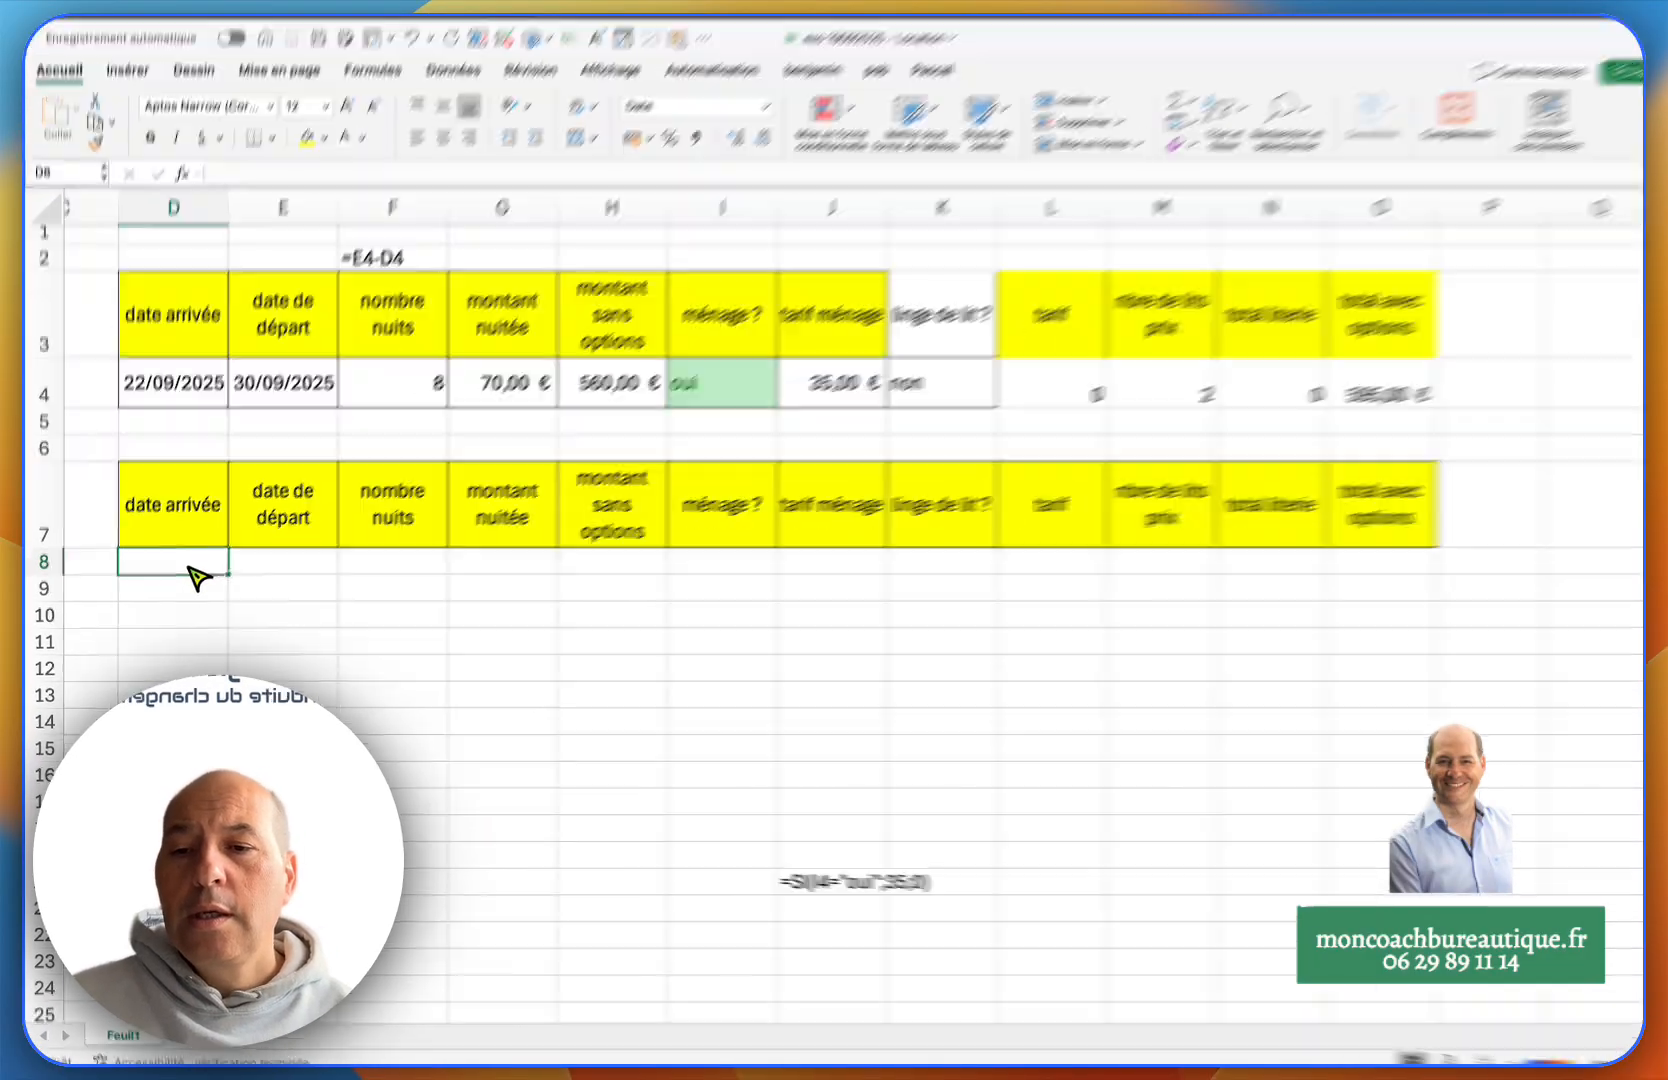
pyautogui.moveTo(188, 580); pyautogui.dragTo(246, 583)
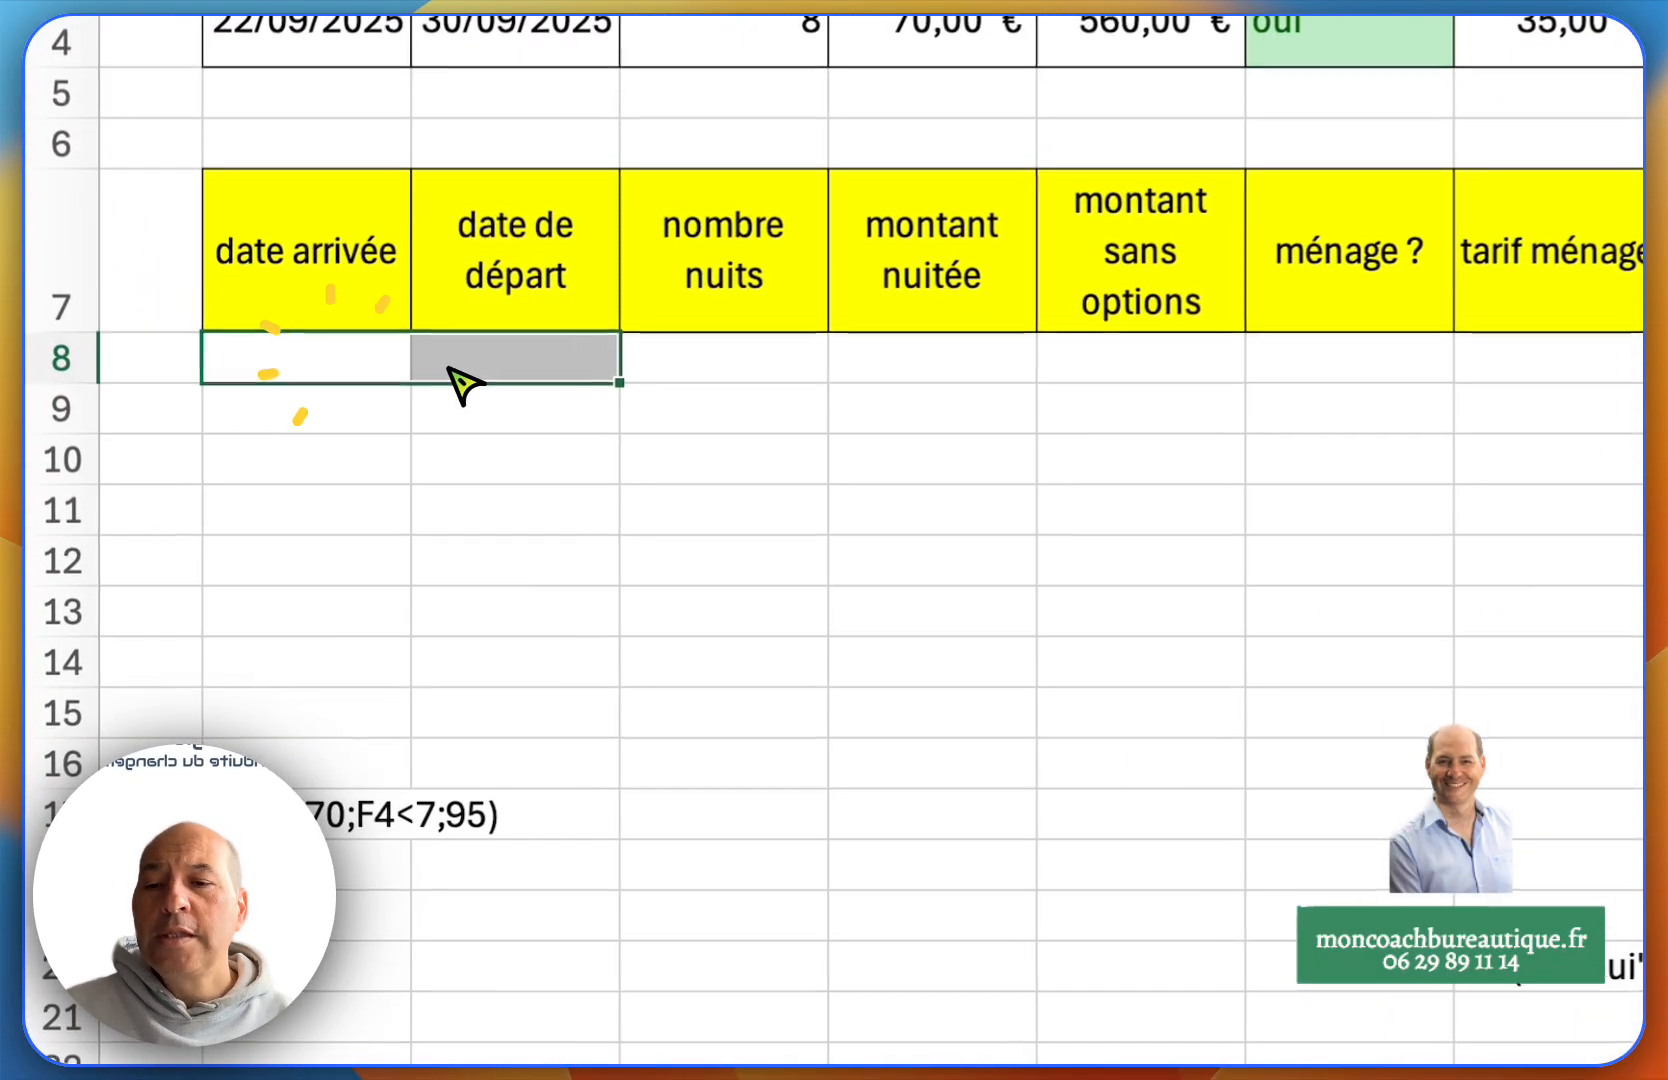
pyautogui.rightClick(470, 385)
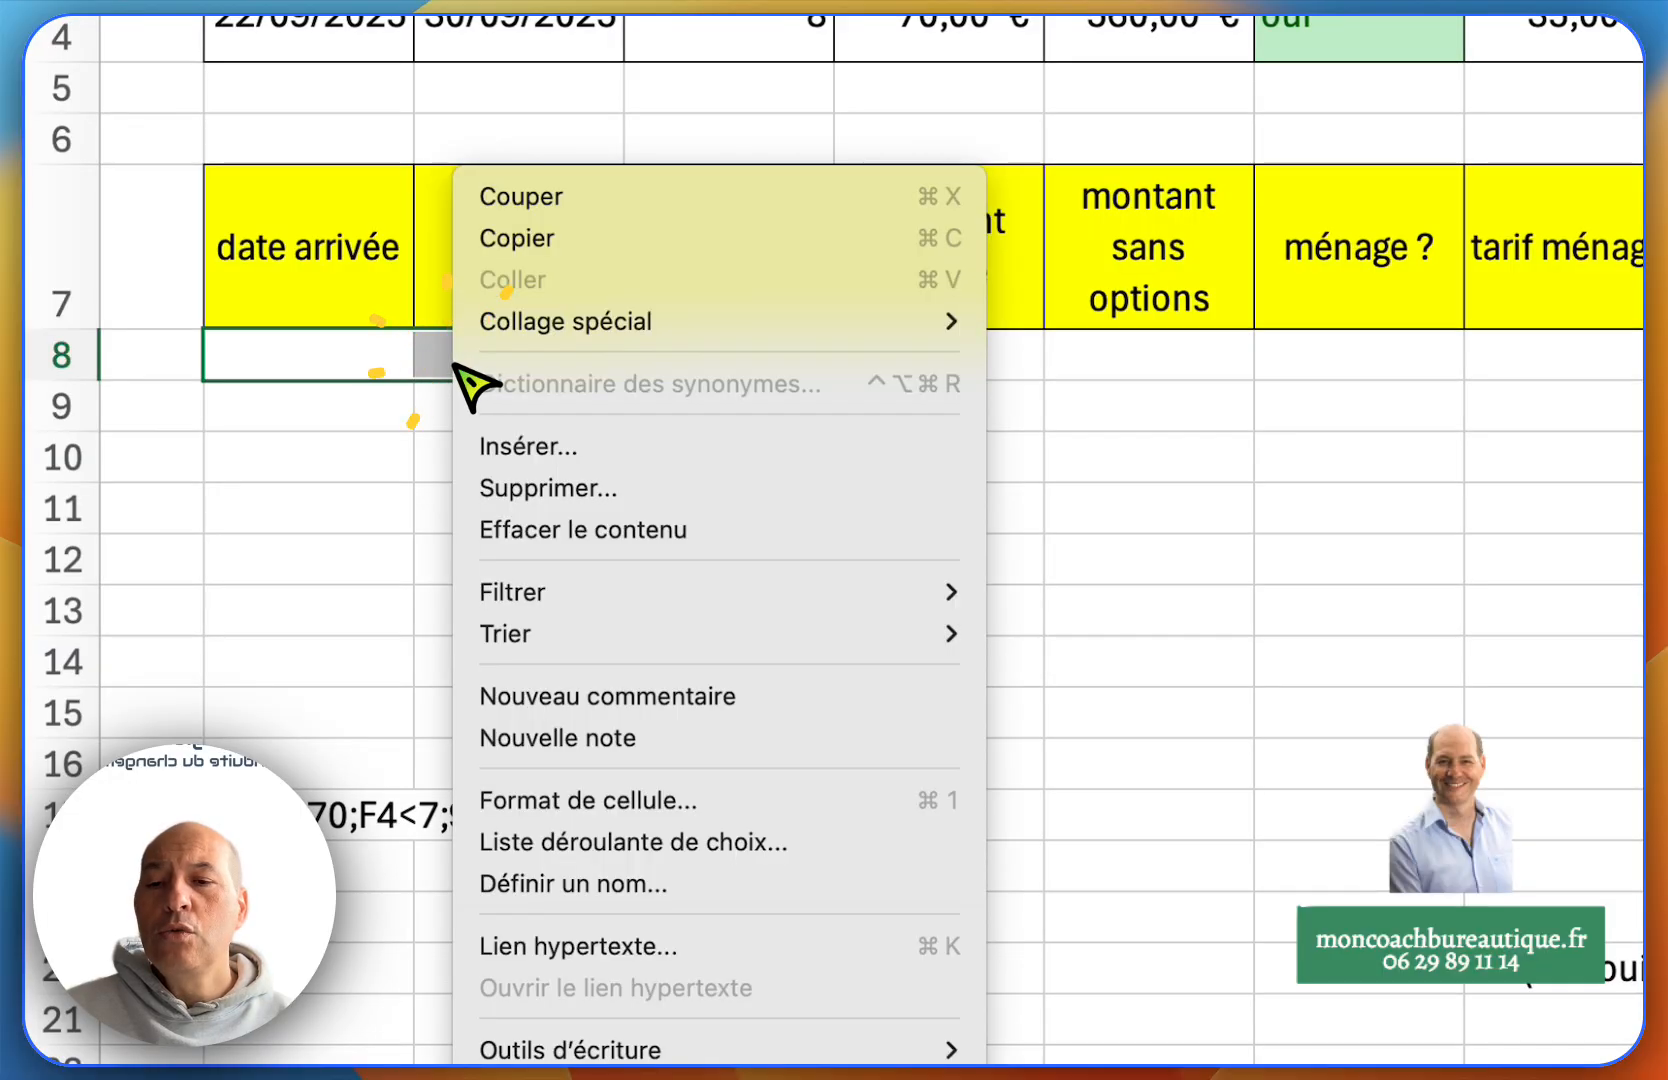
pyautogui.click(715, 800)
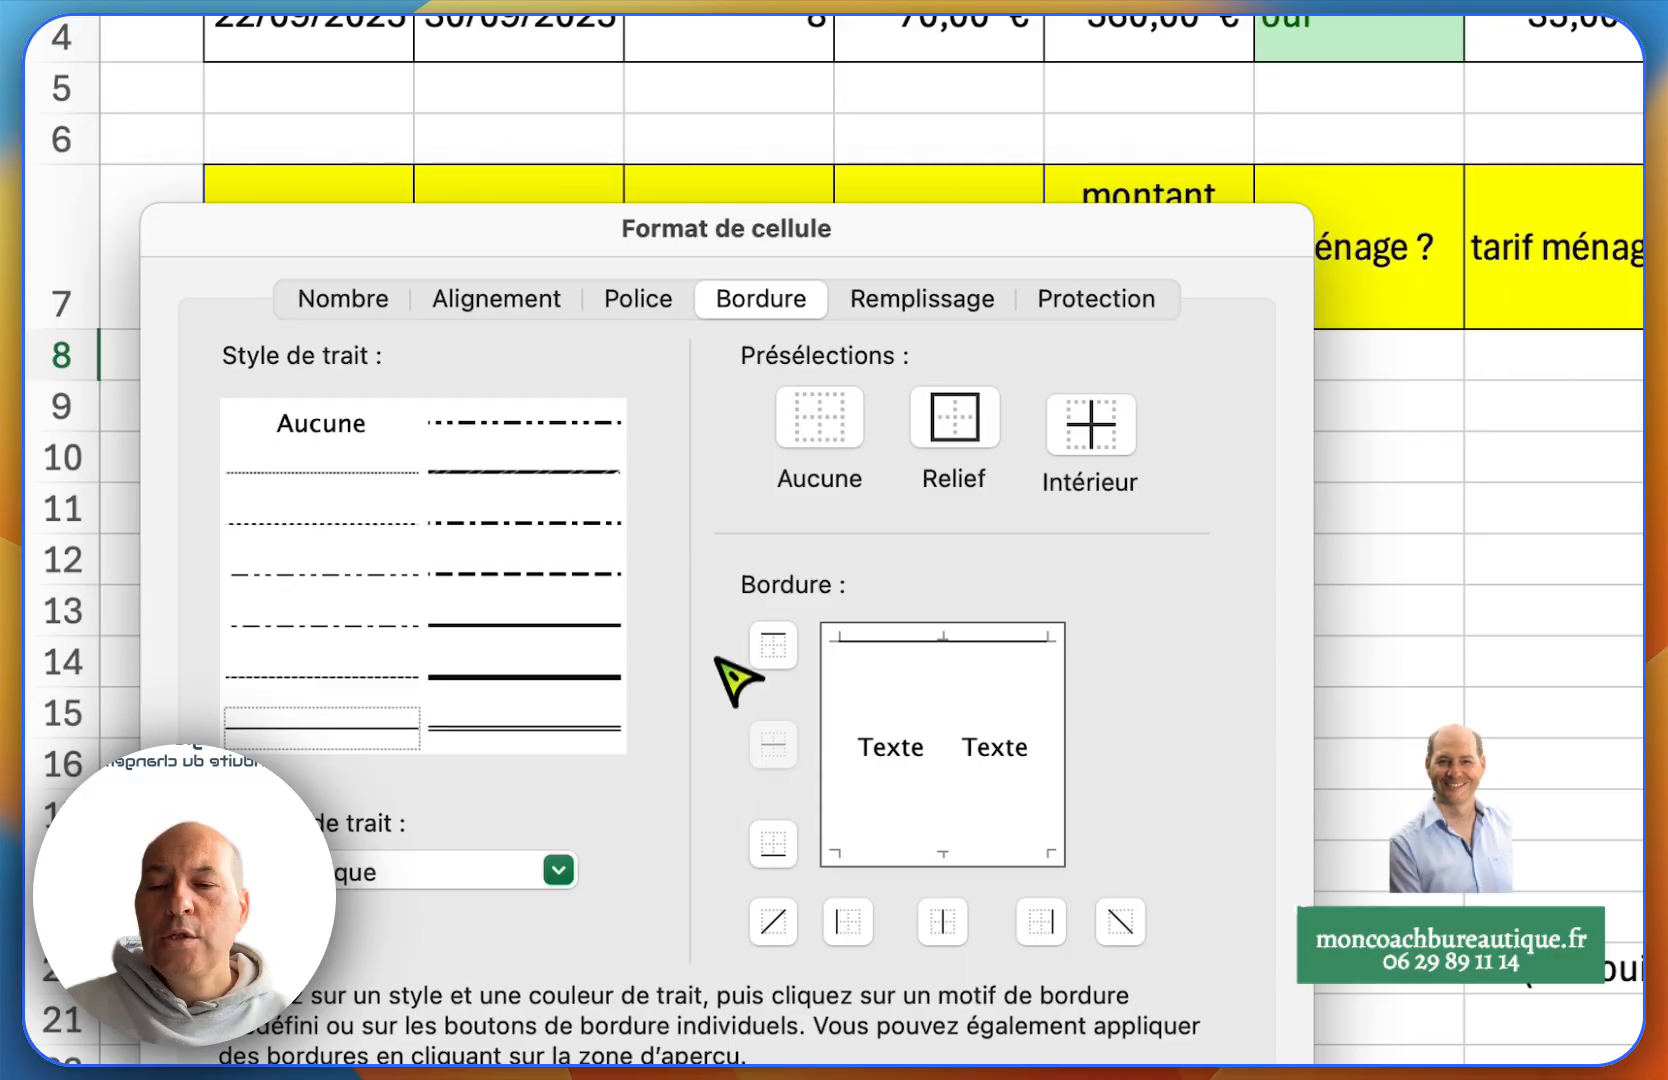
pyautogui.click(368, 302)
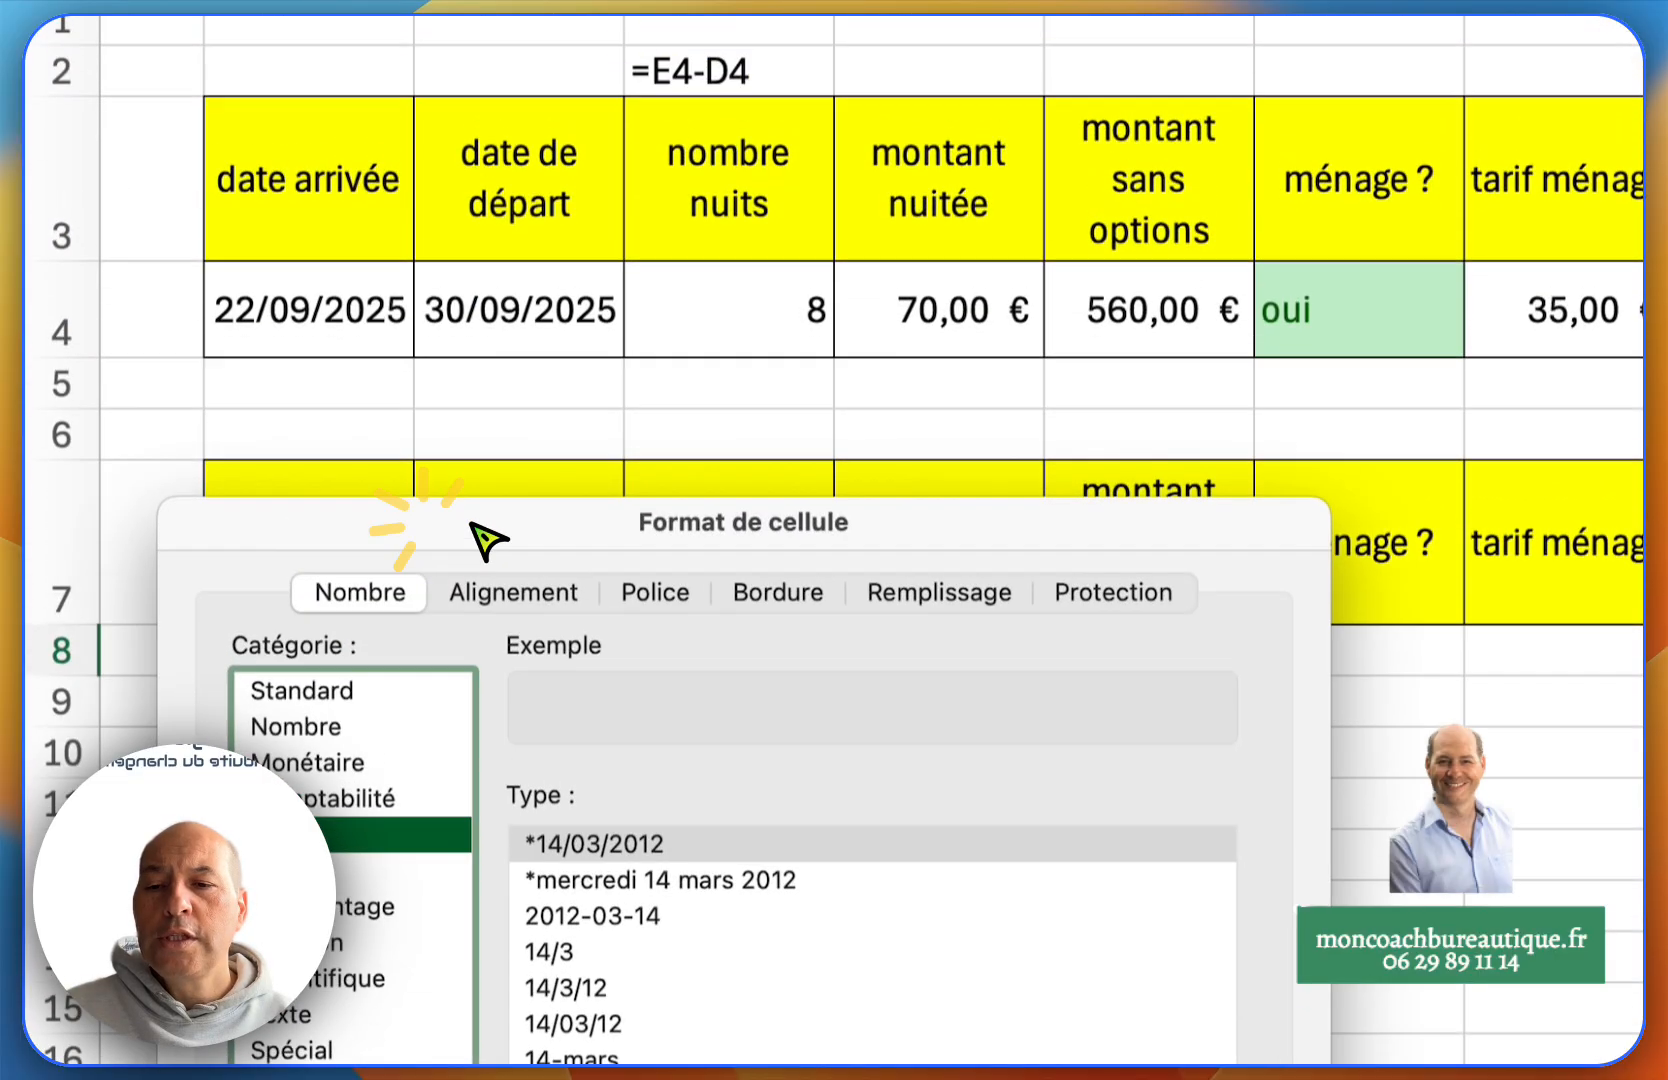
pyautogui.moveTo(484, 237); pyautogui.dragTo(1667, 0)
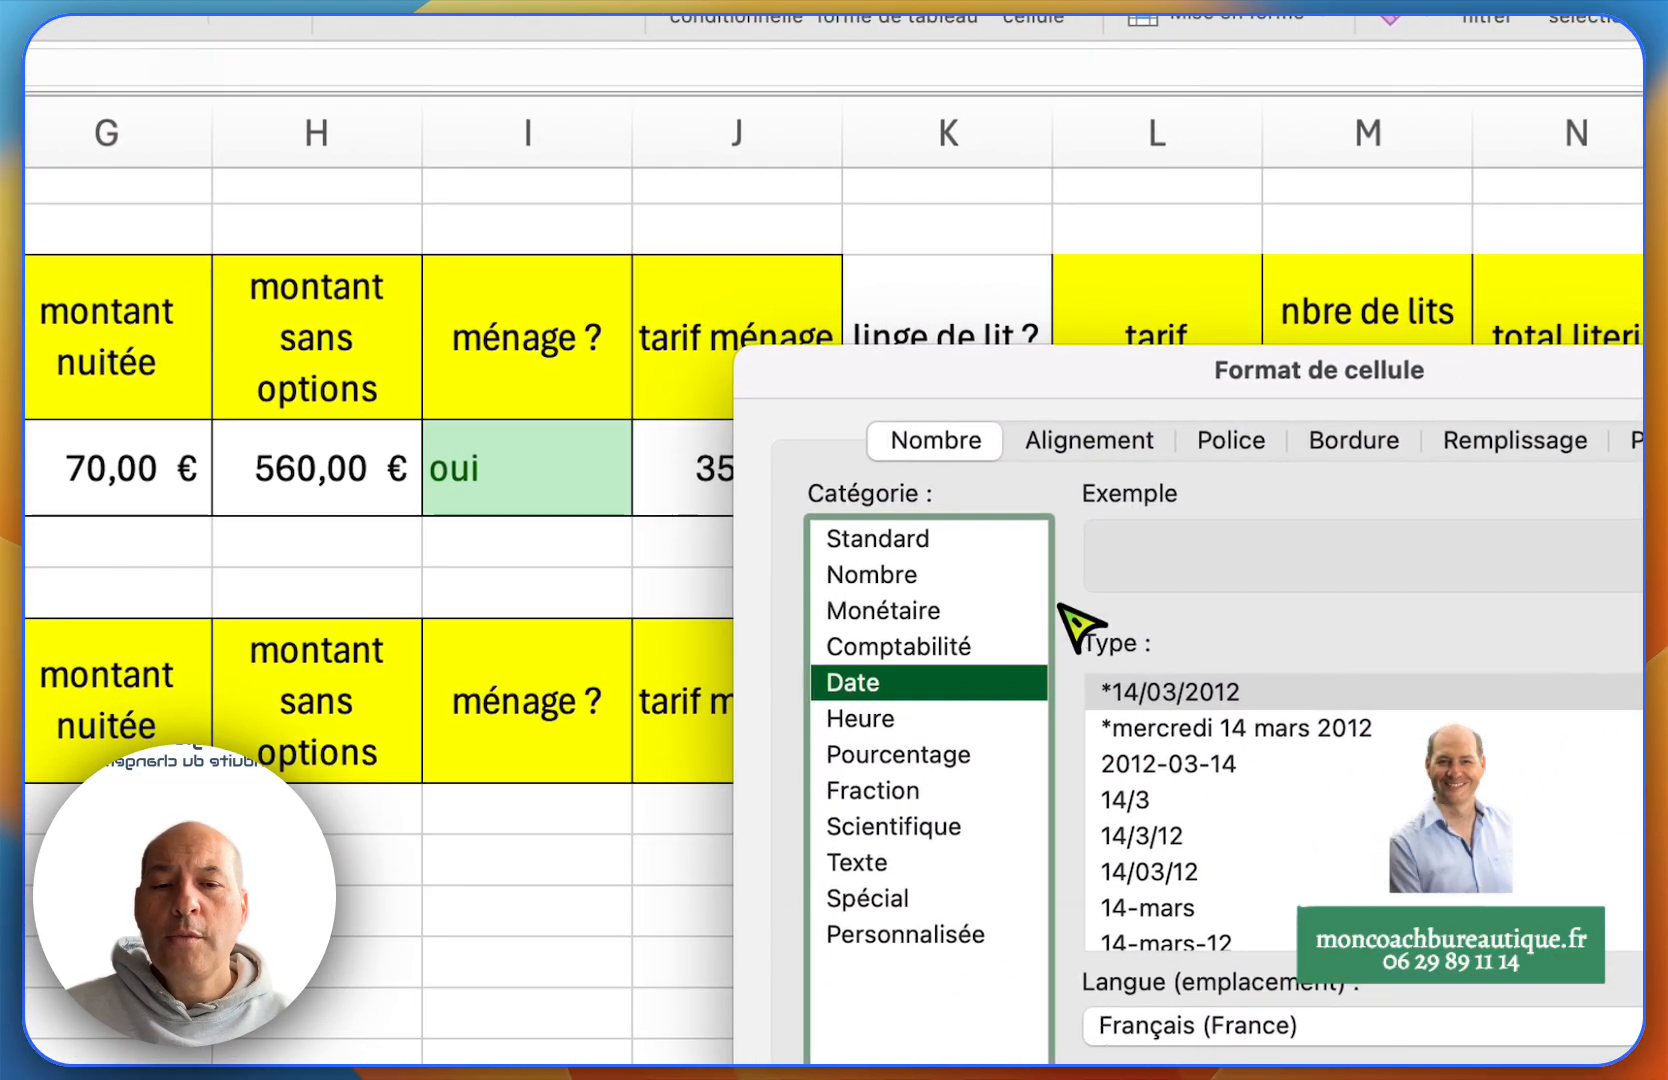
pyautogui.click(1180, 694)
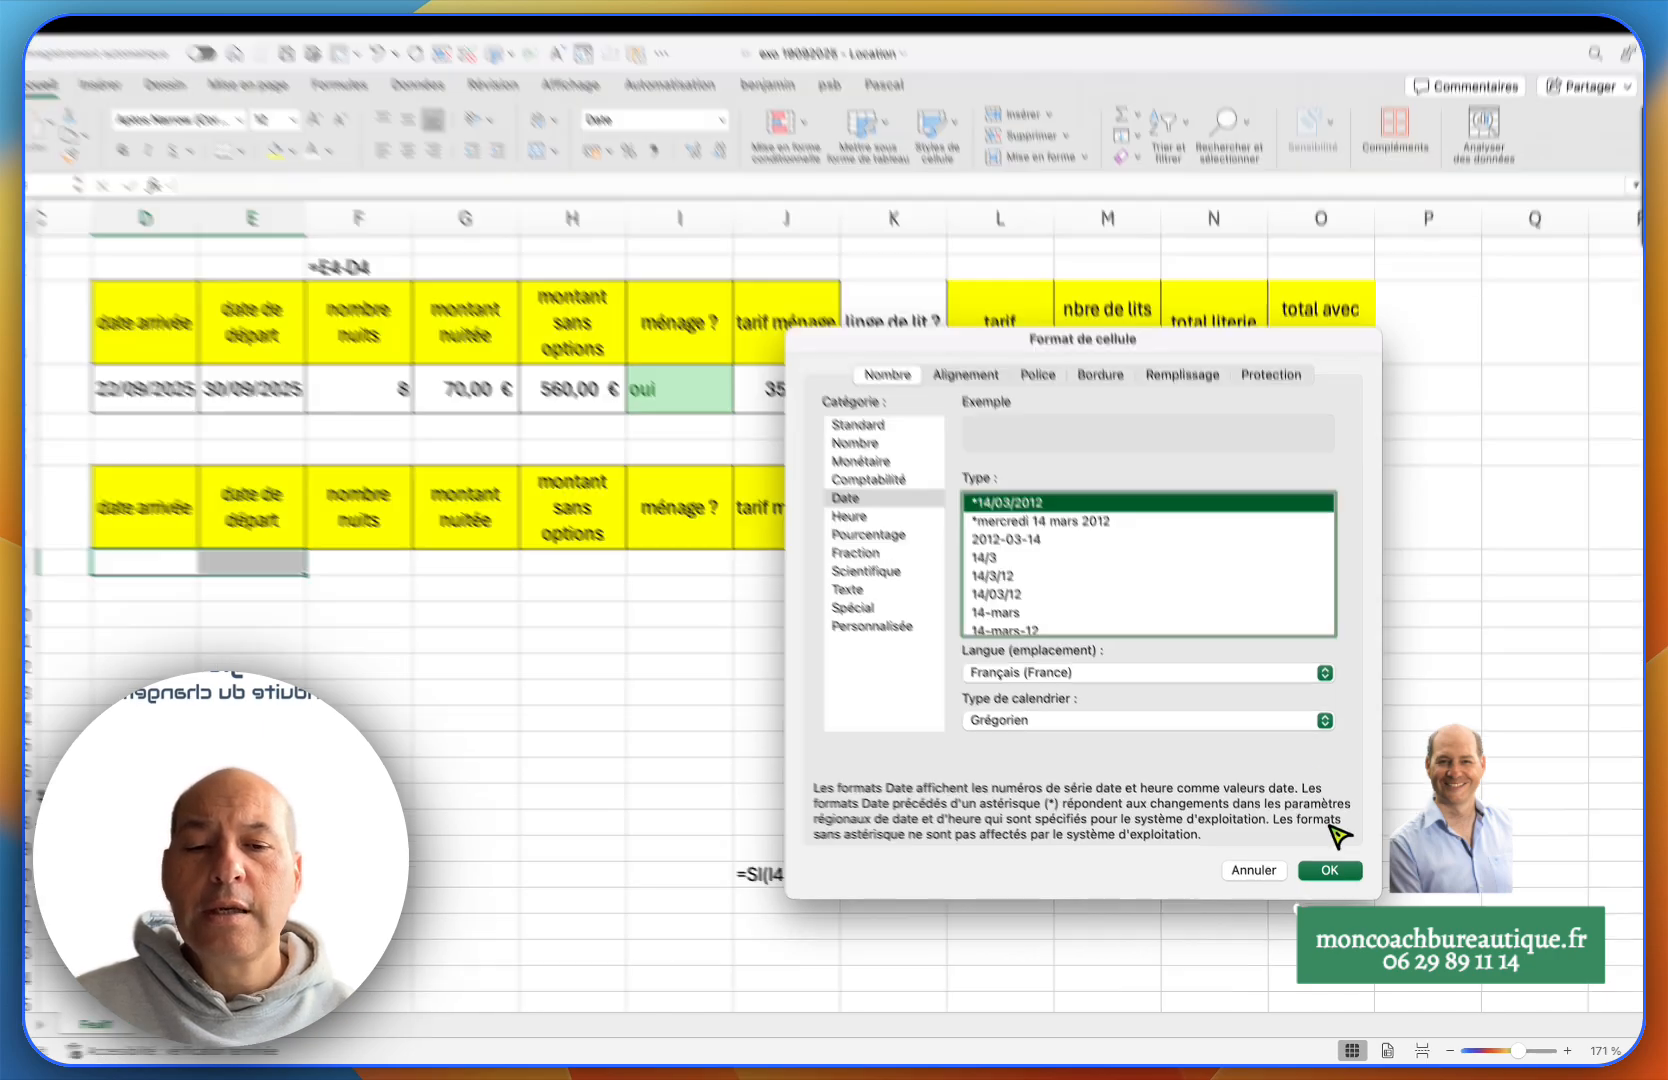
pyautogui.click(1330, 873)
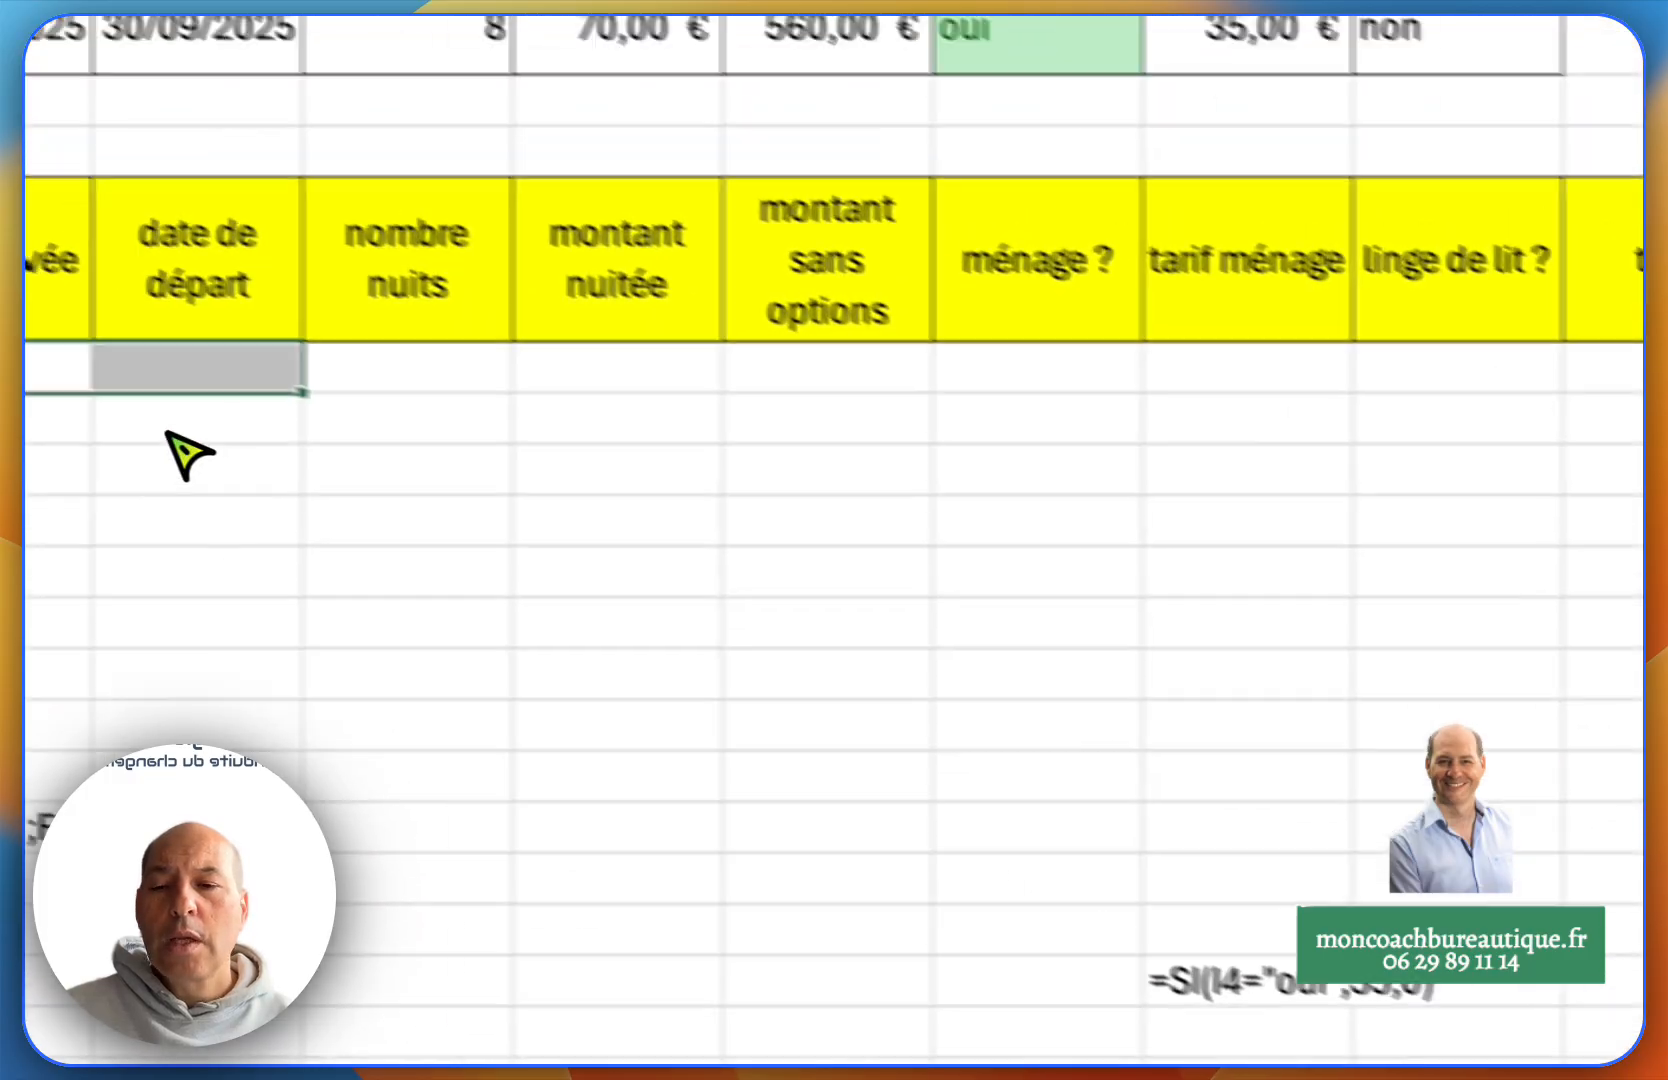
# - Enter the arrival date 22/09/2025 in D8 and the departure date 30/09/2025 in E8
pyautogui.click(318, 452)
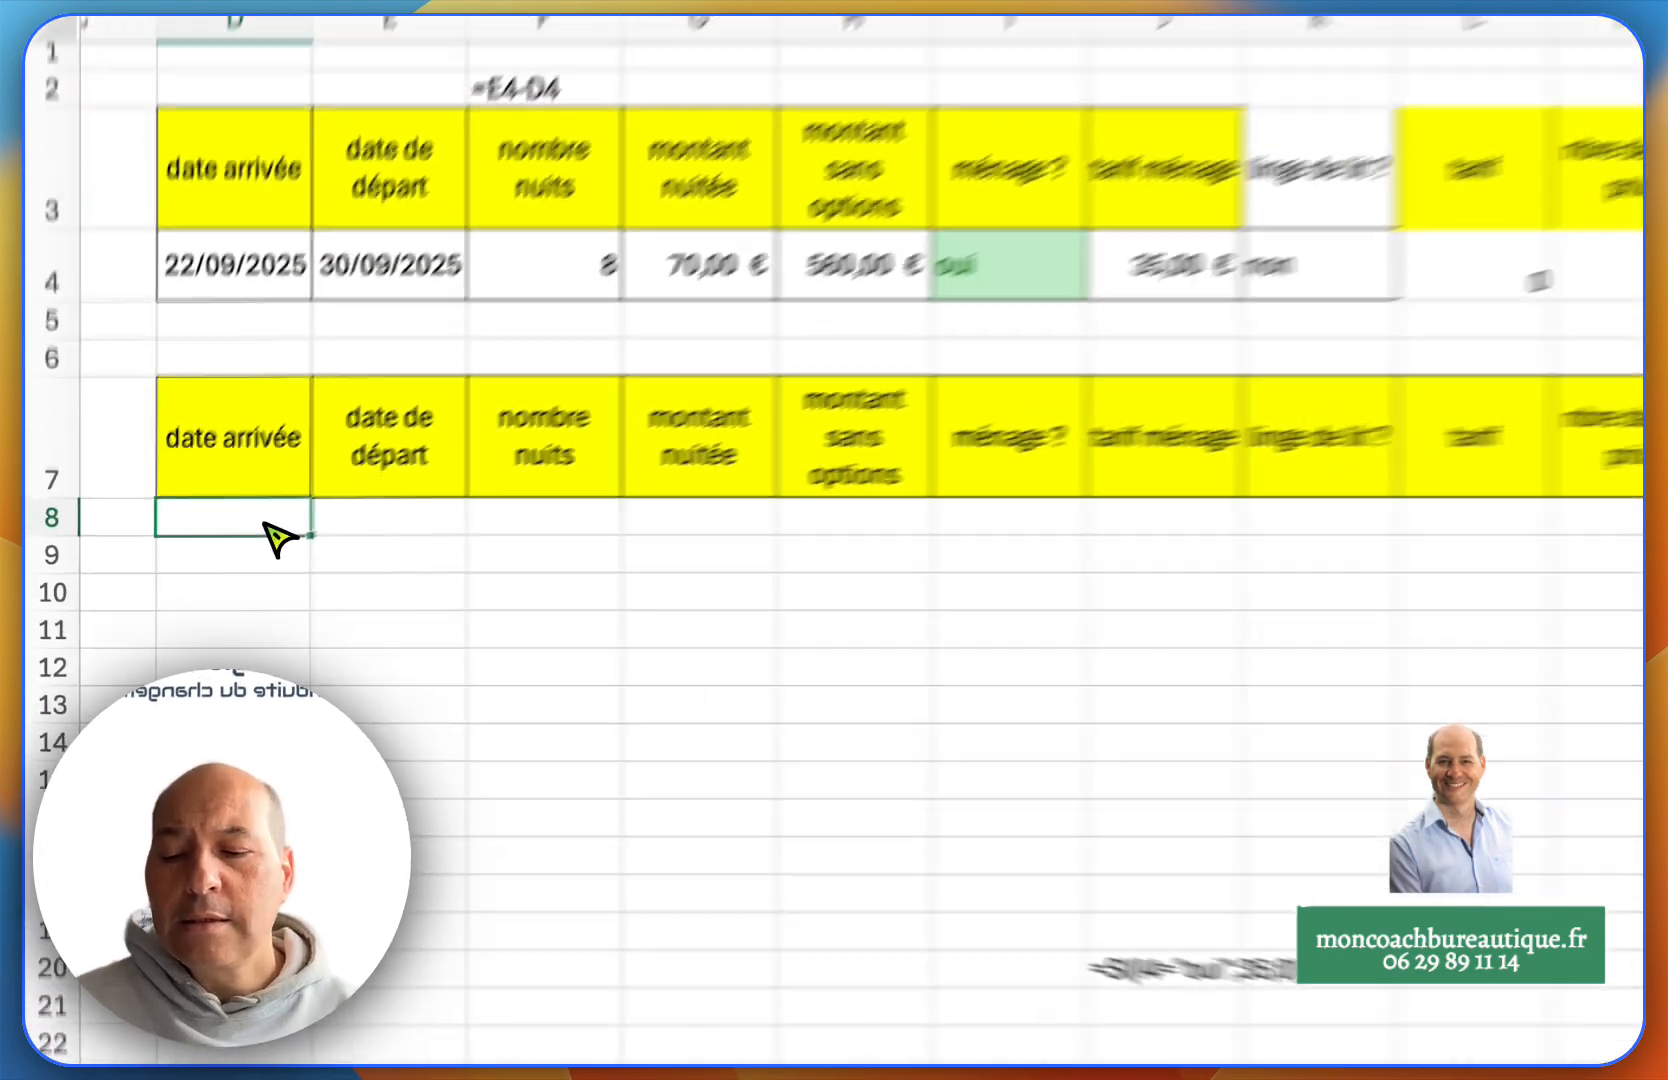
pyautogui.write('22')
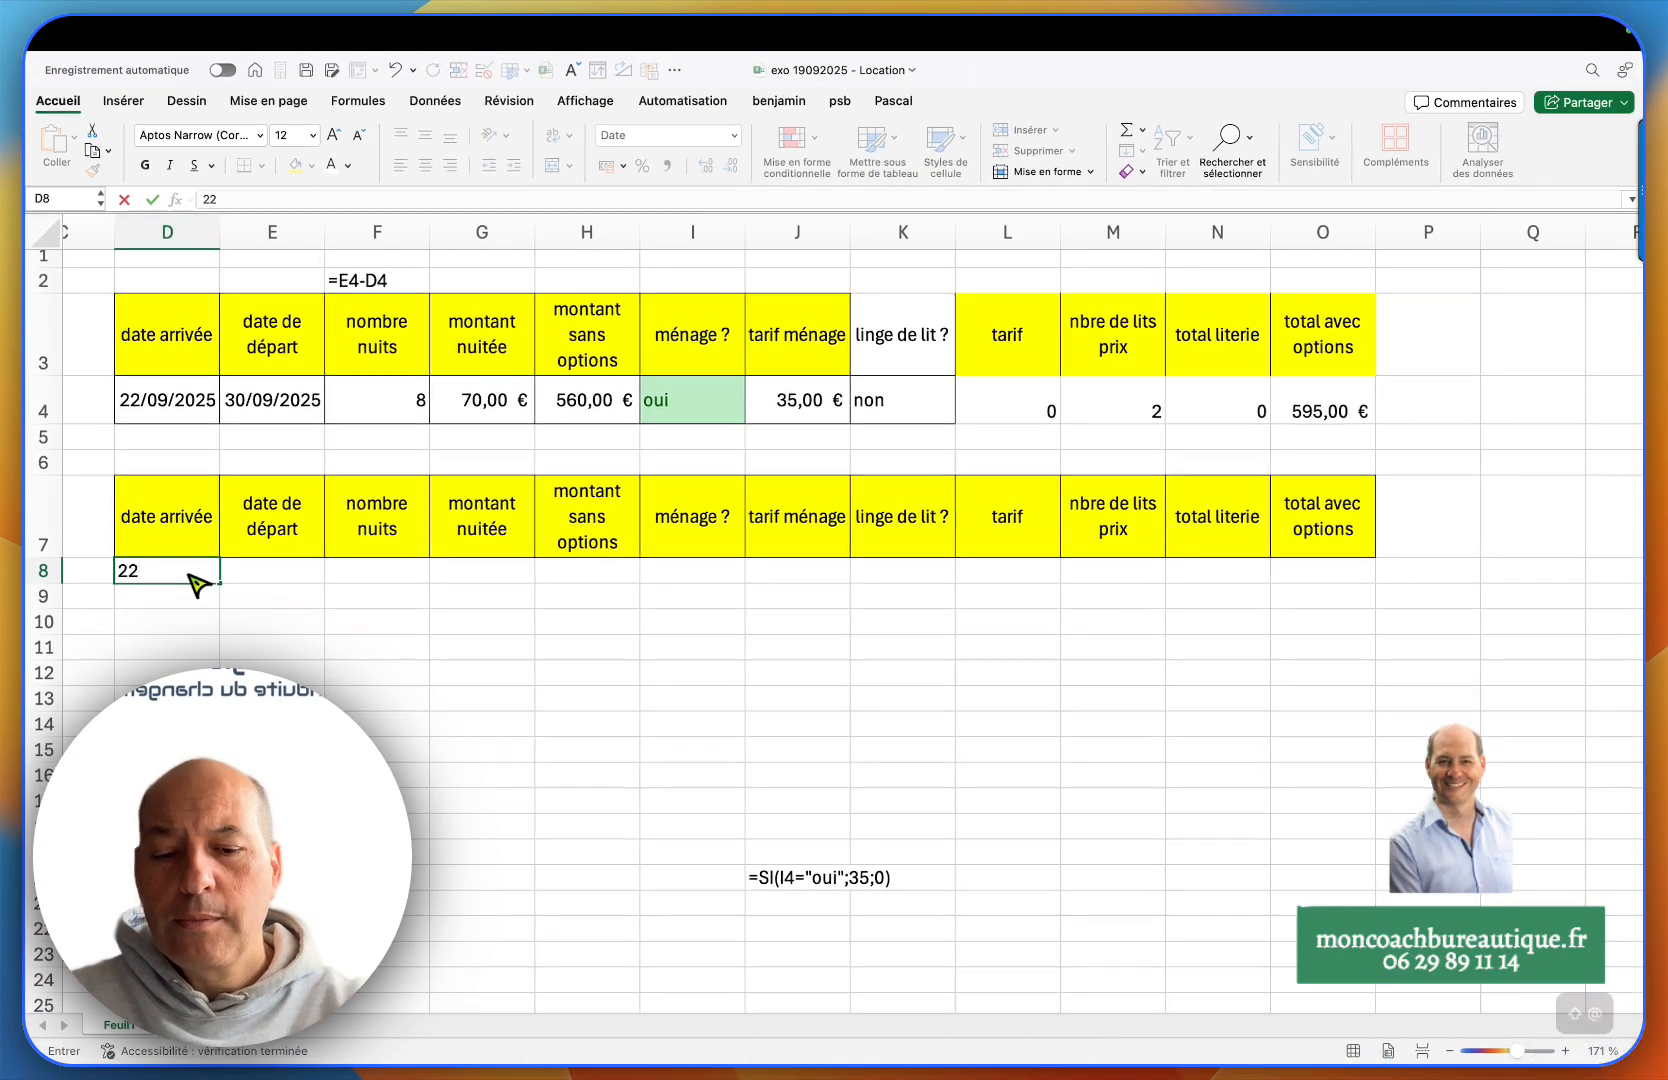
pyautogui.write('/09/2025')
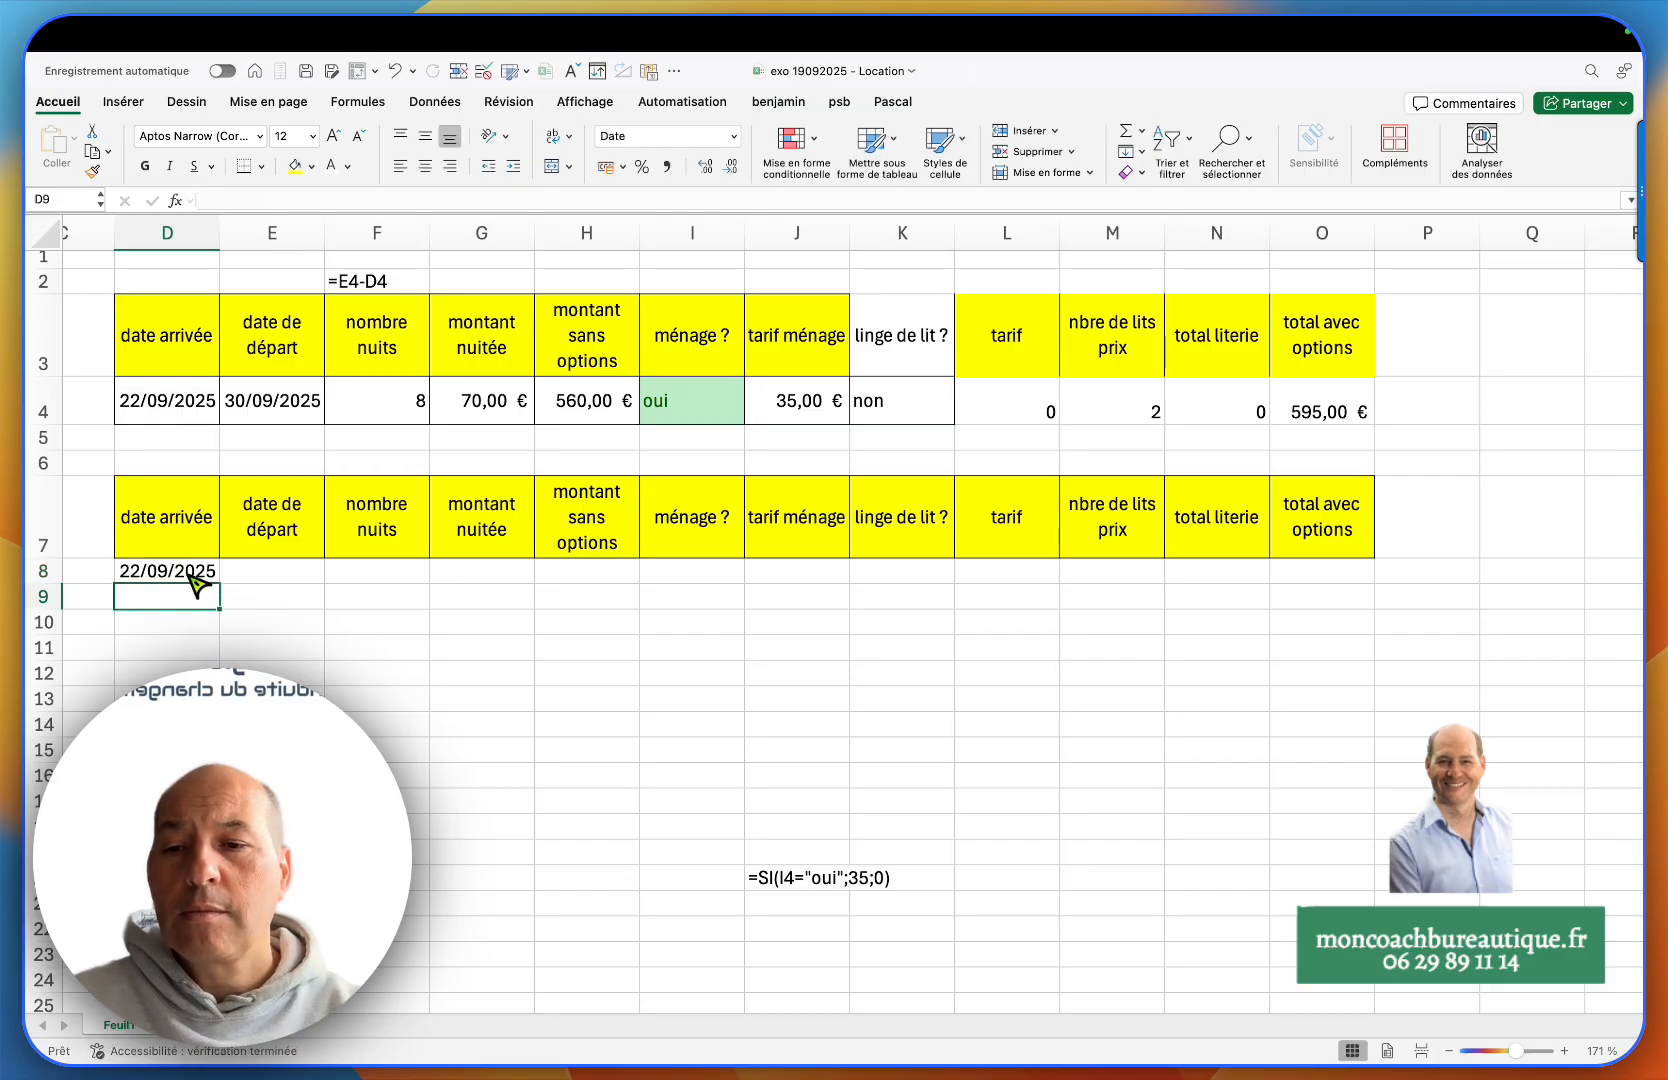
pyautogui.press('Right')
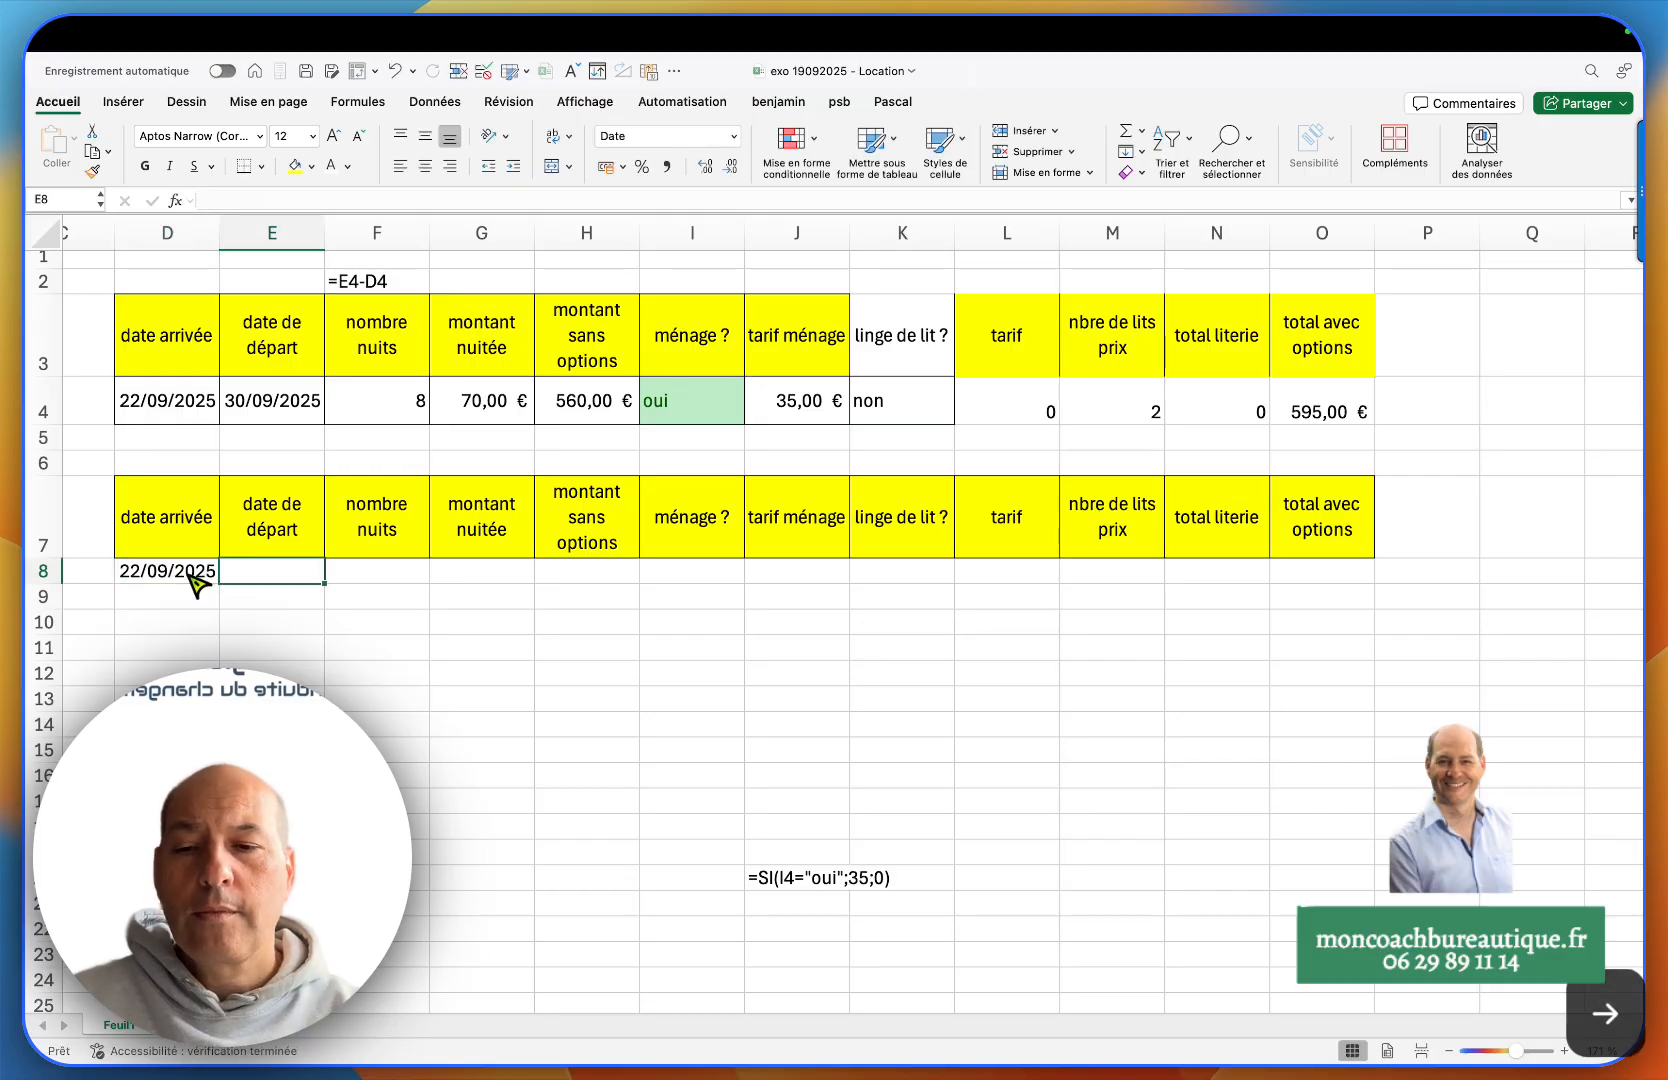
pyautogui.write('30')
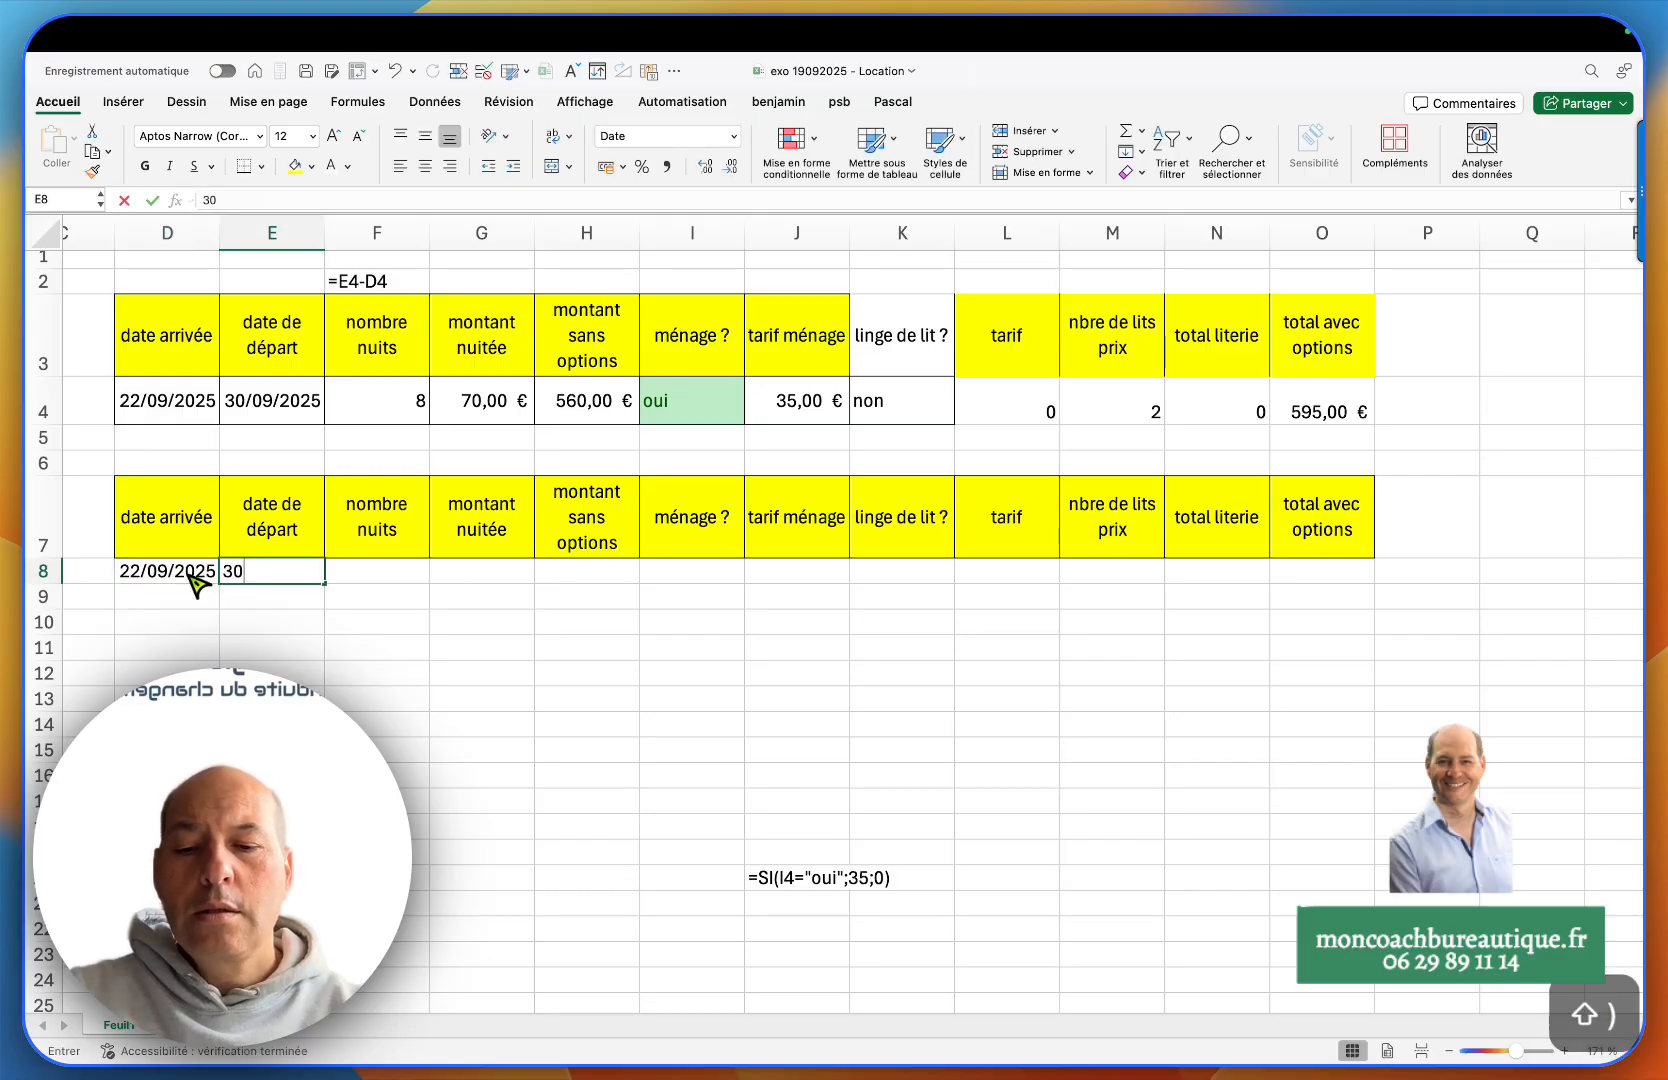
pyautogui.write('+09+')
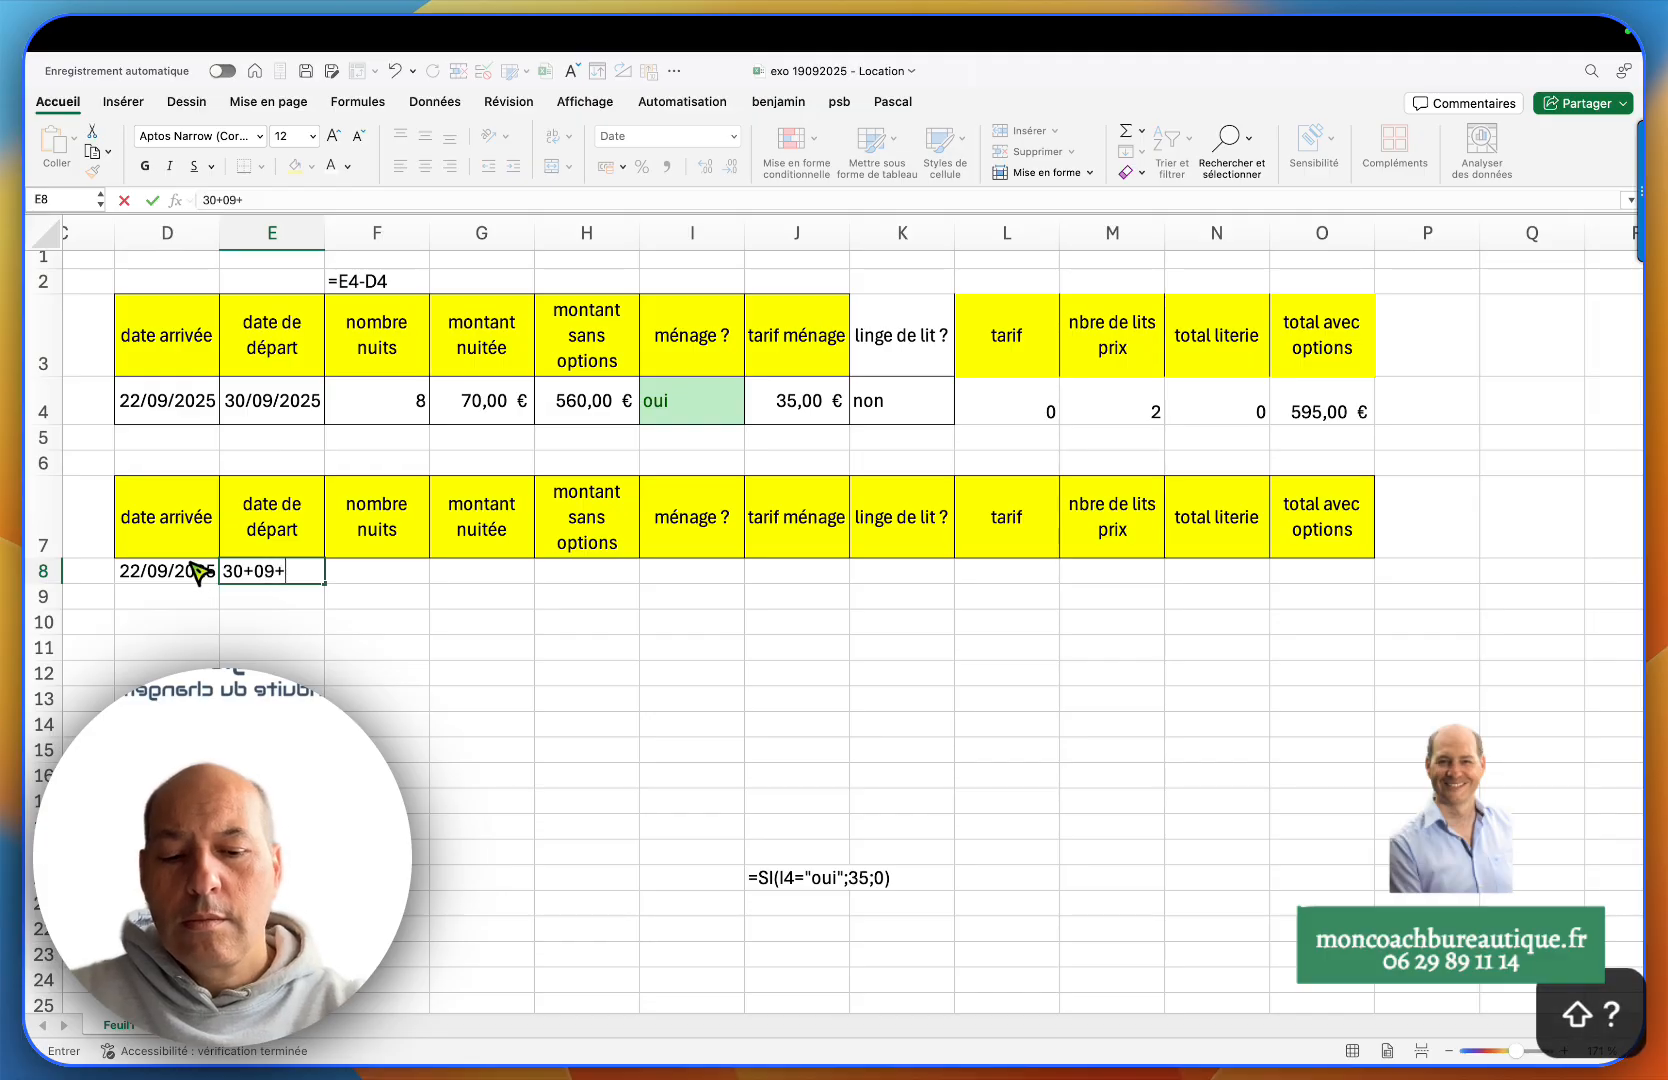
pyautogui.press('BackSpace')
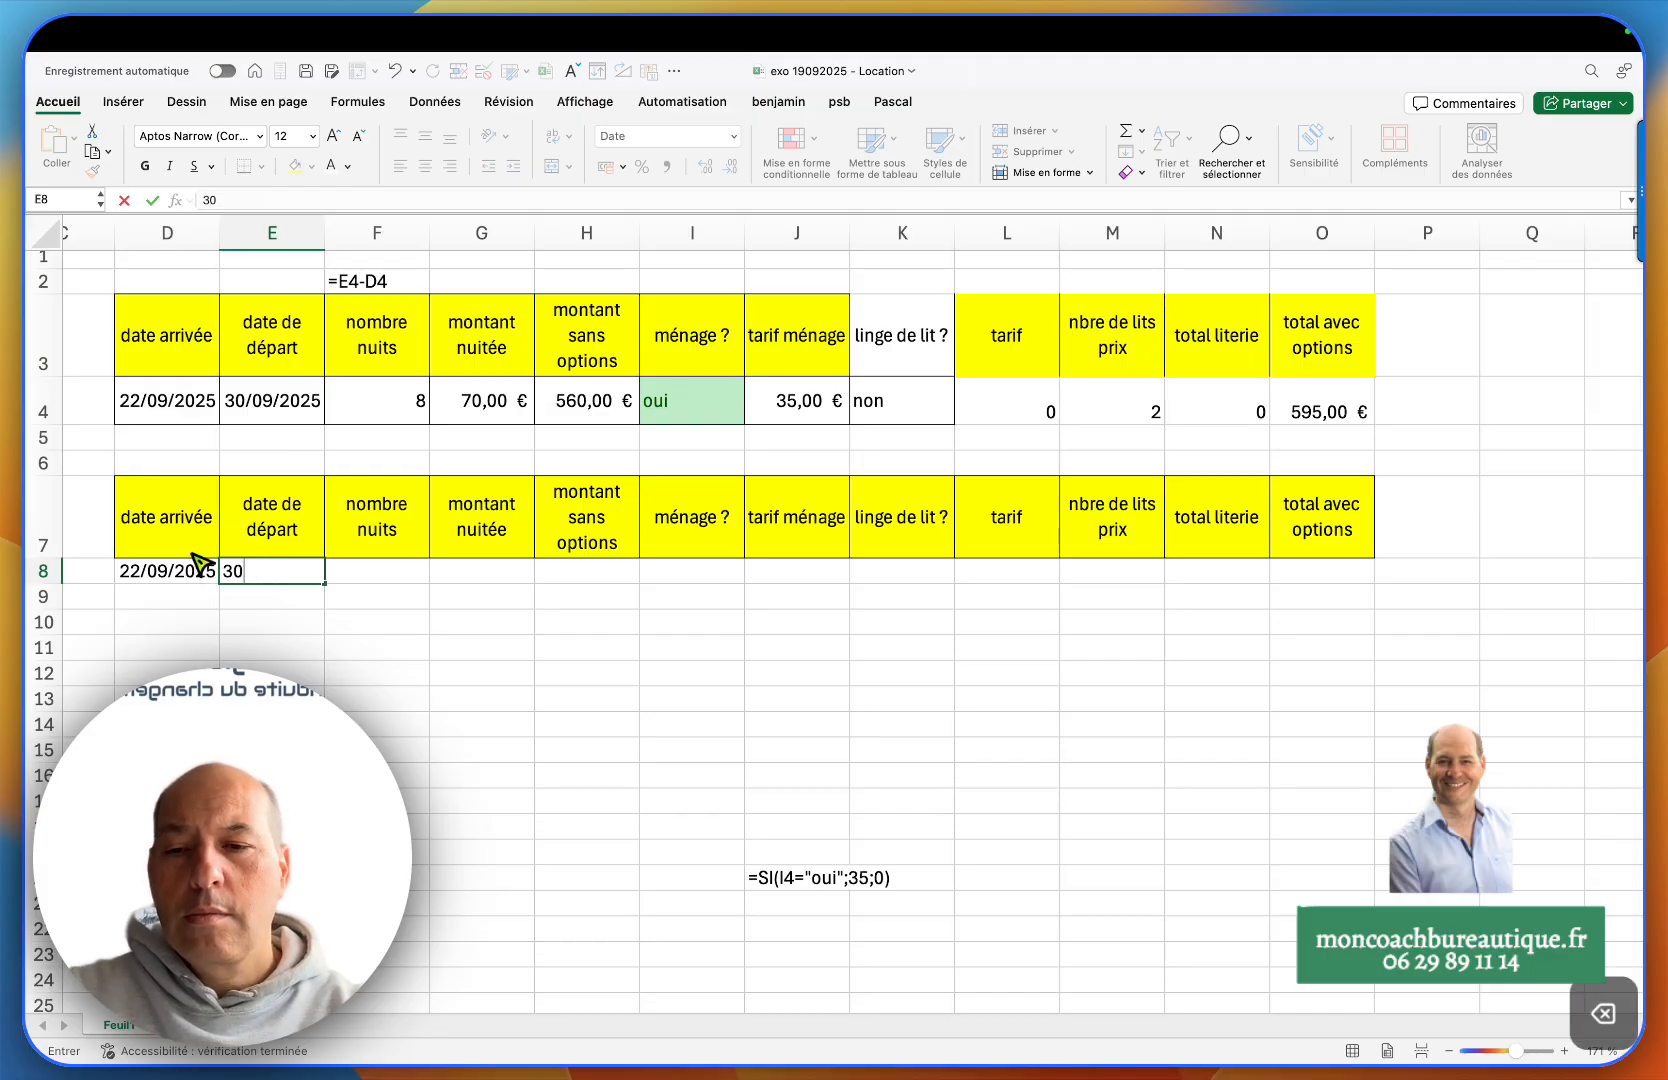
pyautogui.write('/09/2025')
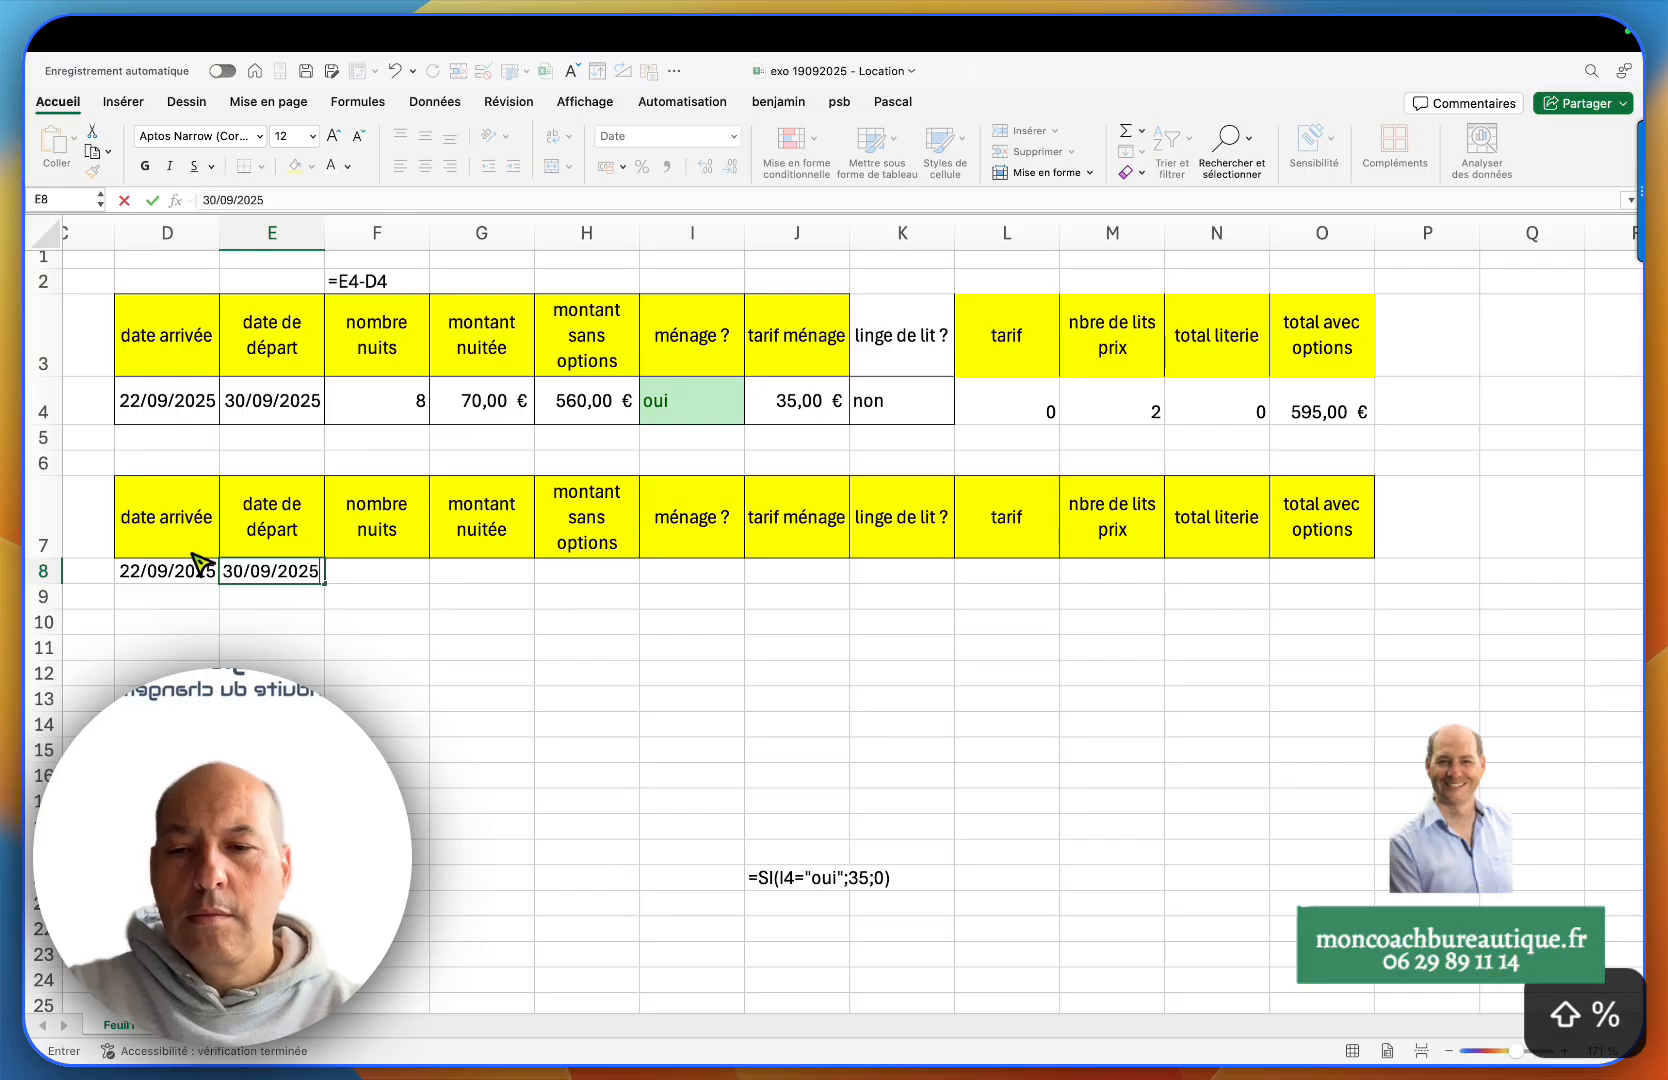
pyautogui.press('Return')
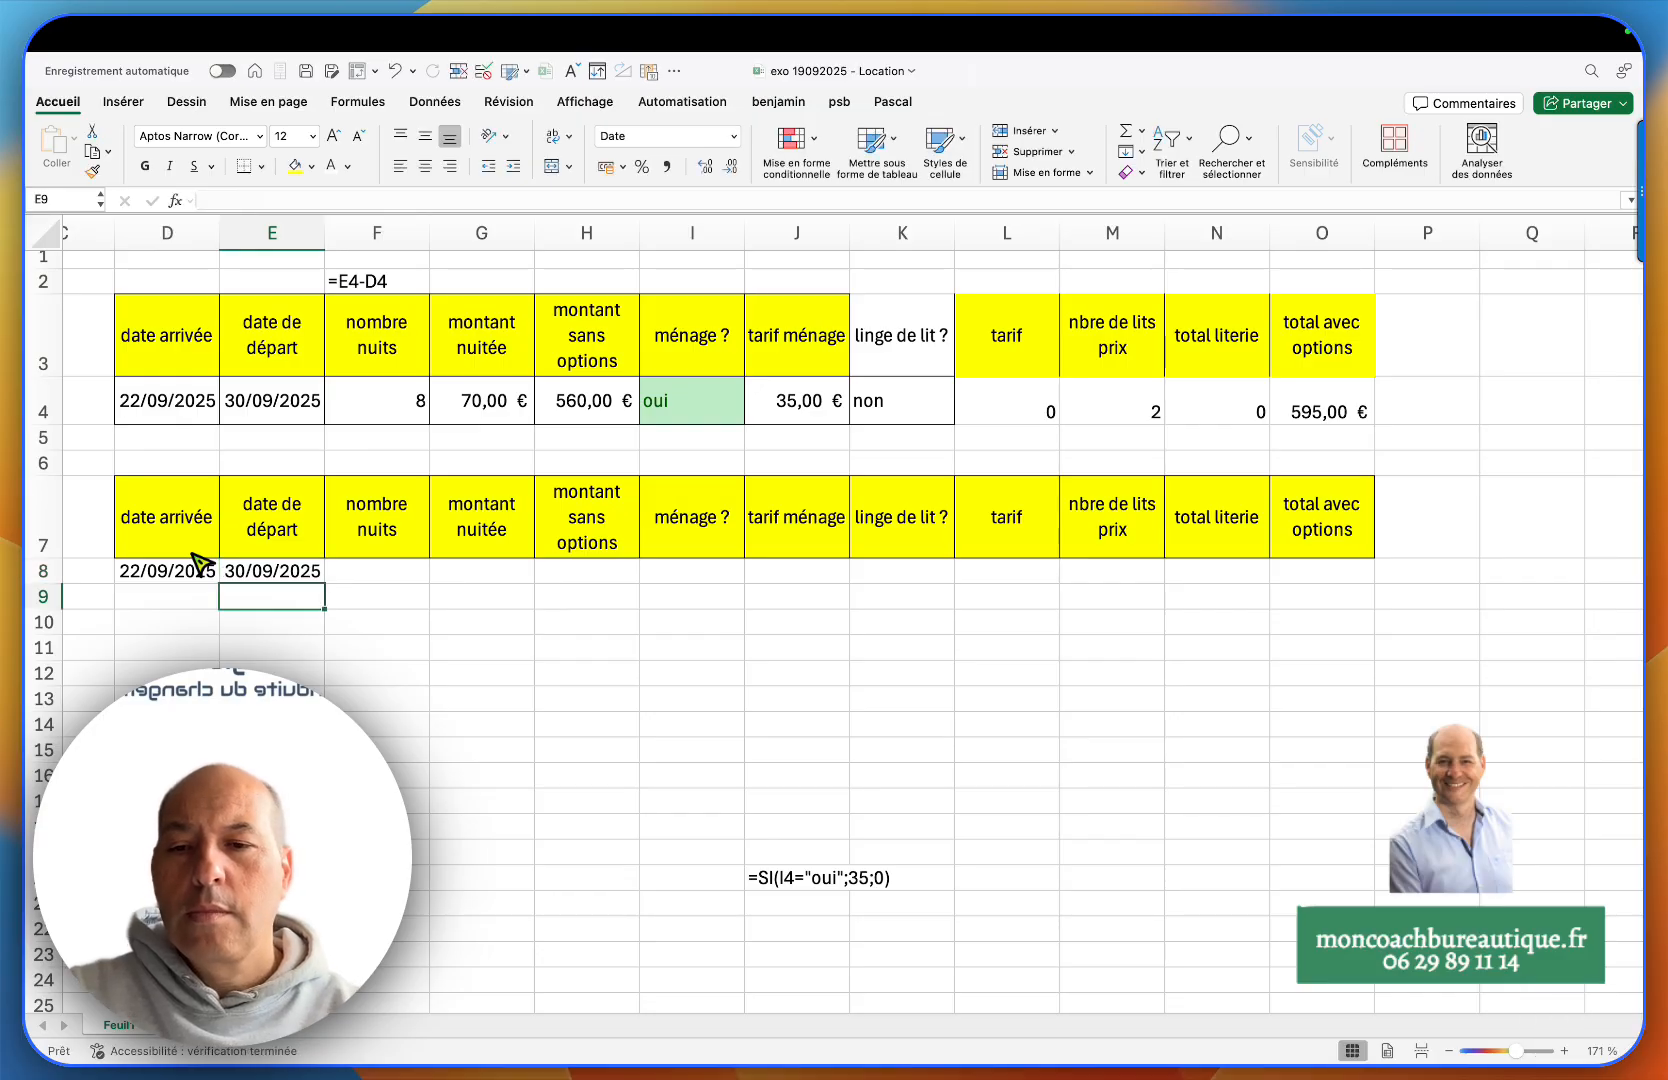
# - Calculate the number of nights in F8 with the formula =E8-D8
pyautogui.press('Up')
pyautogui.press('Right')
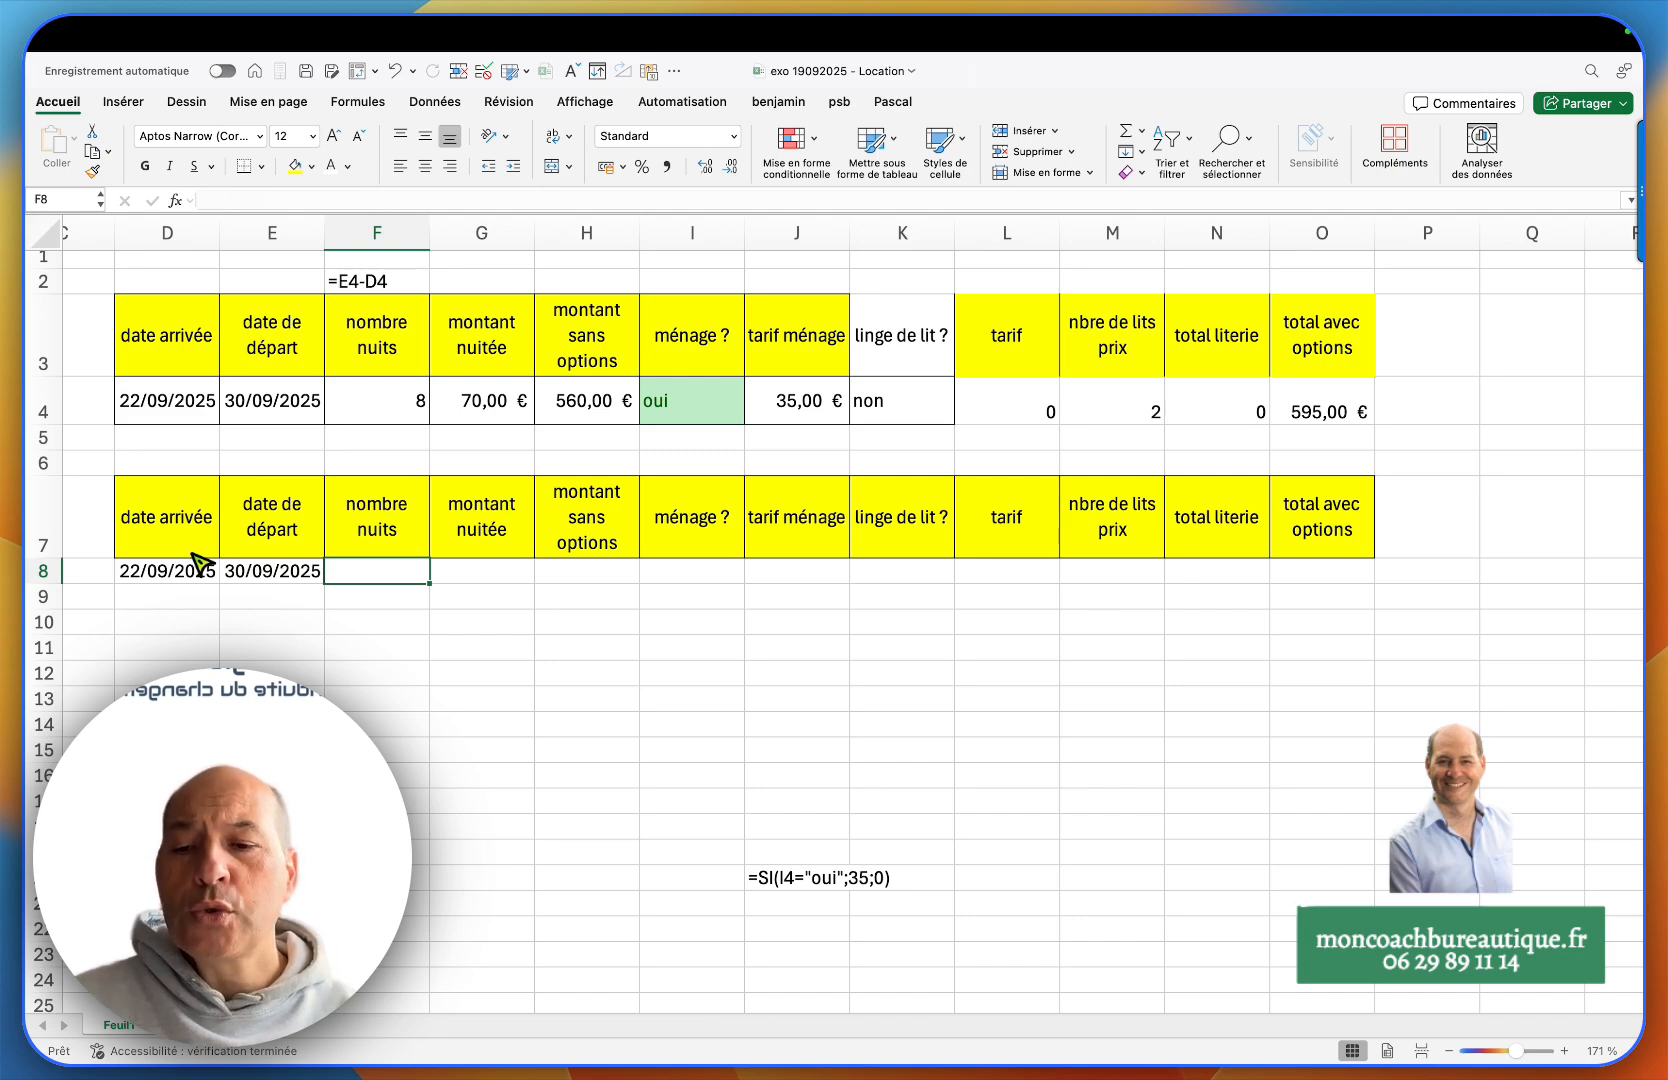
pyautogui.write('=')
pyautogui.press('Left')
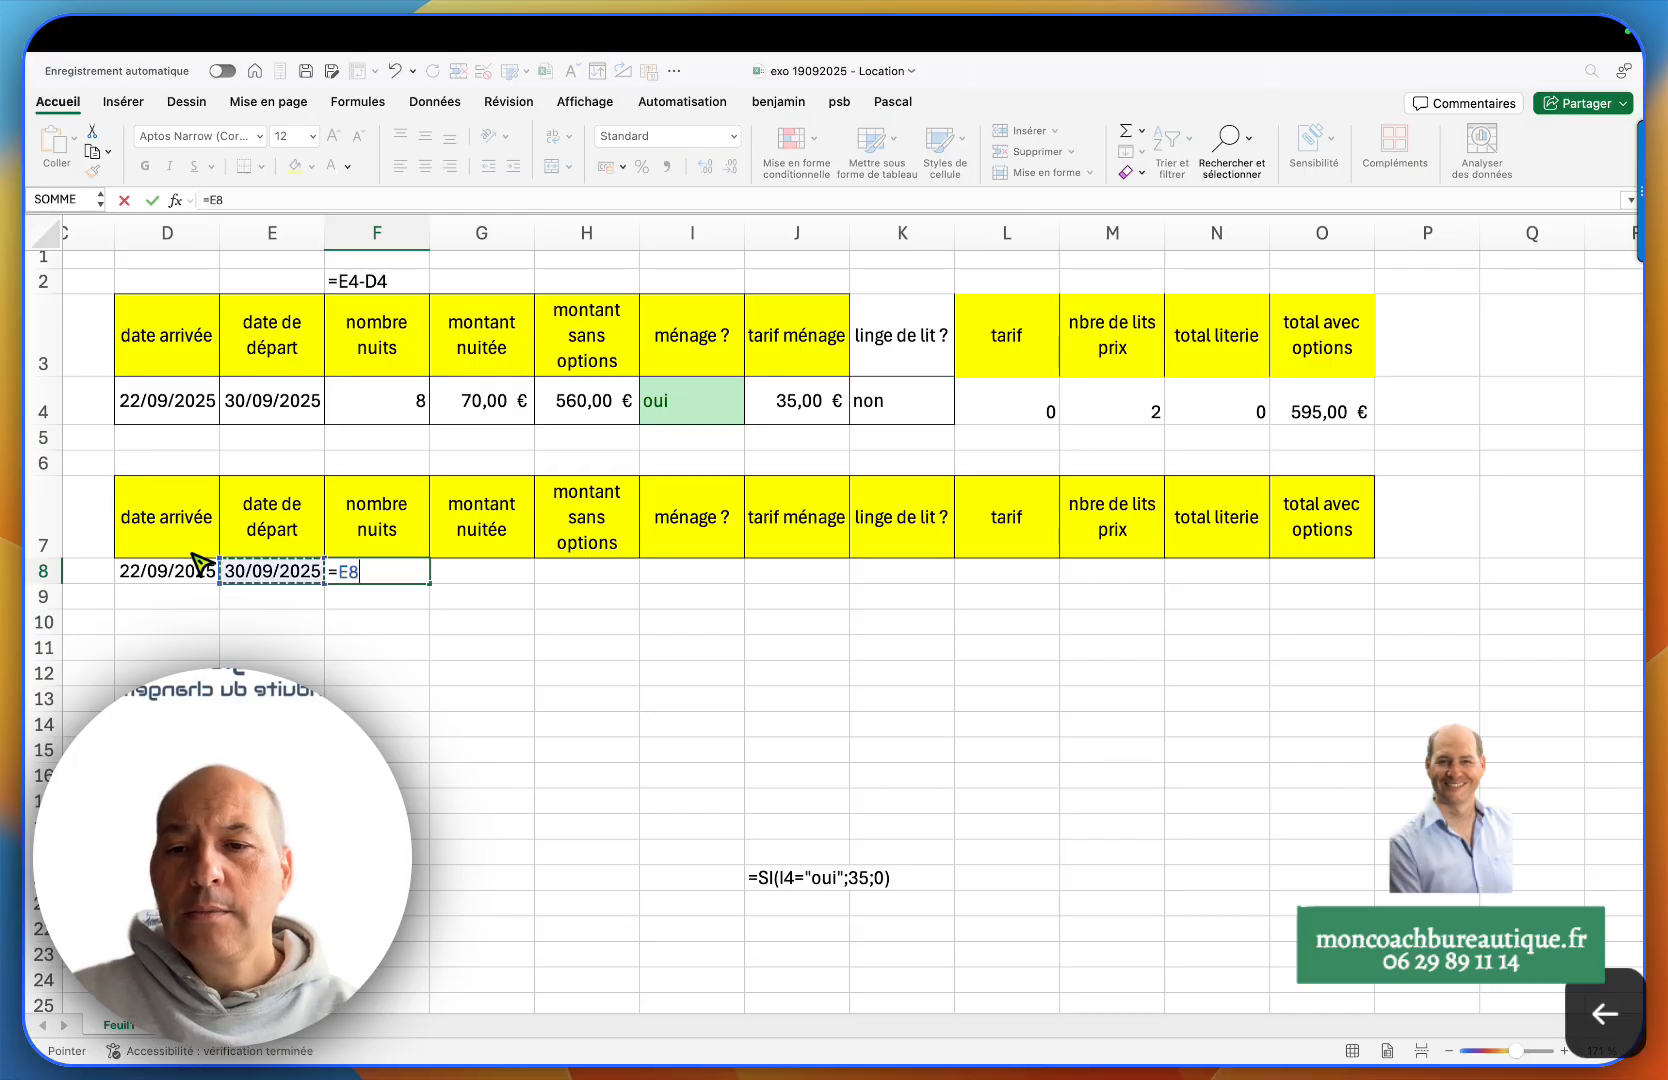
pyautogui.write('-')
pyautogui.click(192, 560)
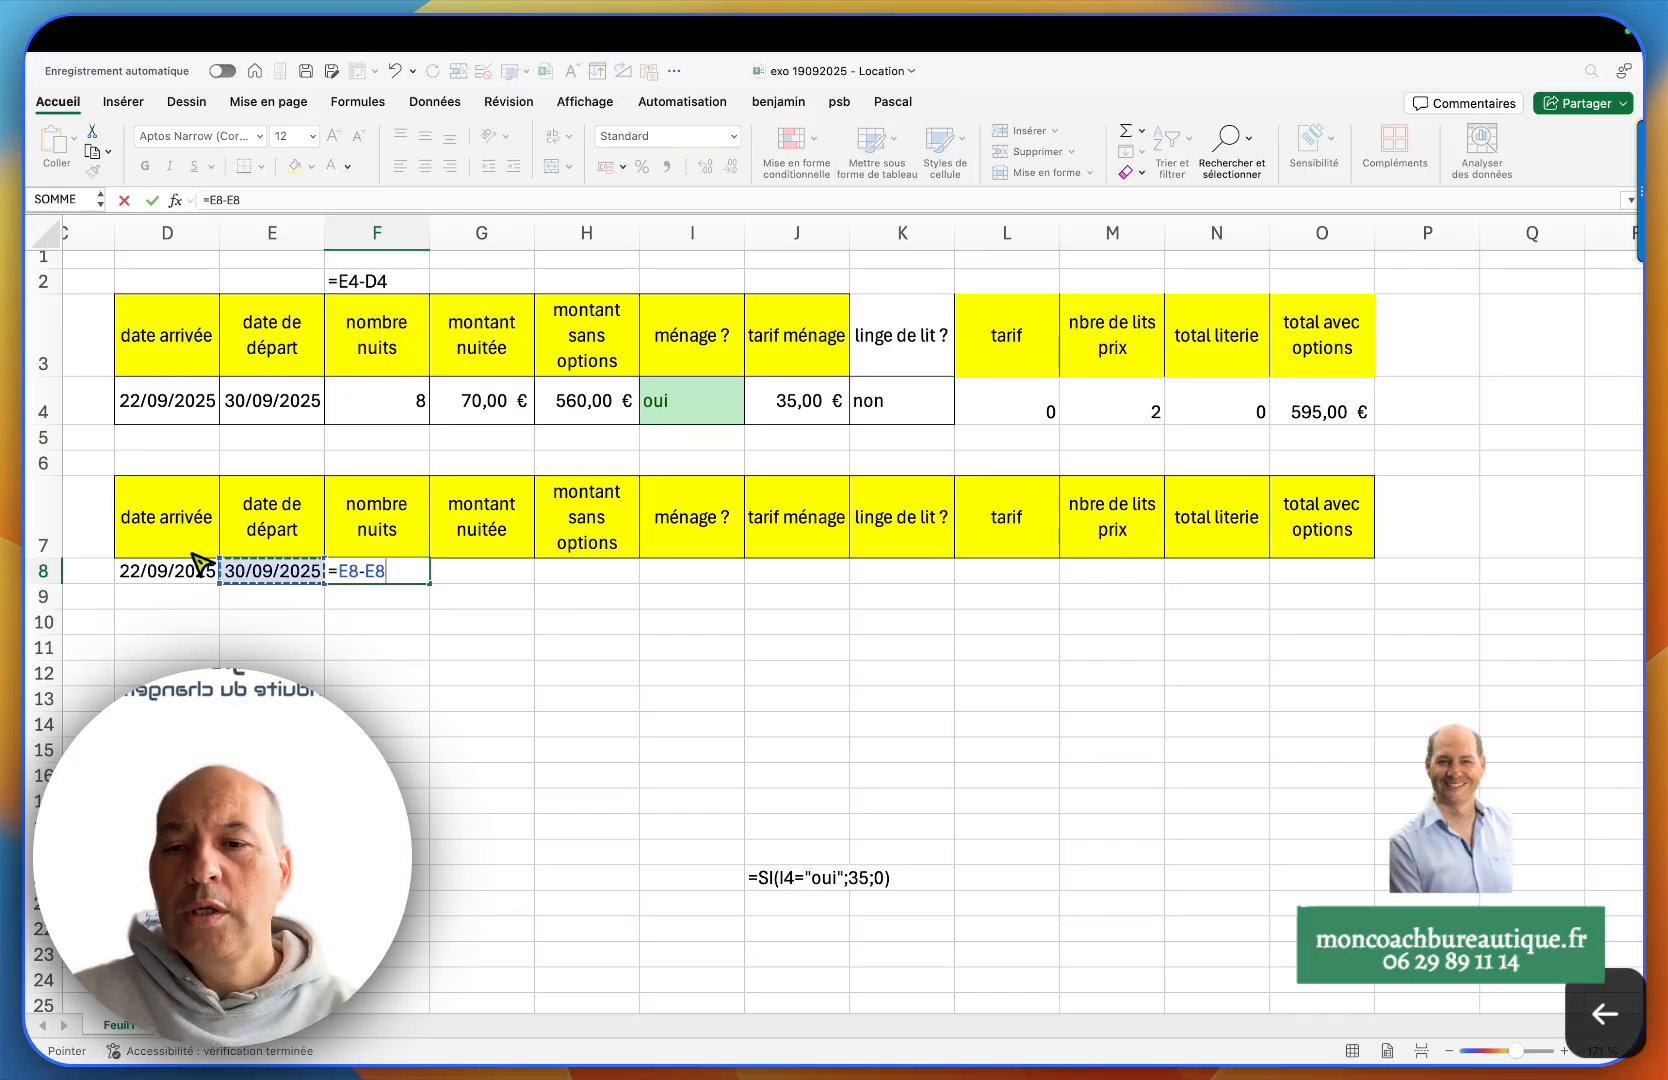
pyautogui.press('Return')
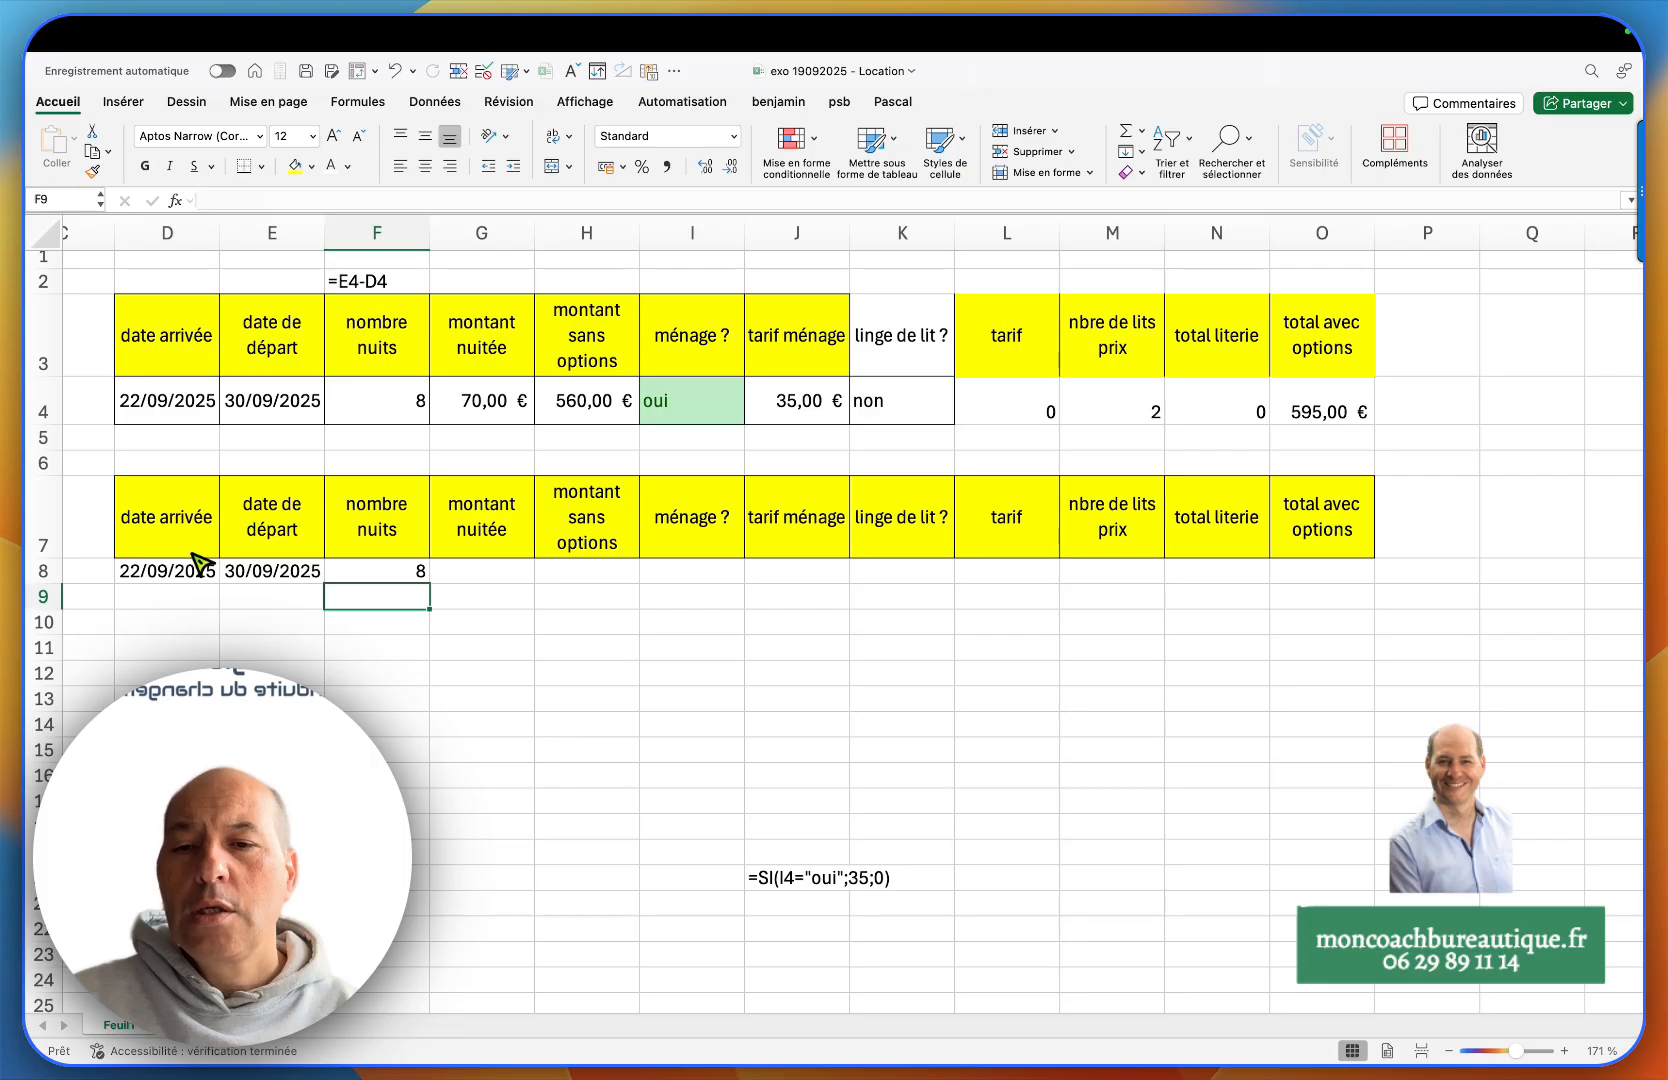
# - Start a rate table with the label "nbre de nuitées" in F14 and the condition >7 with rate 70 in F15:G15
pyautogui.click(480, 571)
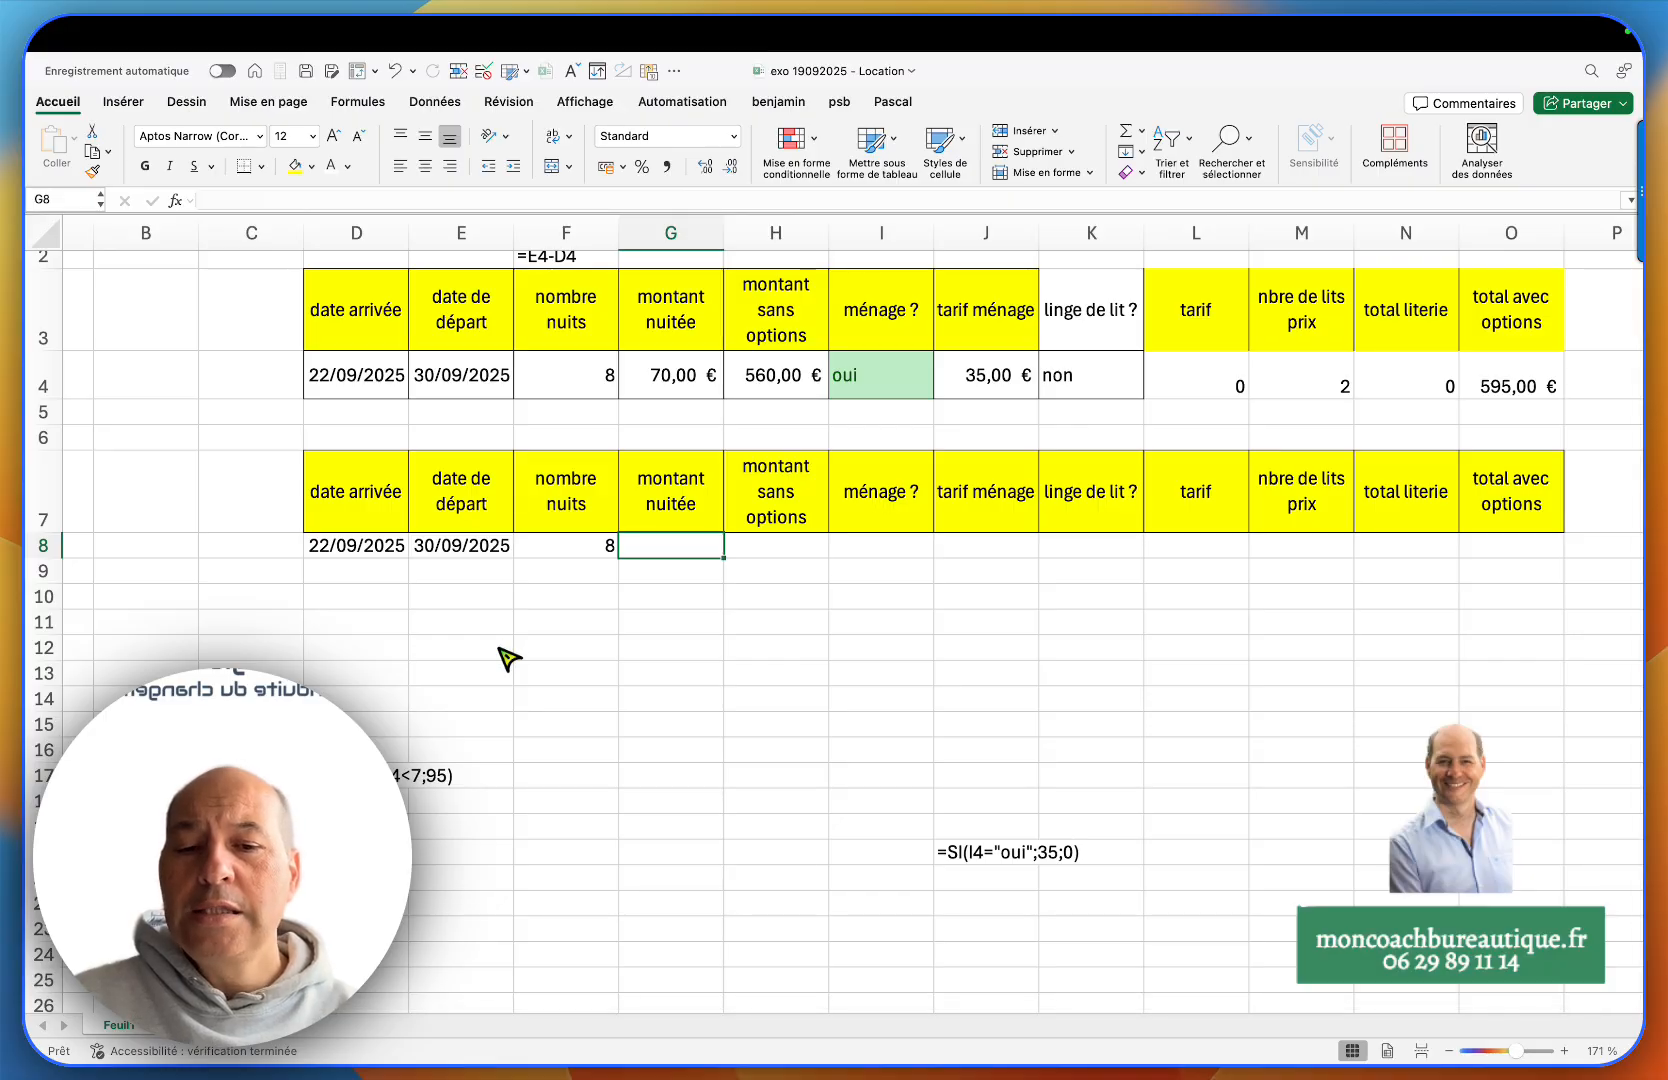
pyautogui.click(577, 693)
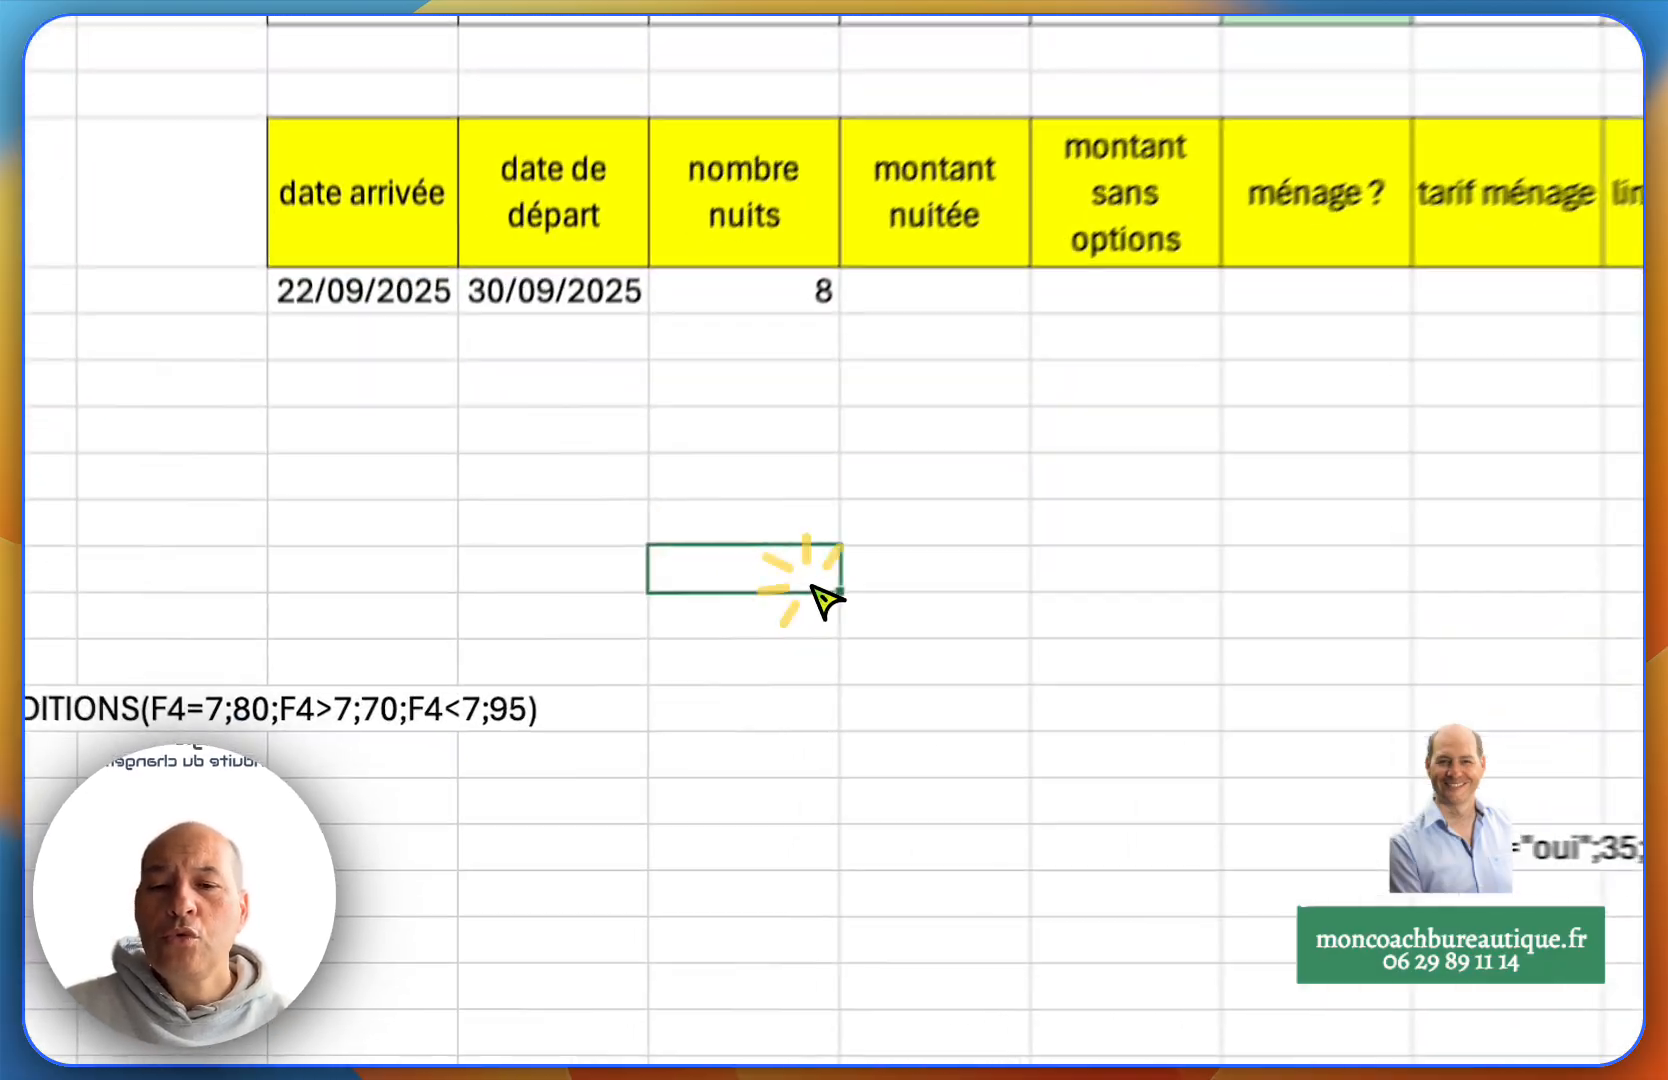
pyautogui.write('nbre de nuitées')
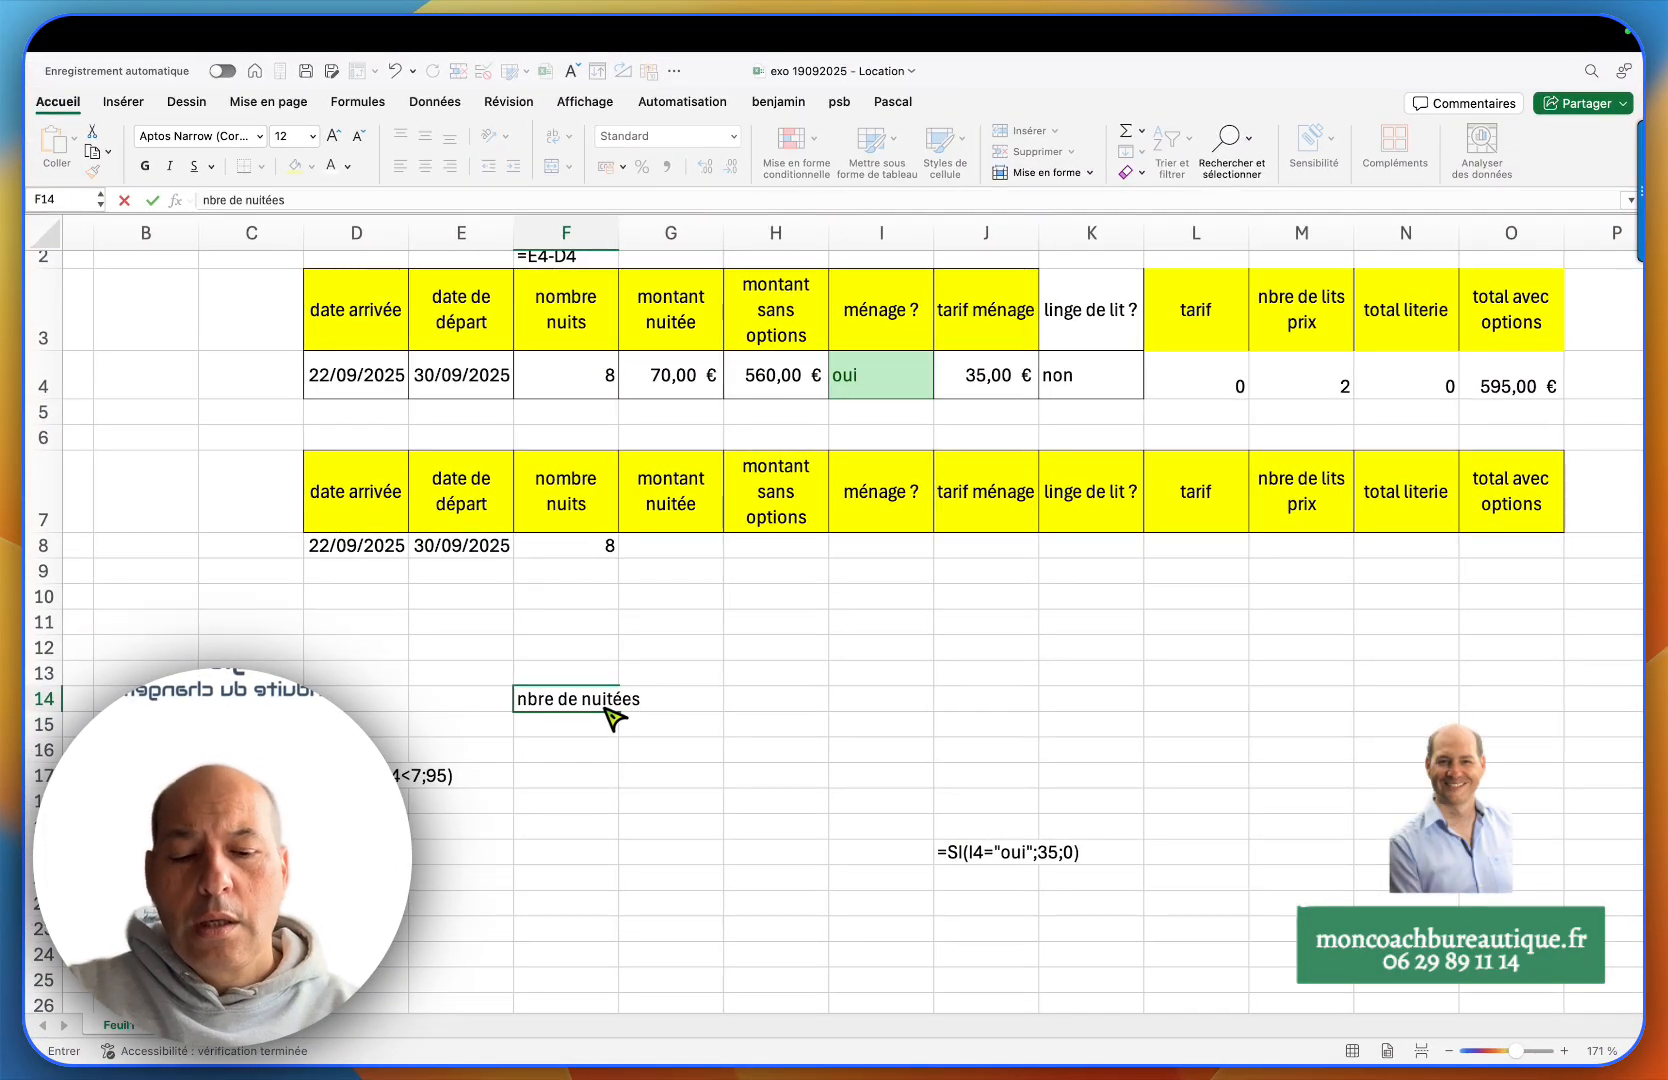
pyautogui.press('Return')
pyautogui.write('>')
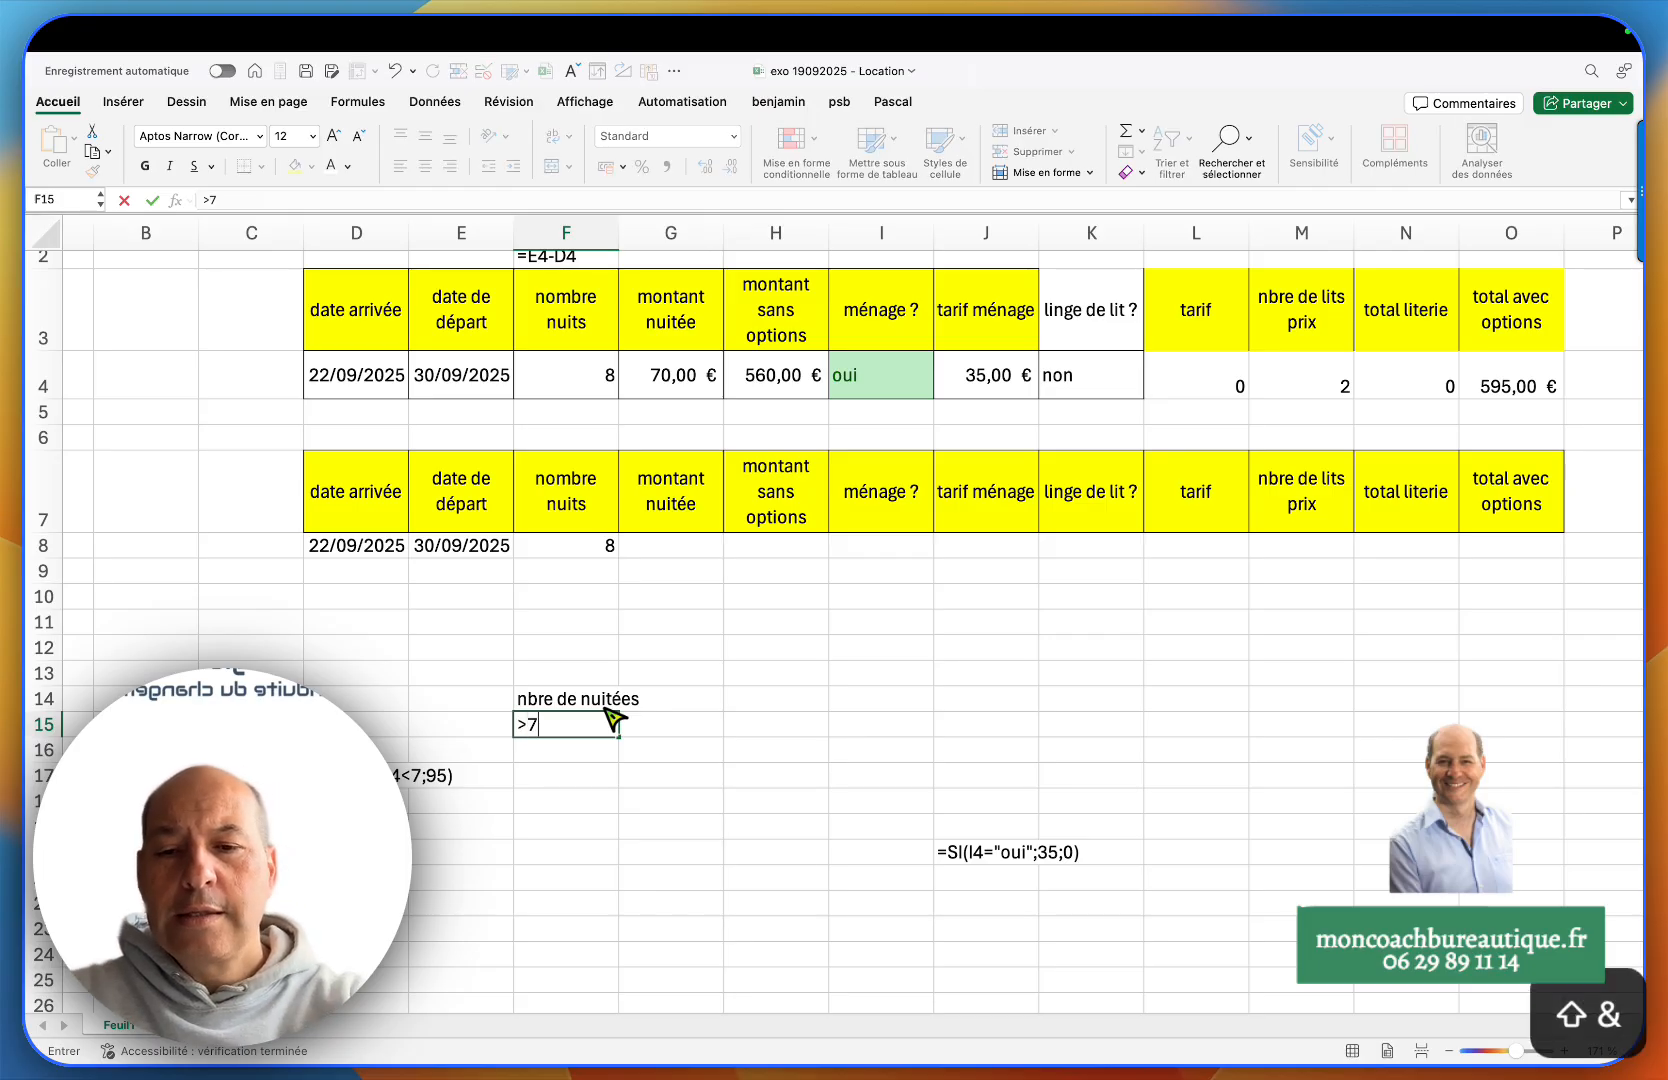
pyautogui.write('7')
pyautogui.press('Tab')
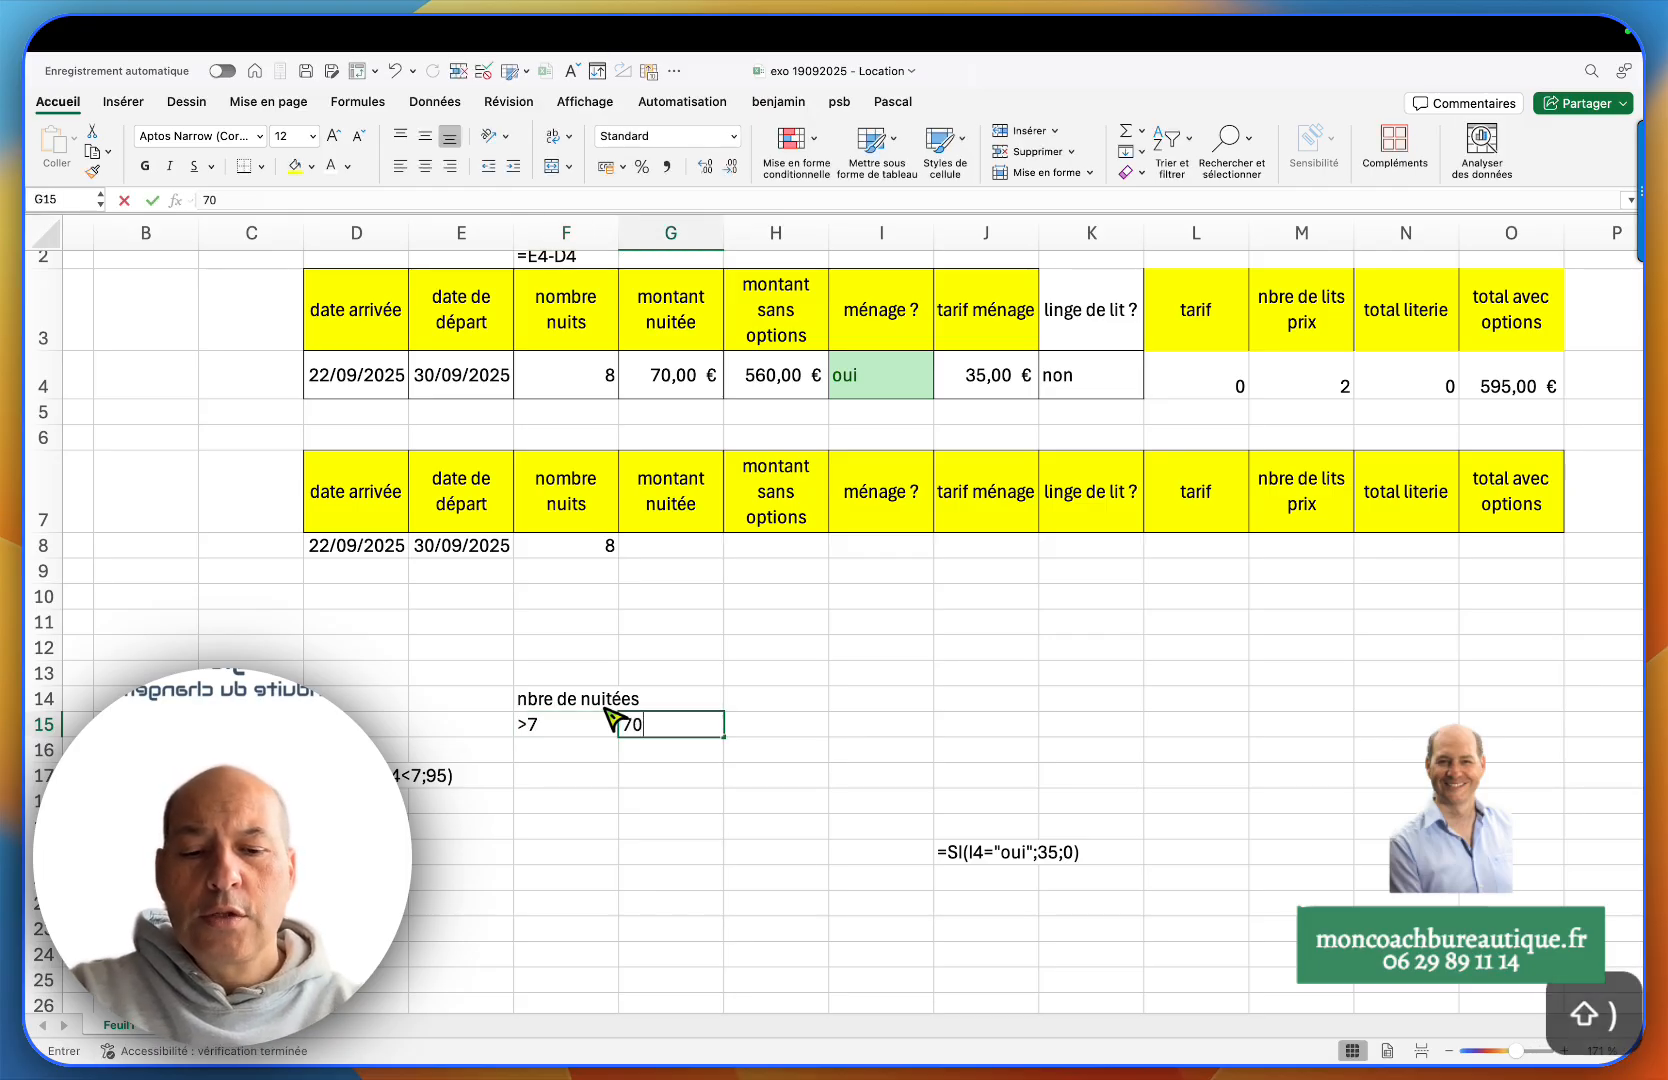
pyautogui.press('Return')
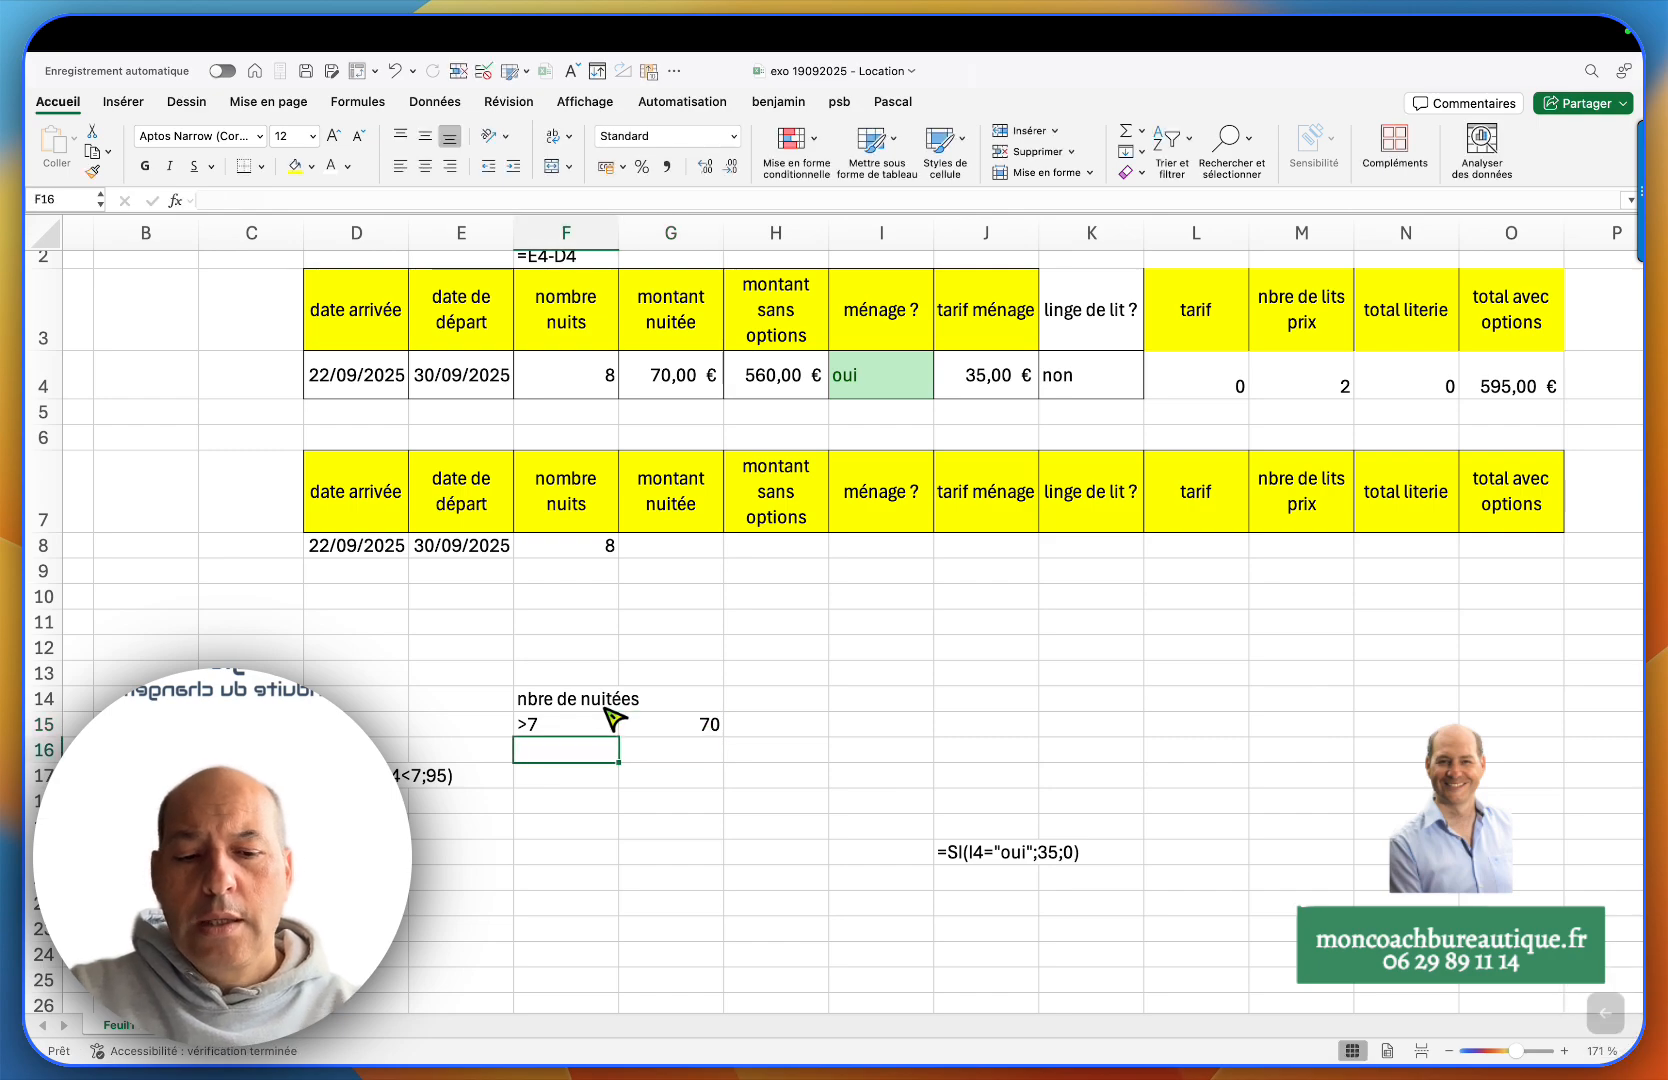
# - Add the rate rows =7 with 80 in F16:G16 and <7 with 95 in F17:G17
pyautogui.write('=7')
pyautogui.press('Tab')
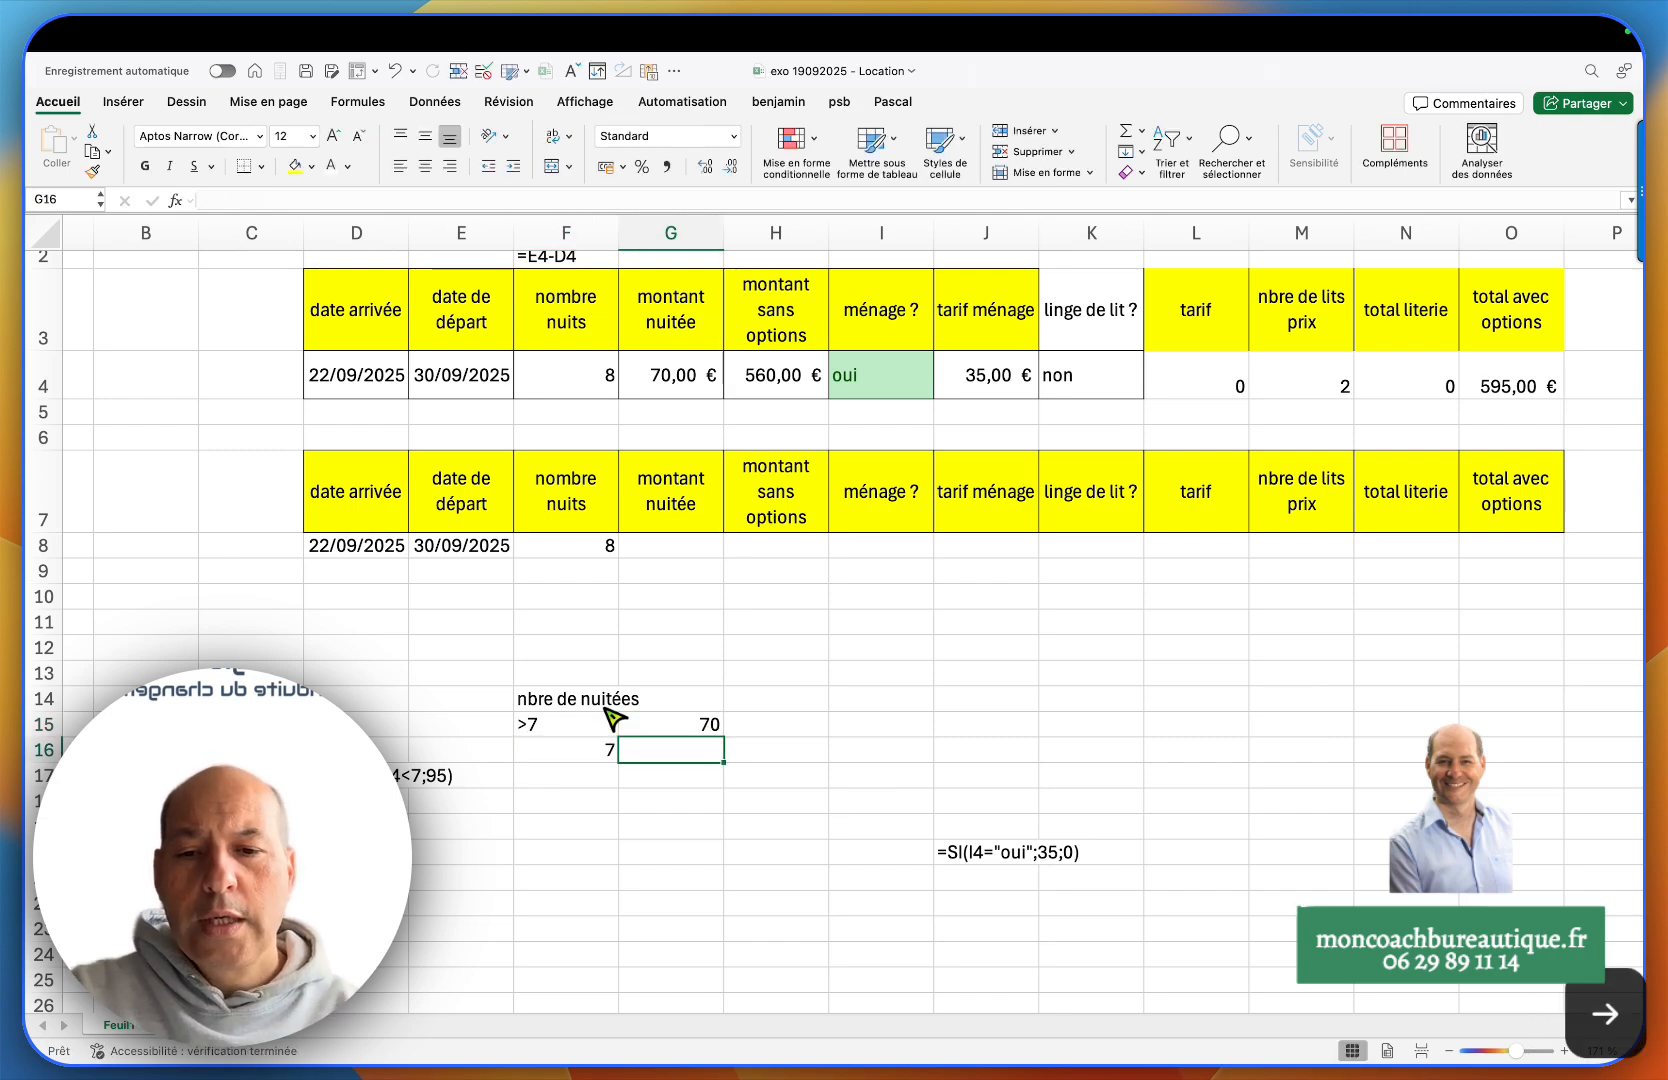
pyautogui.write('80')
pyautogui.press('Return')
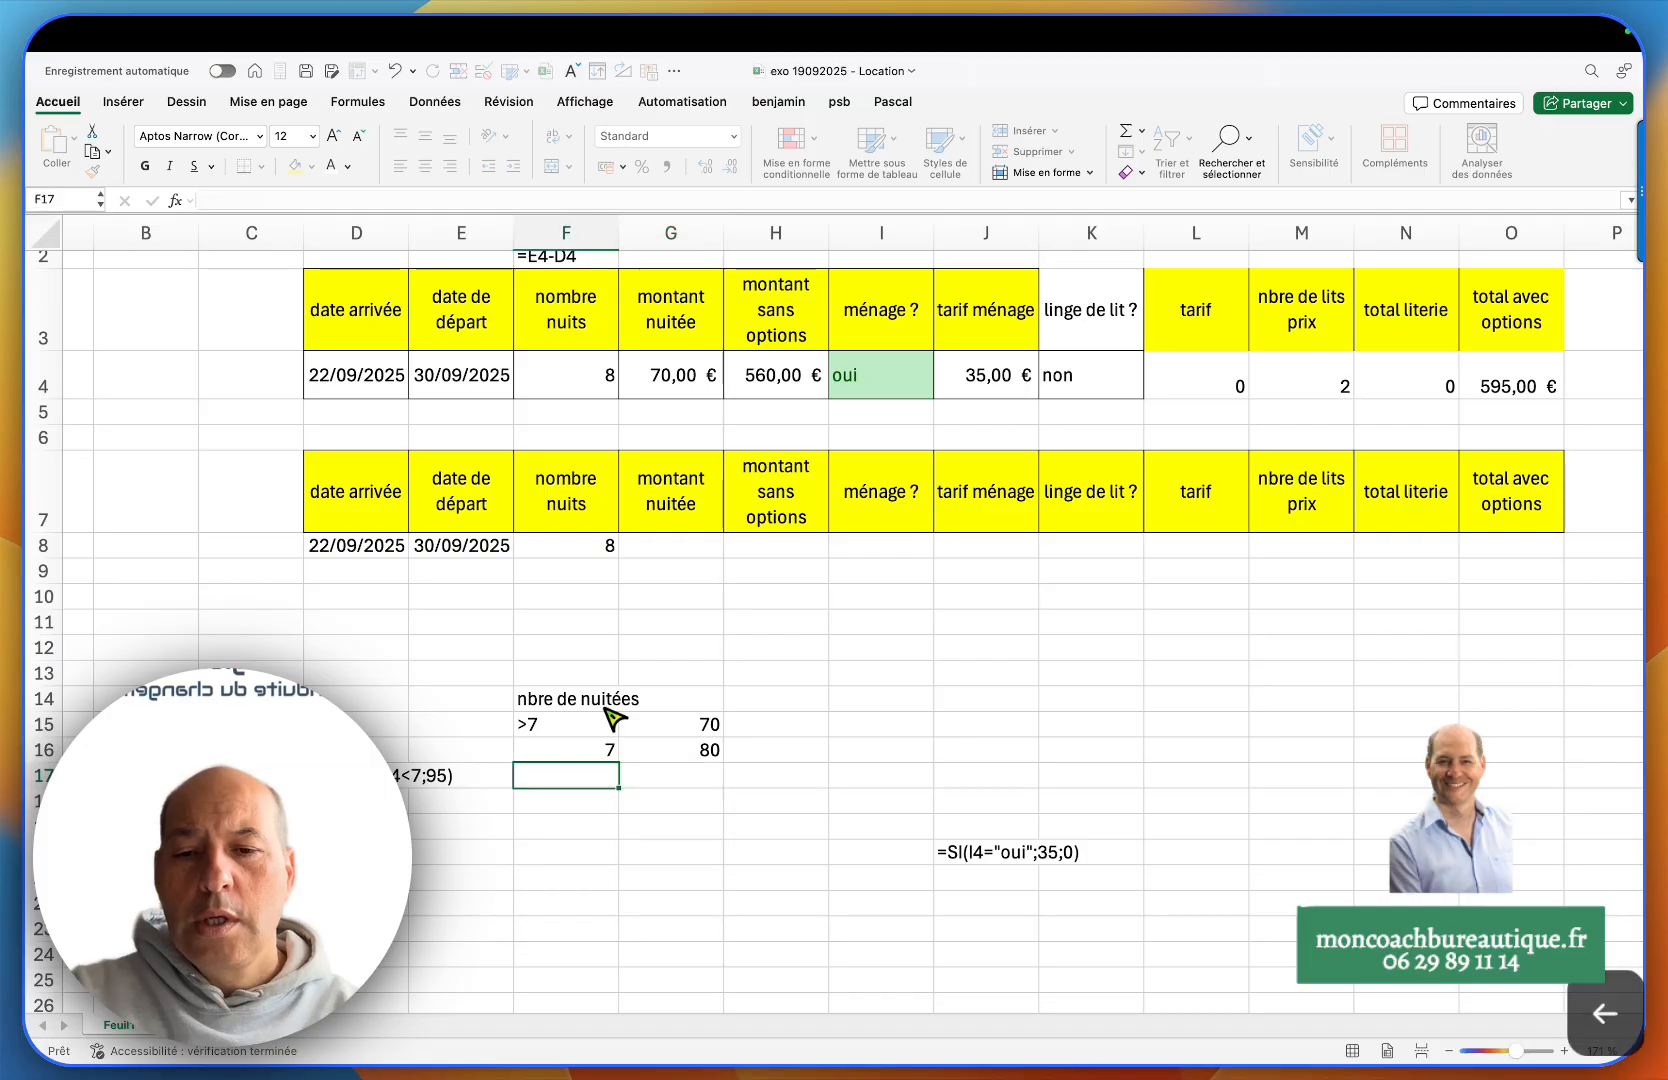
pyautogui.write('<')
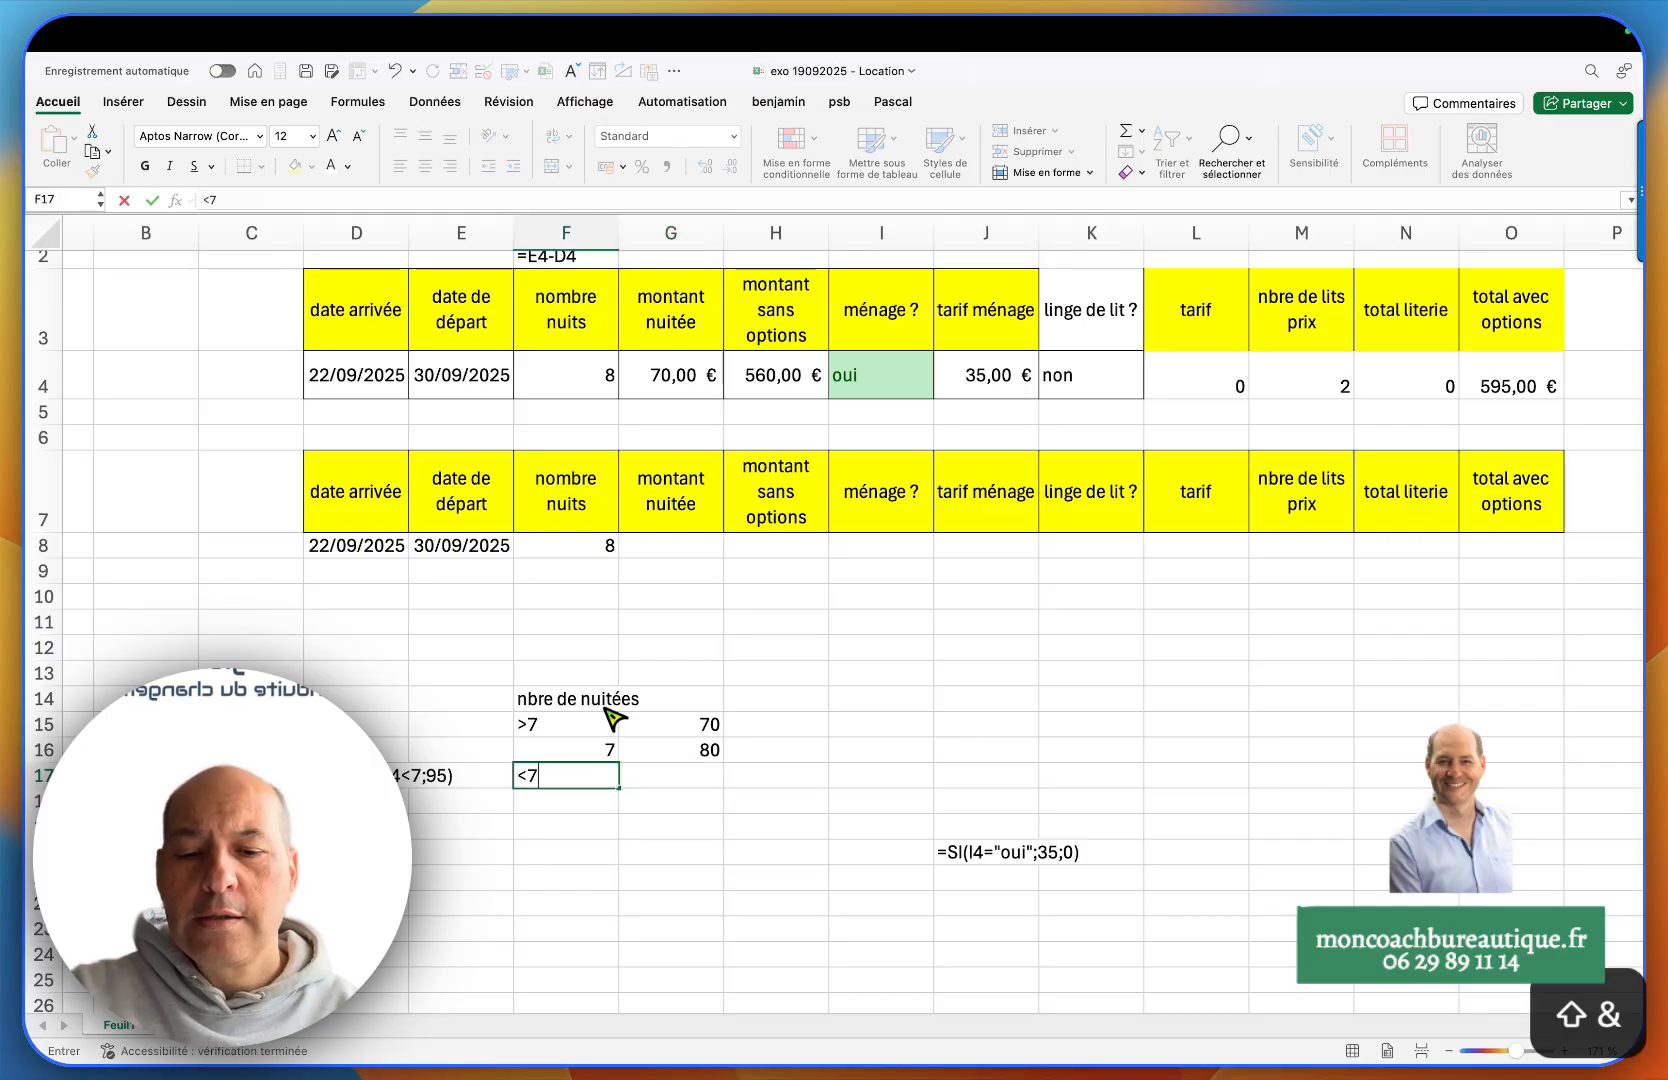
pyautogui.write('7')
pyautogui.press('Tab')
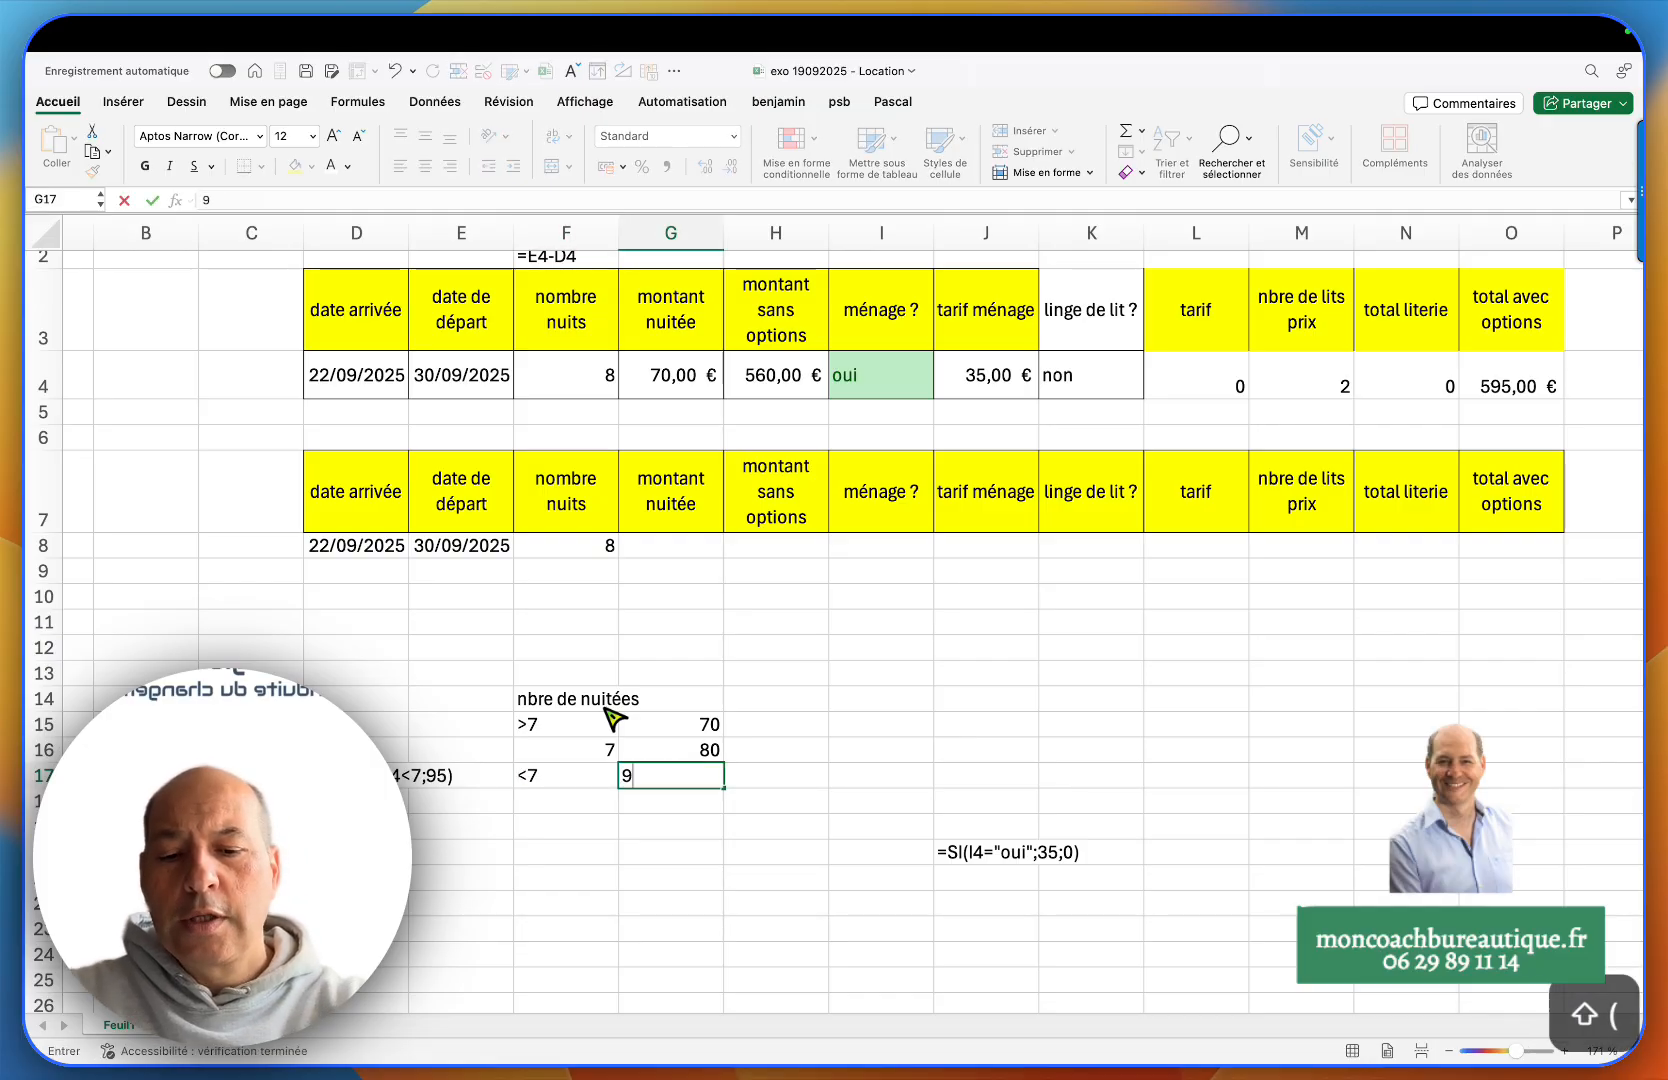
pyautogui.write('95')
# - Enter the heading "tarif ?" in G14 above the rates
pyautogui.press('Up')
pyautogui.press('Up')
pyautogui.press('Up')
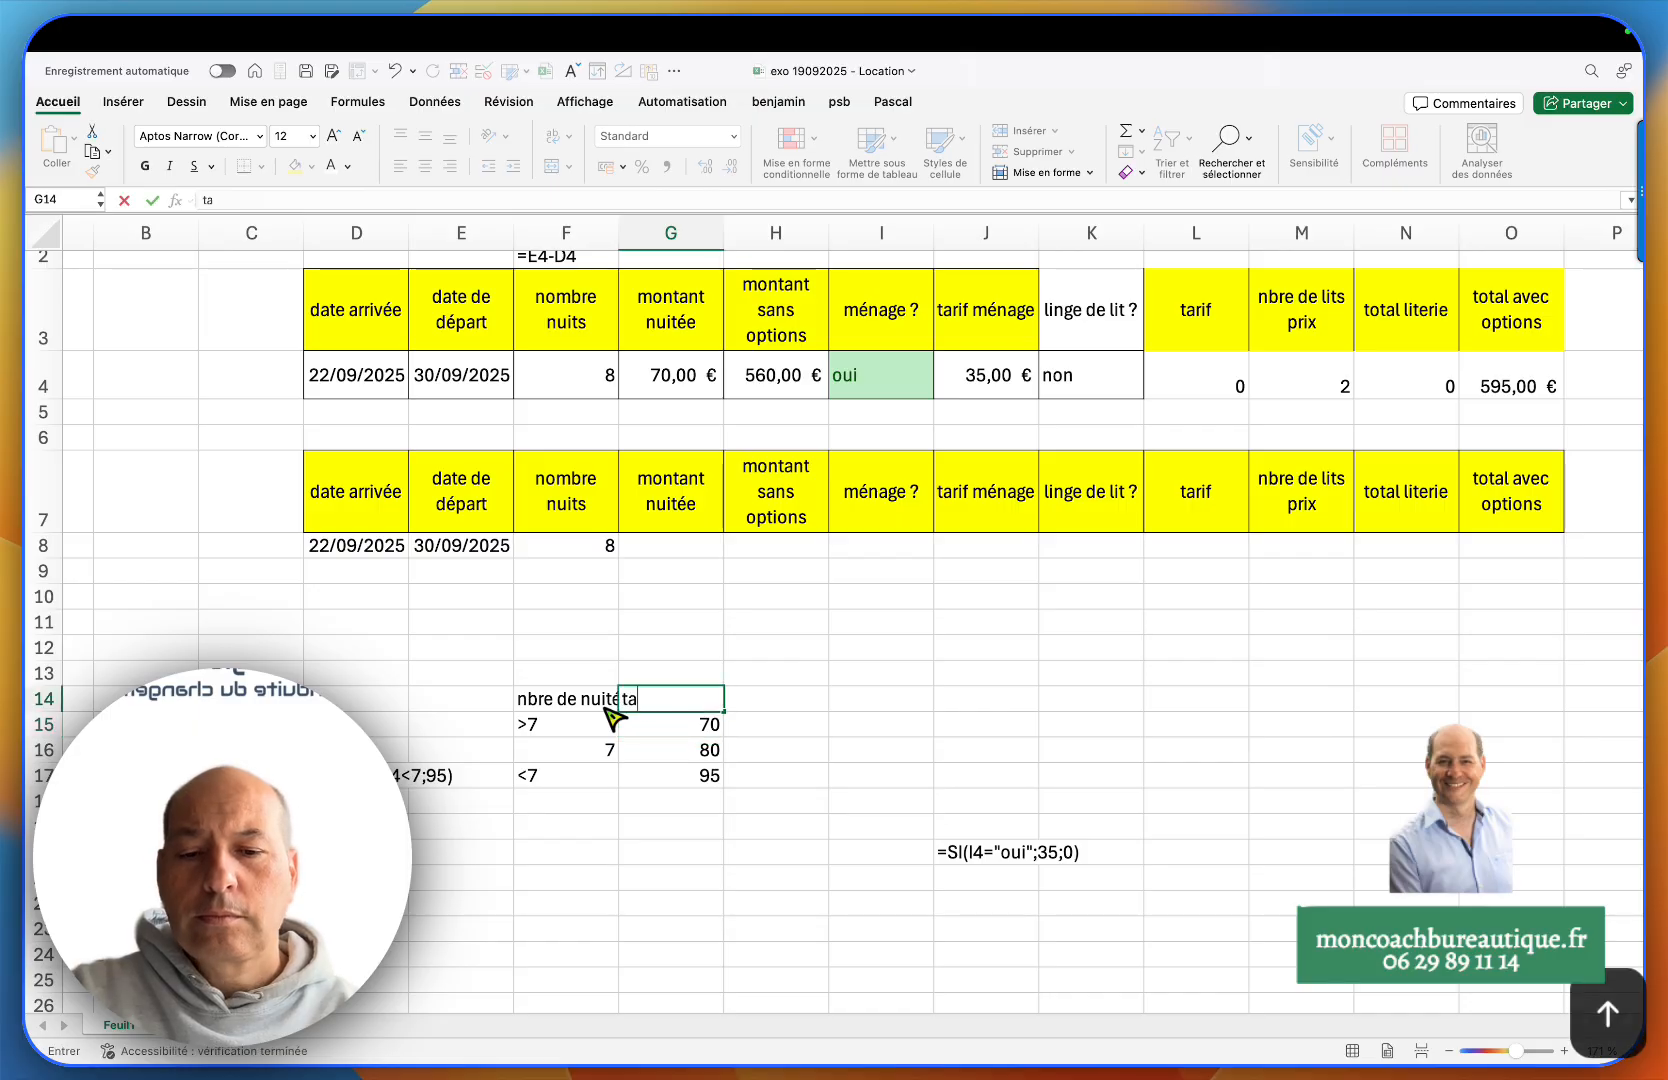
pyautogui.press('Return')
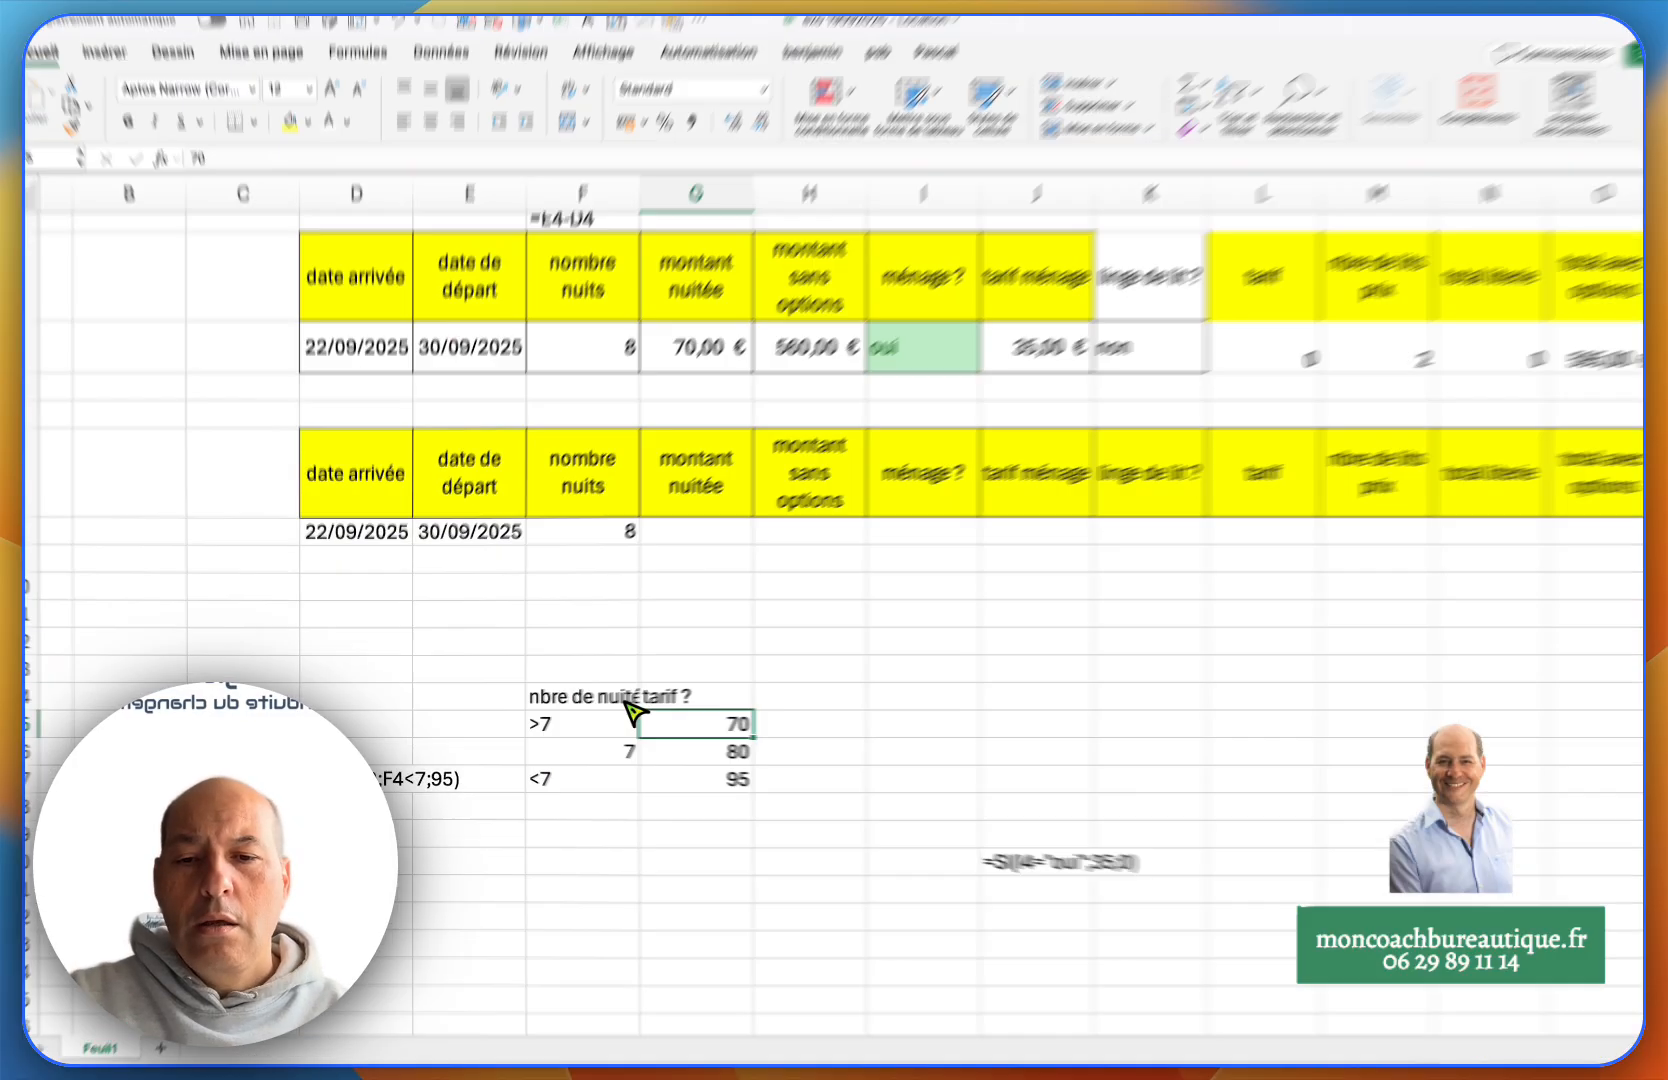
# - Format the rates in G15:G17 as bold with the euro accounting number format
pyautogui.click(598, 703)
pyautogui.moveTo(822, 690); pyautogui.dragTo(1035, 825)
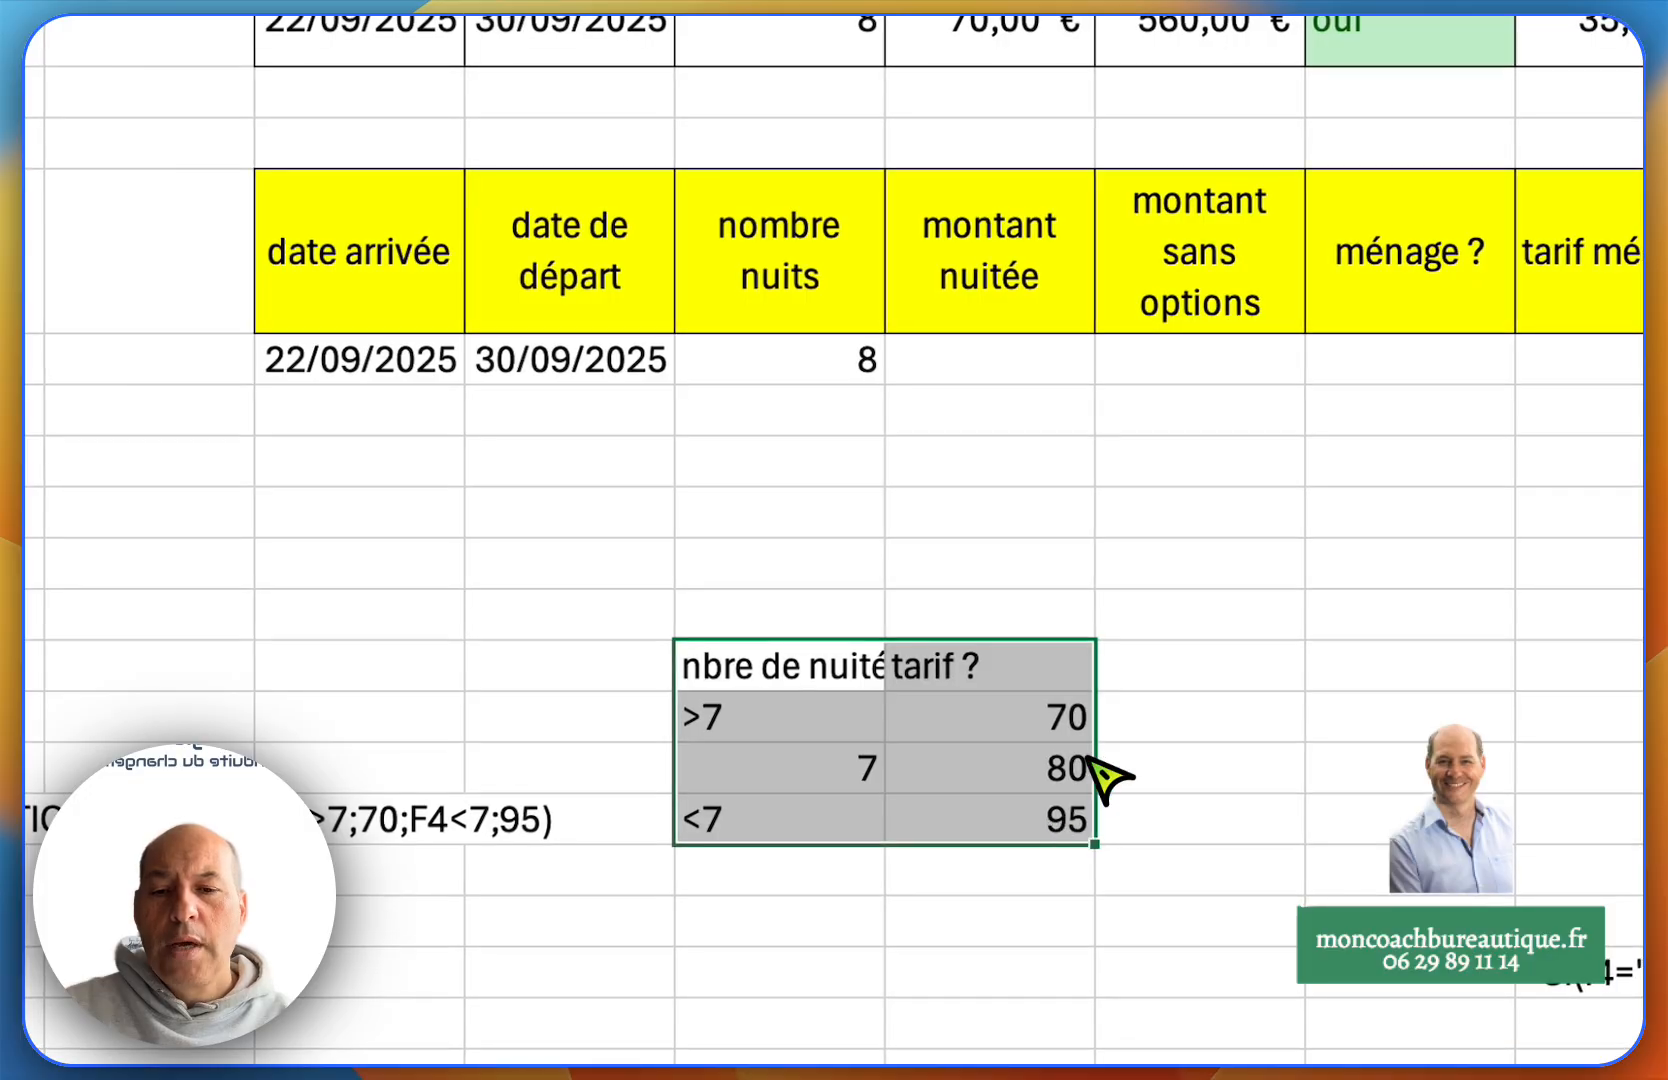
pyautogui.moveTo(1045, 715); pyautogui.dragTo(1046, 806)
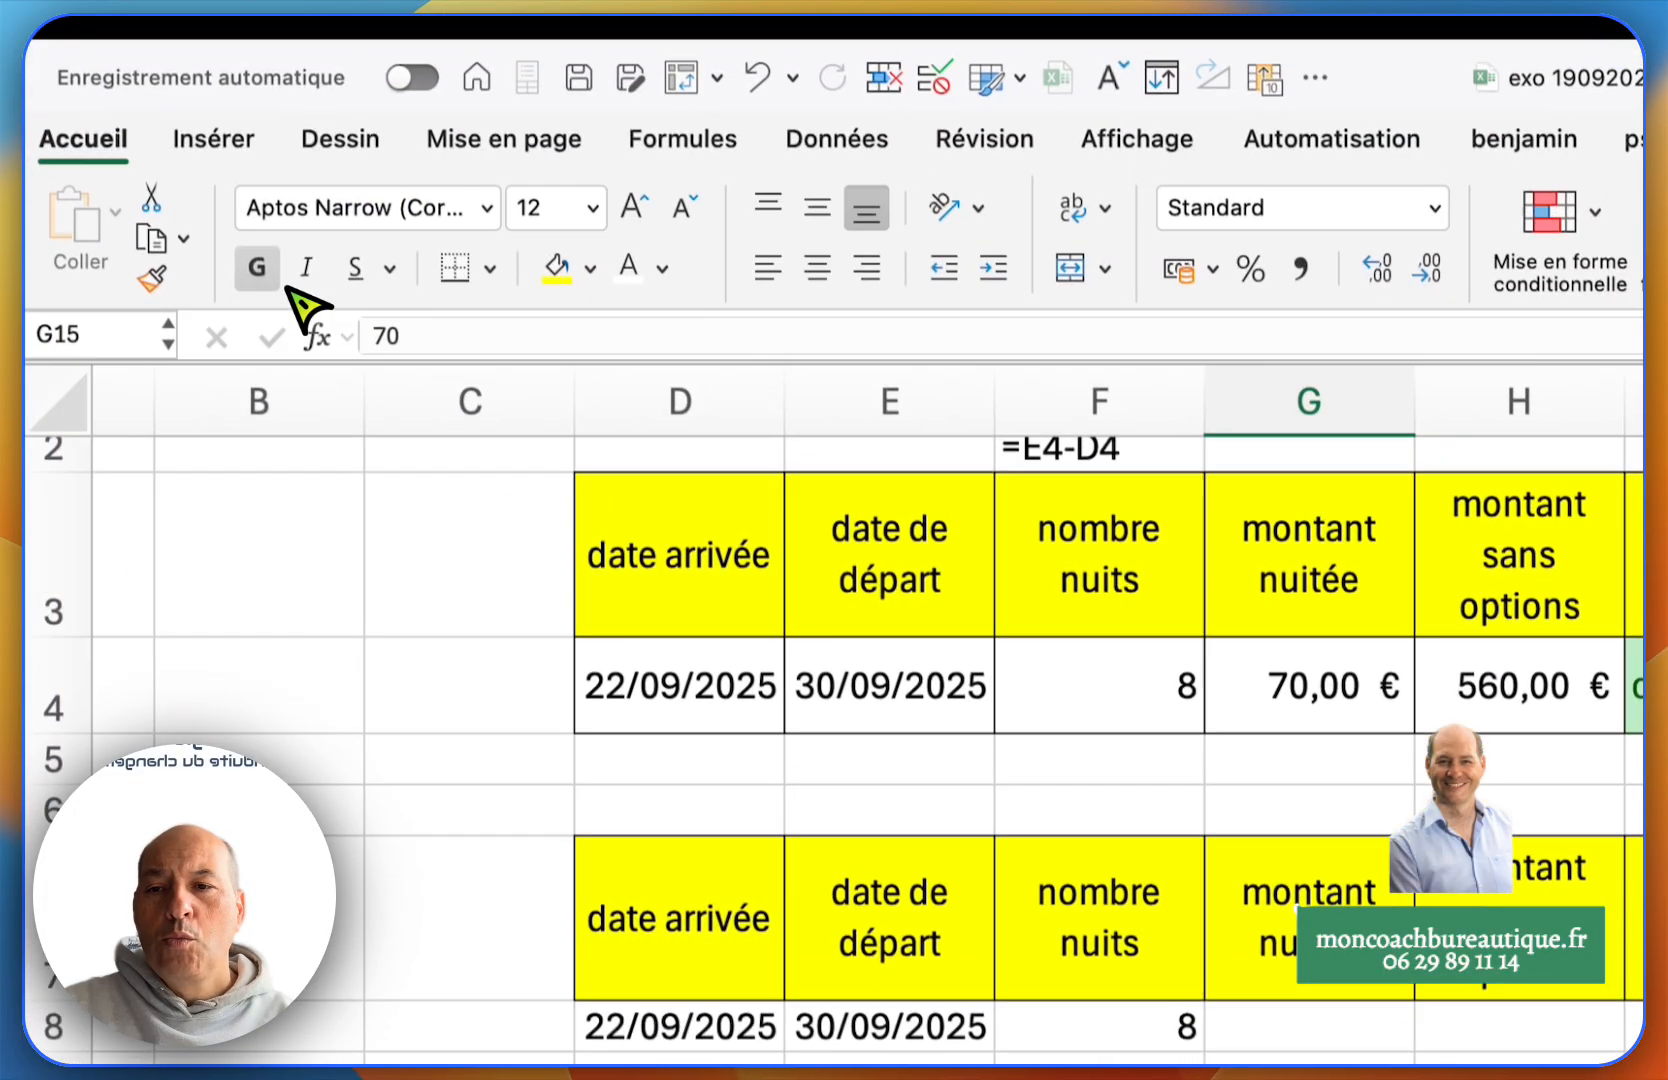
pyautogui.click(196, 28)
pyautogui.click(1108, 29)
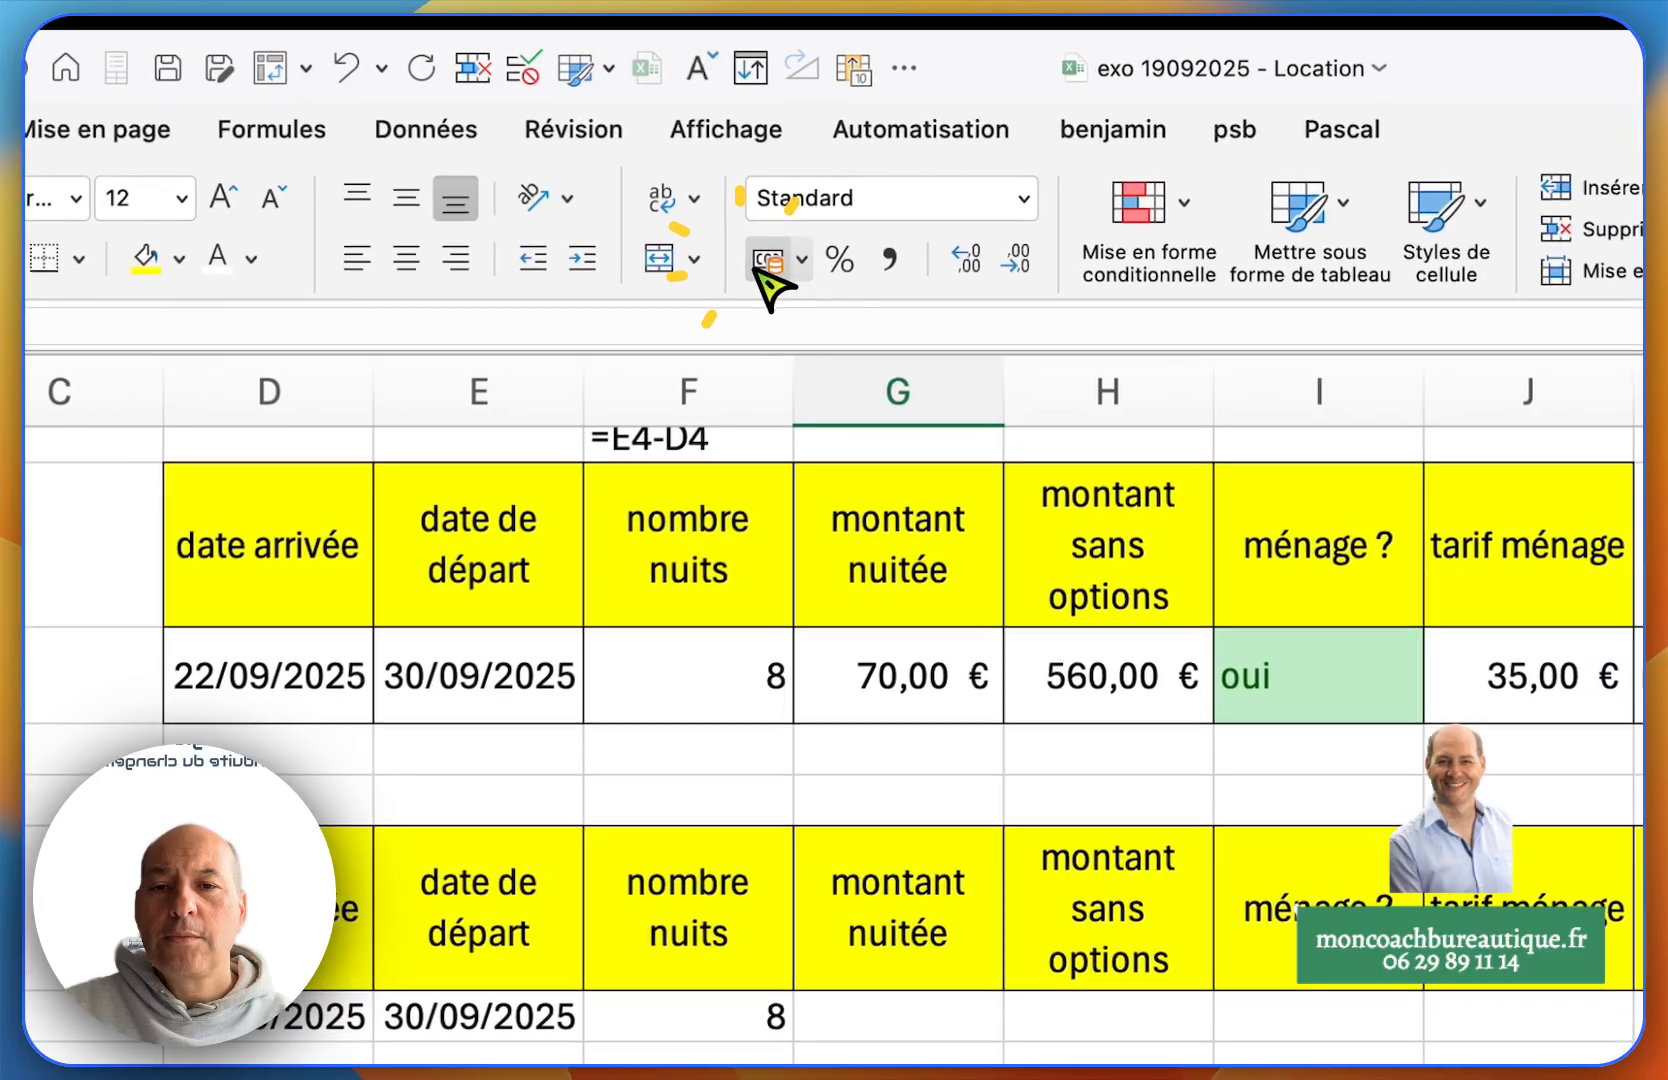
pyautogui.click(834, 290)
pyautogui.click(988, 772)
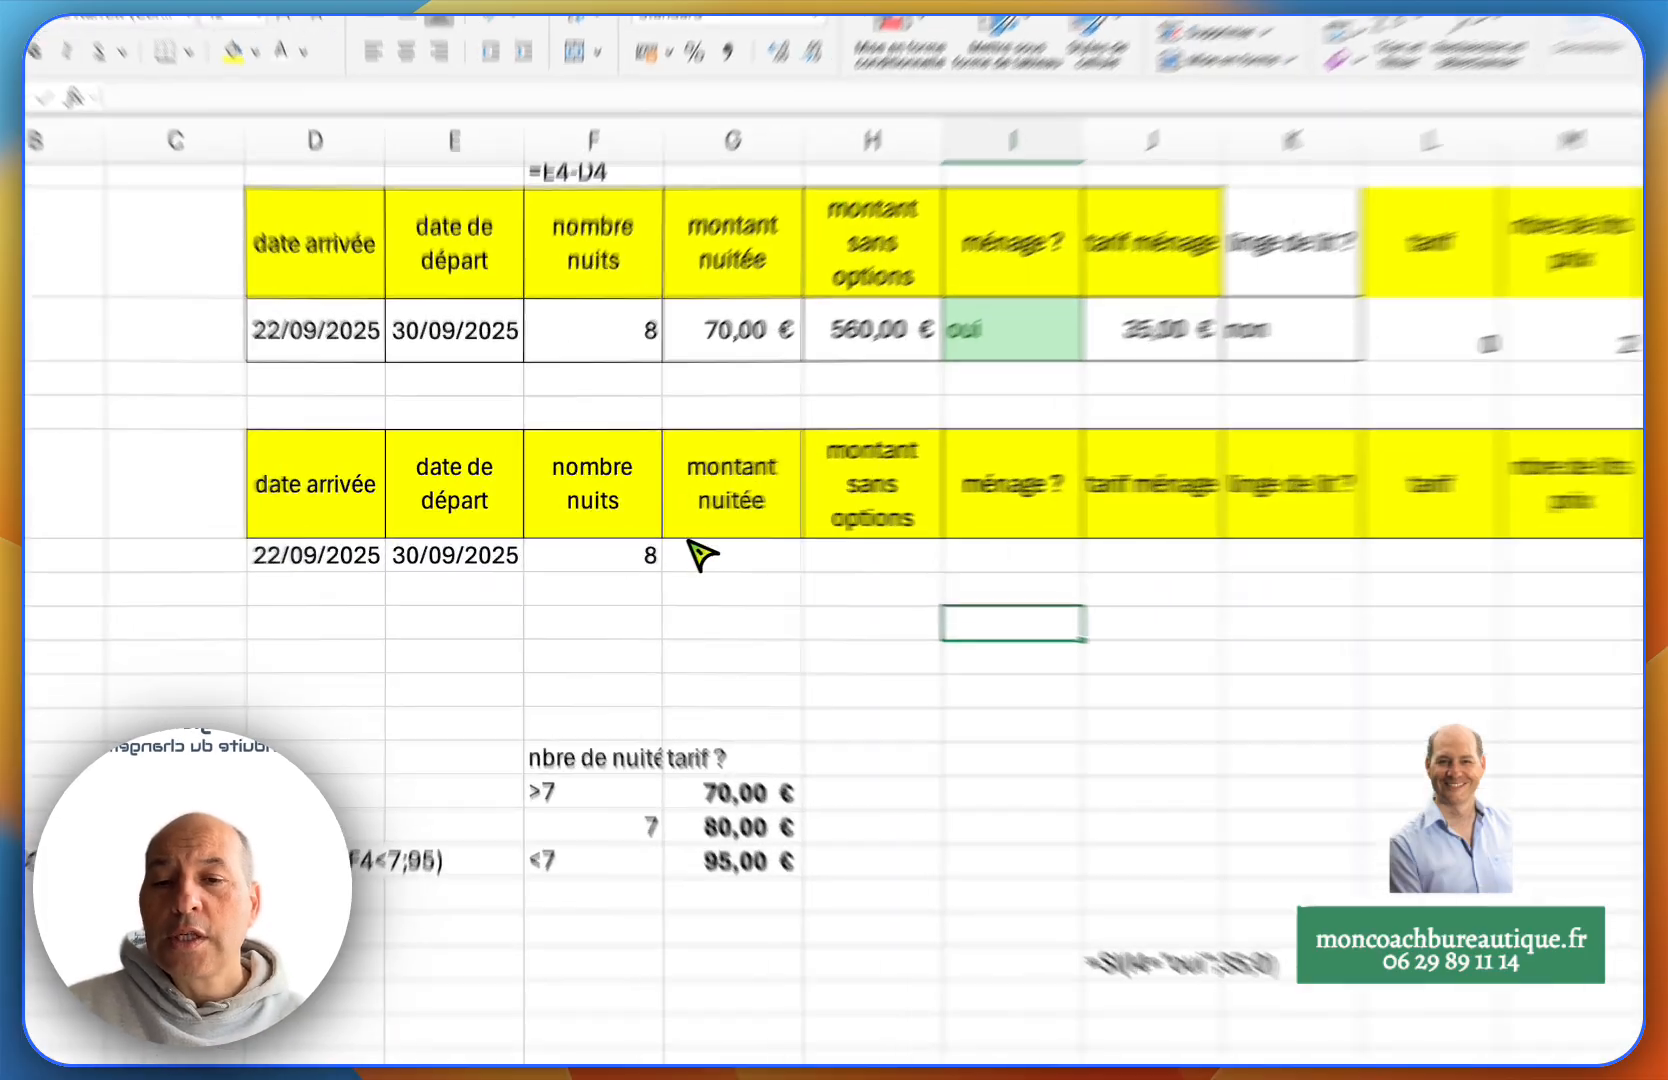
# - Review the number of nights in F8 against the conditions and rates in the rate table
pyautogui.click(596, 545)
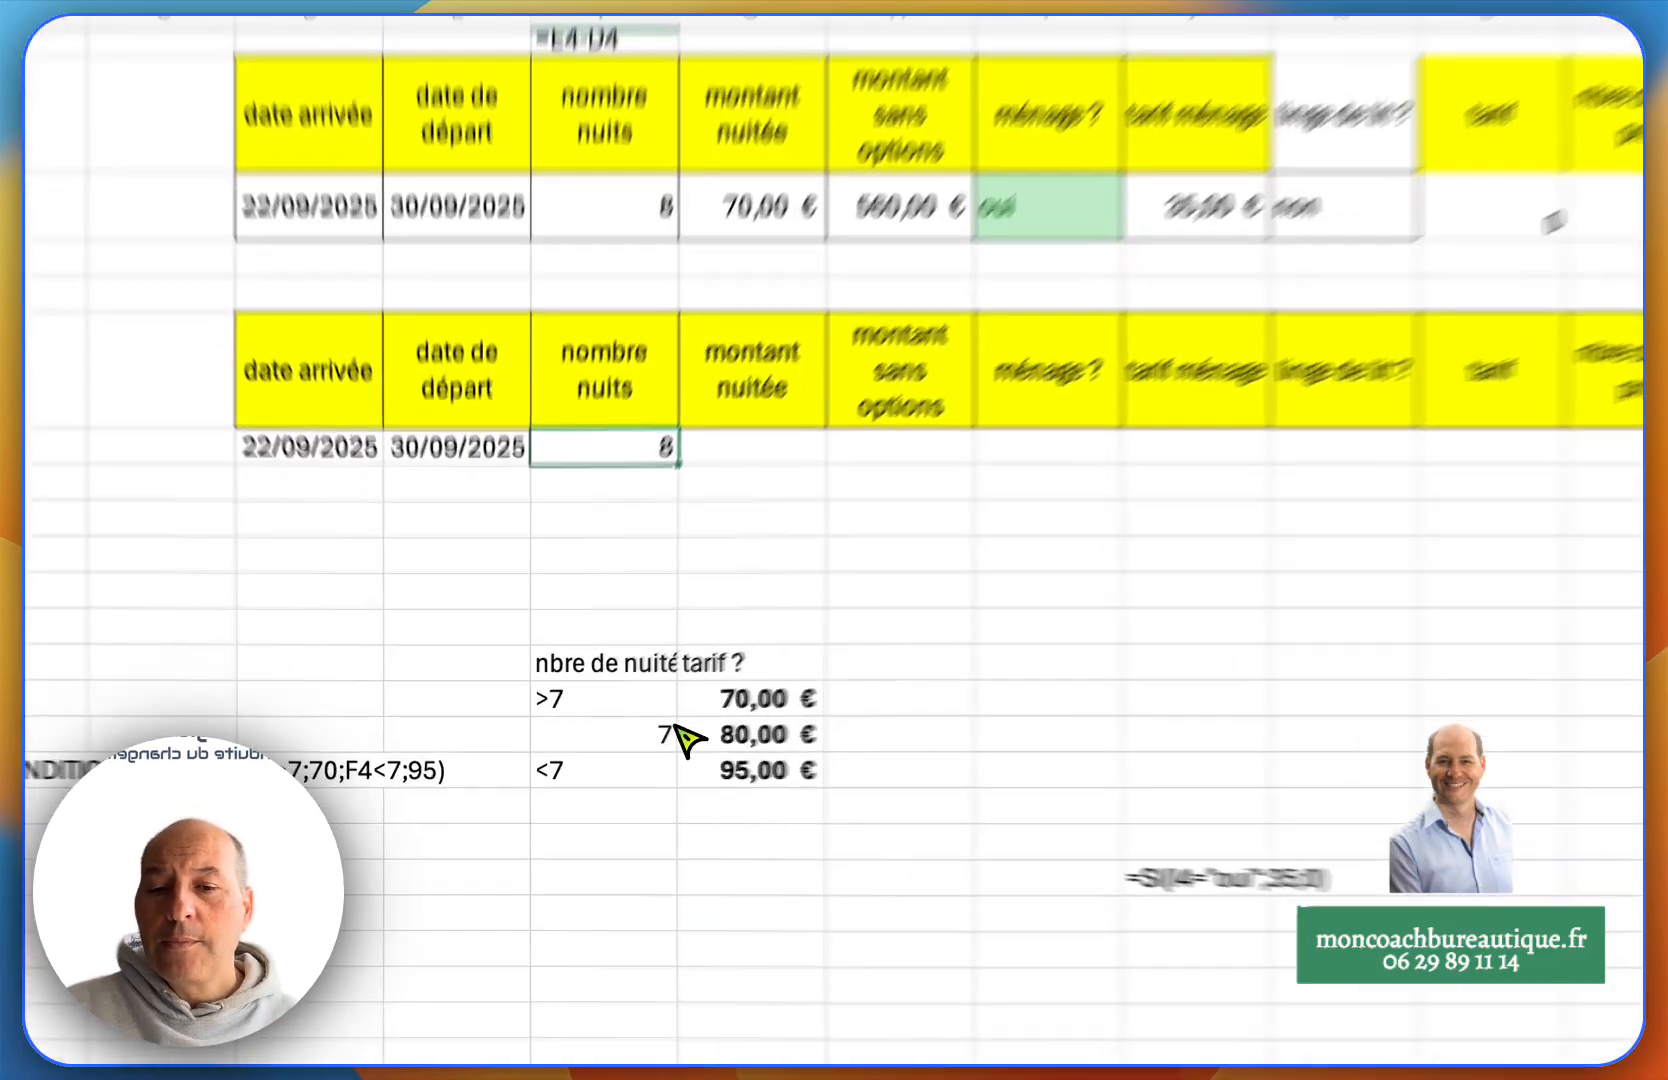
pyautogui.click(608, 750)
pyautogui.click(680, 752)
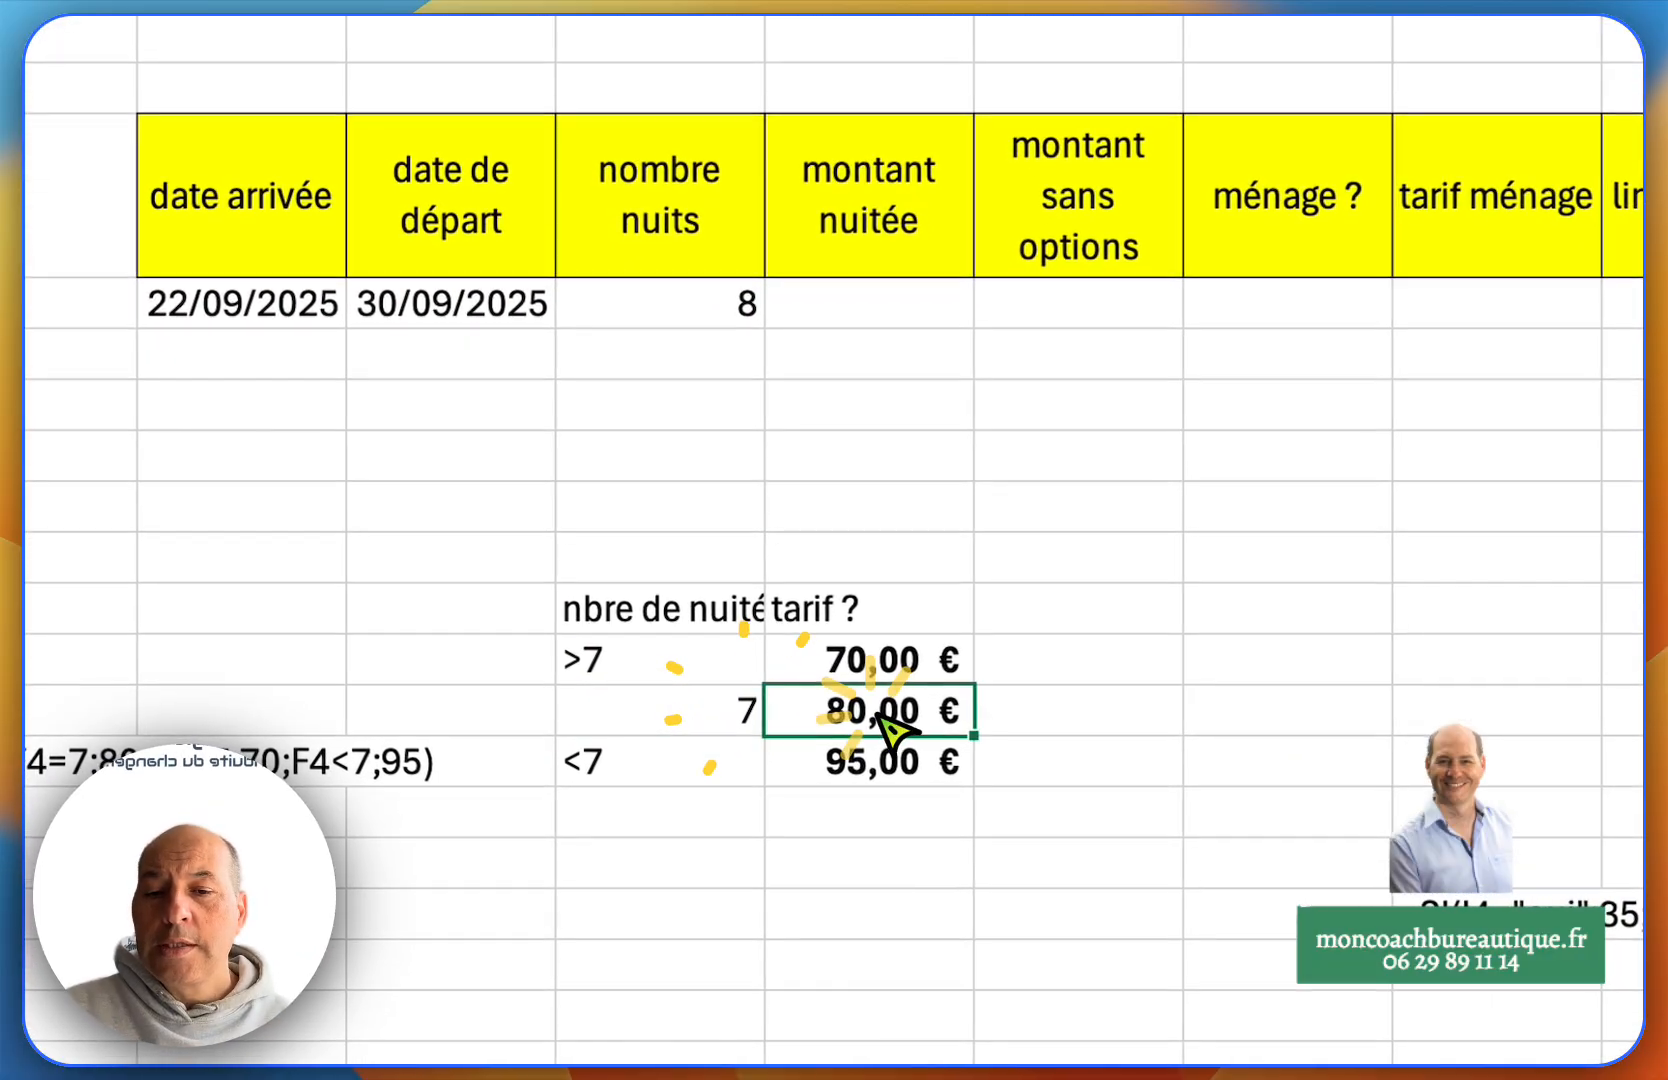
pyautogui.click(740, 774)
pyautogui.click(940, 776)
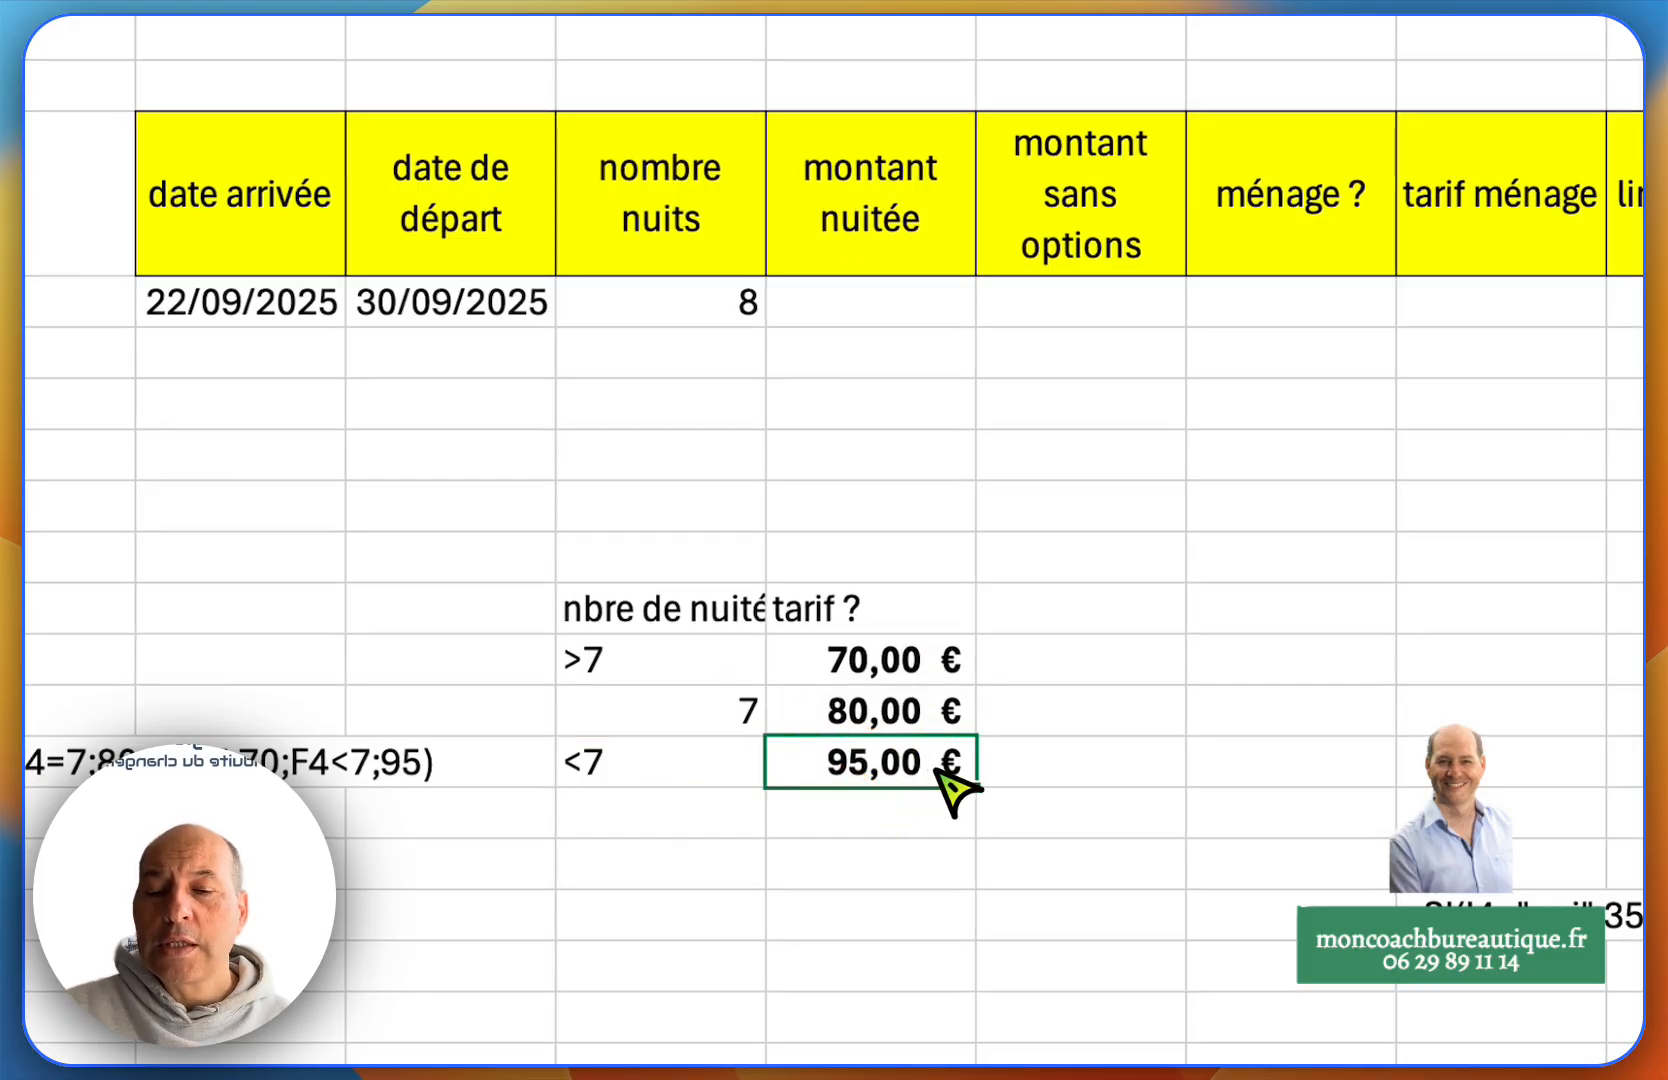
pyautogui.click(900, 668)
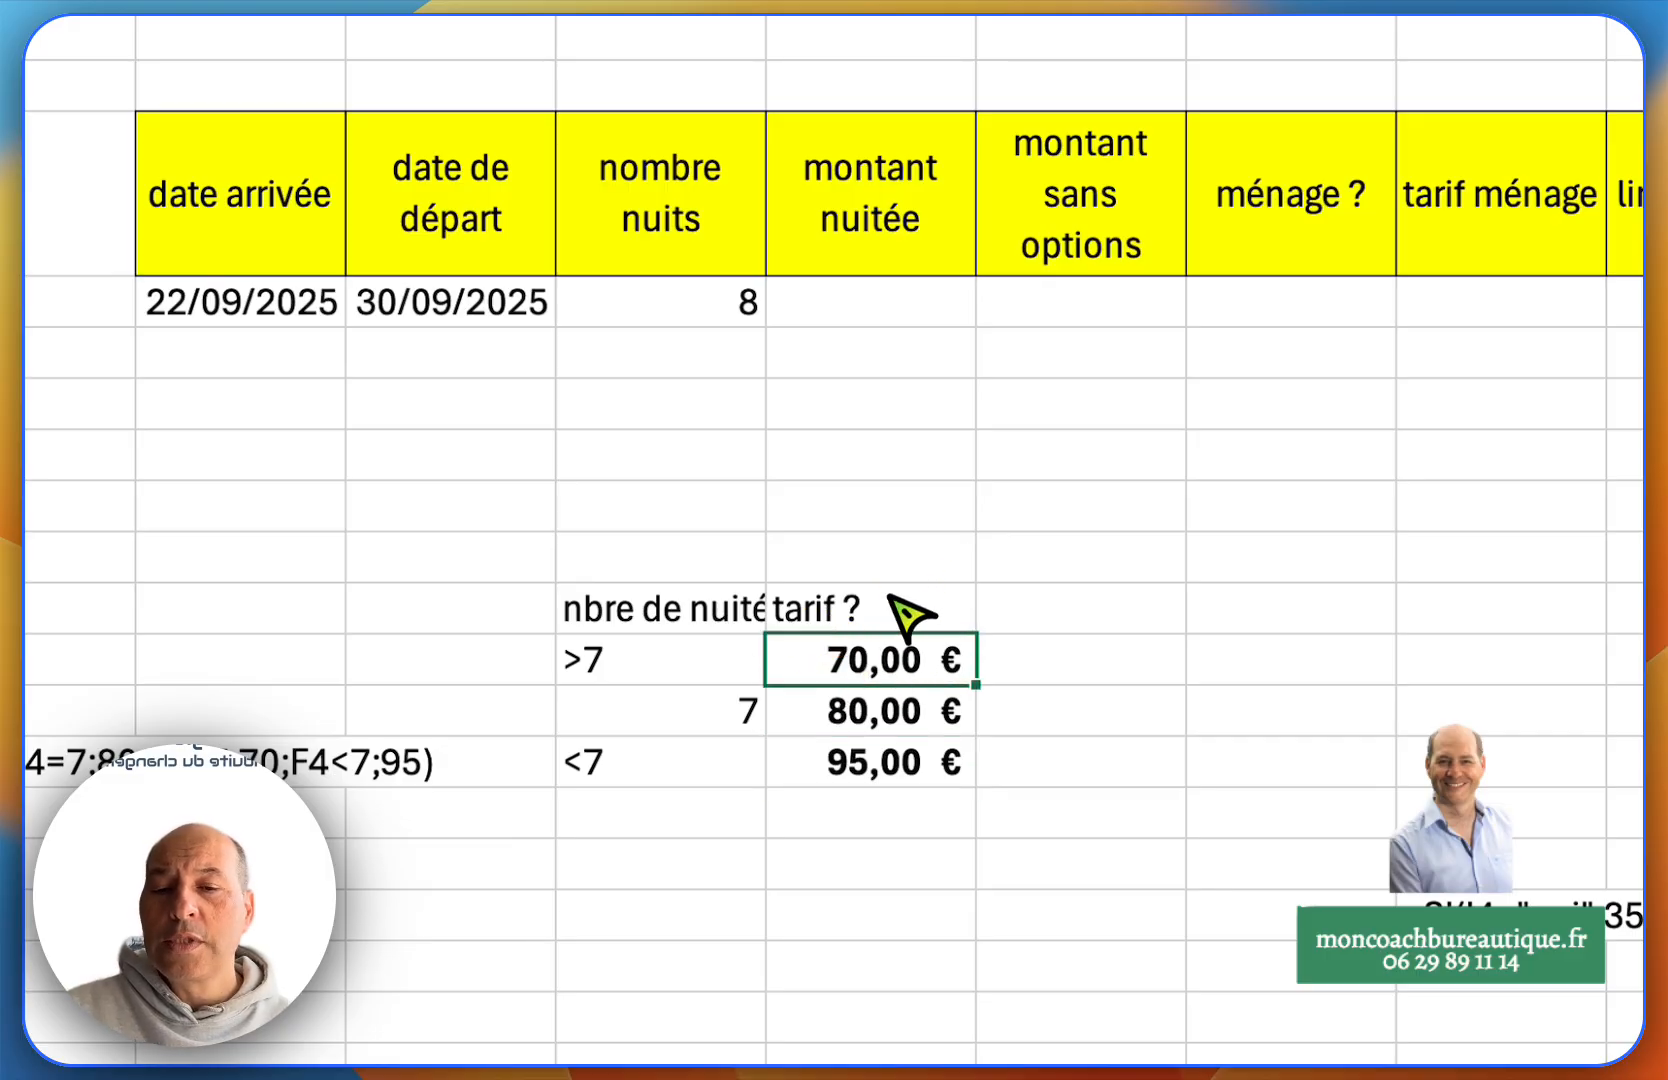
# - Start a SI.CONDITIONS formula in G8 with the test F8>7 returning 70
pyautogui.click(893, 322)
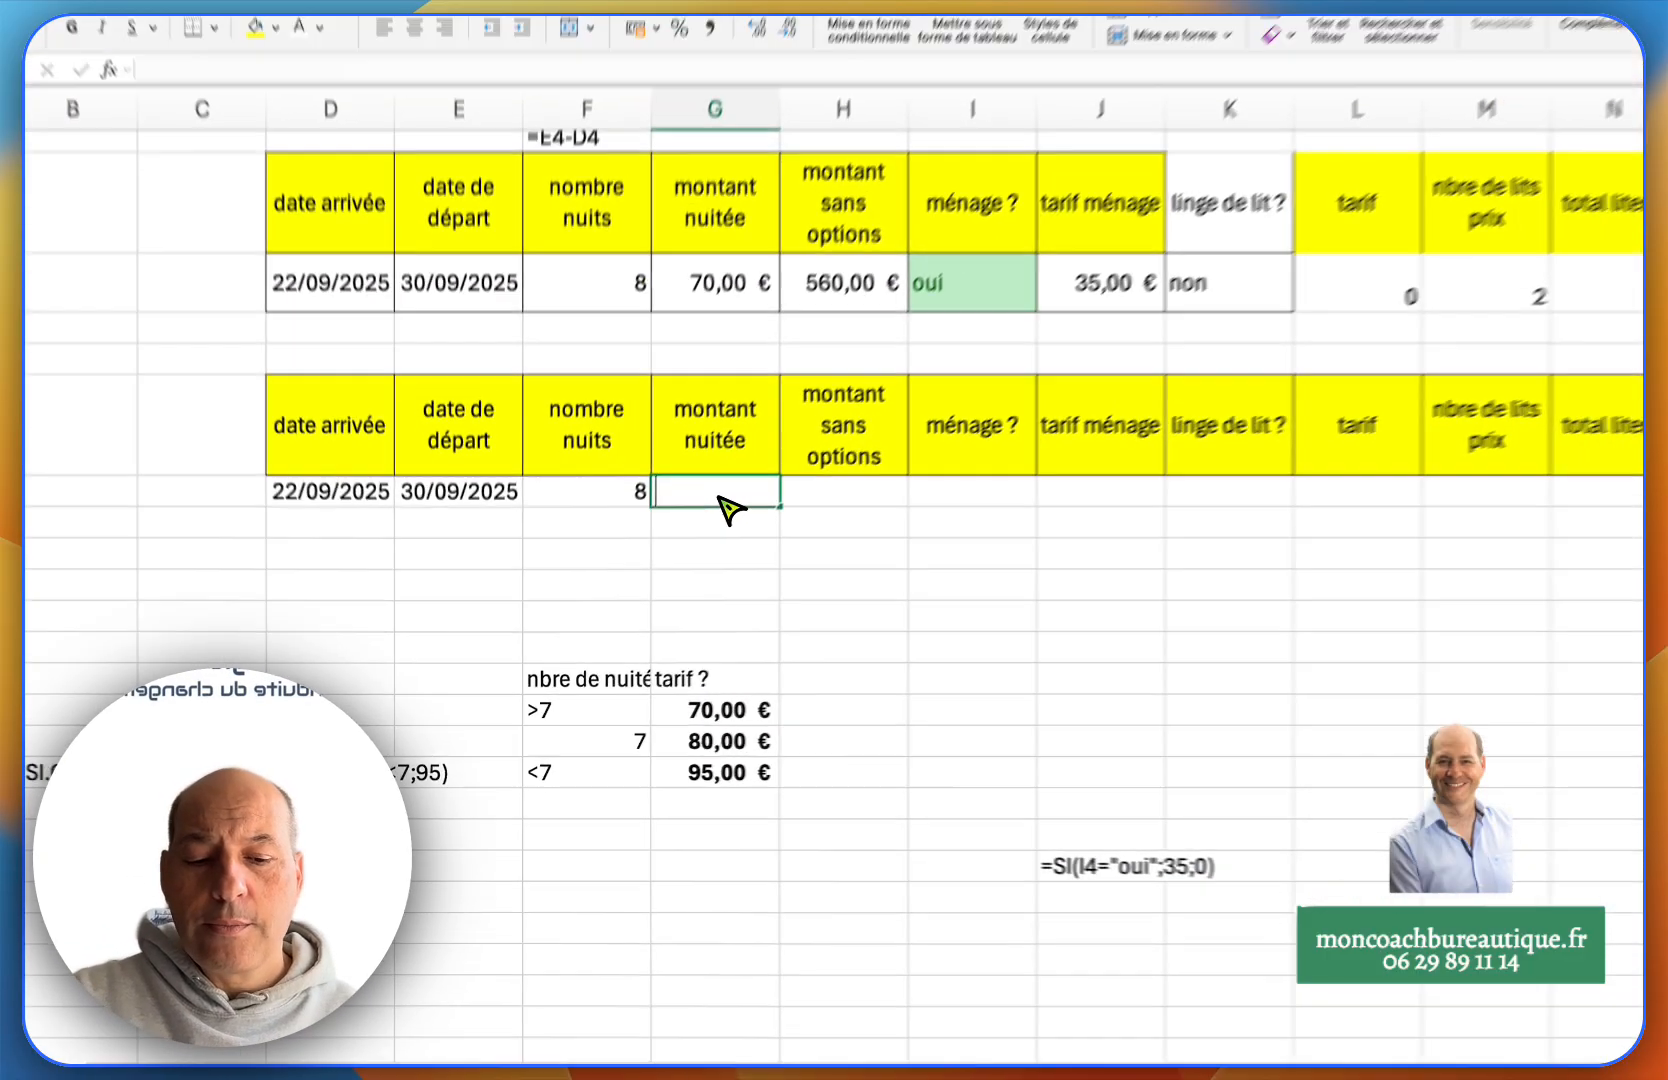
pyautogui.write('=si.co')
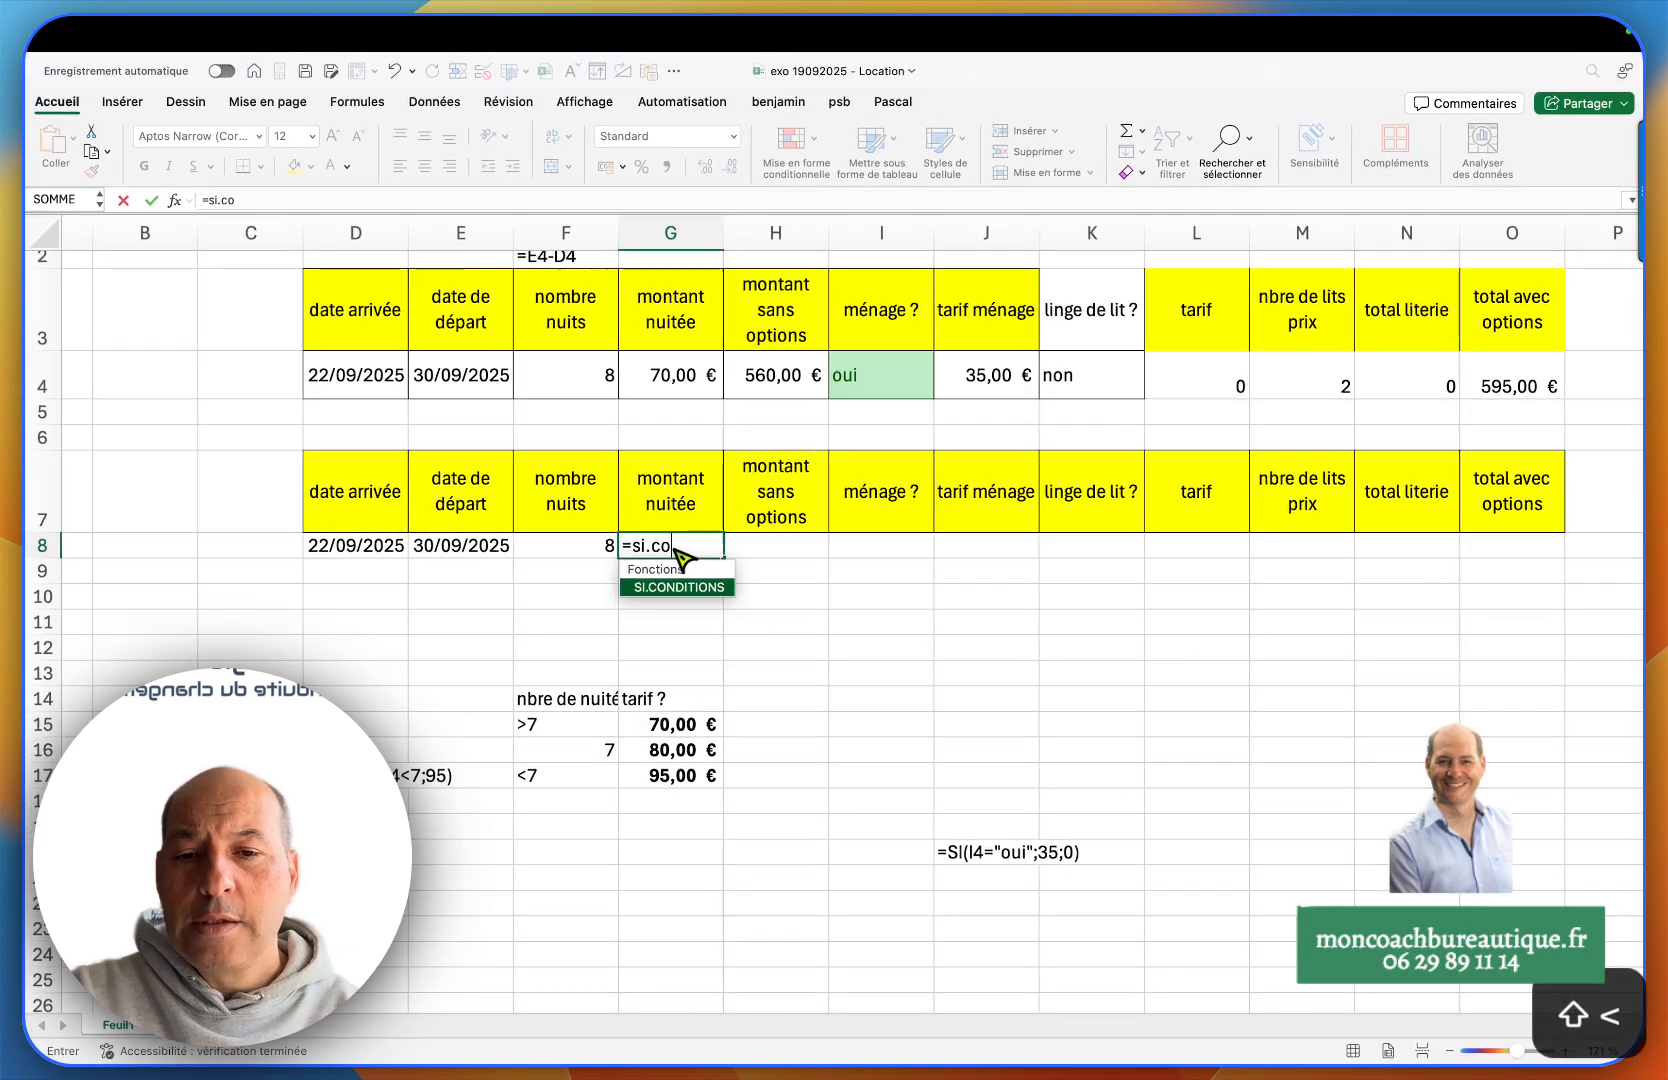
pyautogui.write('nditions(')
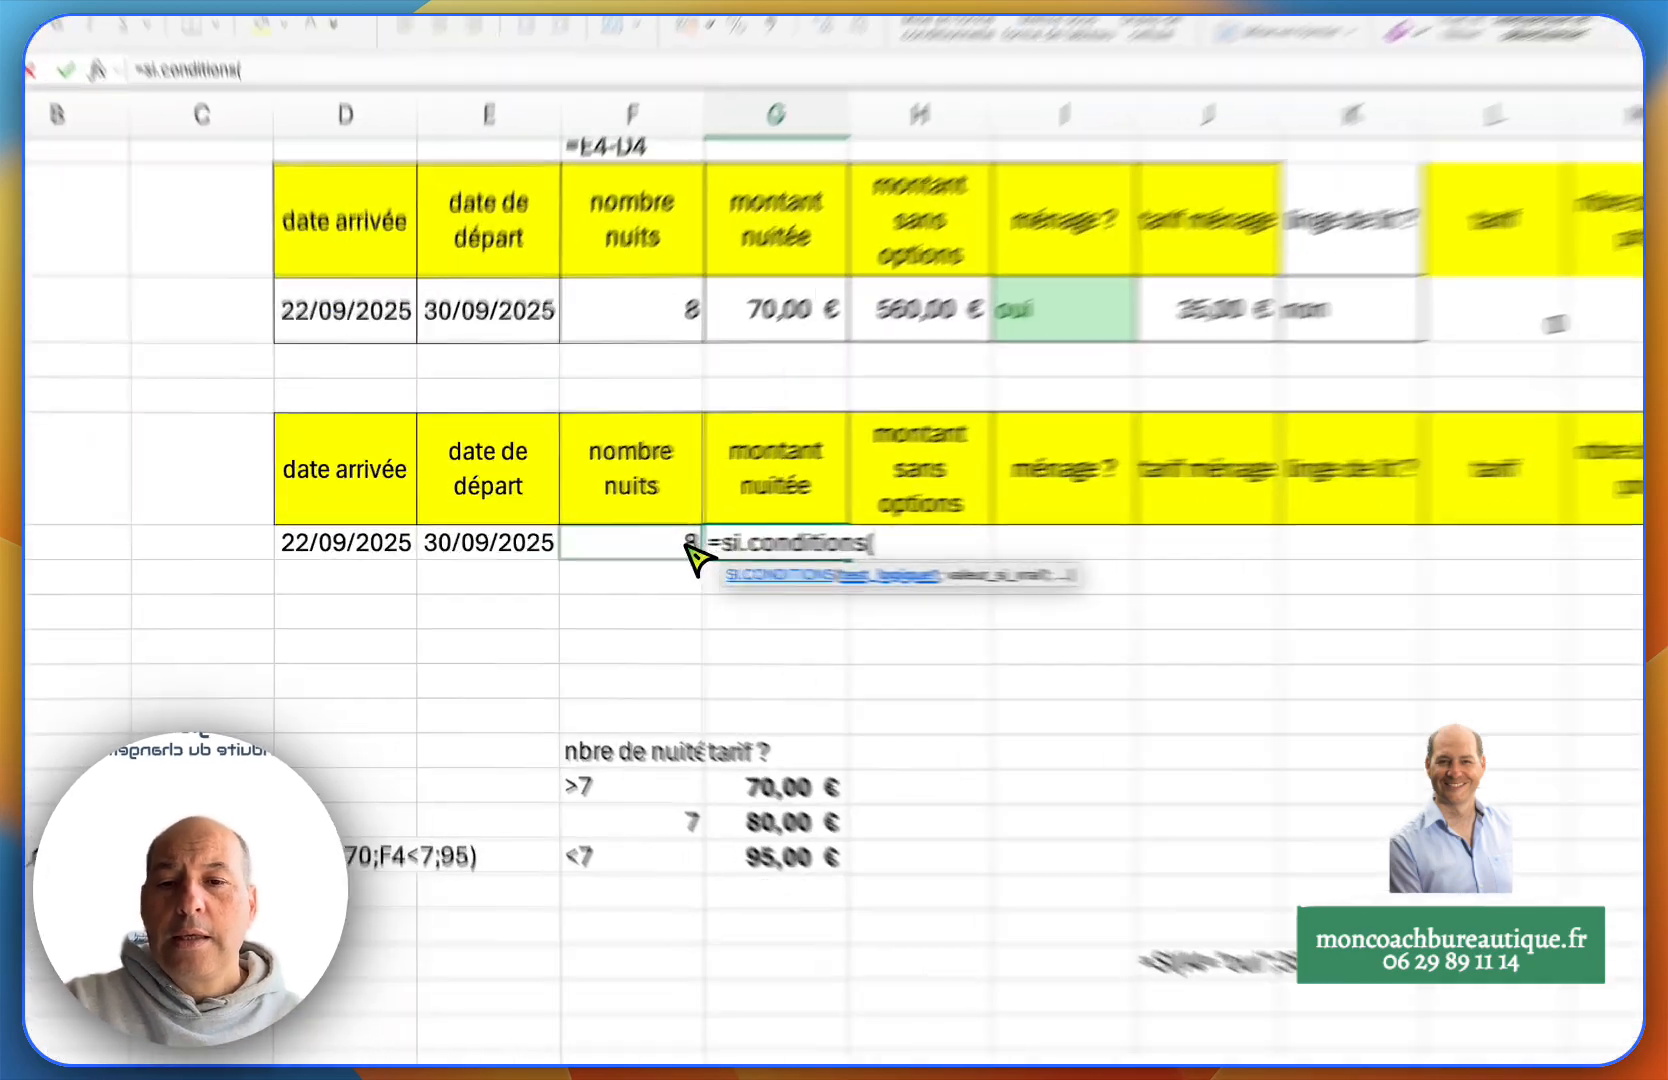
pyautogui.click(598, 550)
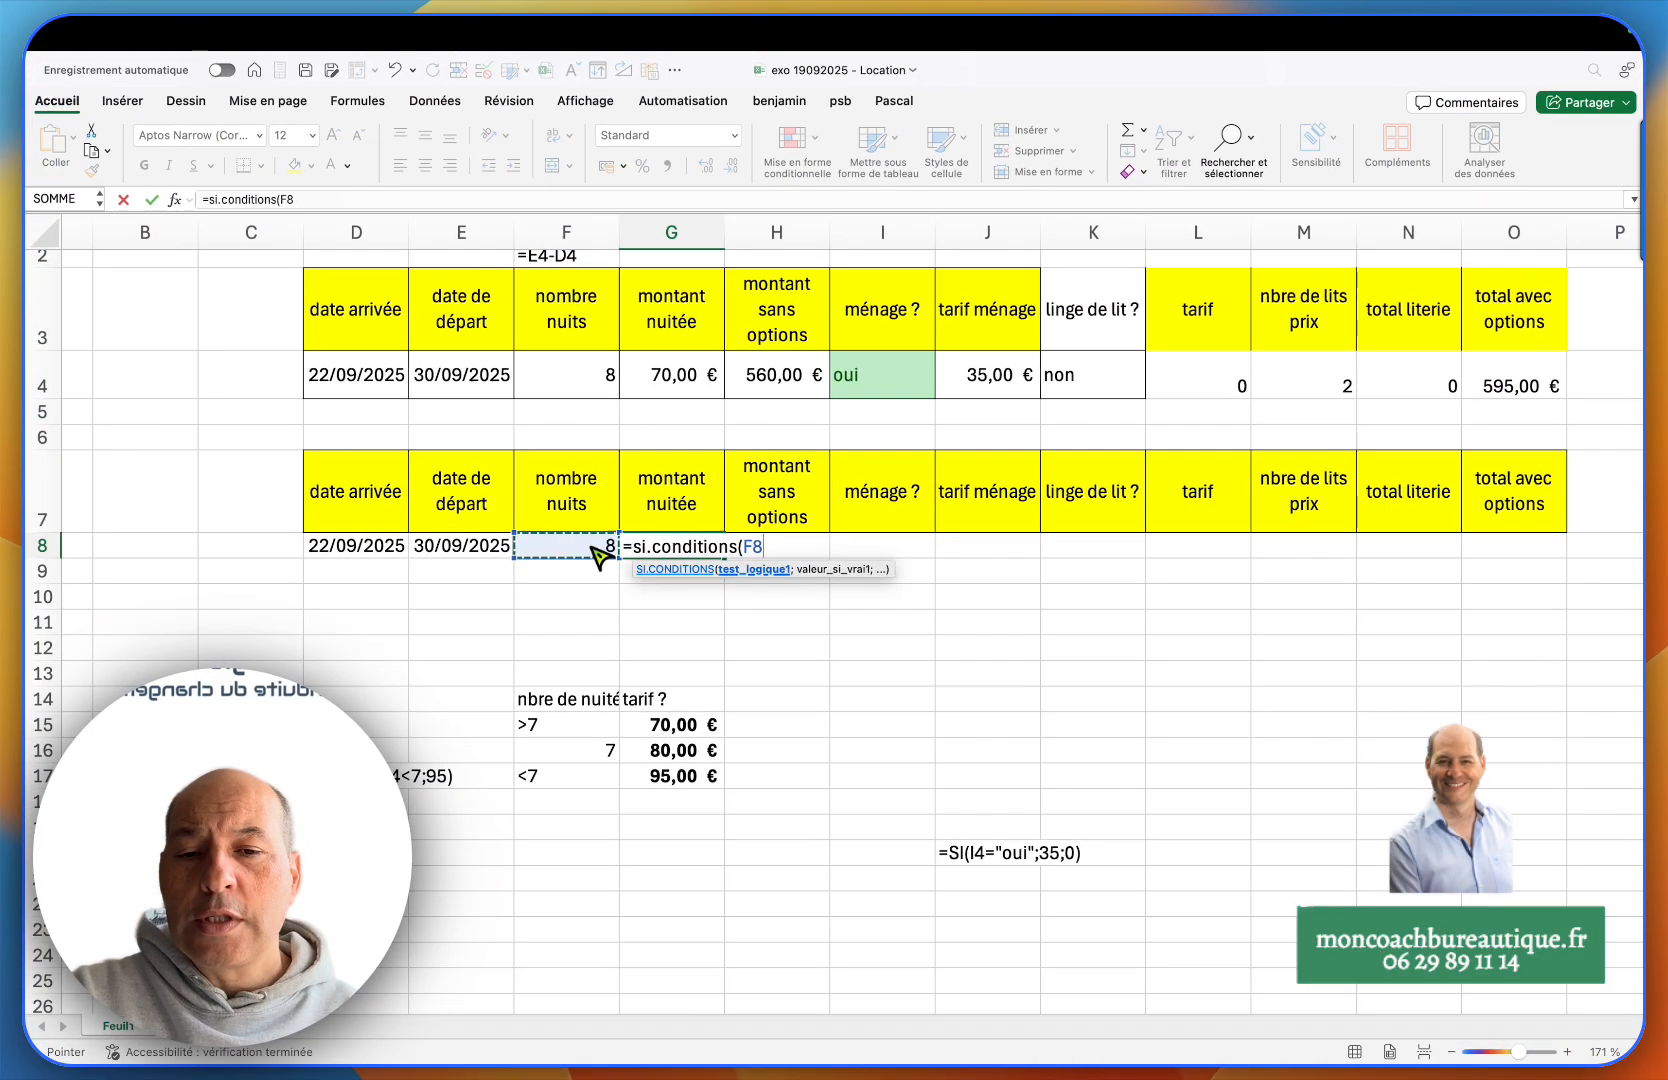
pyautogui.write('>')
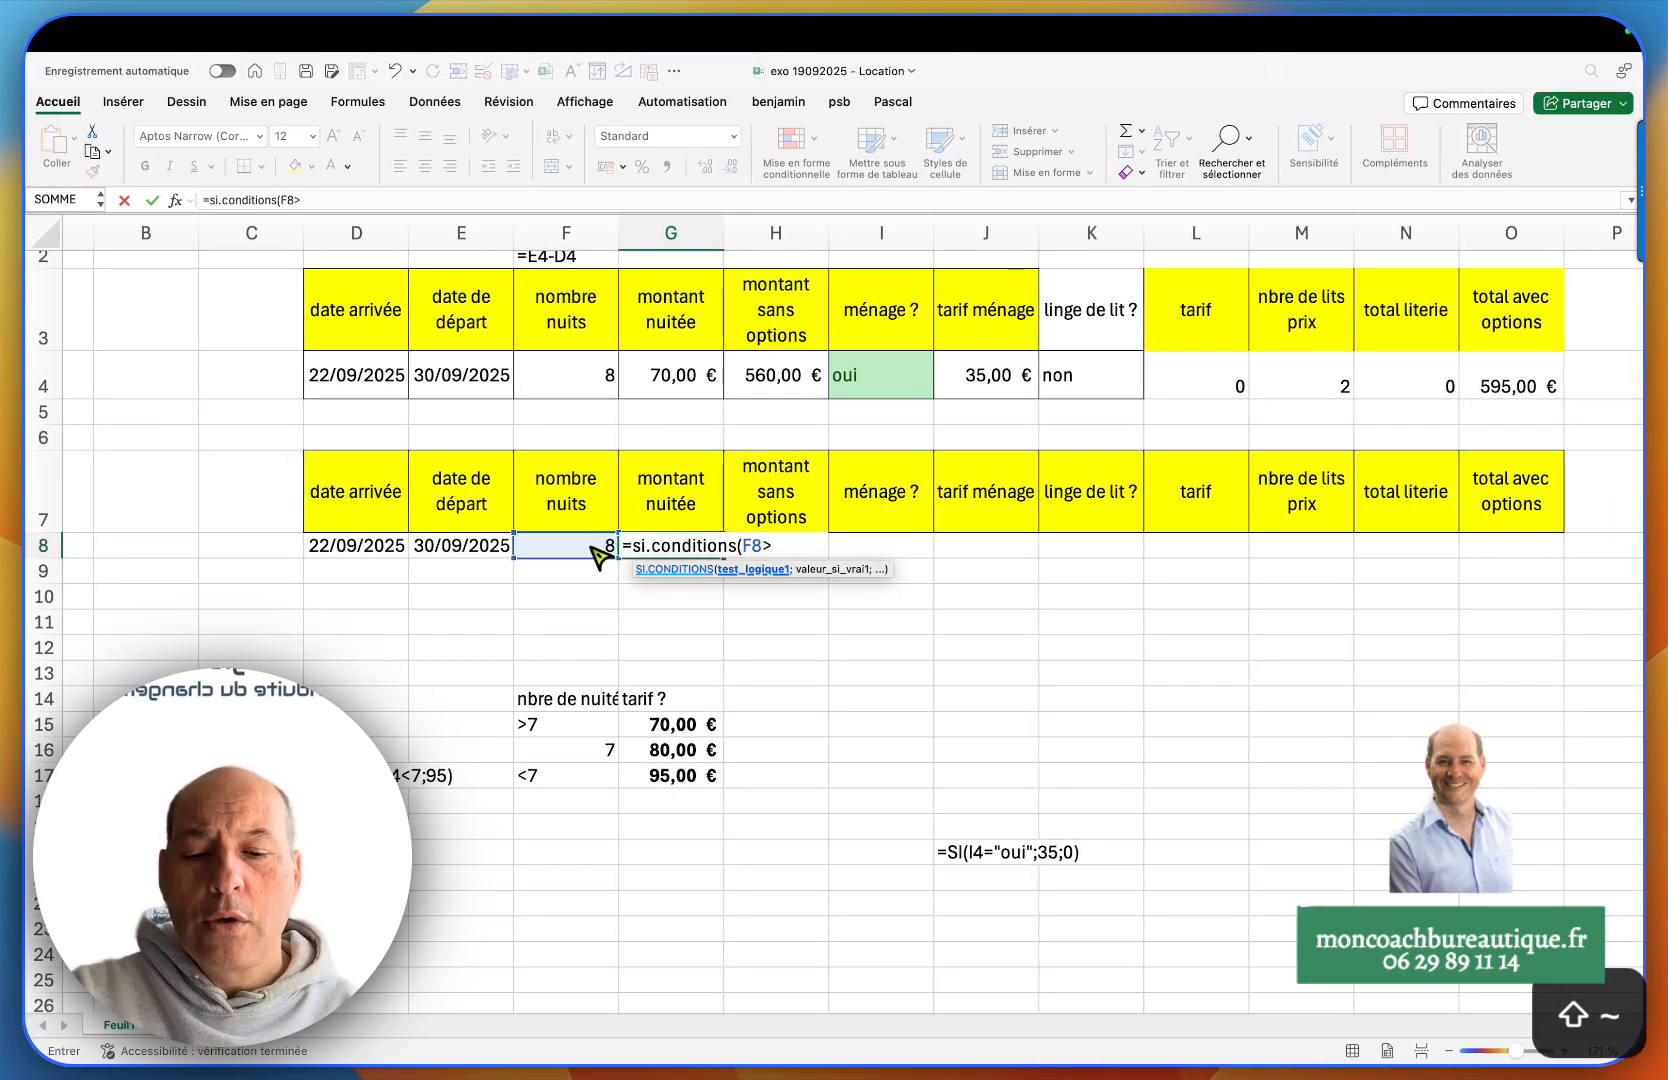
pyautogui.write('7')
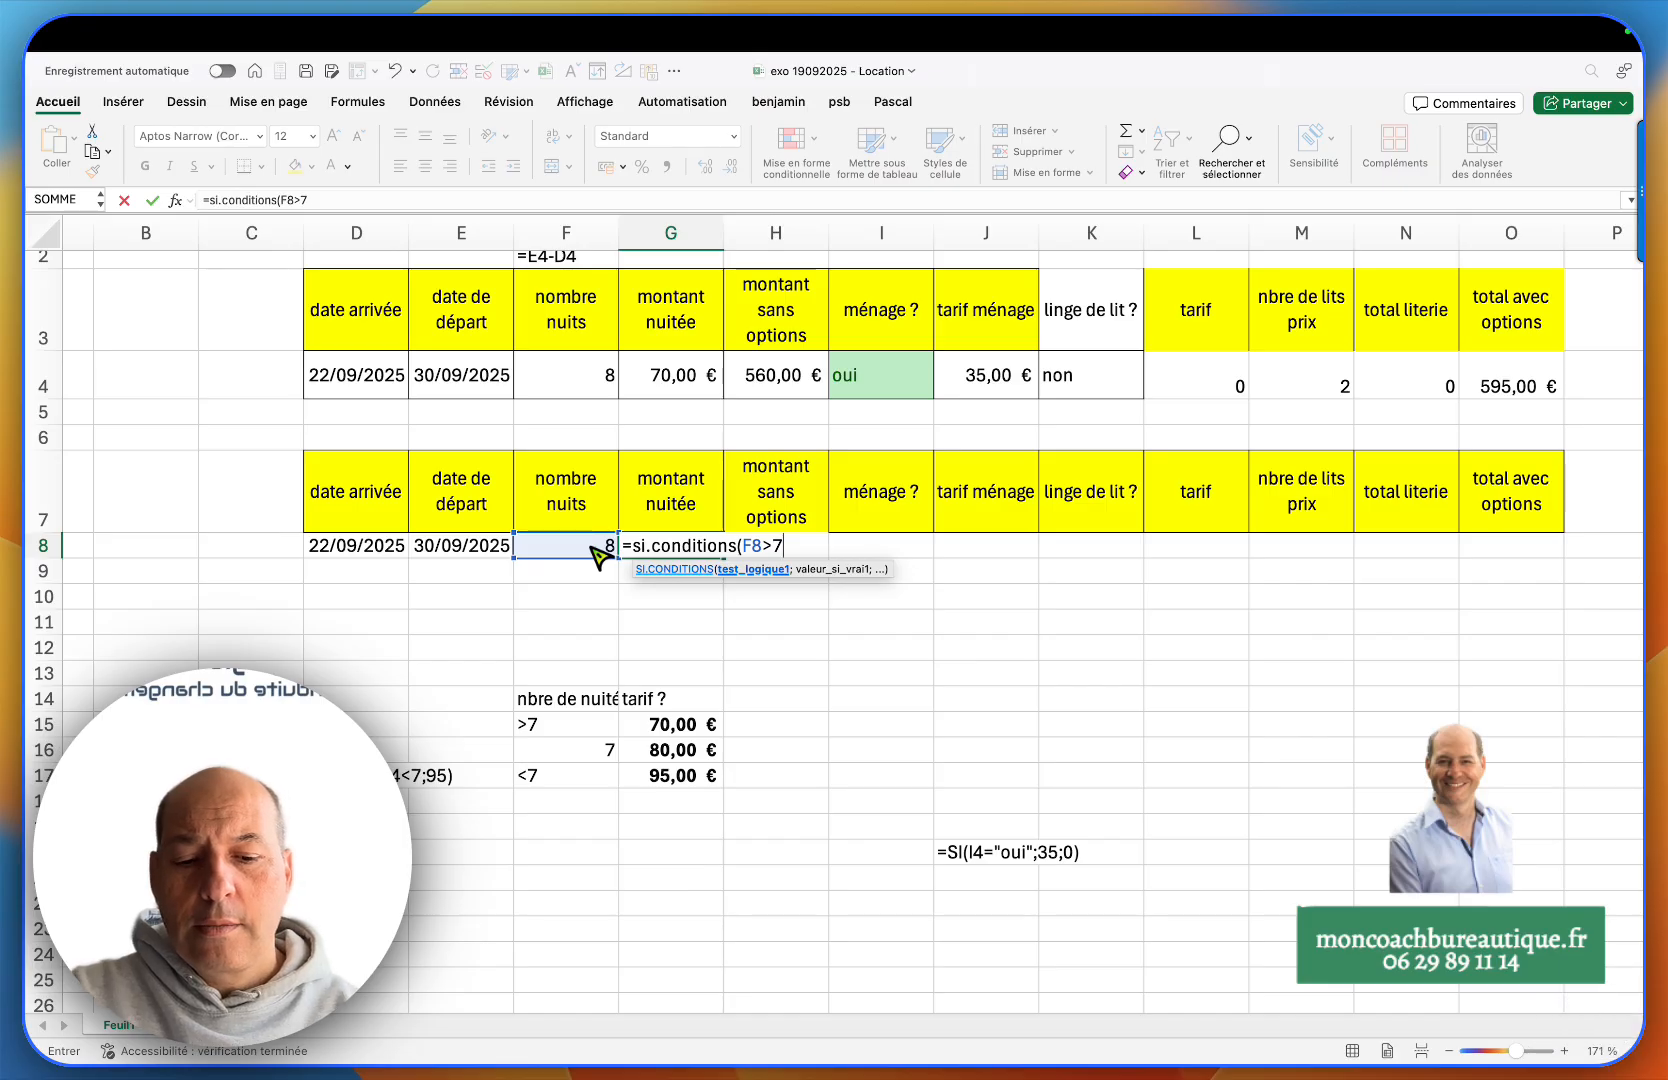
pyautogui.write(';70')
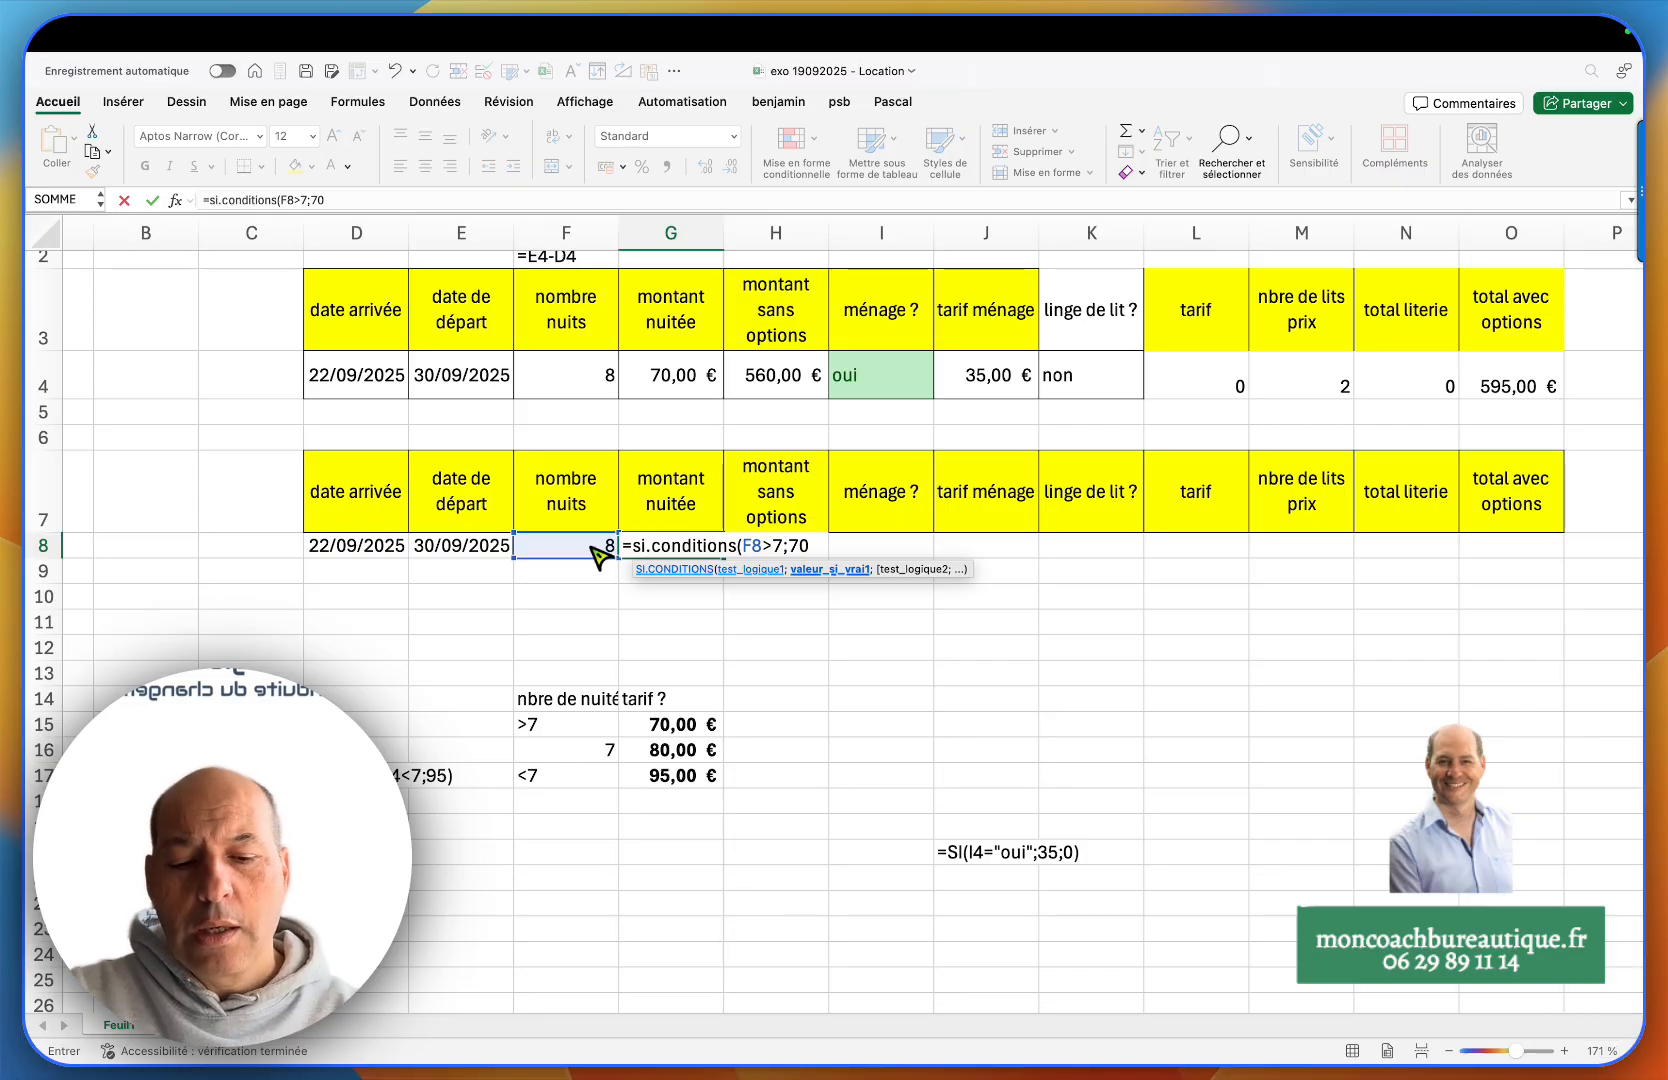
# - Complete the formula in G8 with the tests F8=7 returning 80 and F8<7 returning 95
pyautogui.write(';')
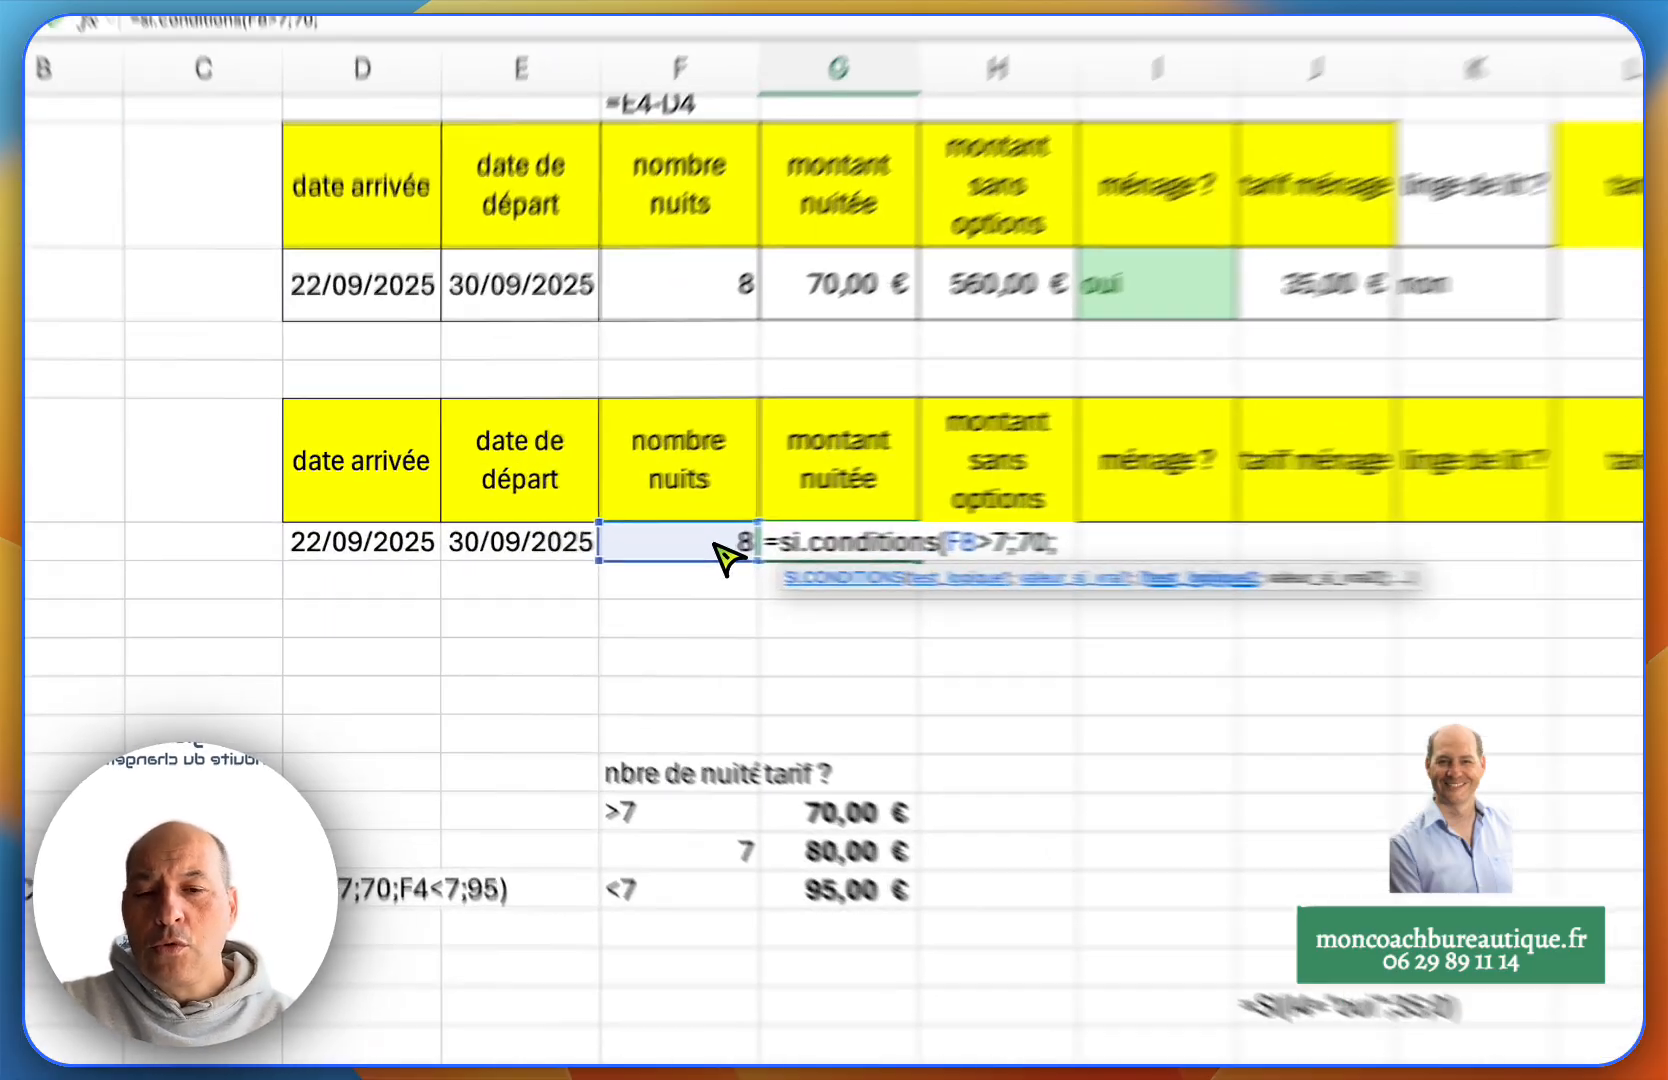
pyautogui.click(600, 552)
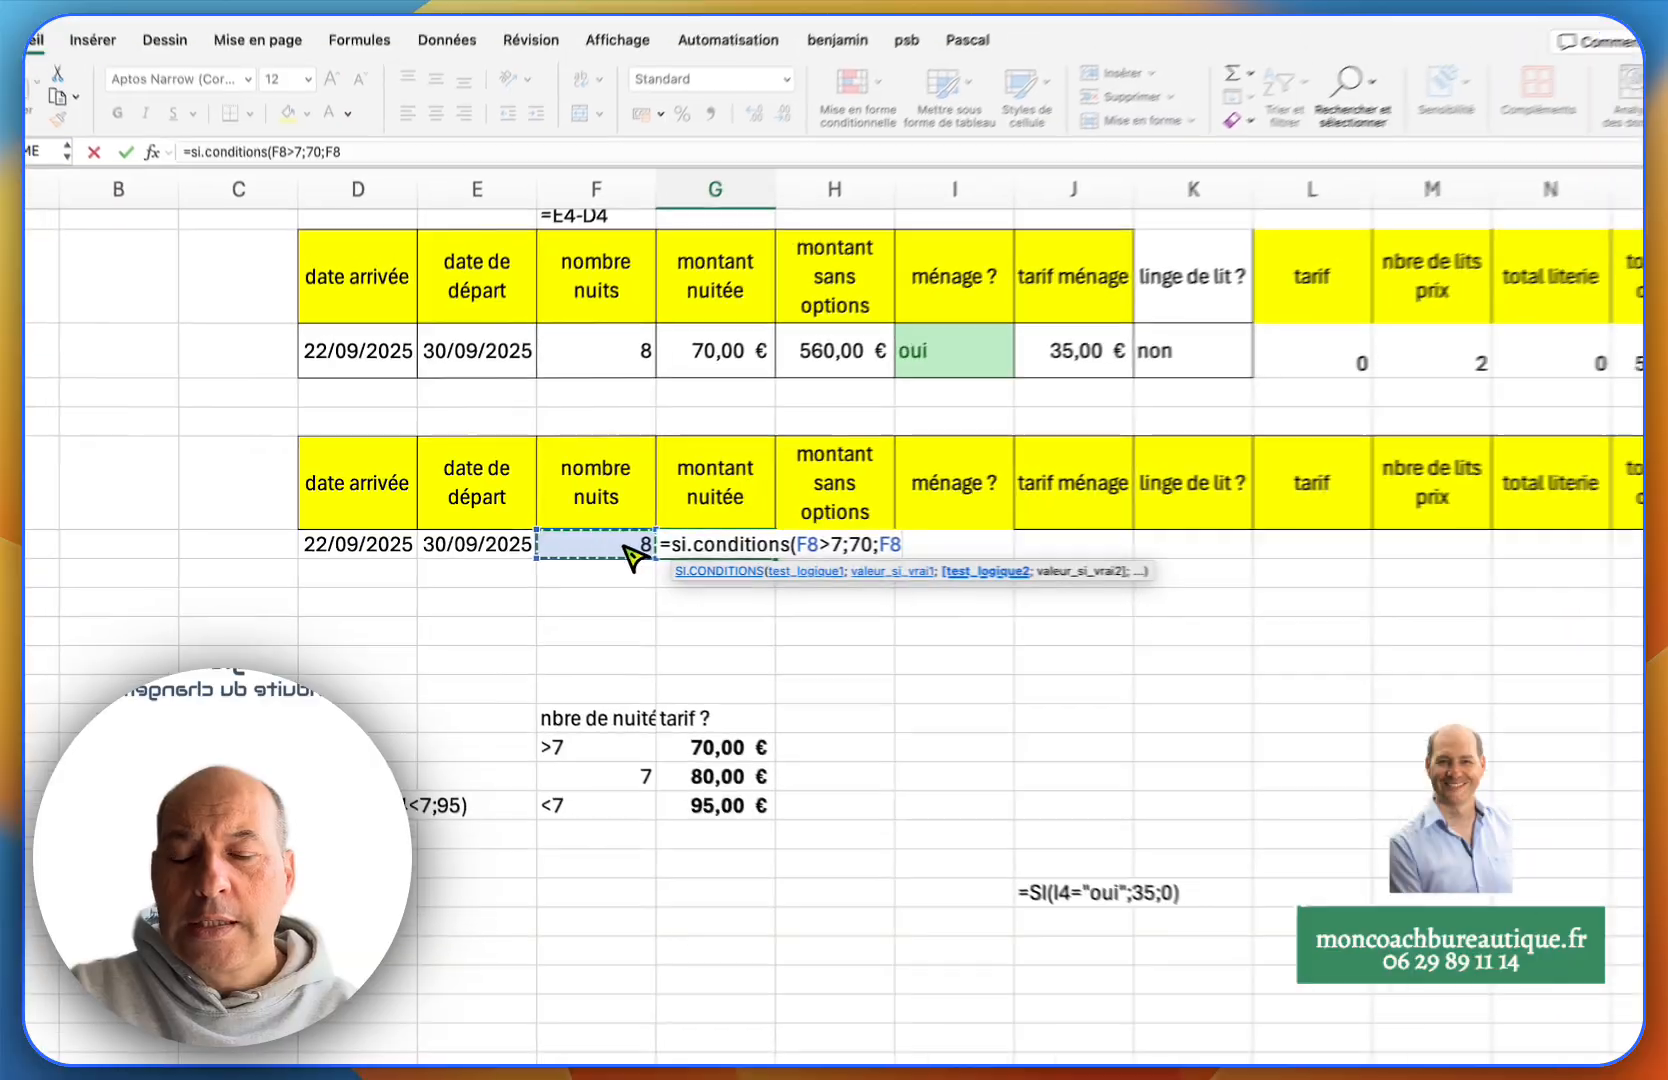
pyautogui.write('=7;80')
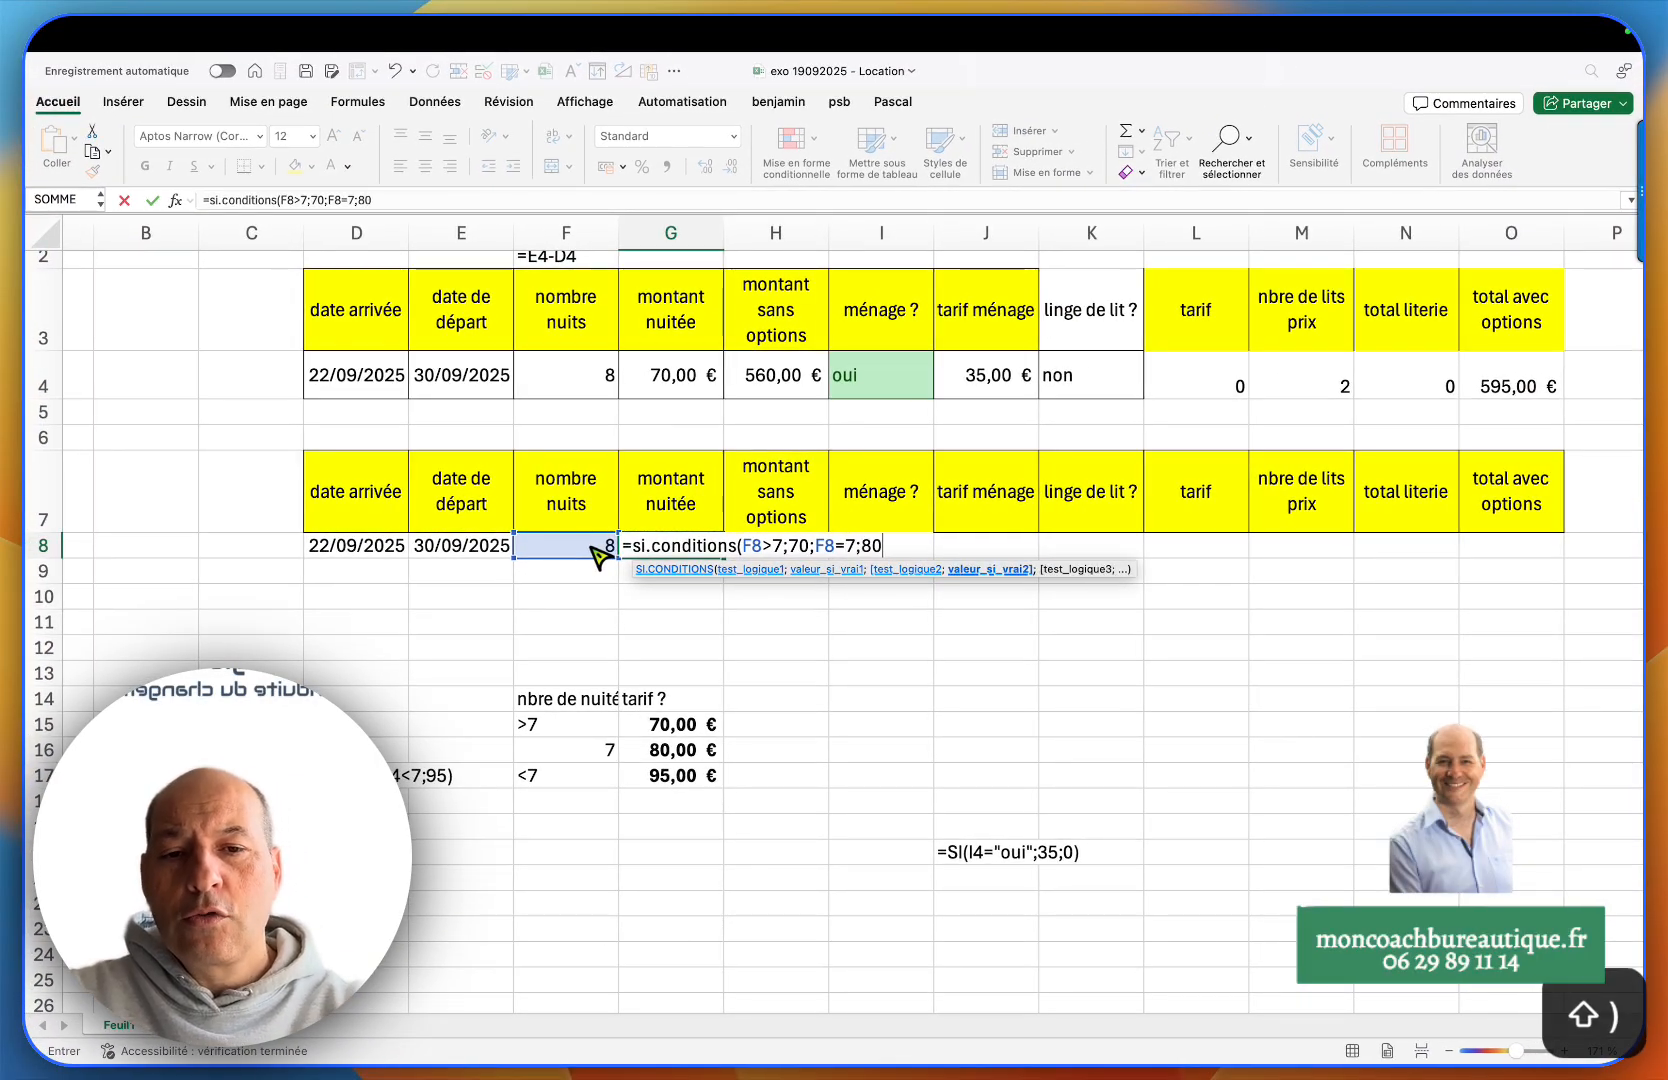
pyautogui.write(';')
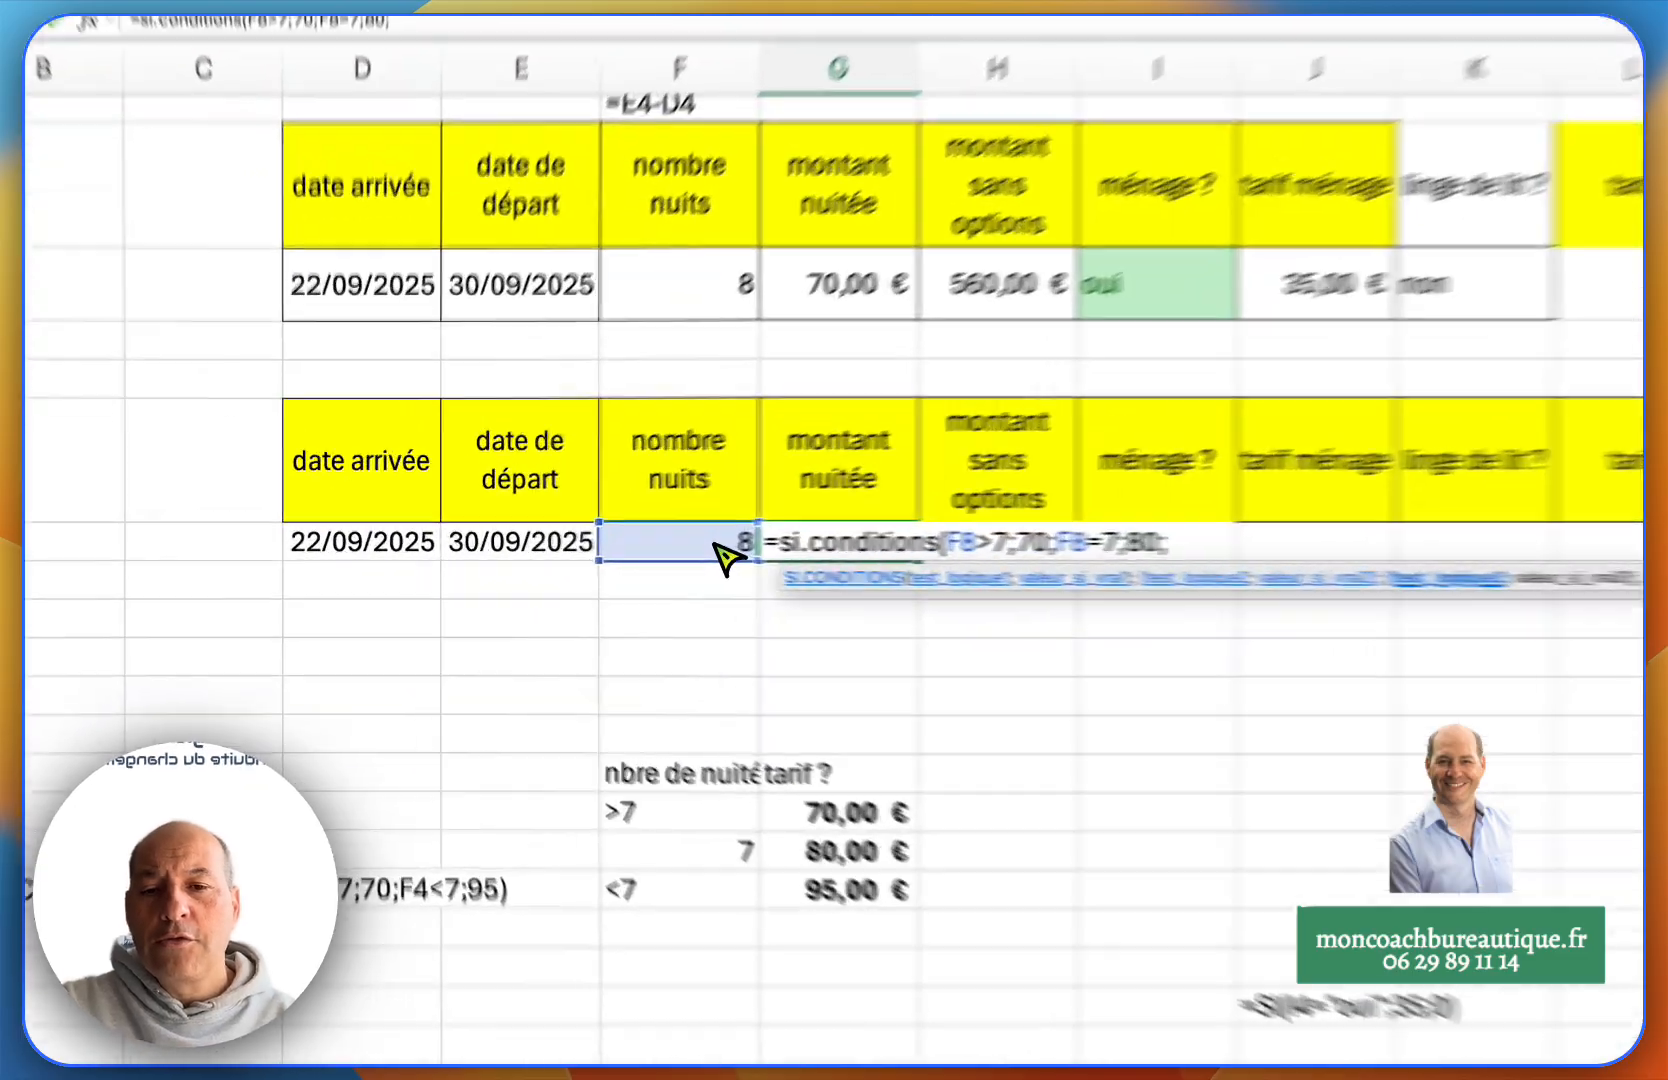
pyautogui.click(598, 548)
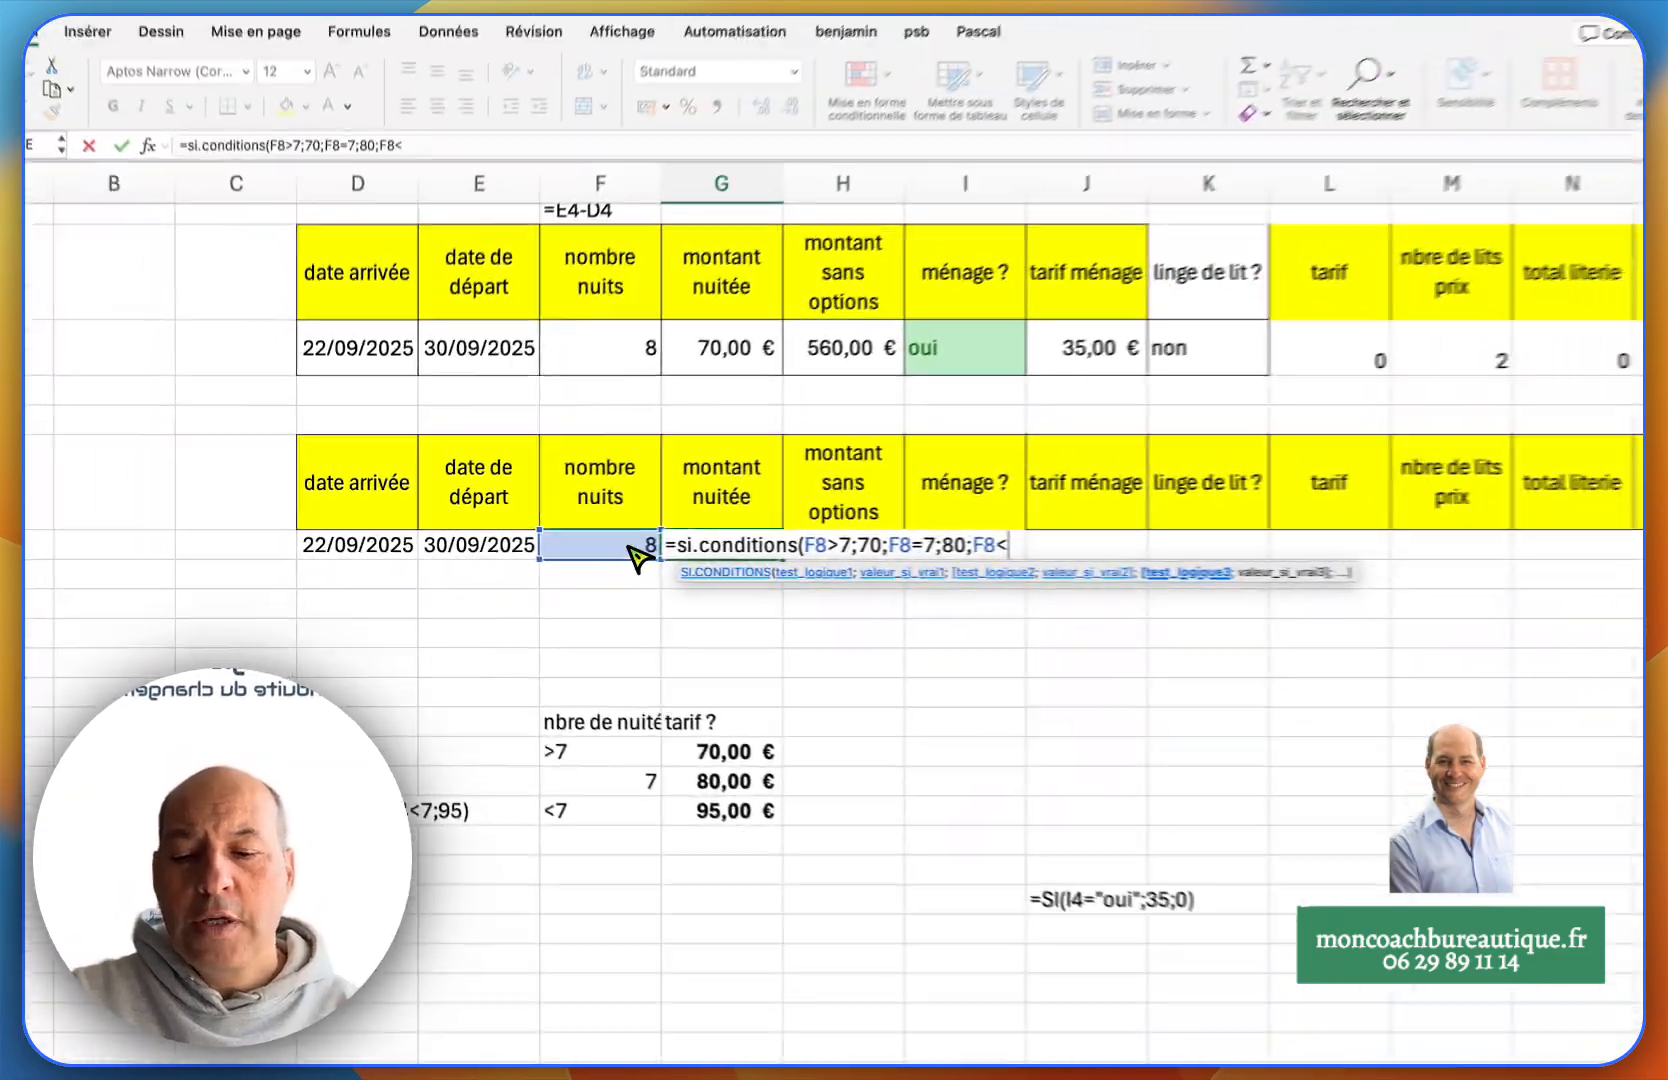
pyautogui.write('<7;')
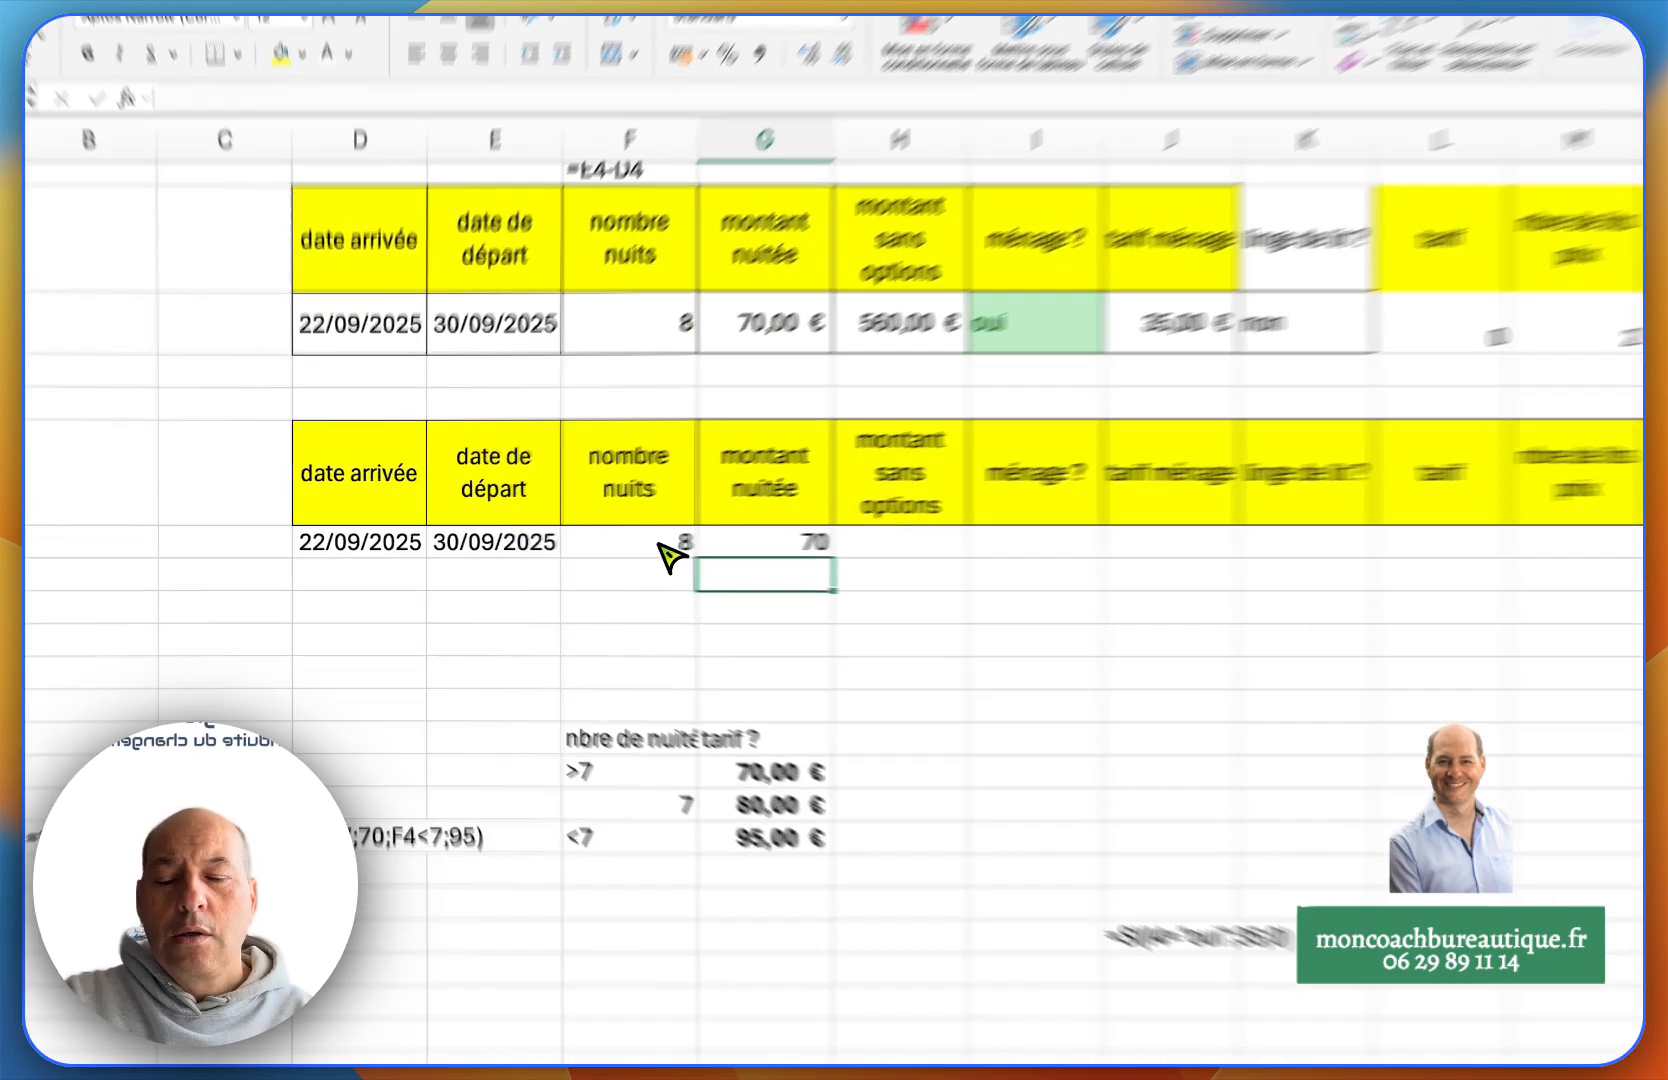
# - Set the departure date in E8 to 25/09/2025
pyautogui.click(597, 552)
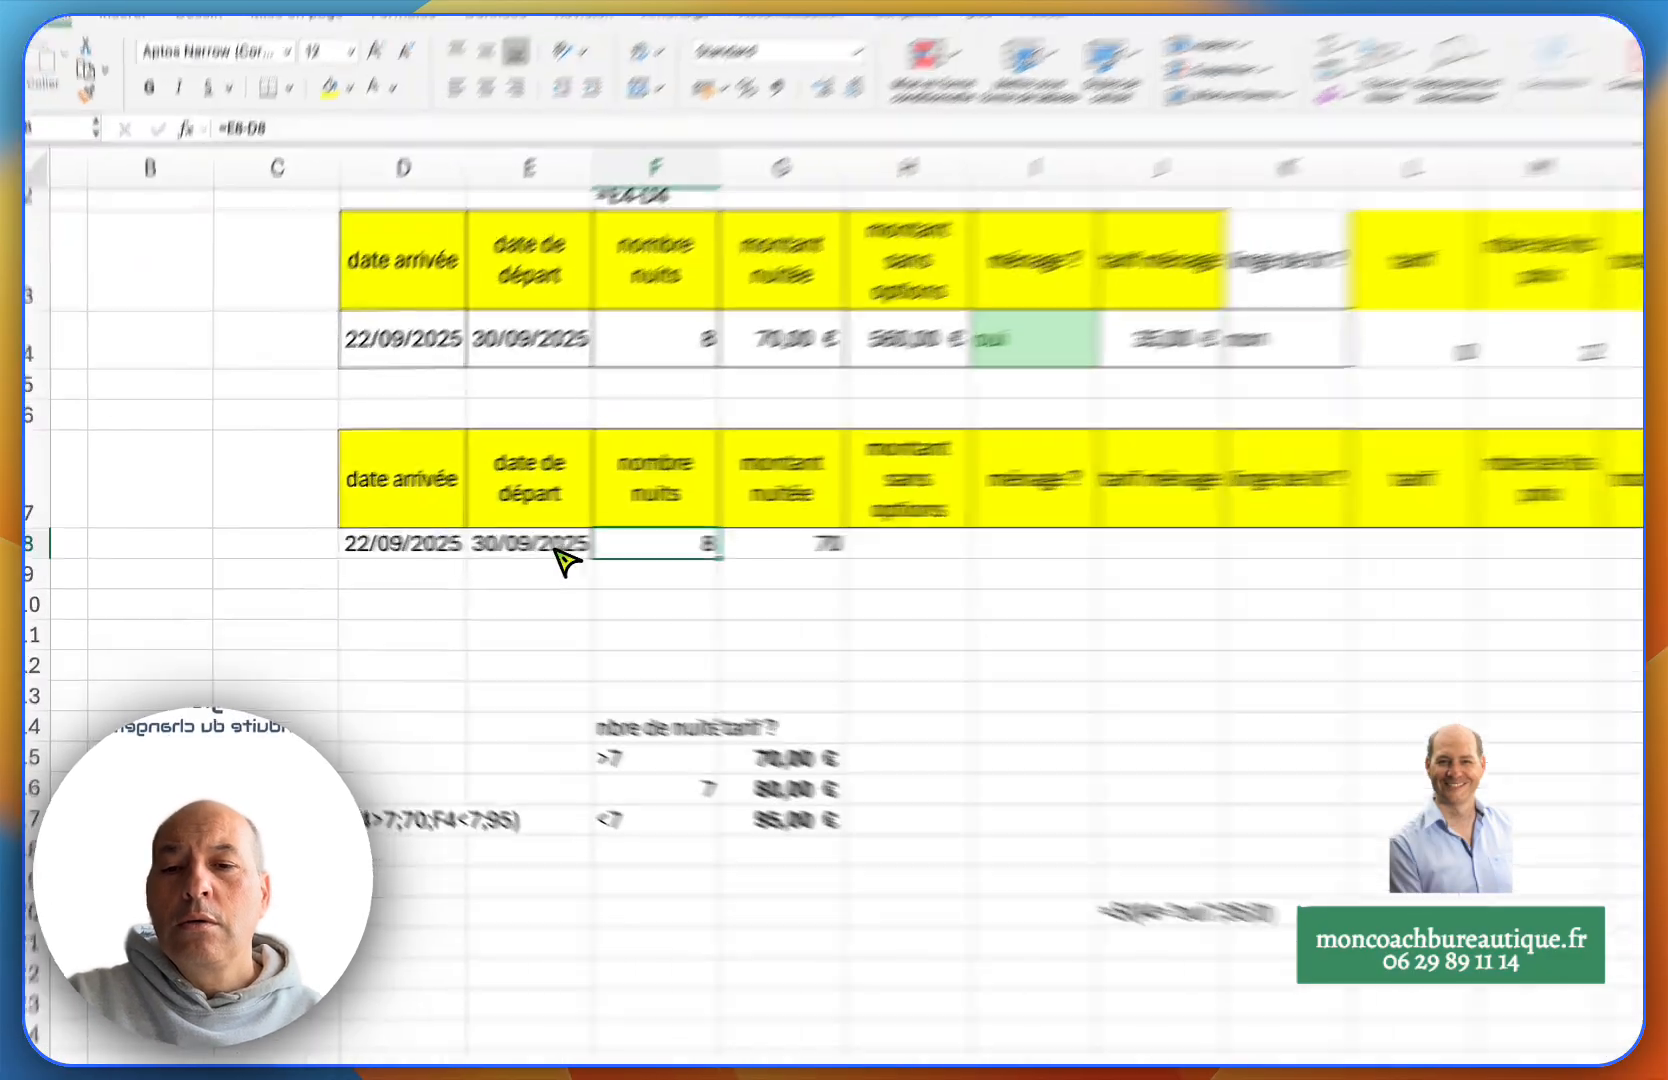
pyautogui.click(460, 552)
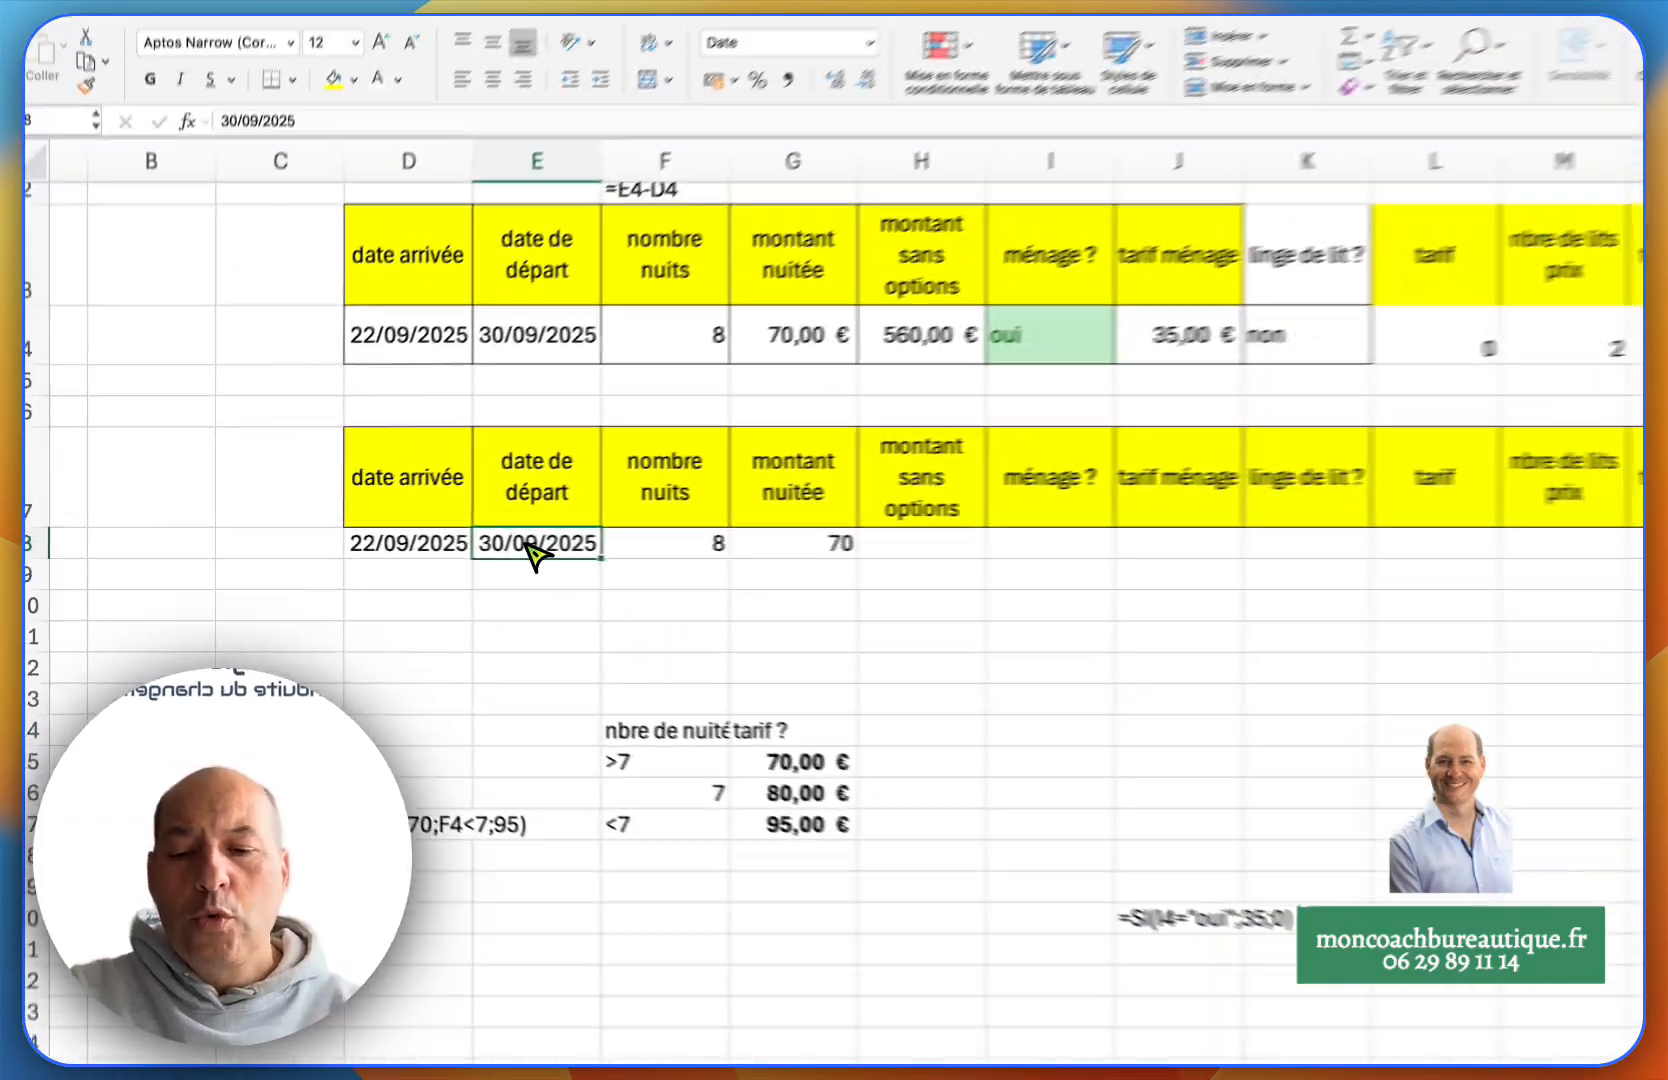
pyautogui.write('2')
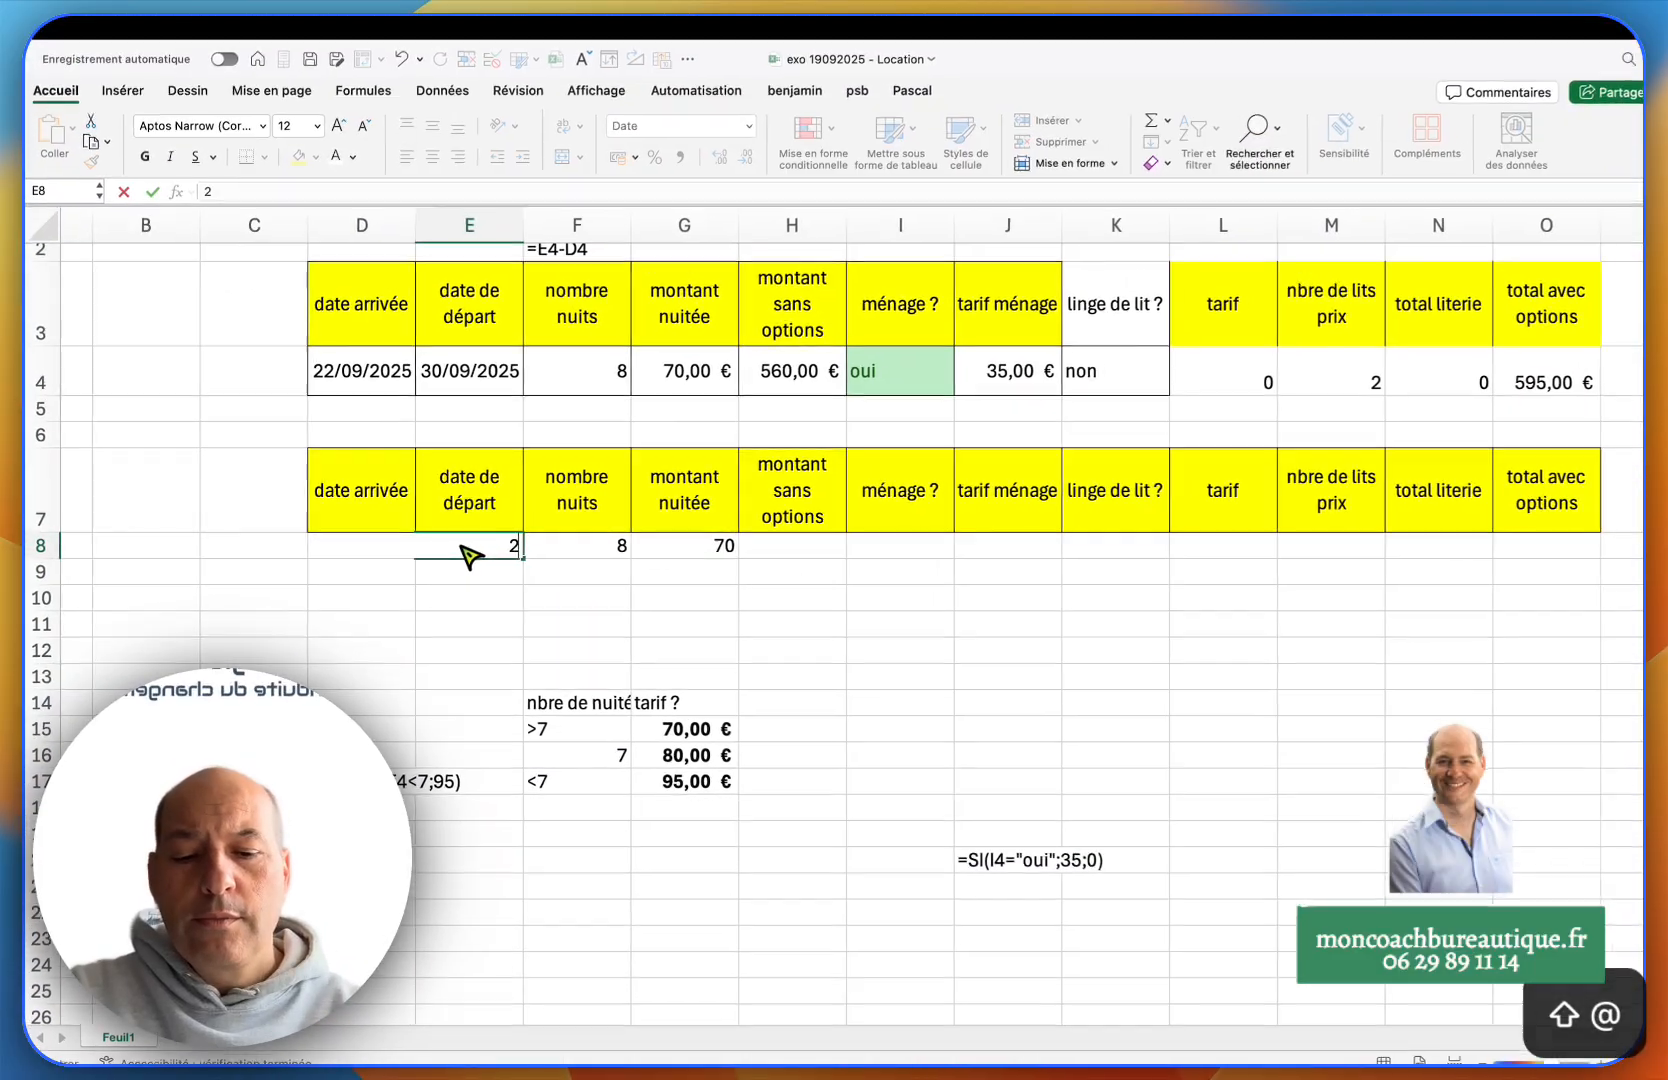
pyautogui.write('5/09/2025')
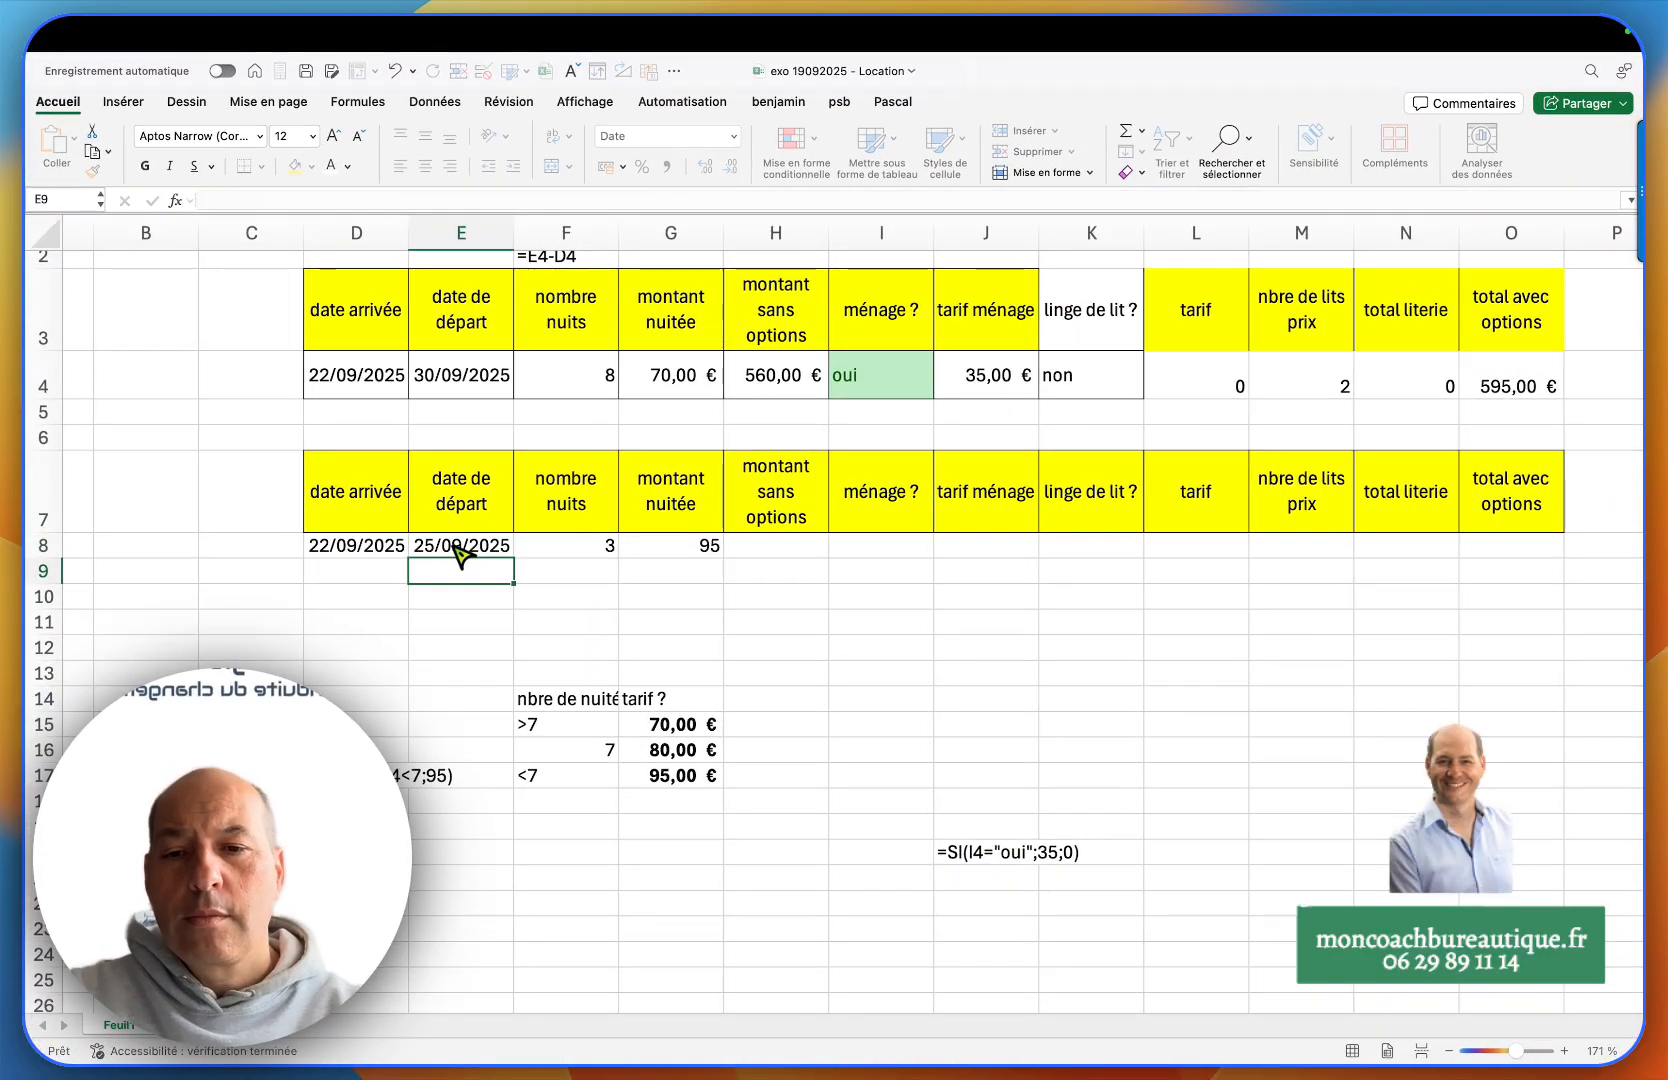
# - Format G8 in euro accounting format and calculate the amount without options in H8 with =F8*G8
pyautogui.click(684, 546)
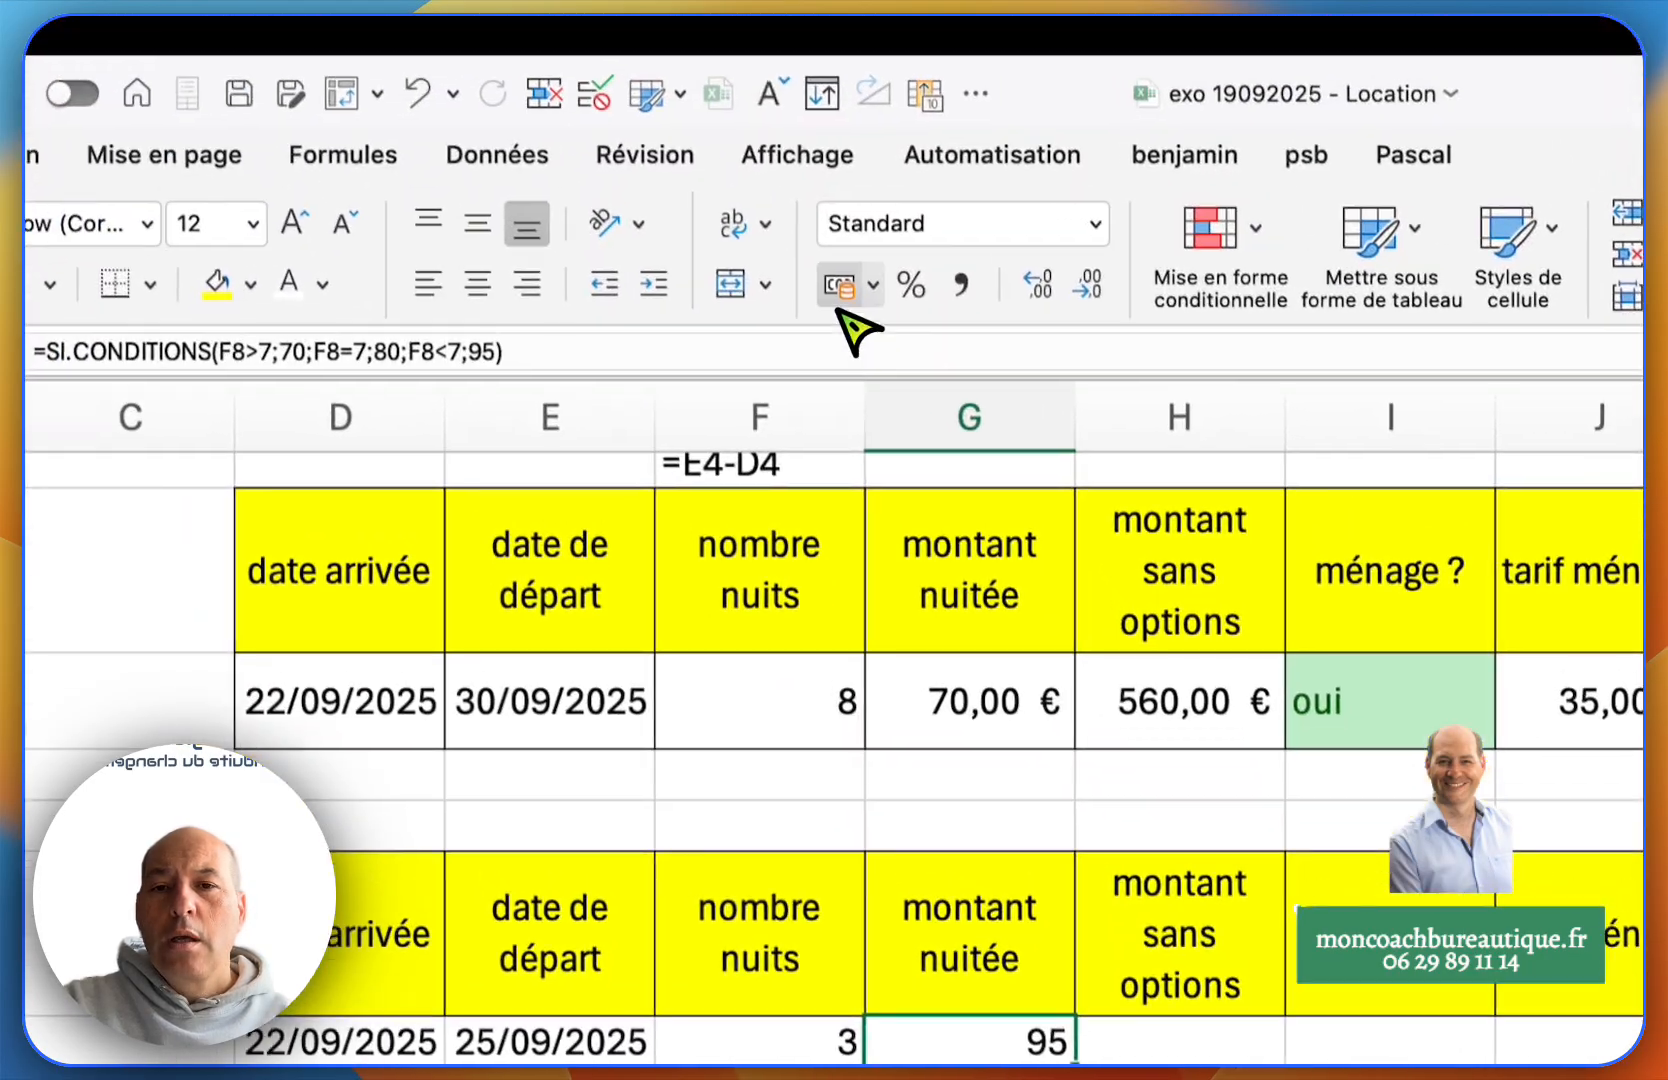
pyautogui.click(763, 32)
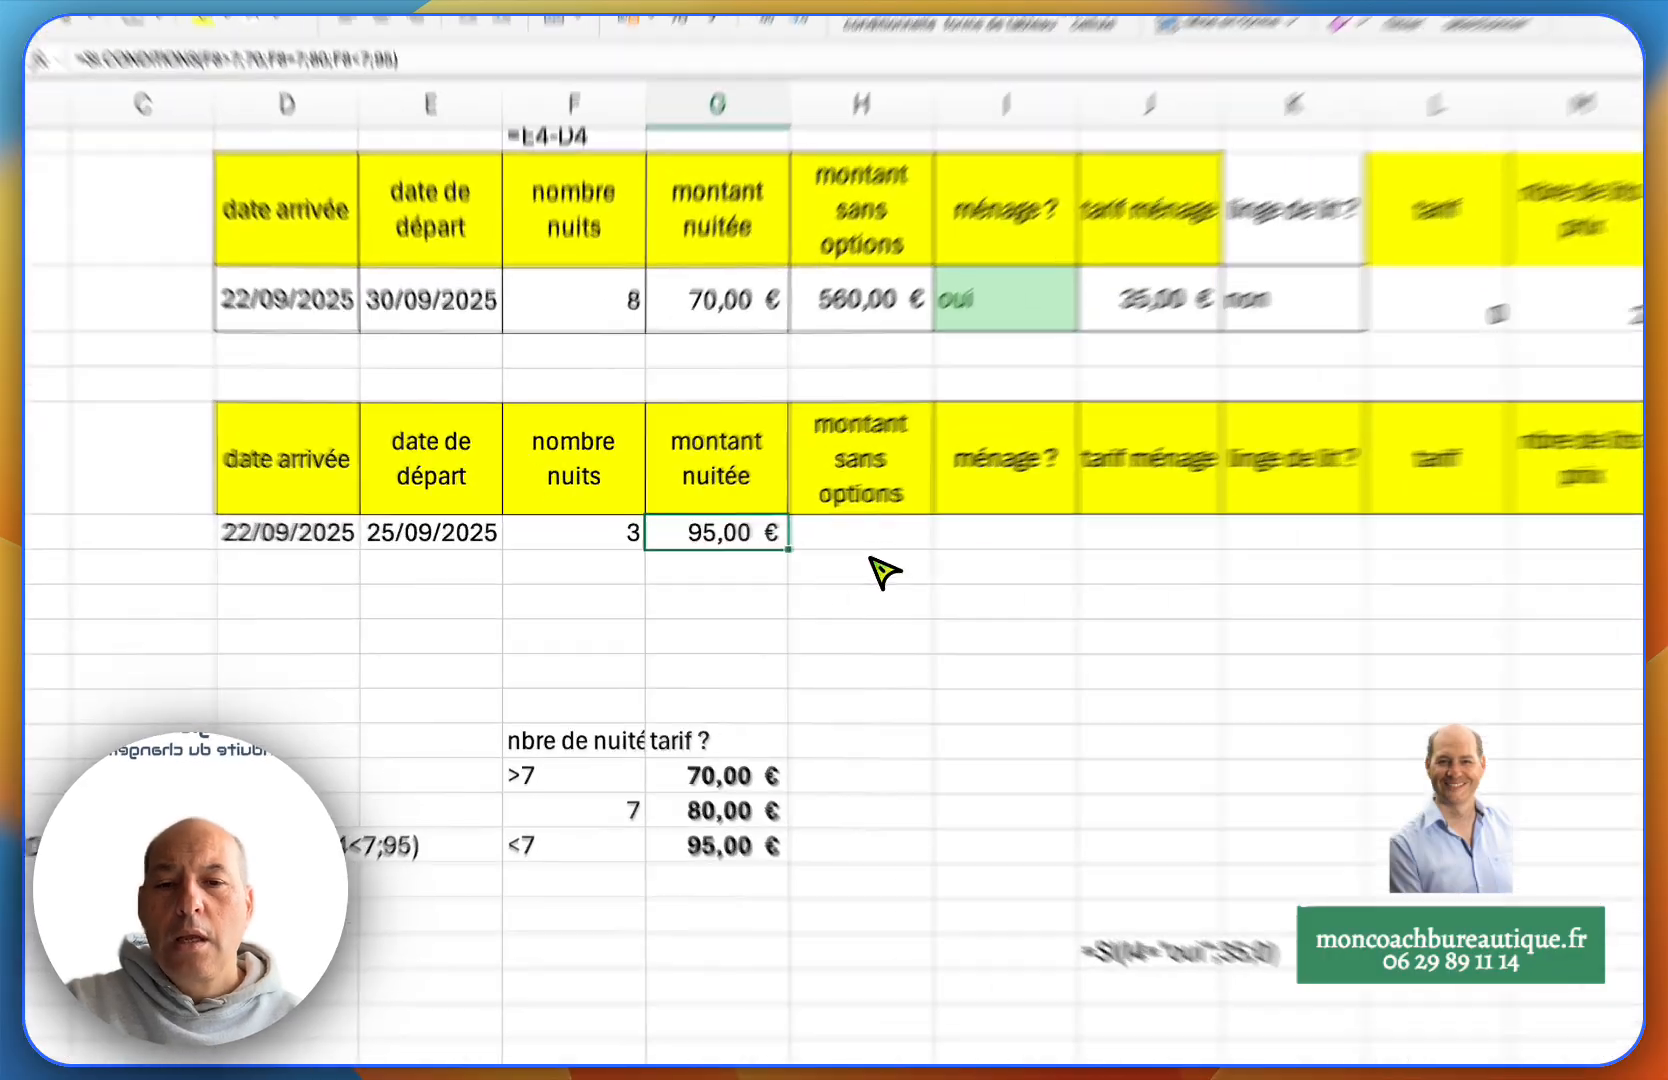
pyautogui.click(785, 548)
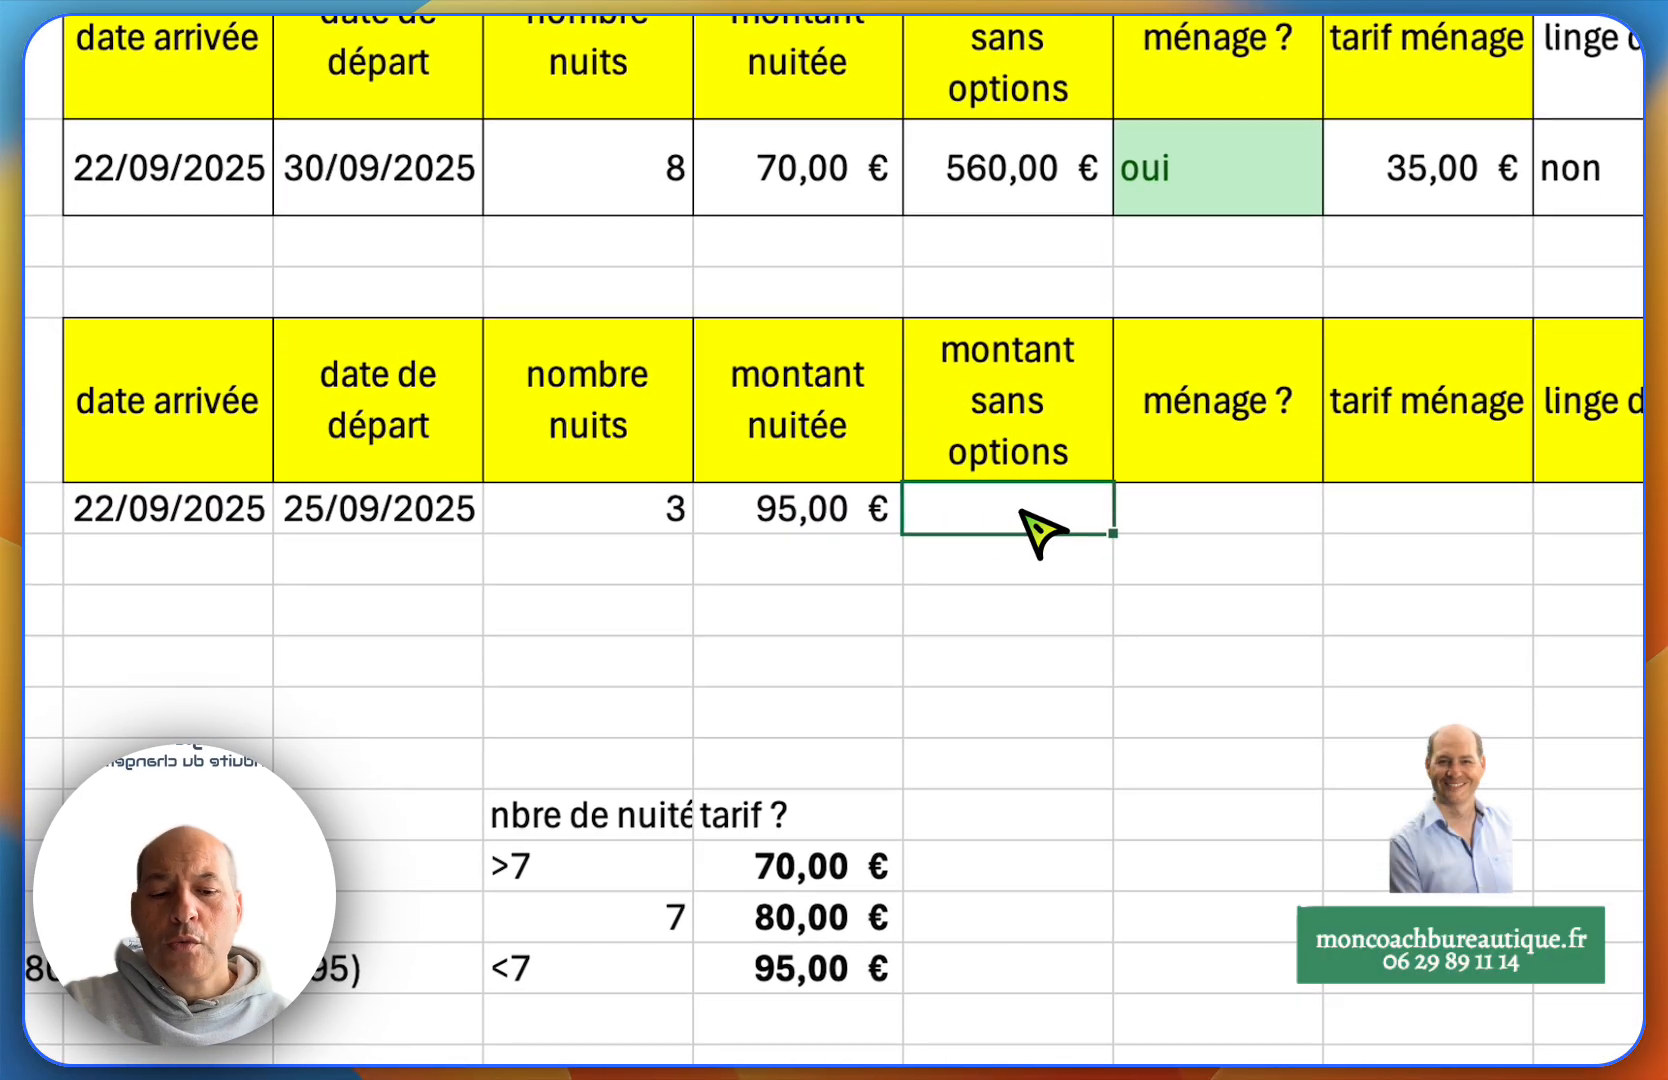
pyautogui.write('=F8')
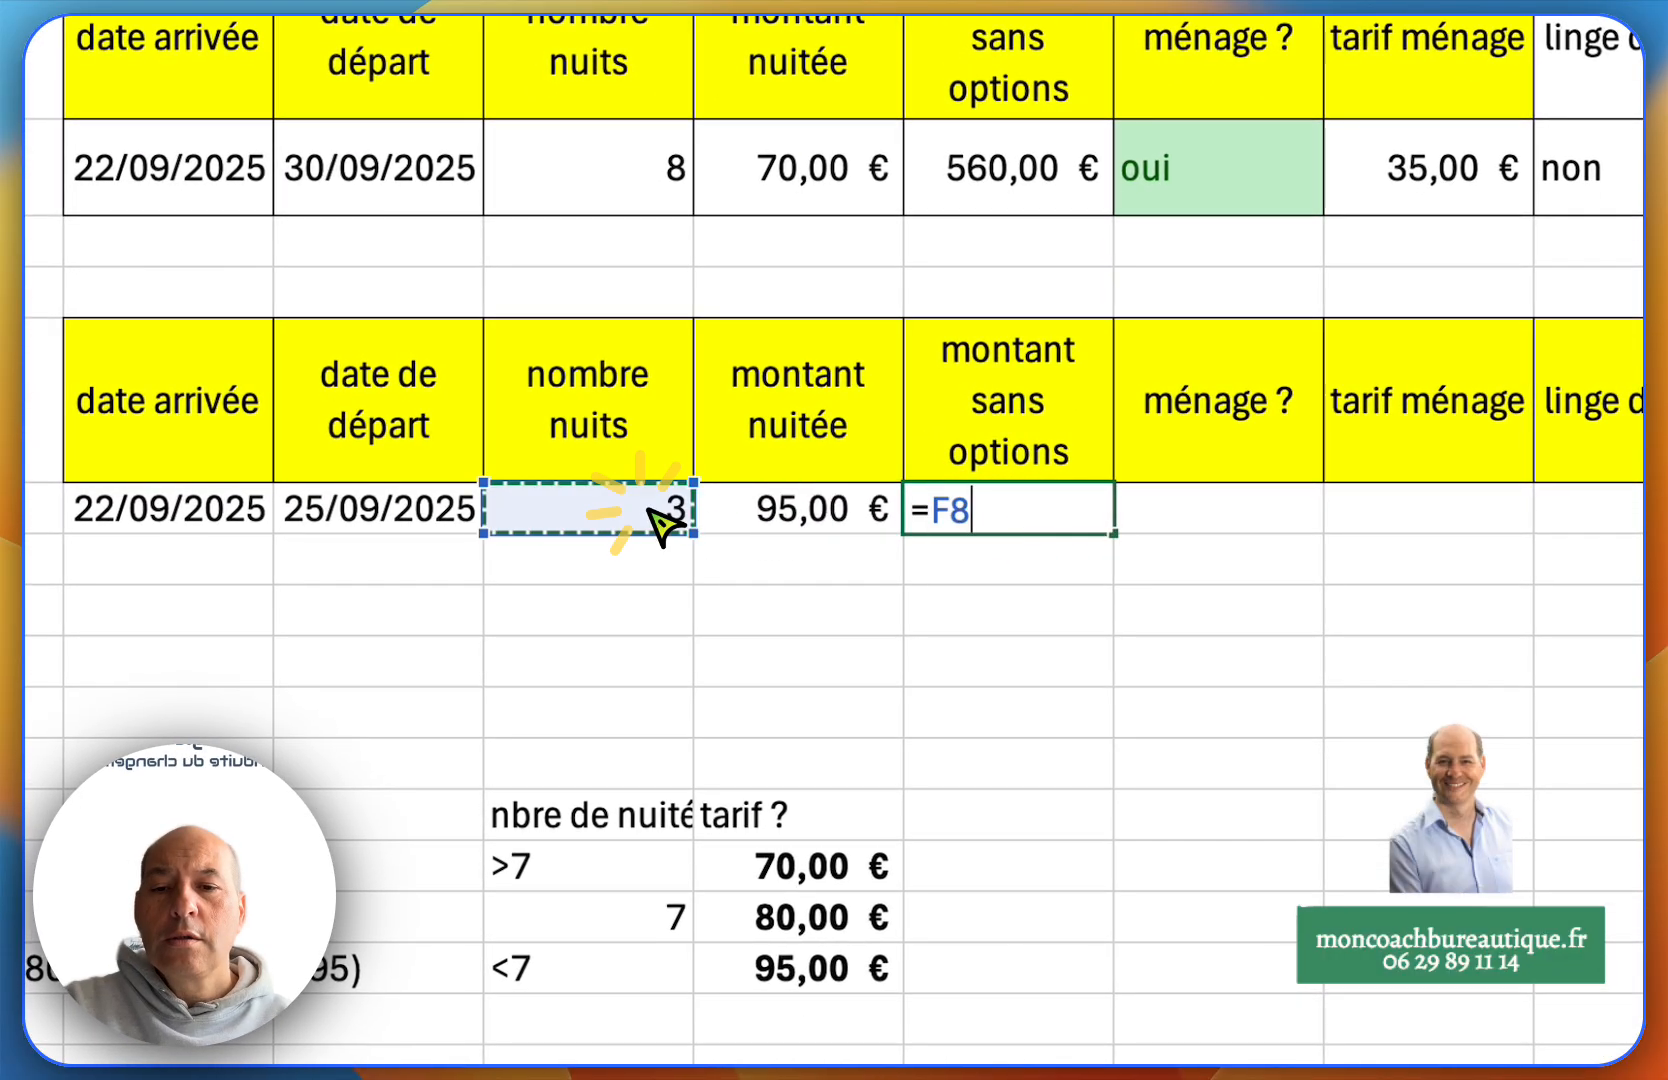
pyautogui.write('*')
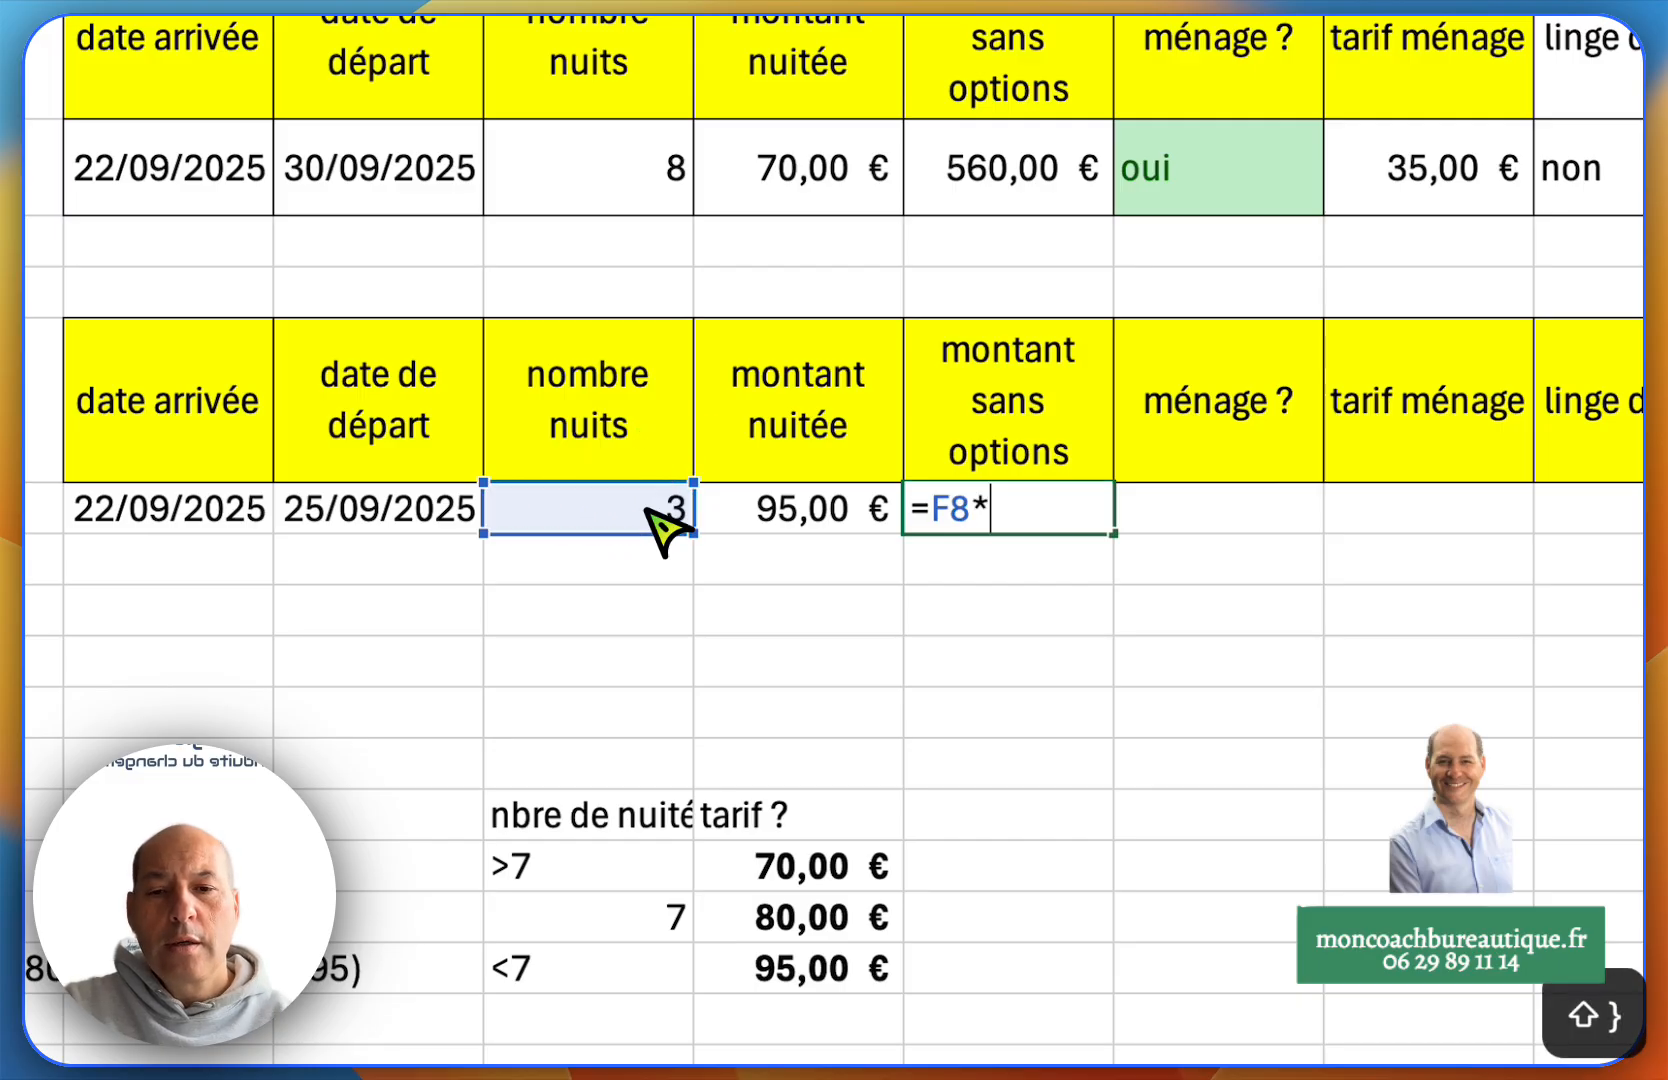
pyautogui.click(805, 522)
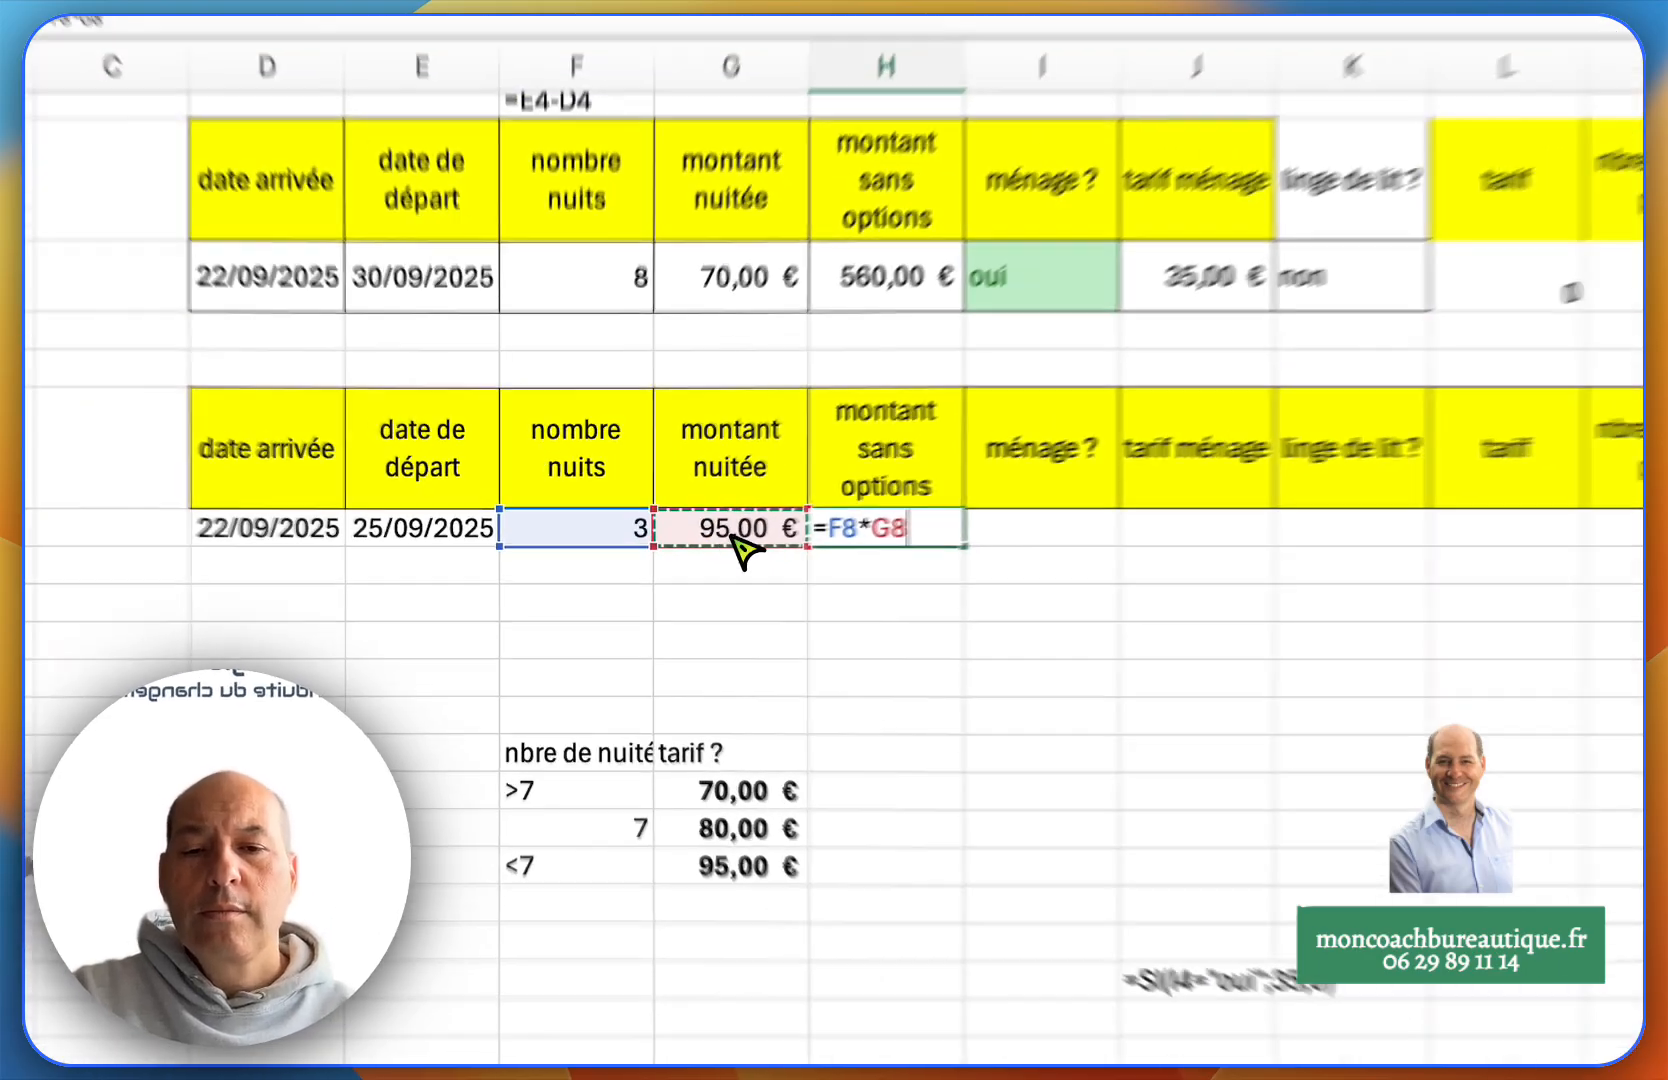
pyautogui.press('Return')
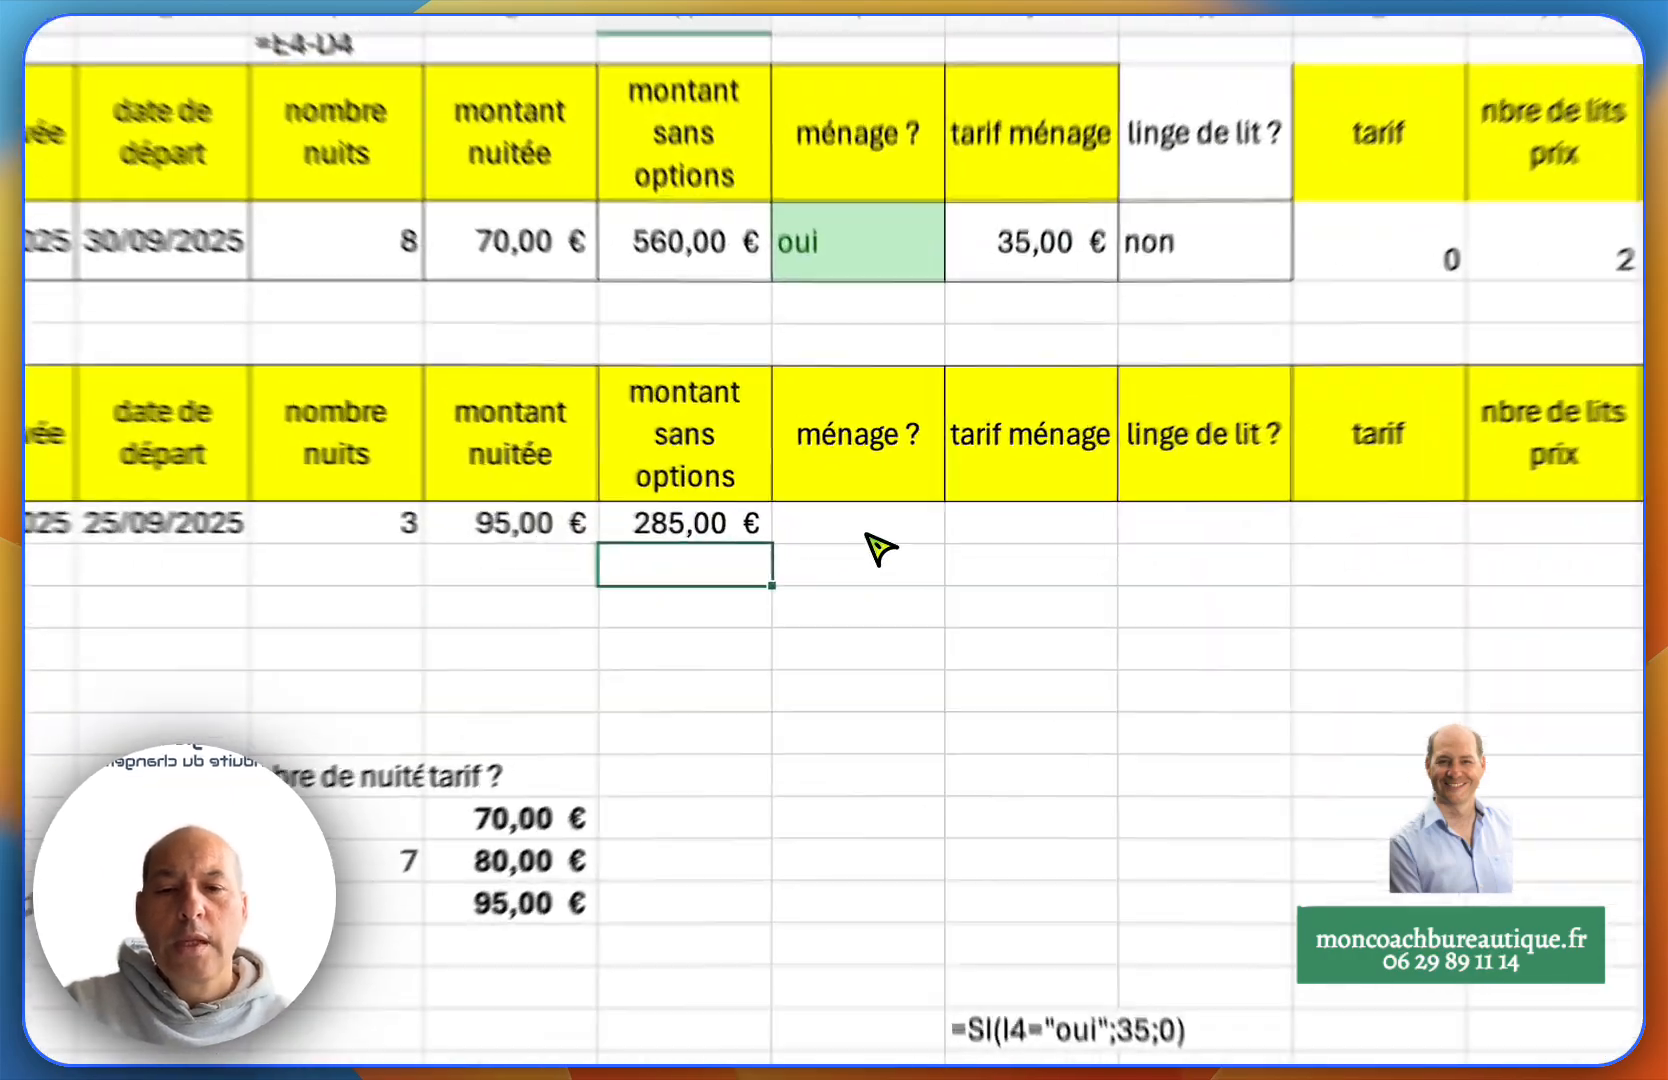
# - Add a list data validation to I8 with the source oui;non and an in-cell dropdown
pyautogui.click(887, 573)
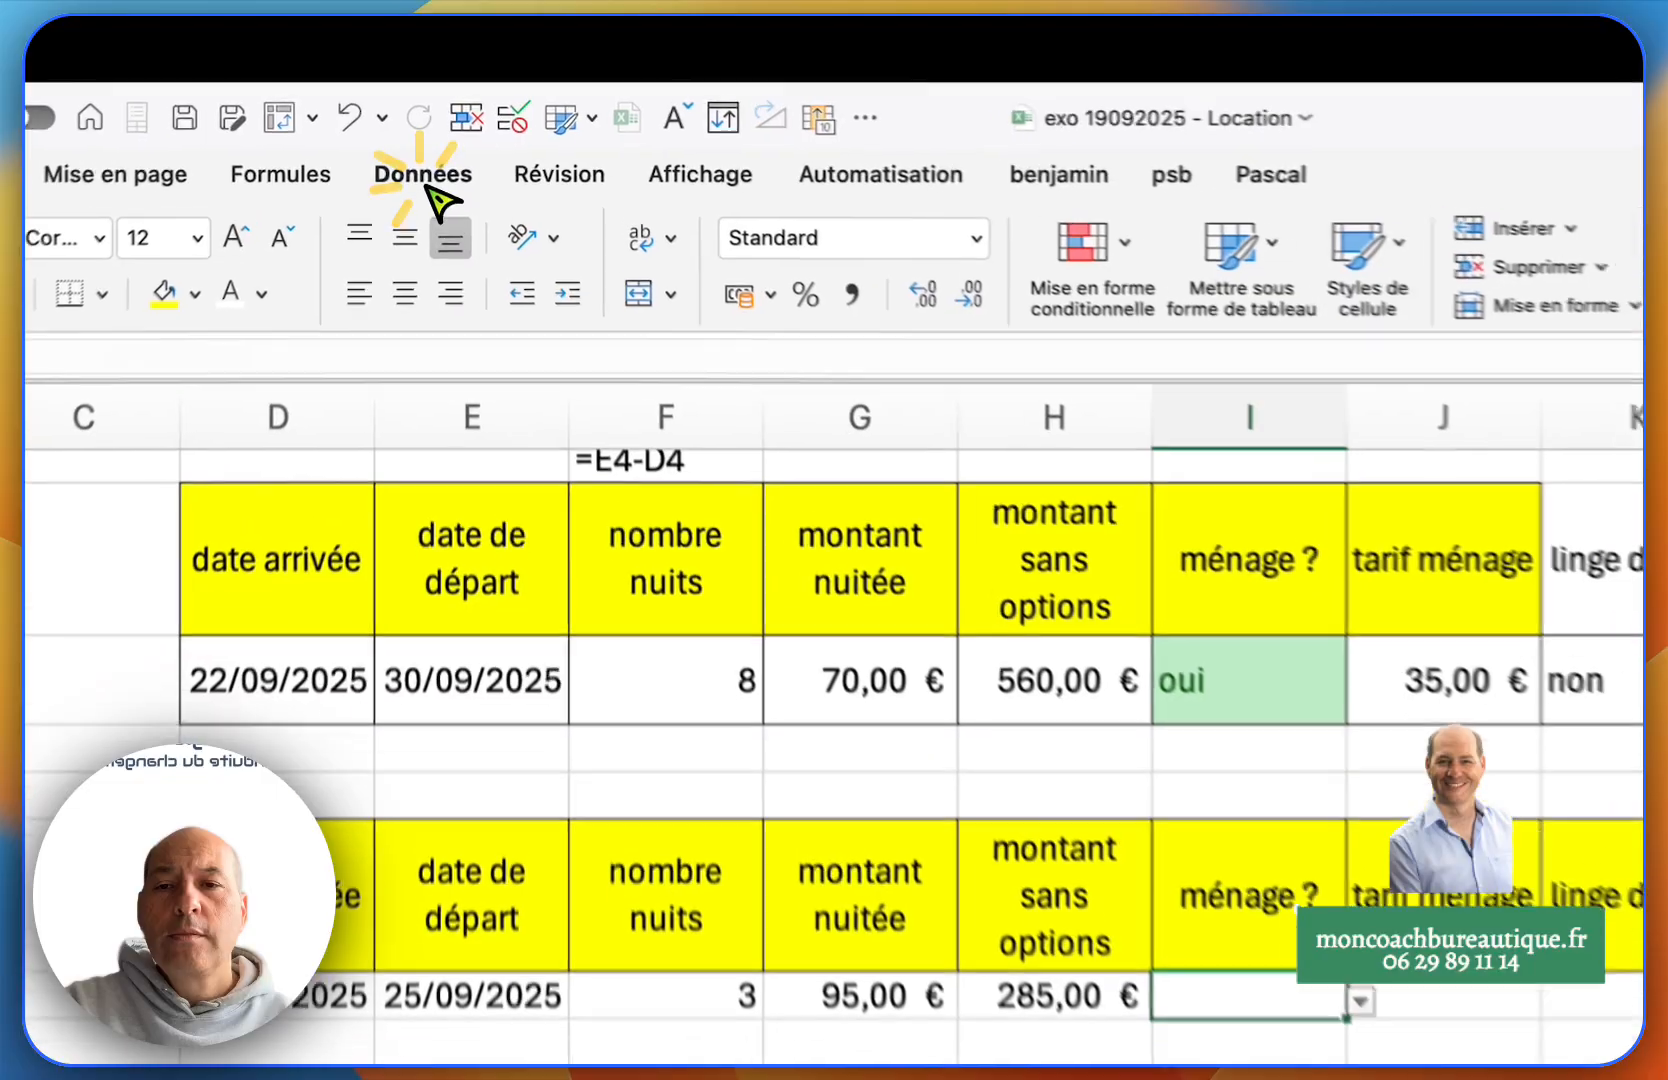
pyautogui.click(435, 102)
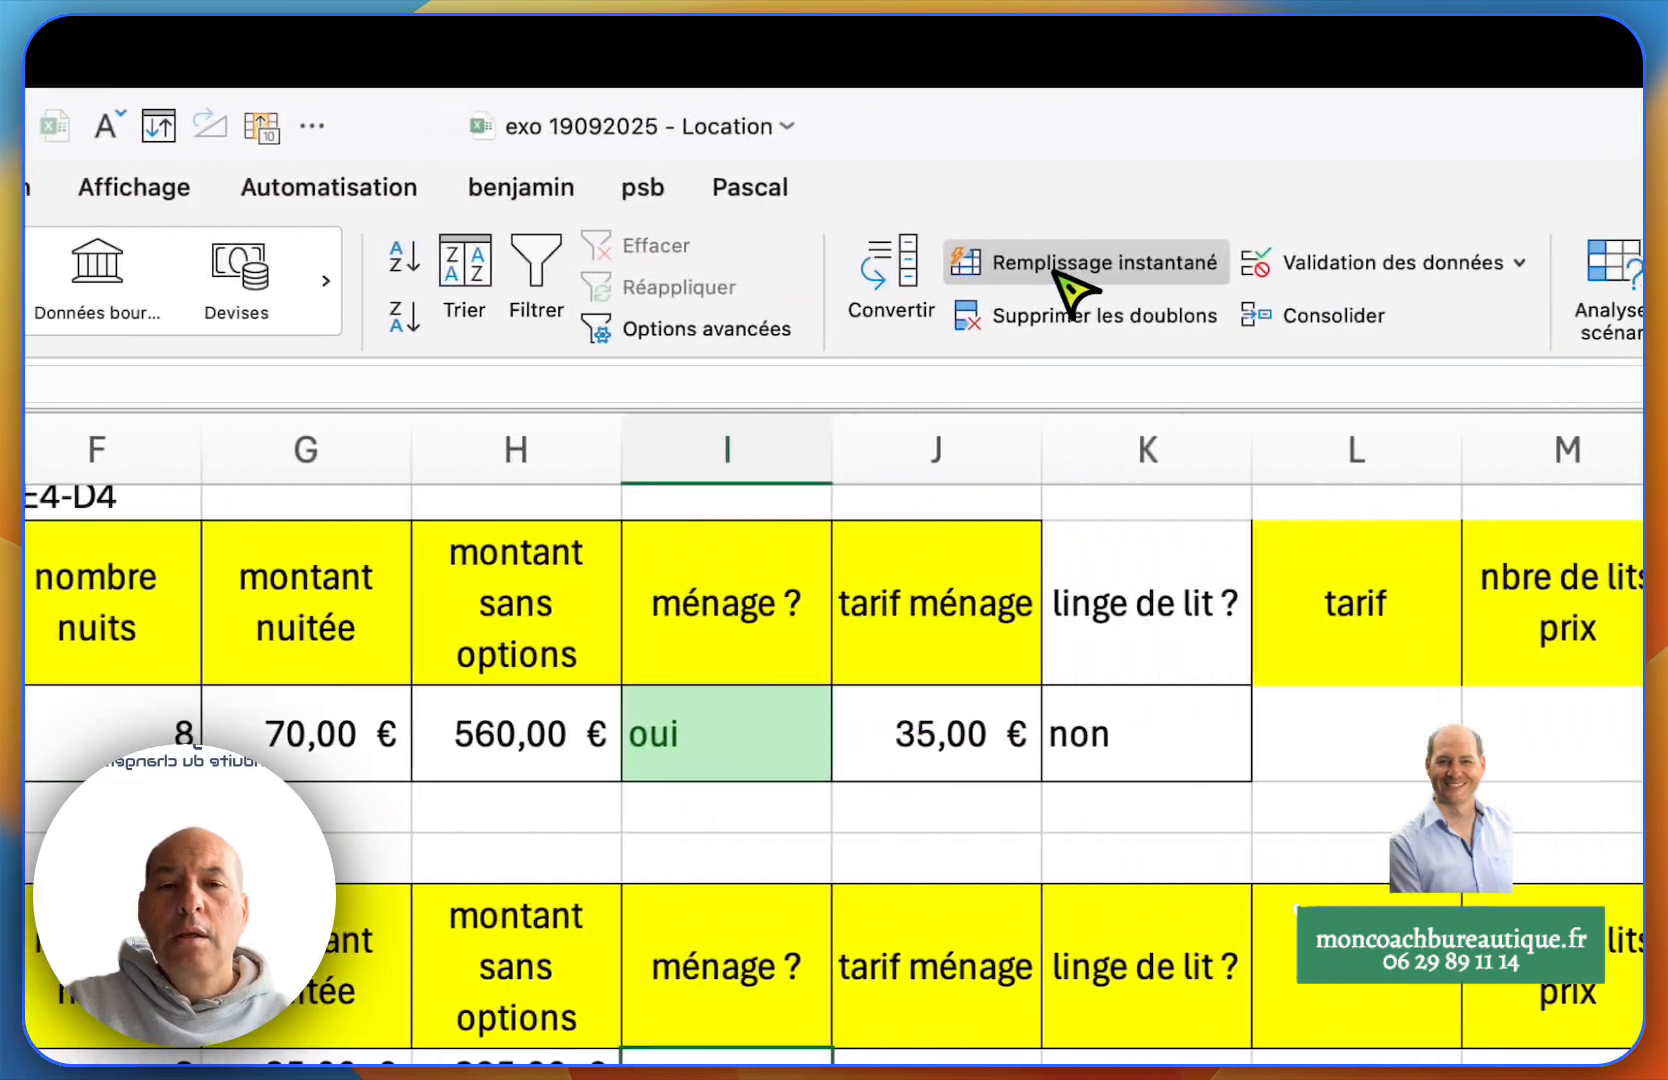
pyautogui.click(1240, 268)
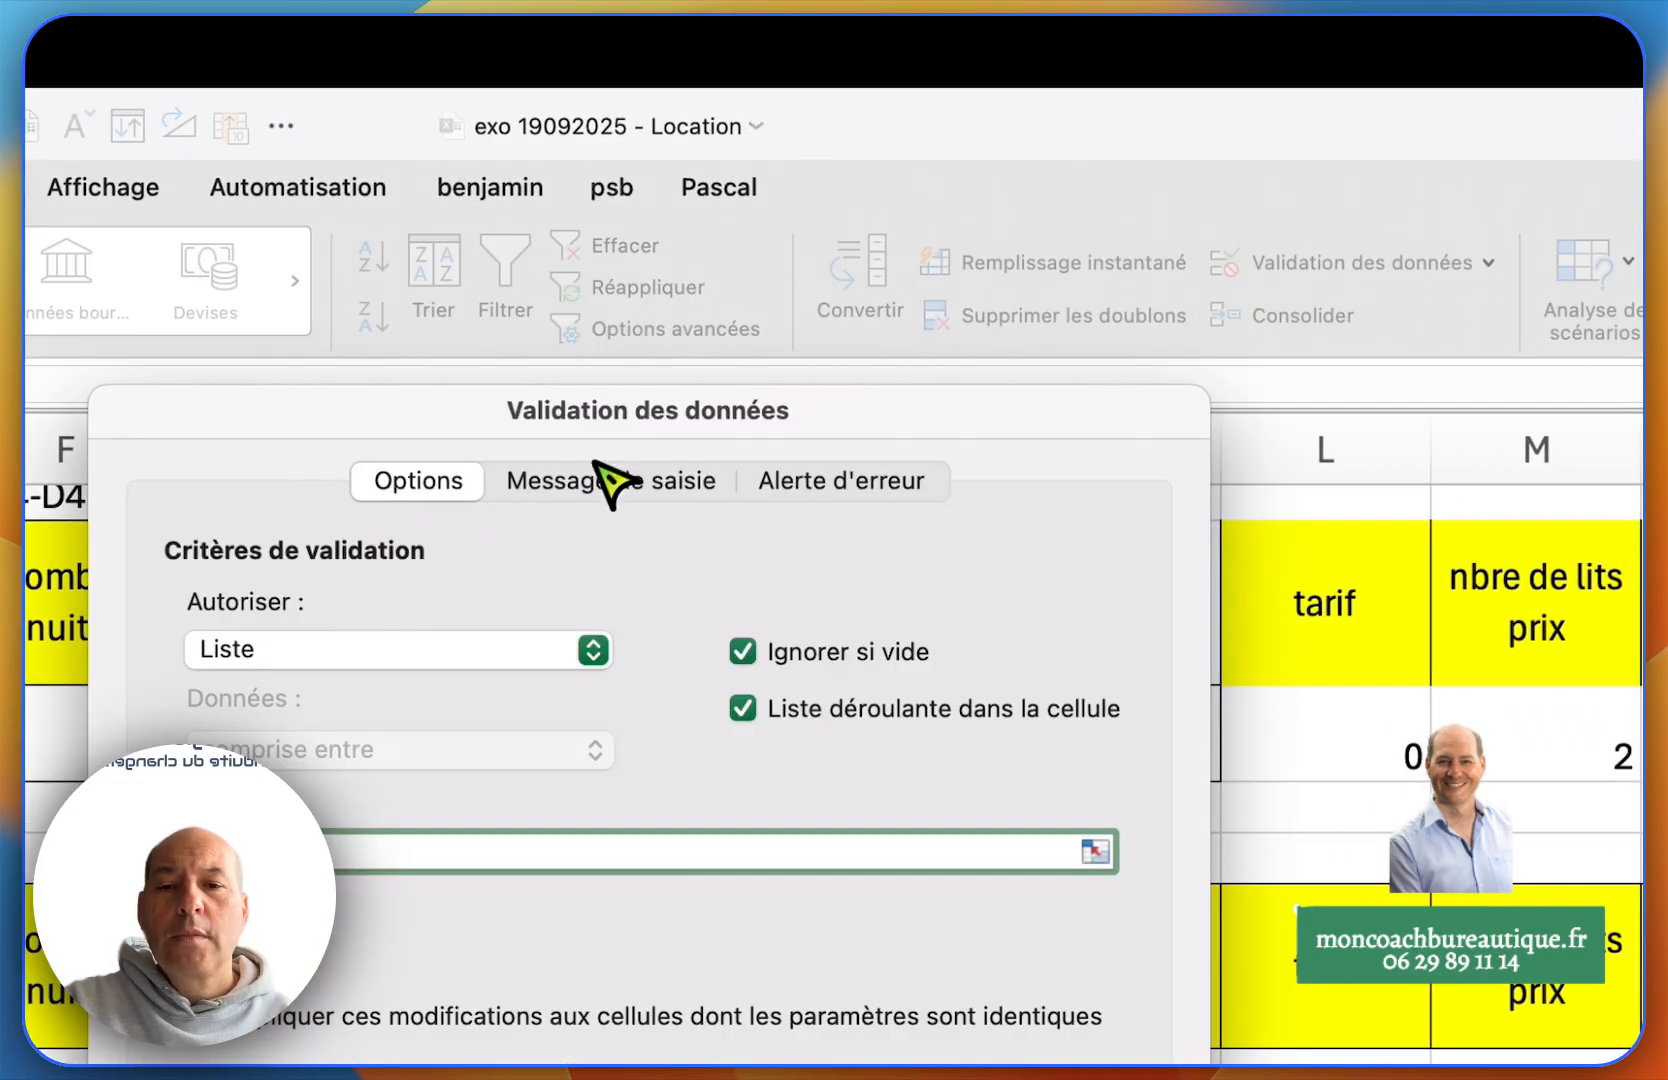
pyautogui.click(430, 655)
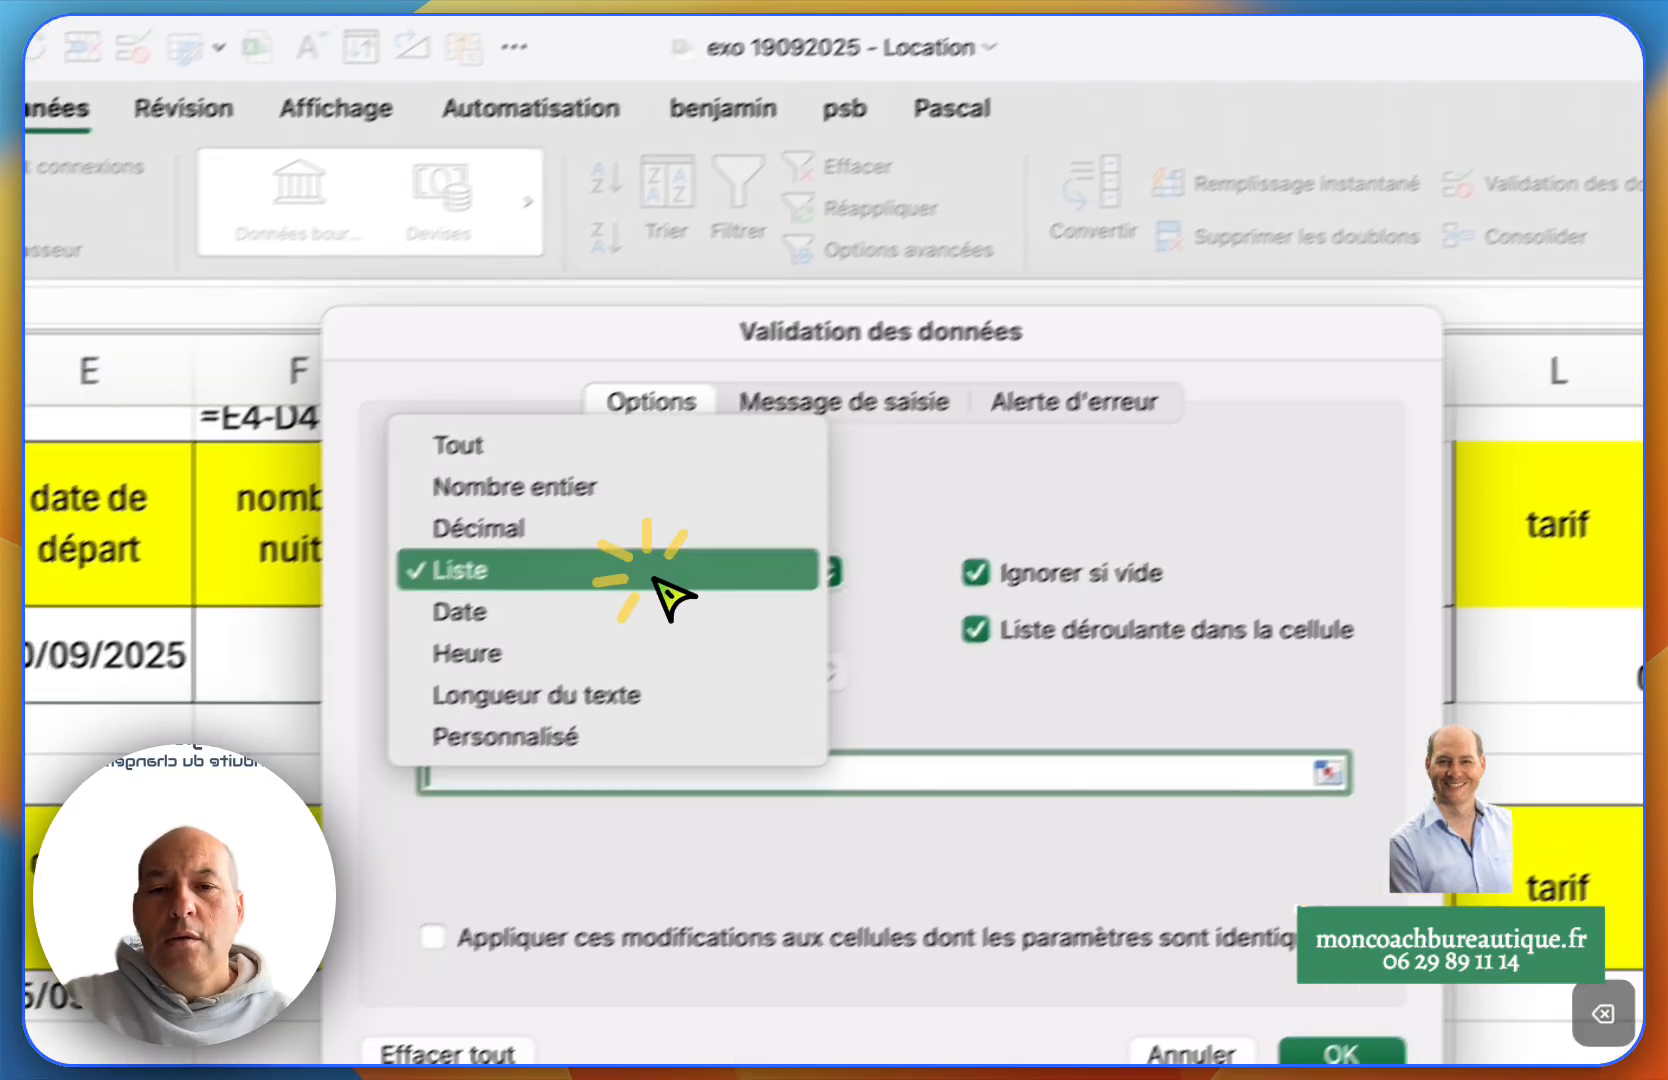
pyautogui.click(629, 450)
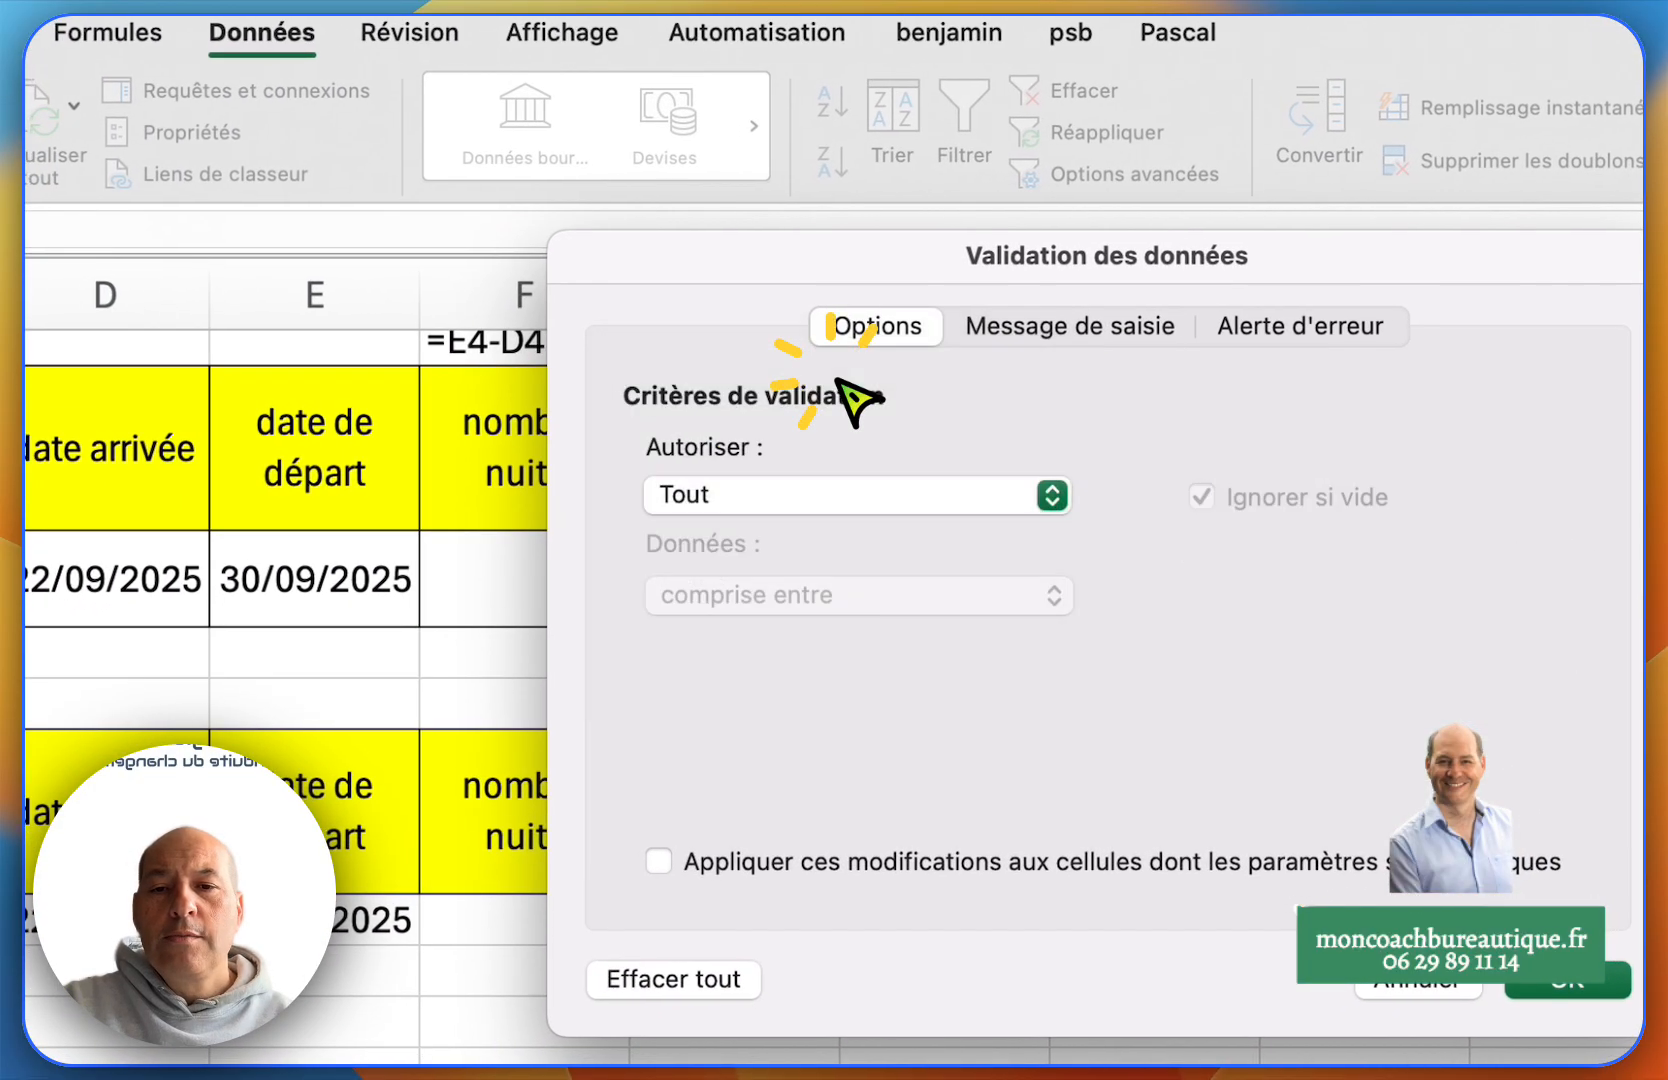
pyautogui.click(805, 493)
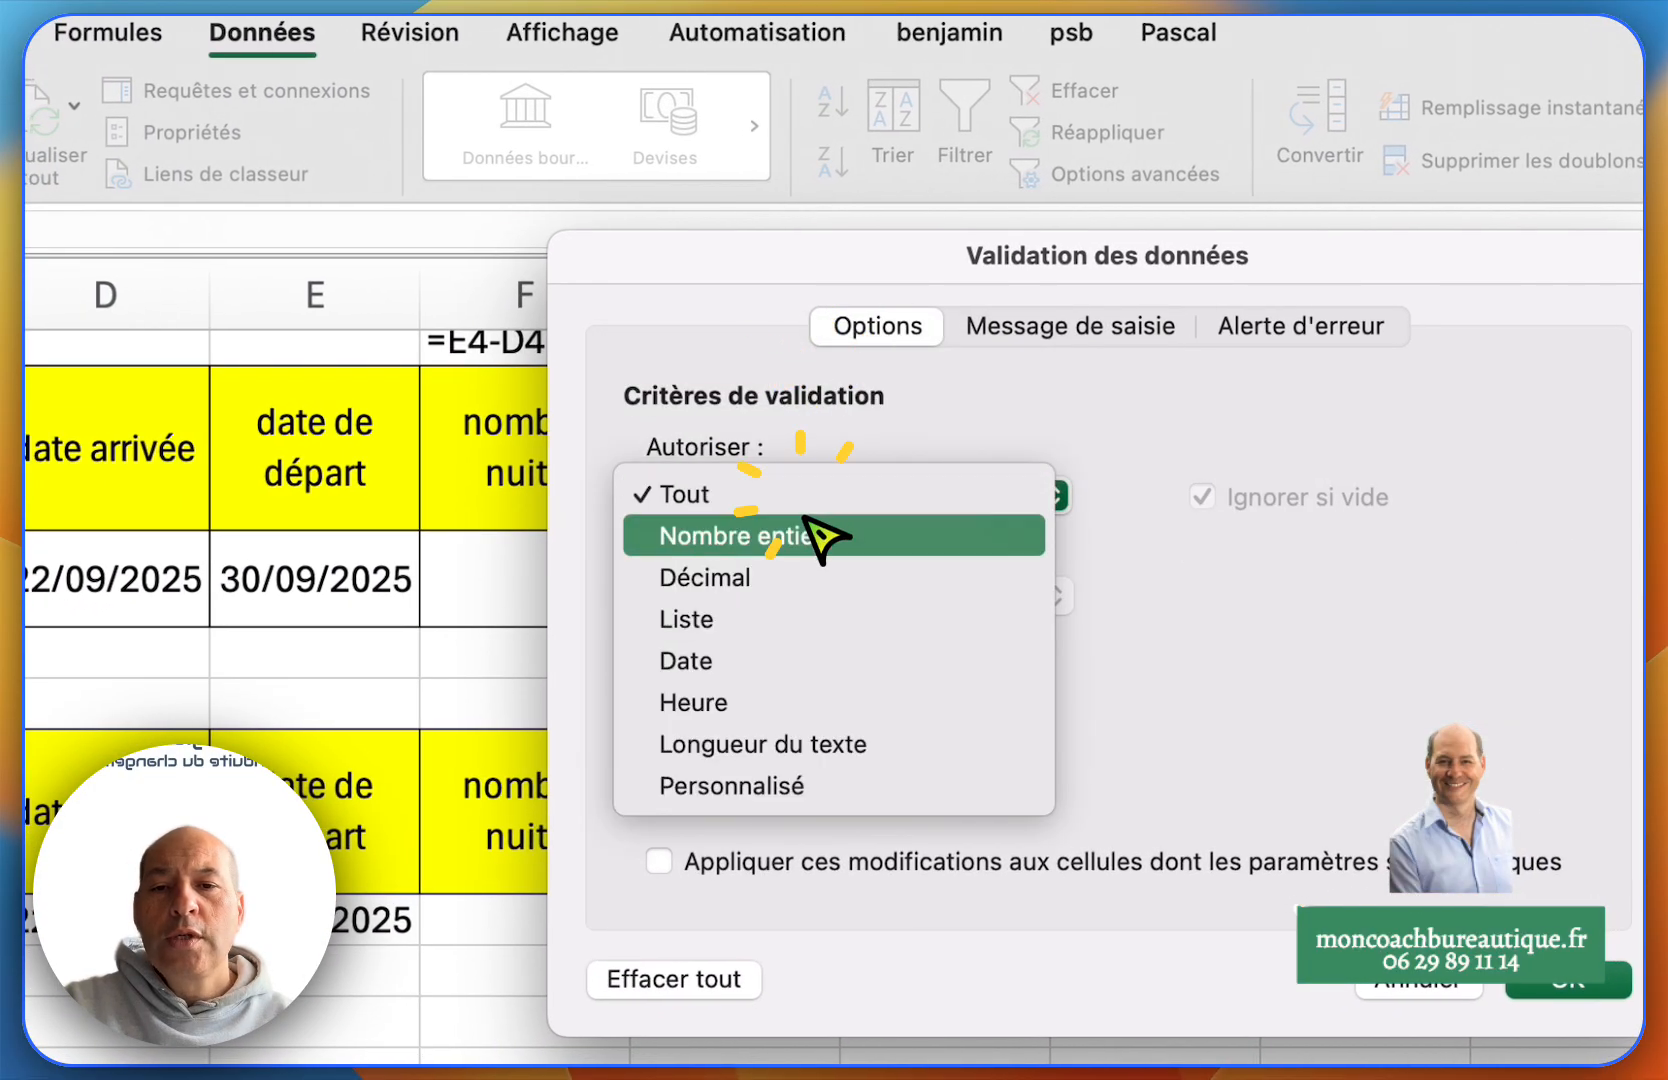
pyautogui.click(785, 615)
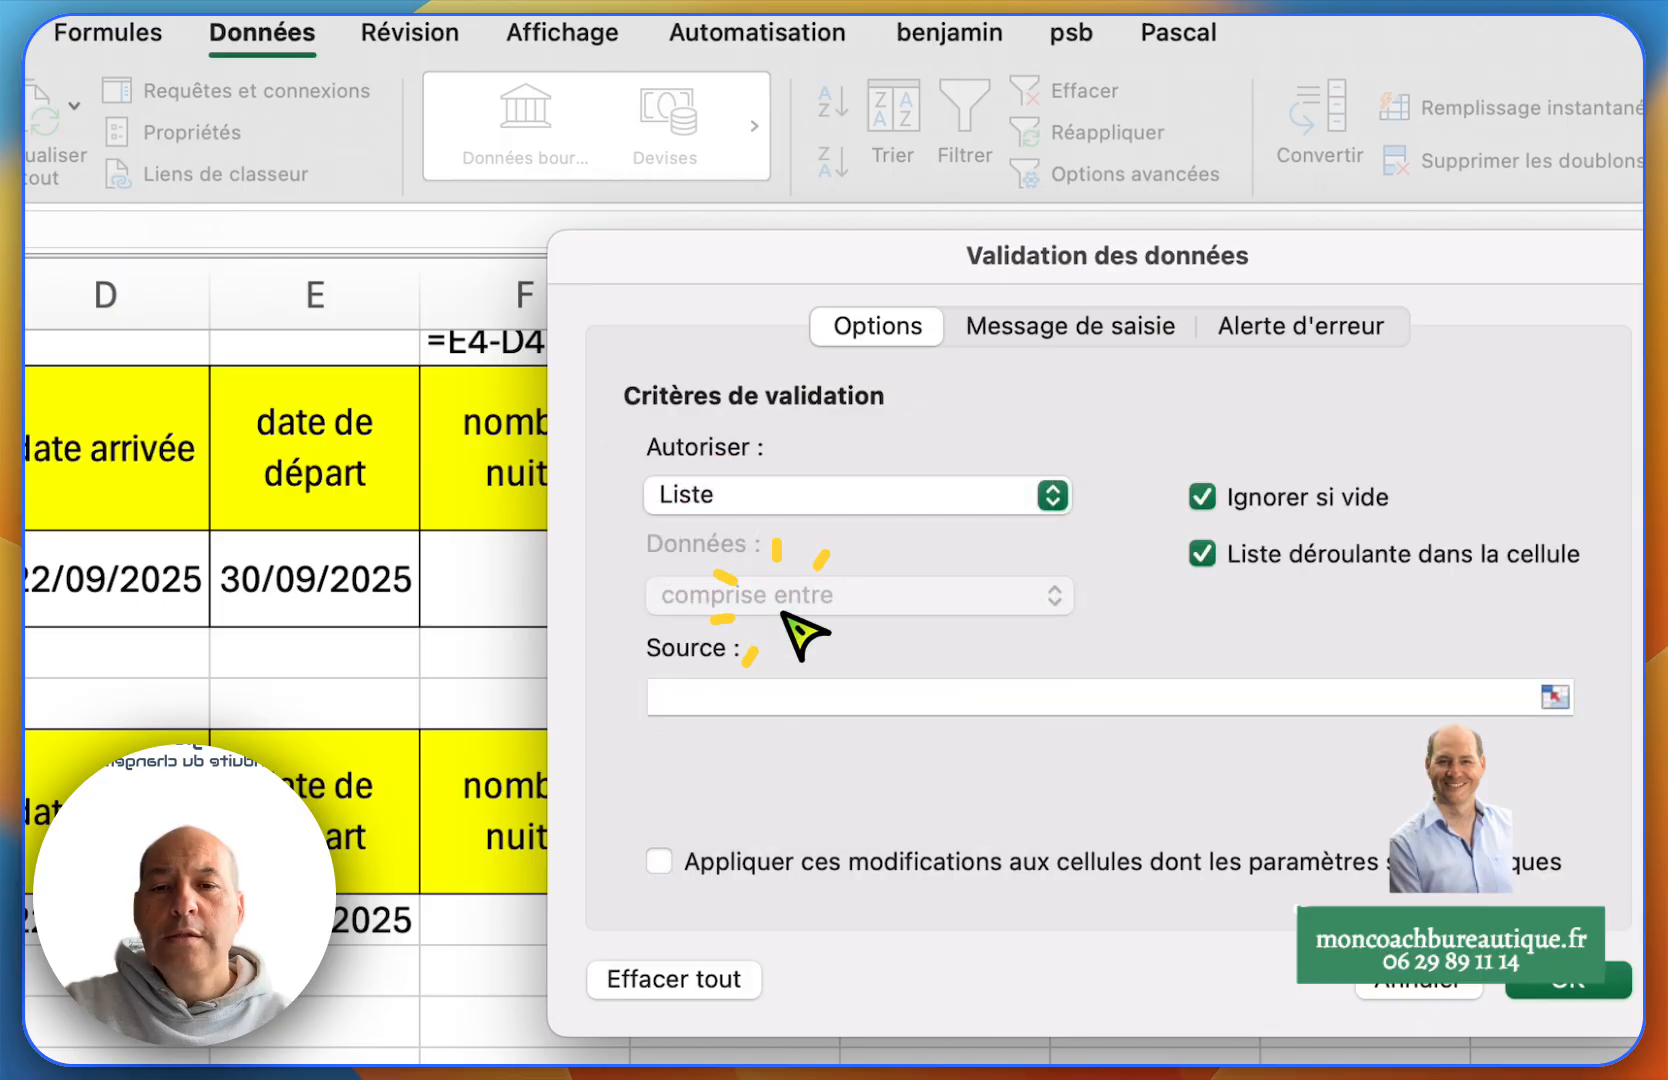
pyautogui.click(785, 700)
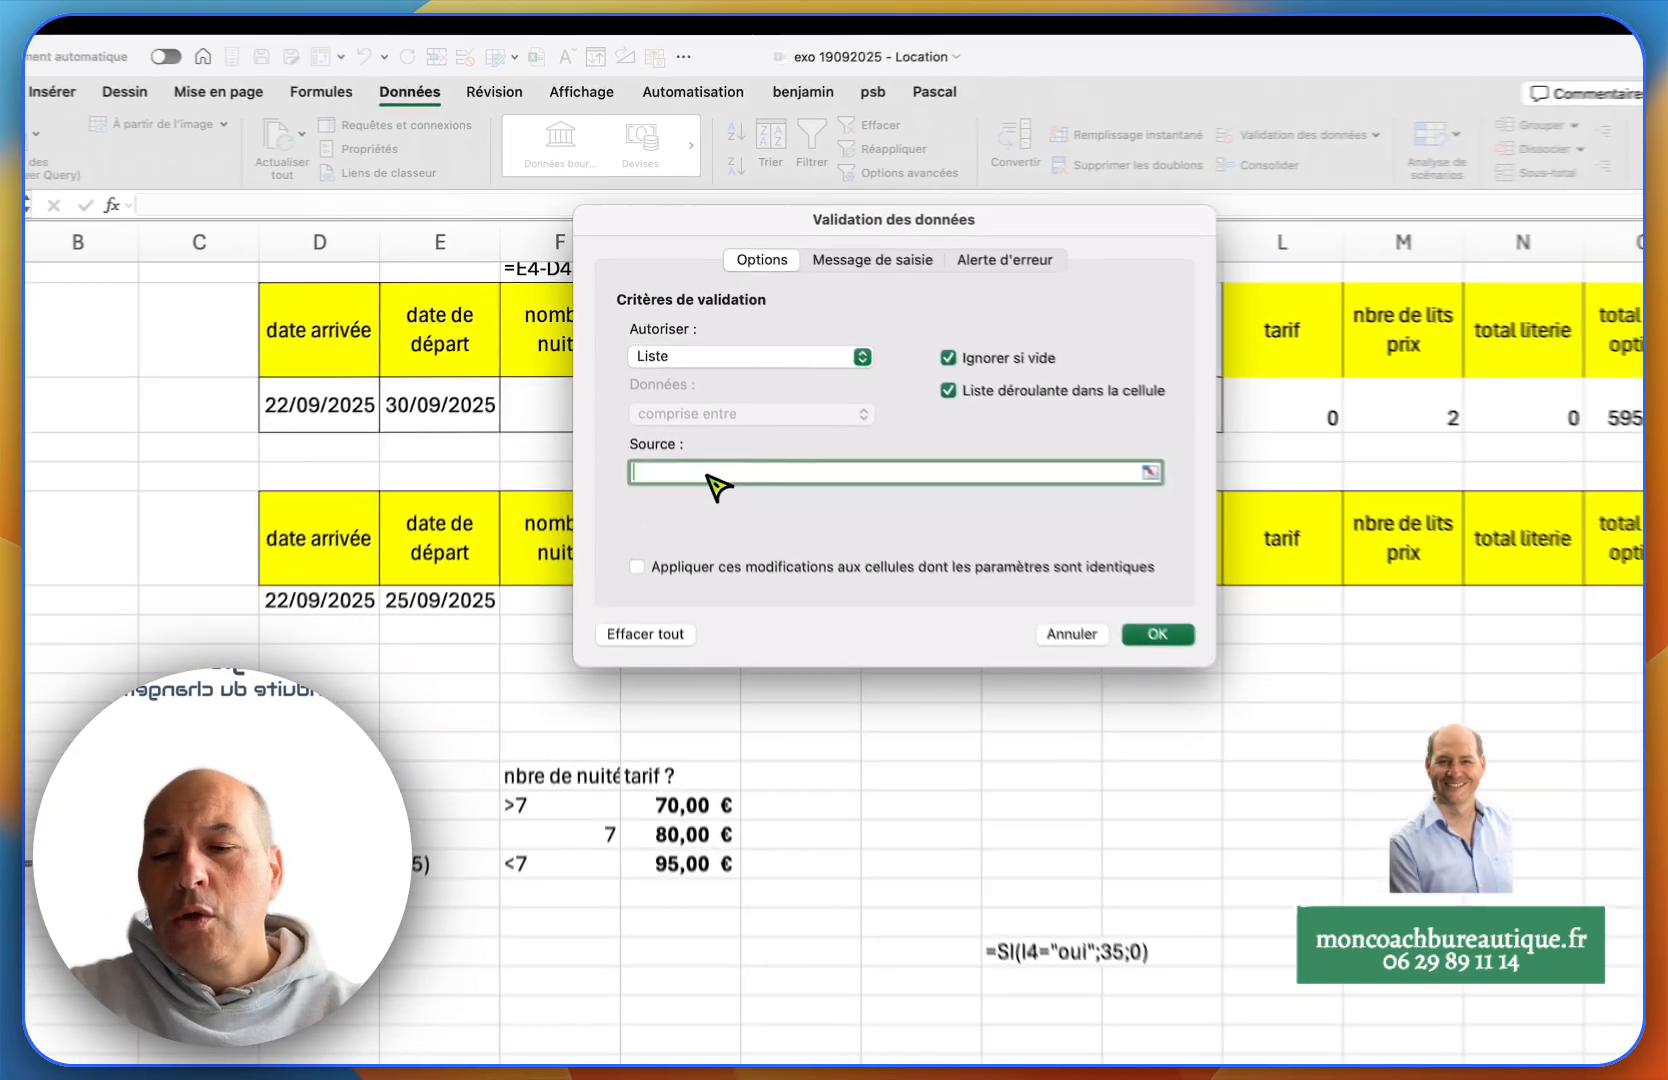
pyautogui.write('oui;non')
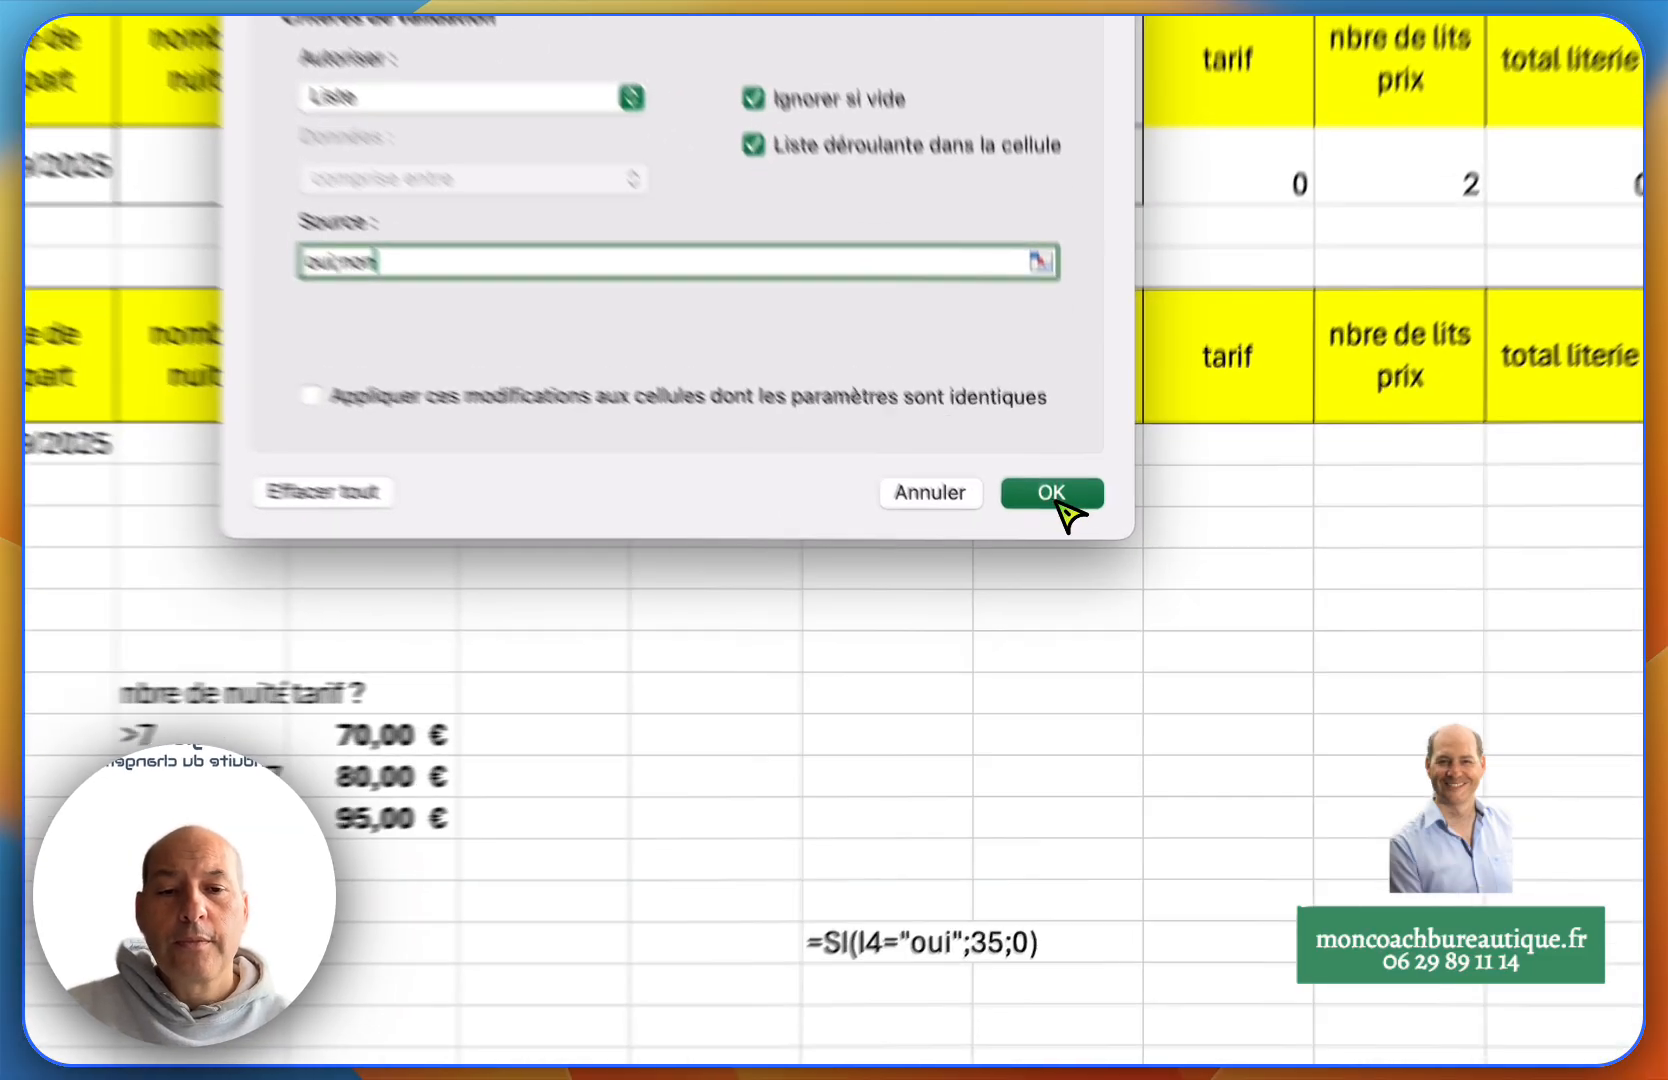
pyautogui.click(1087, 575)
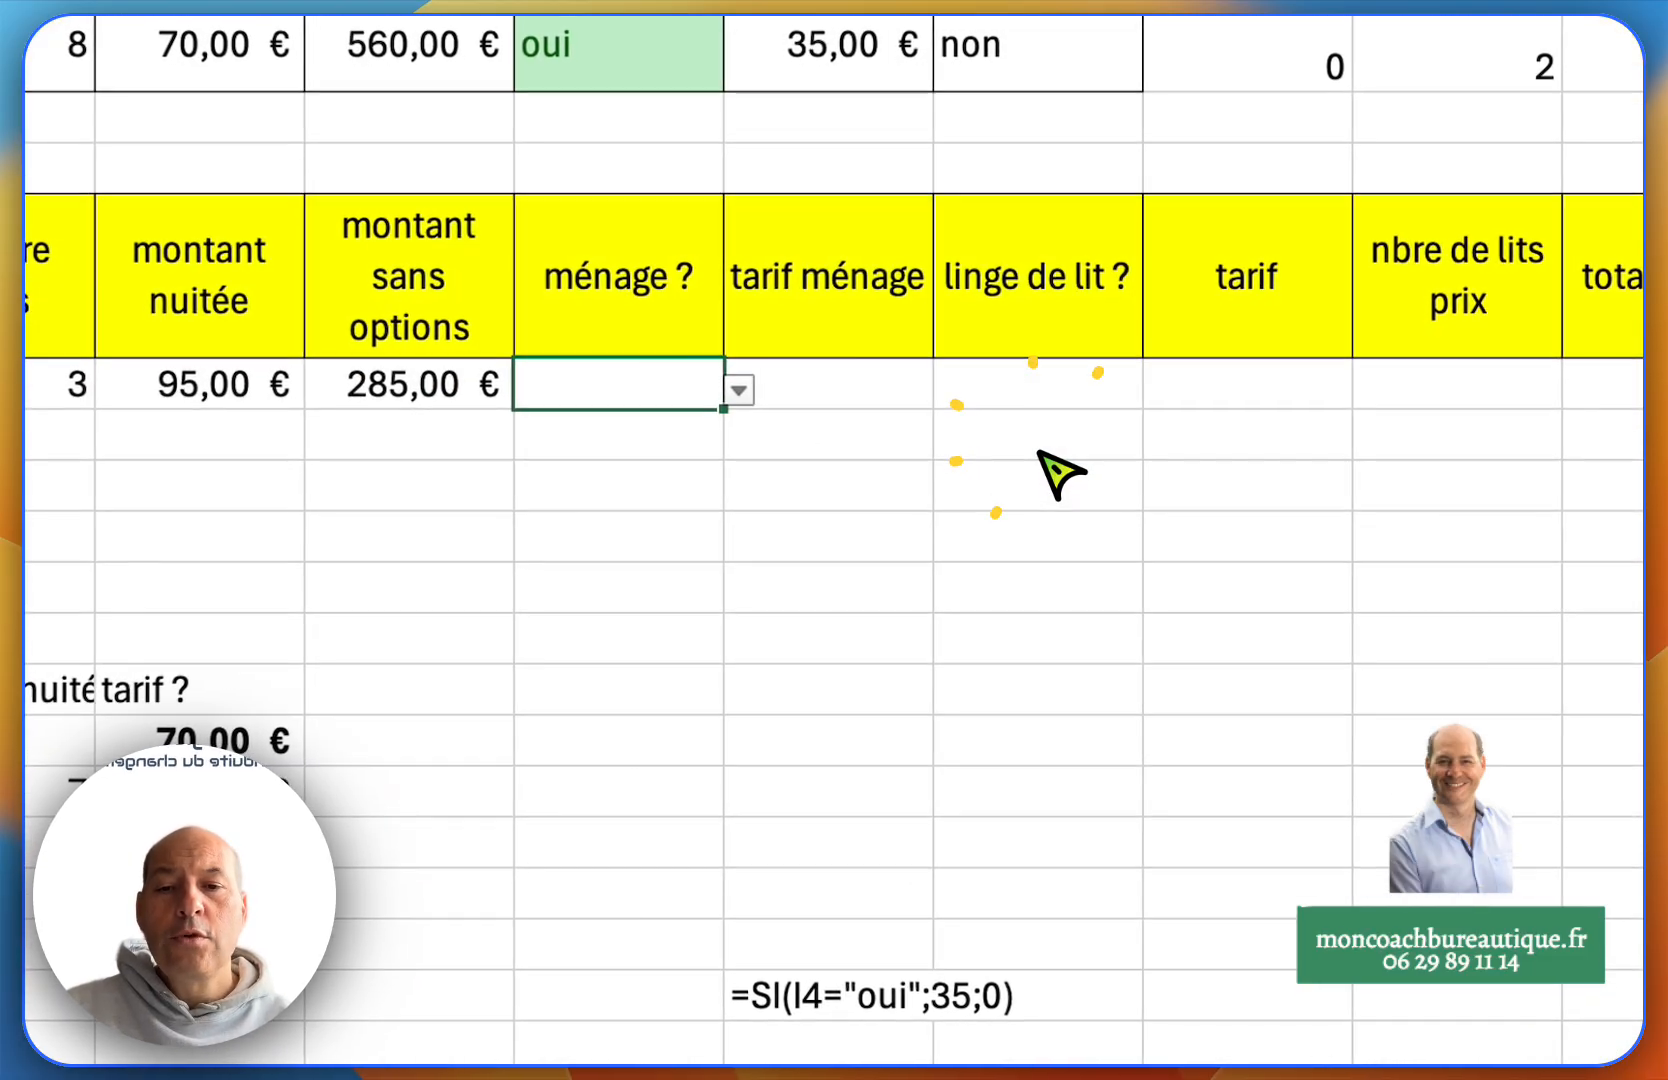
# - Copy the oui/non dropdown list from I8 to the linge de lit ? cell K8
pyautogui.click(748, 399)
pyautogui.click(742, 398)
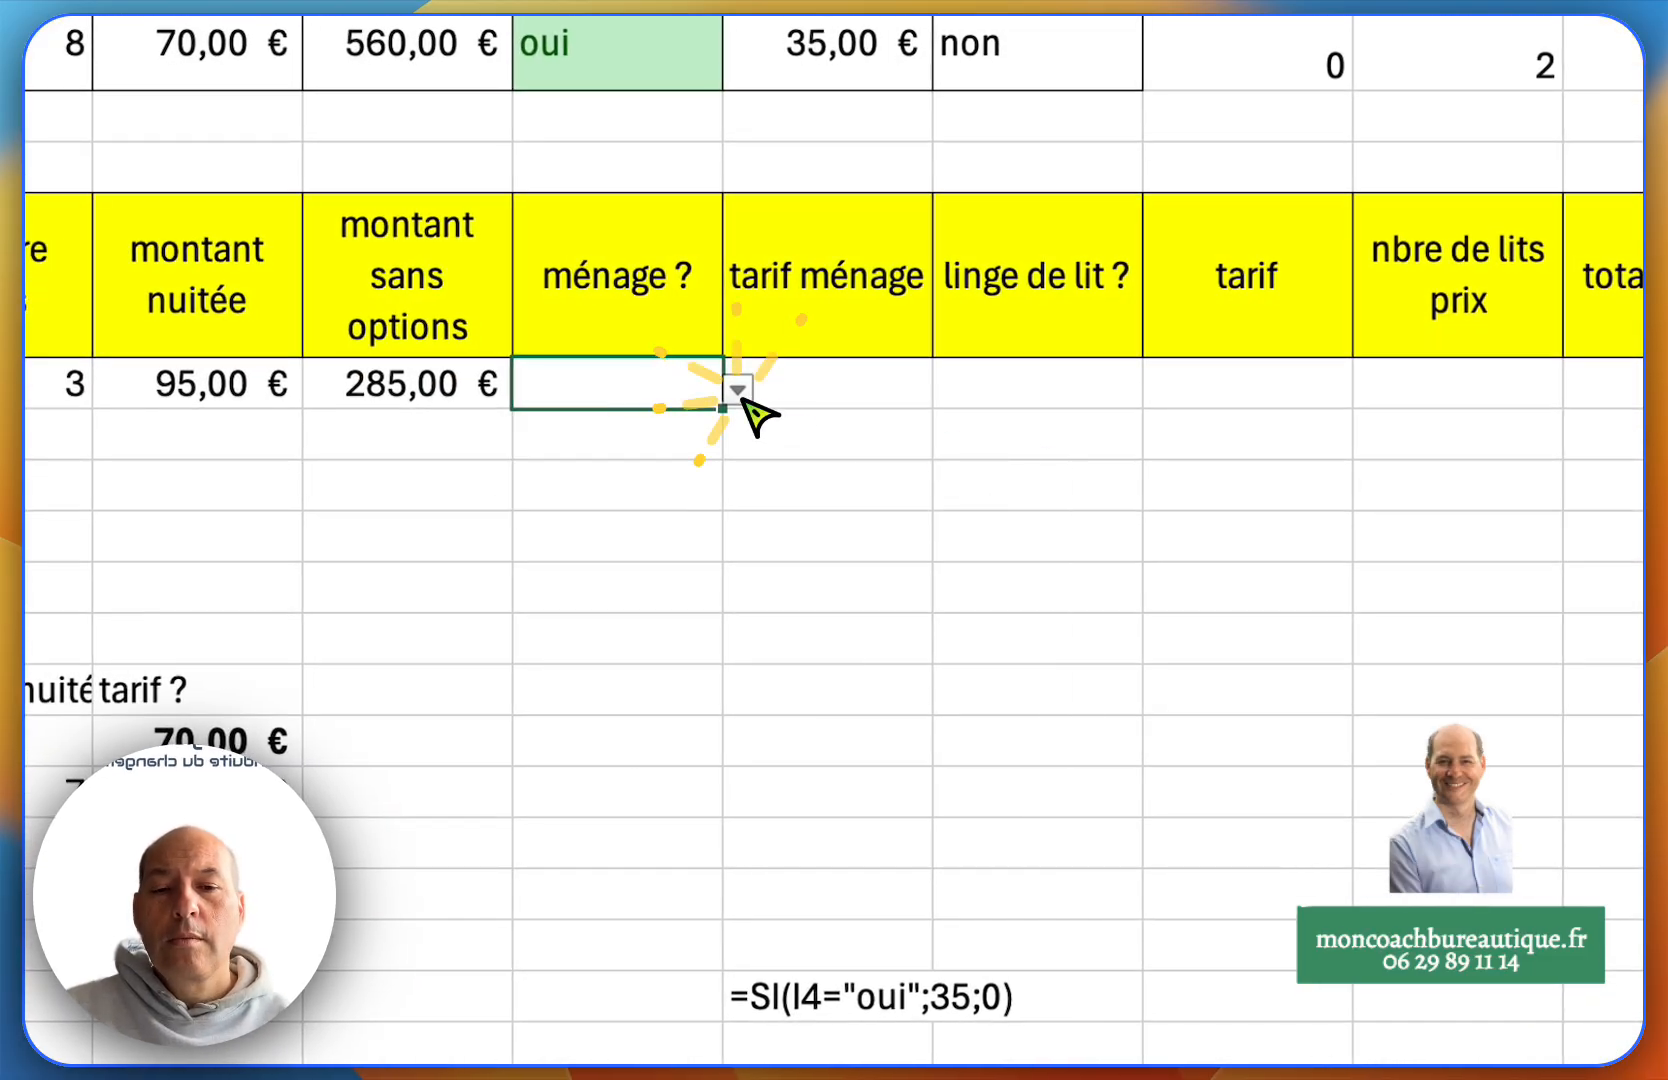
pyautogui.click(1000, 386)
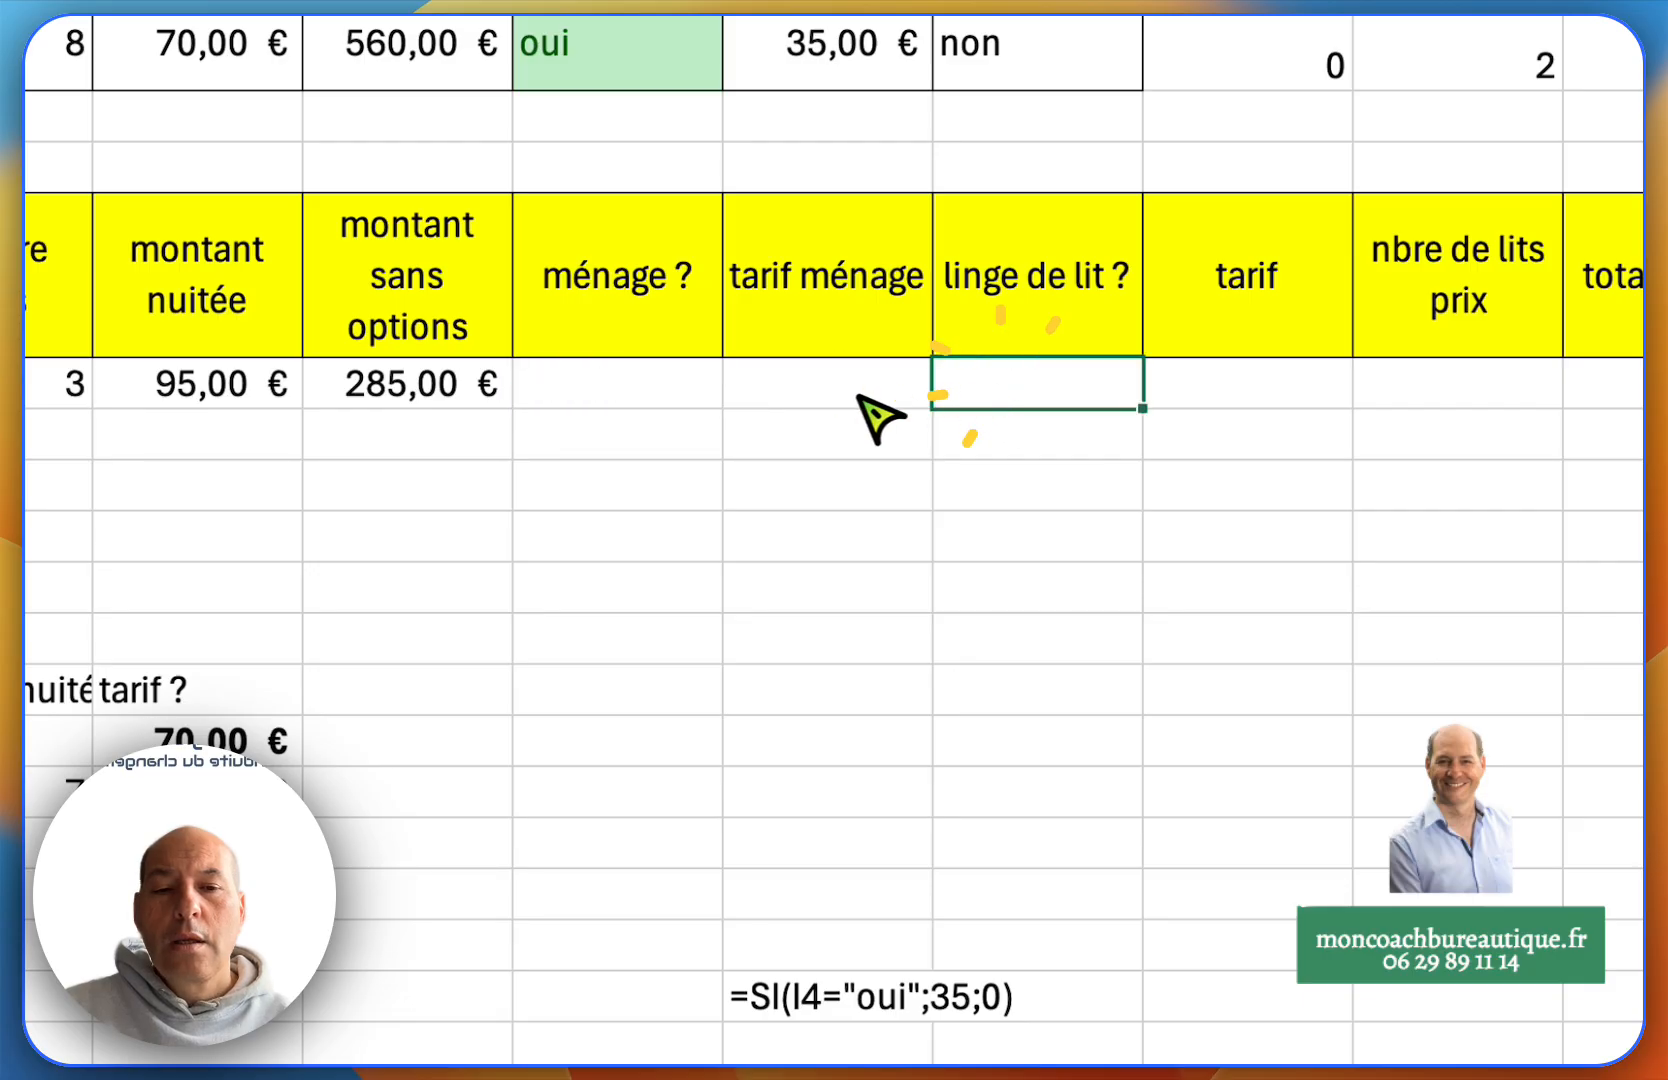
pyautogui.click(640, 396)
pyautogui.press('super+c')
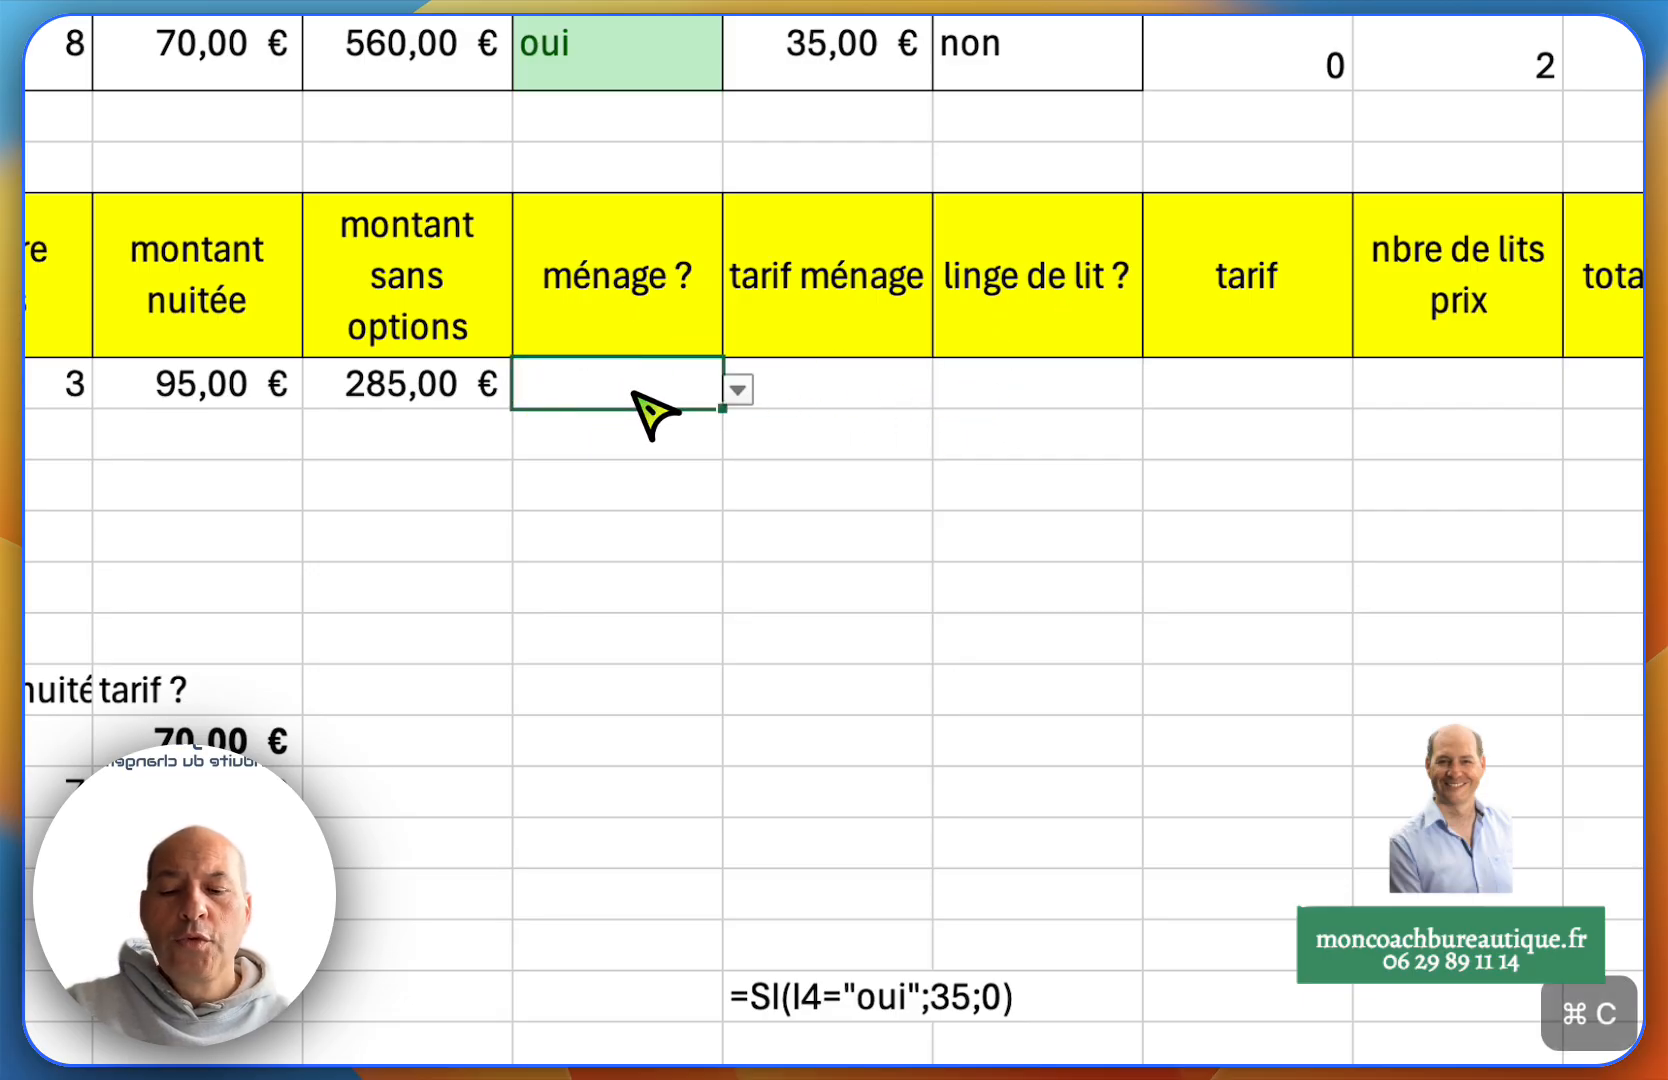
pyautogui.click(1032, 390)
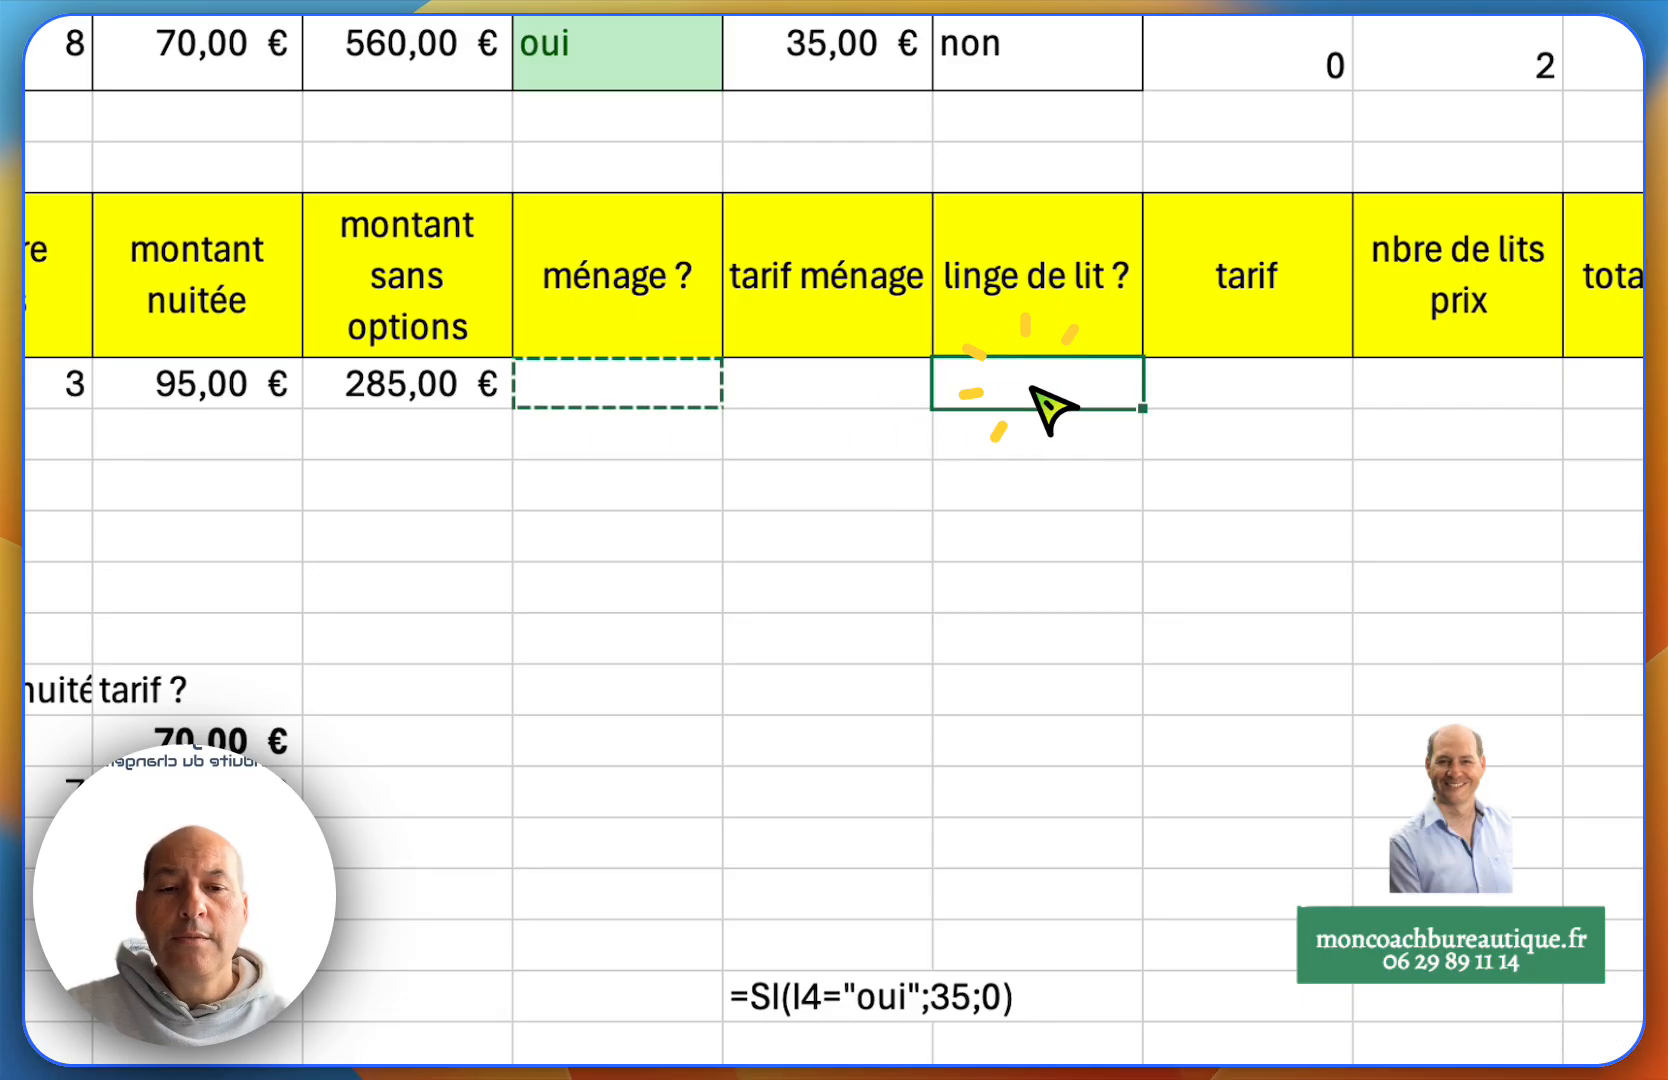
pyautogui.press('Return')
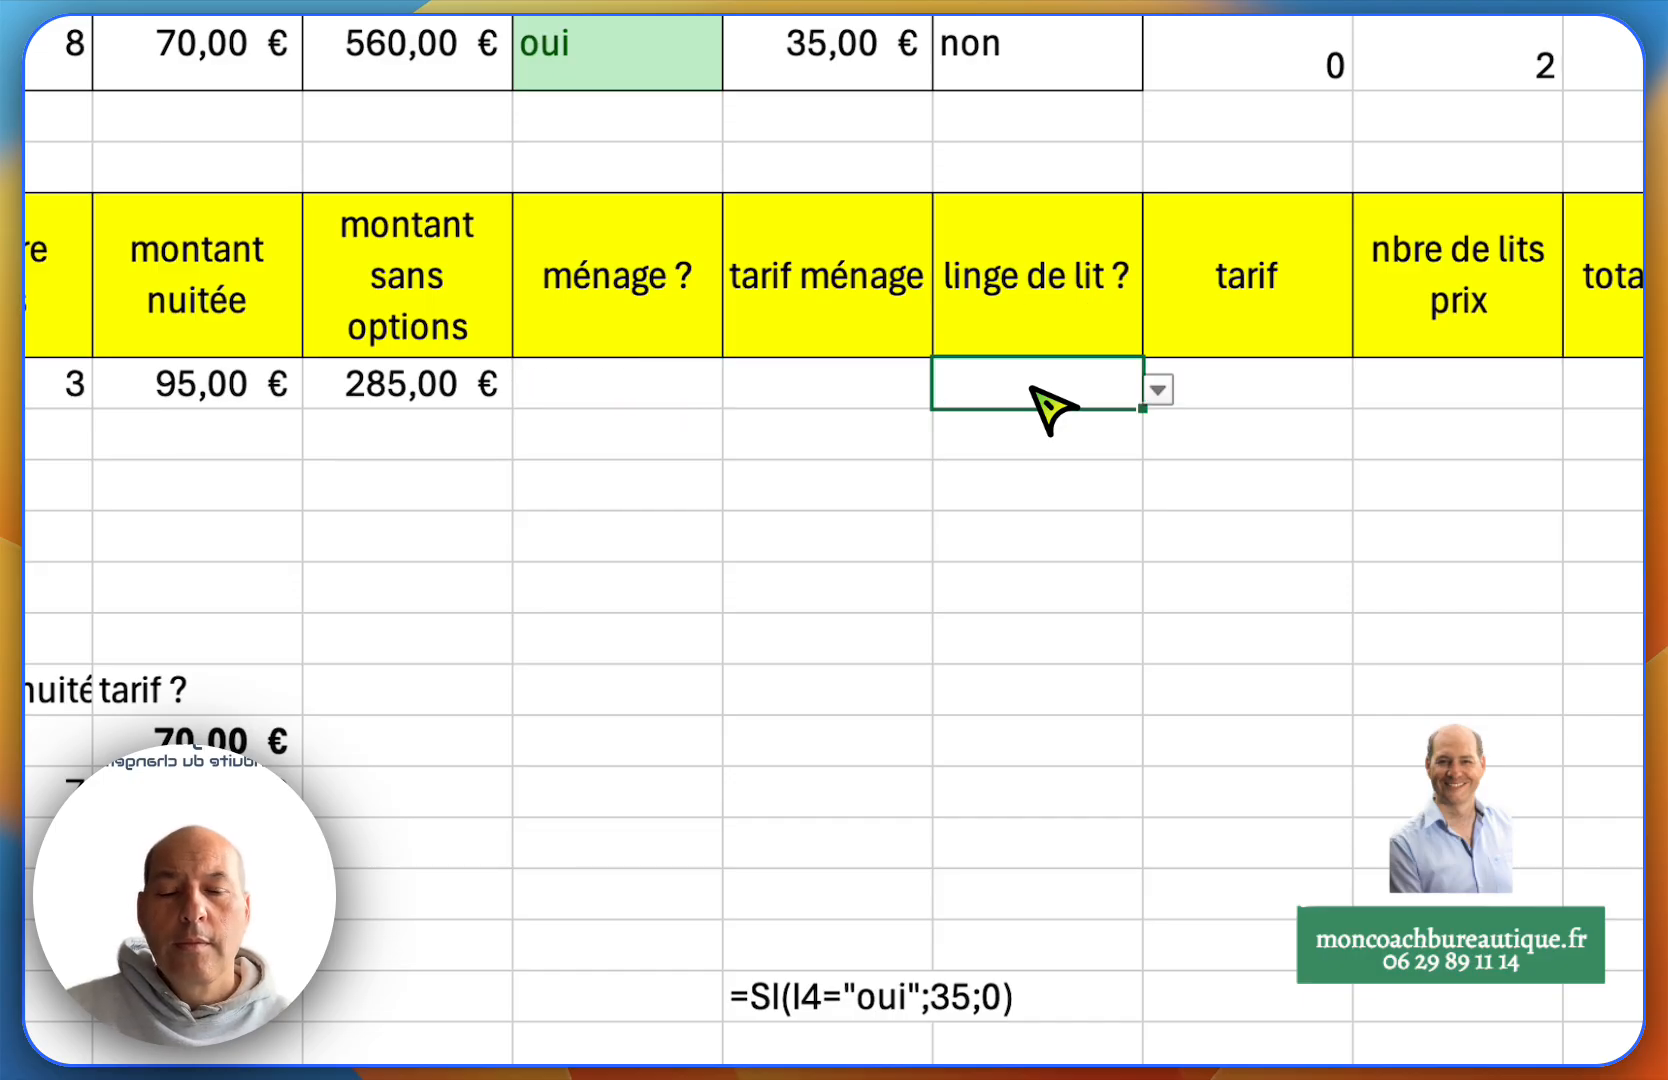
# - Enter the label option ménage in I14 with the price 35 beneath it in I15
pyautogui.click(845, 410)
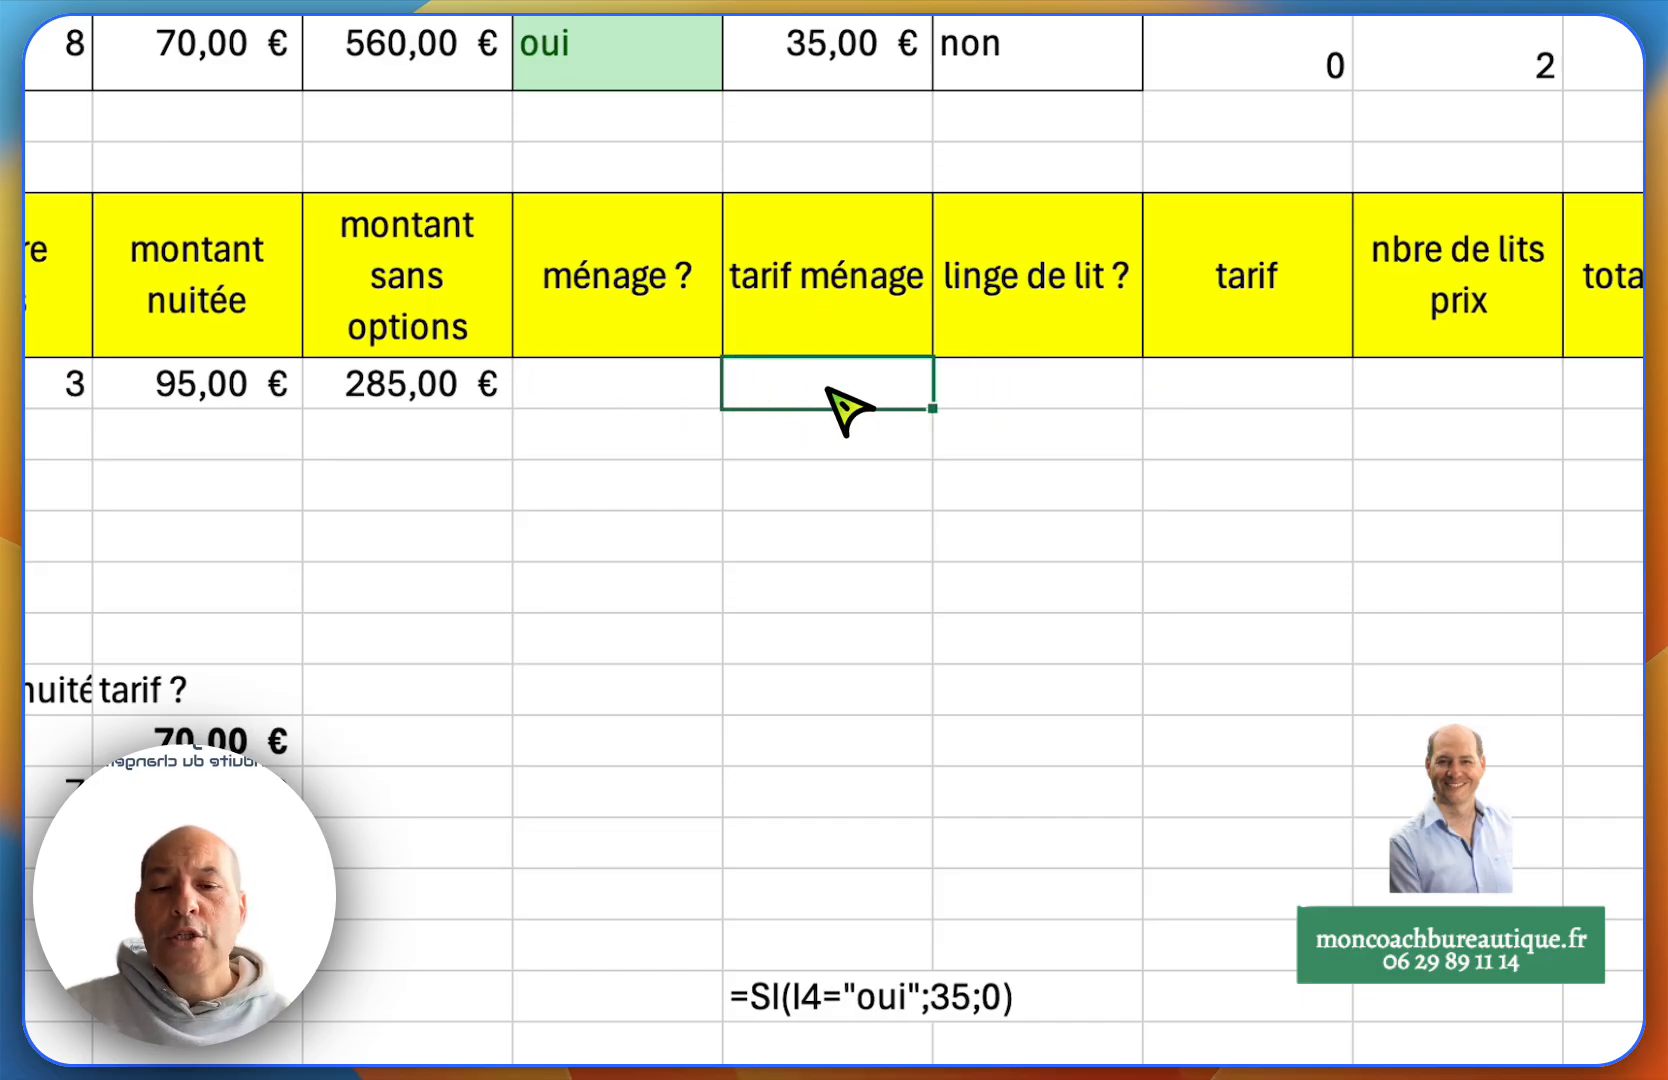
pyautogui.click(718, 708)
pyautogui.write('opti')
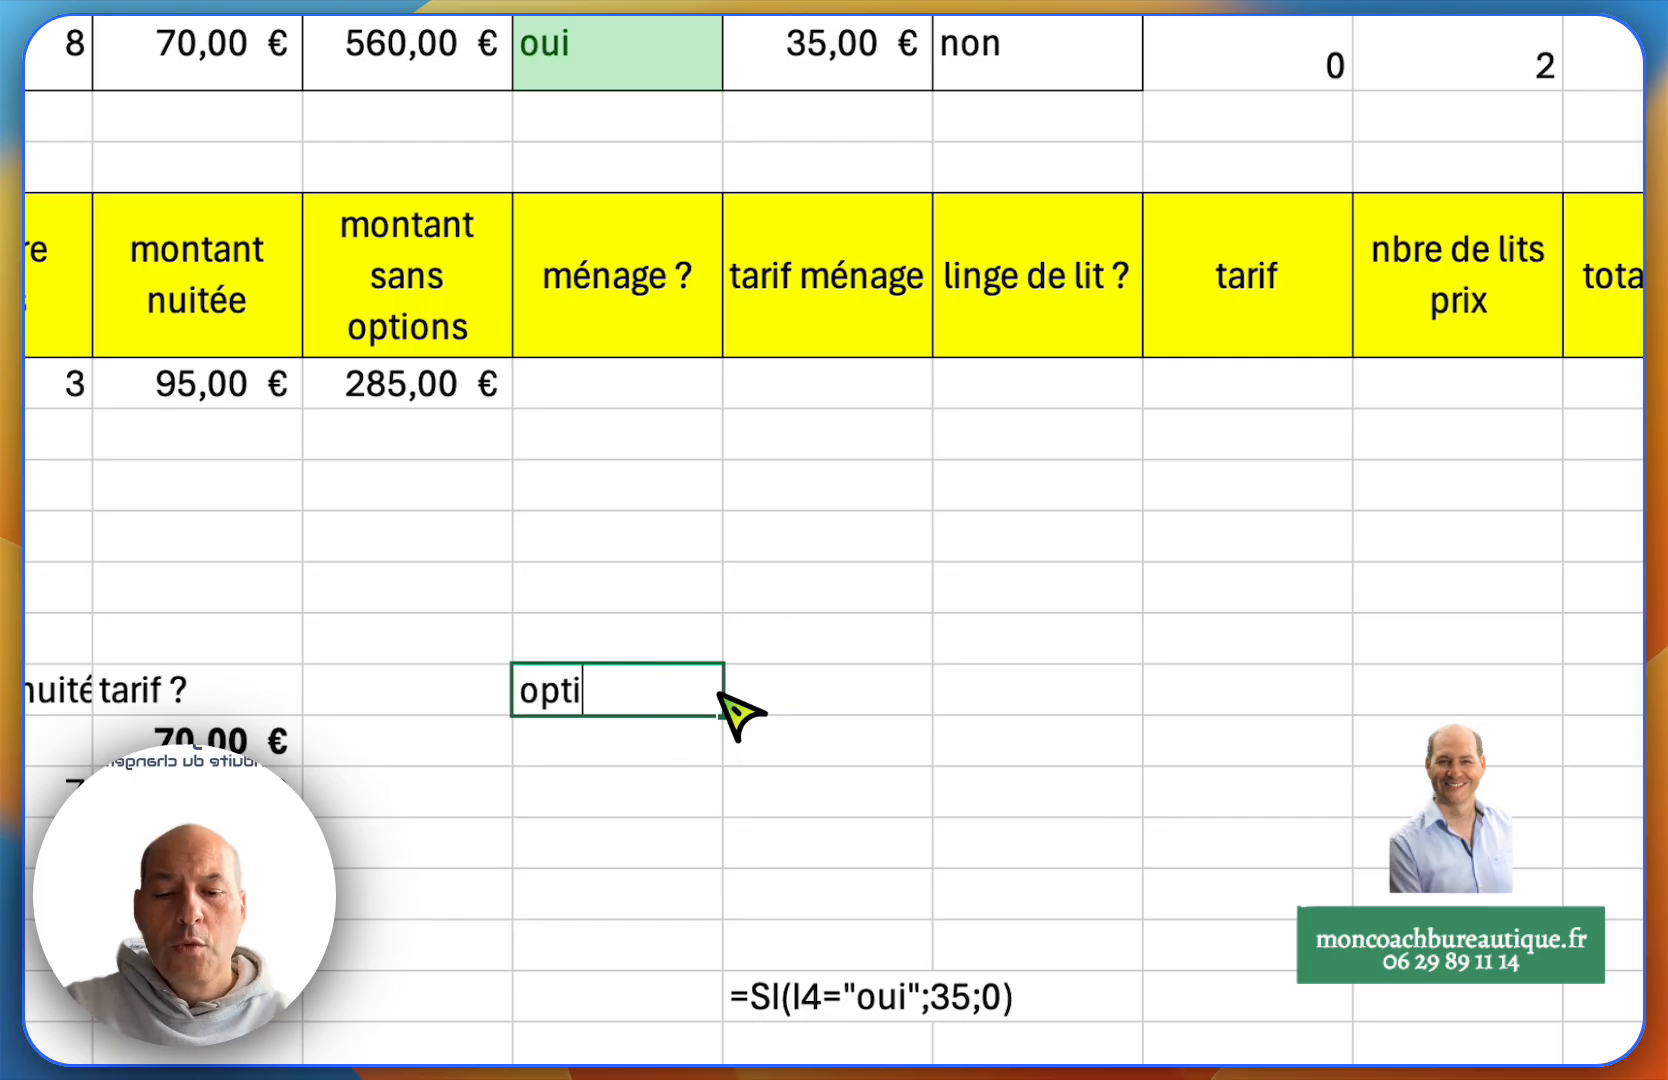
pyautogui.write('on ménage')
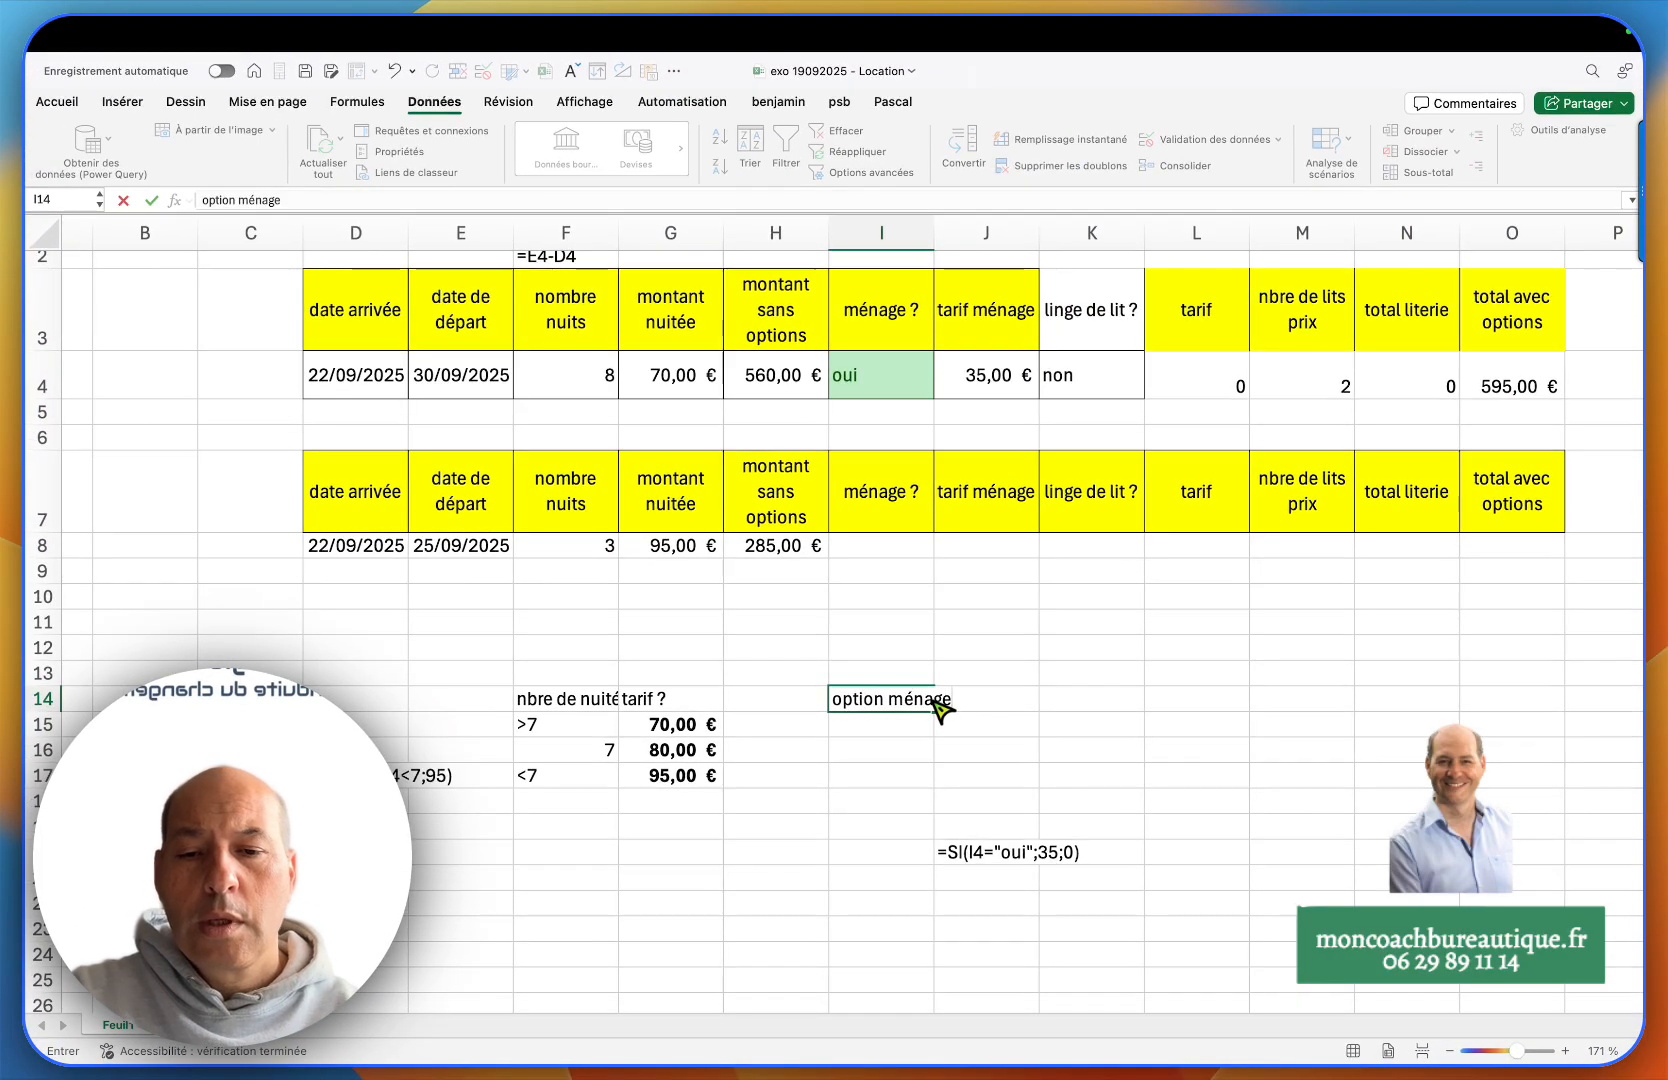
pyautogui.press('Return')
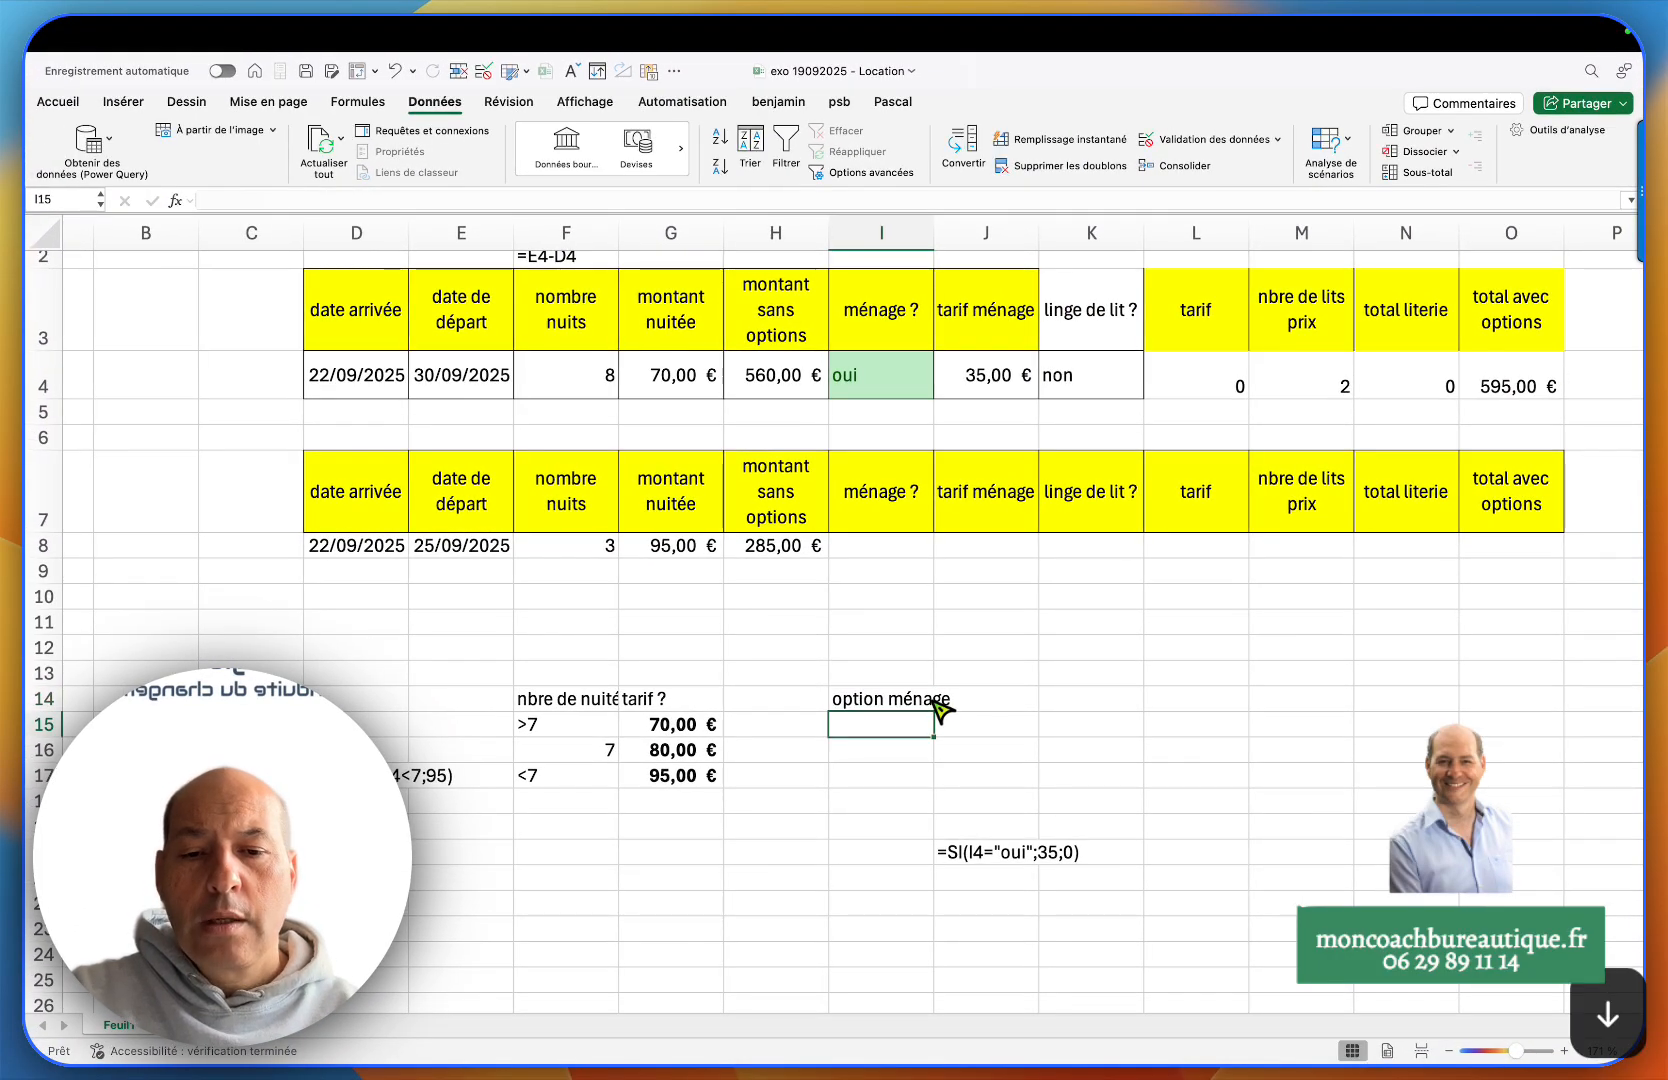
pyautogui.write('35')
# - Enter the label option literie in J14 with the price 35 beneath it in J15
pyautogui.click(940, 704)
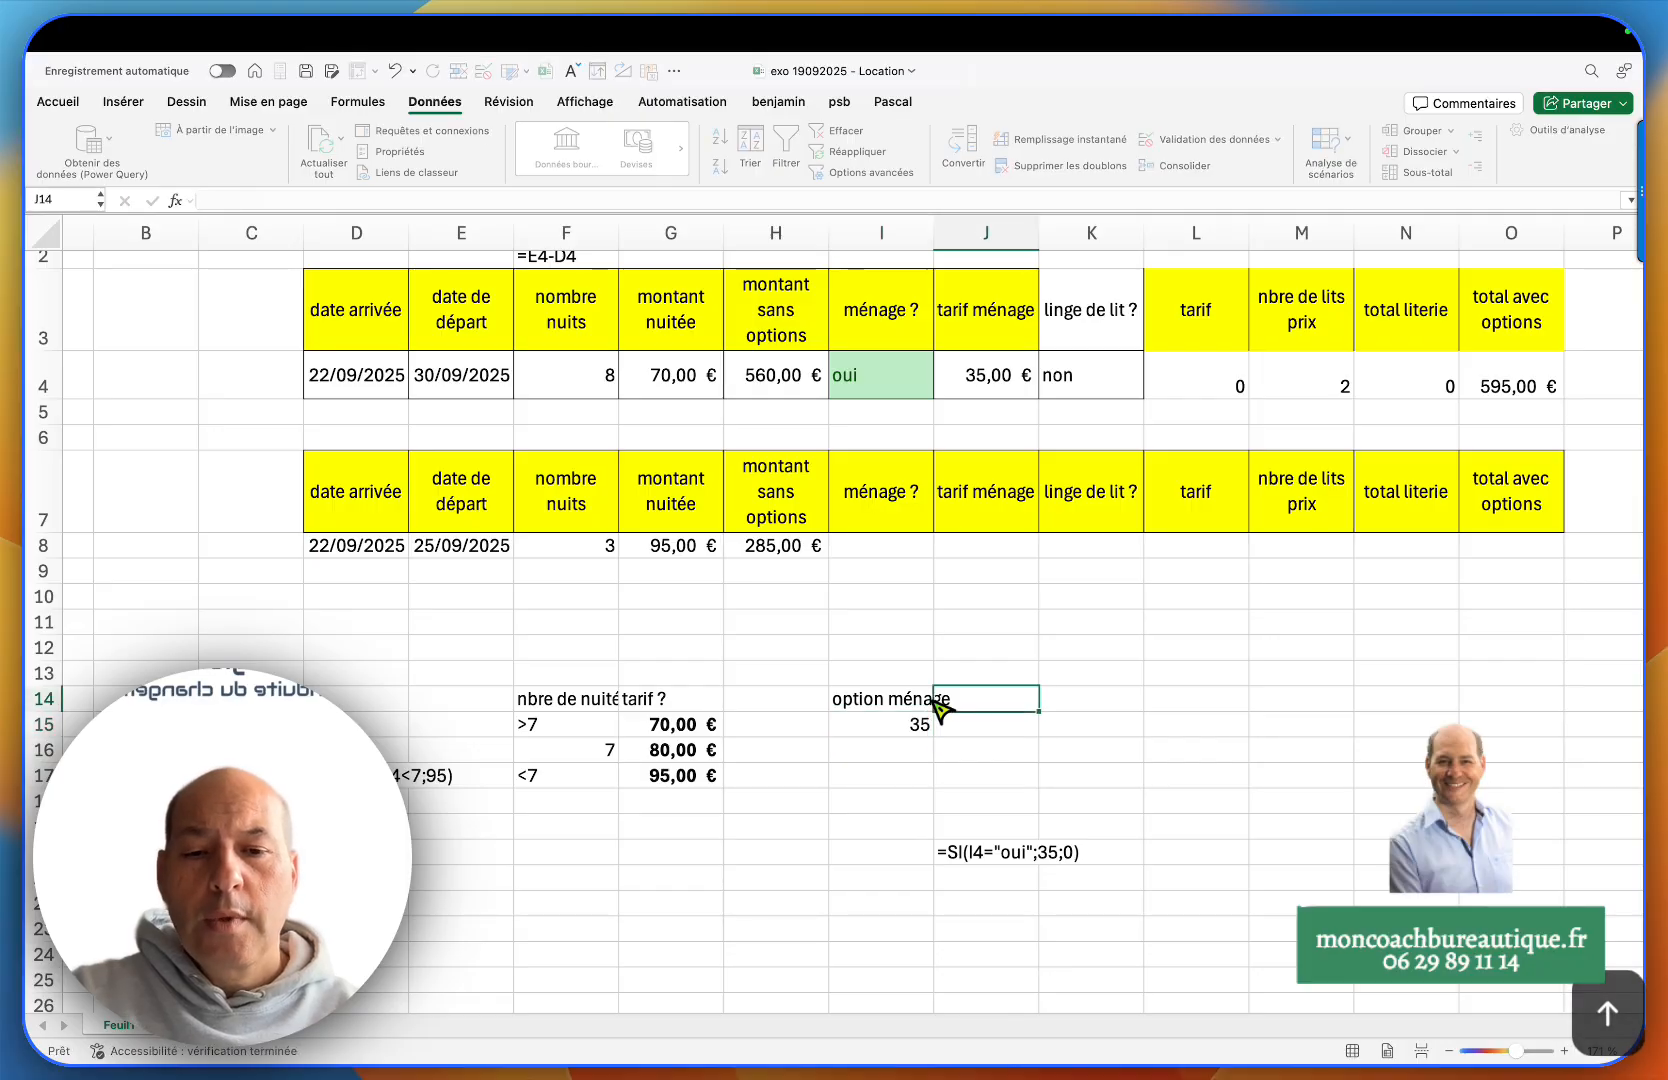
pyautogui.write('option literie')
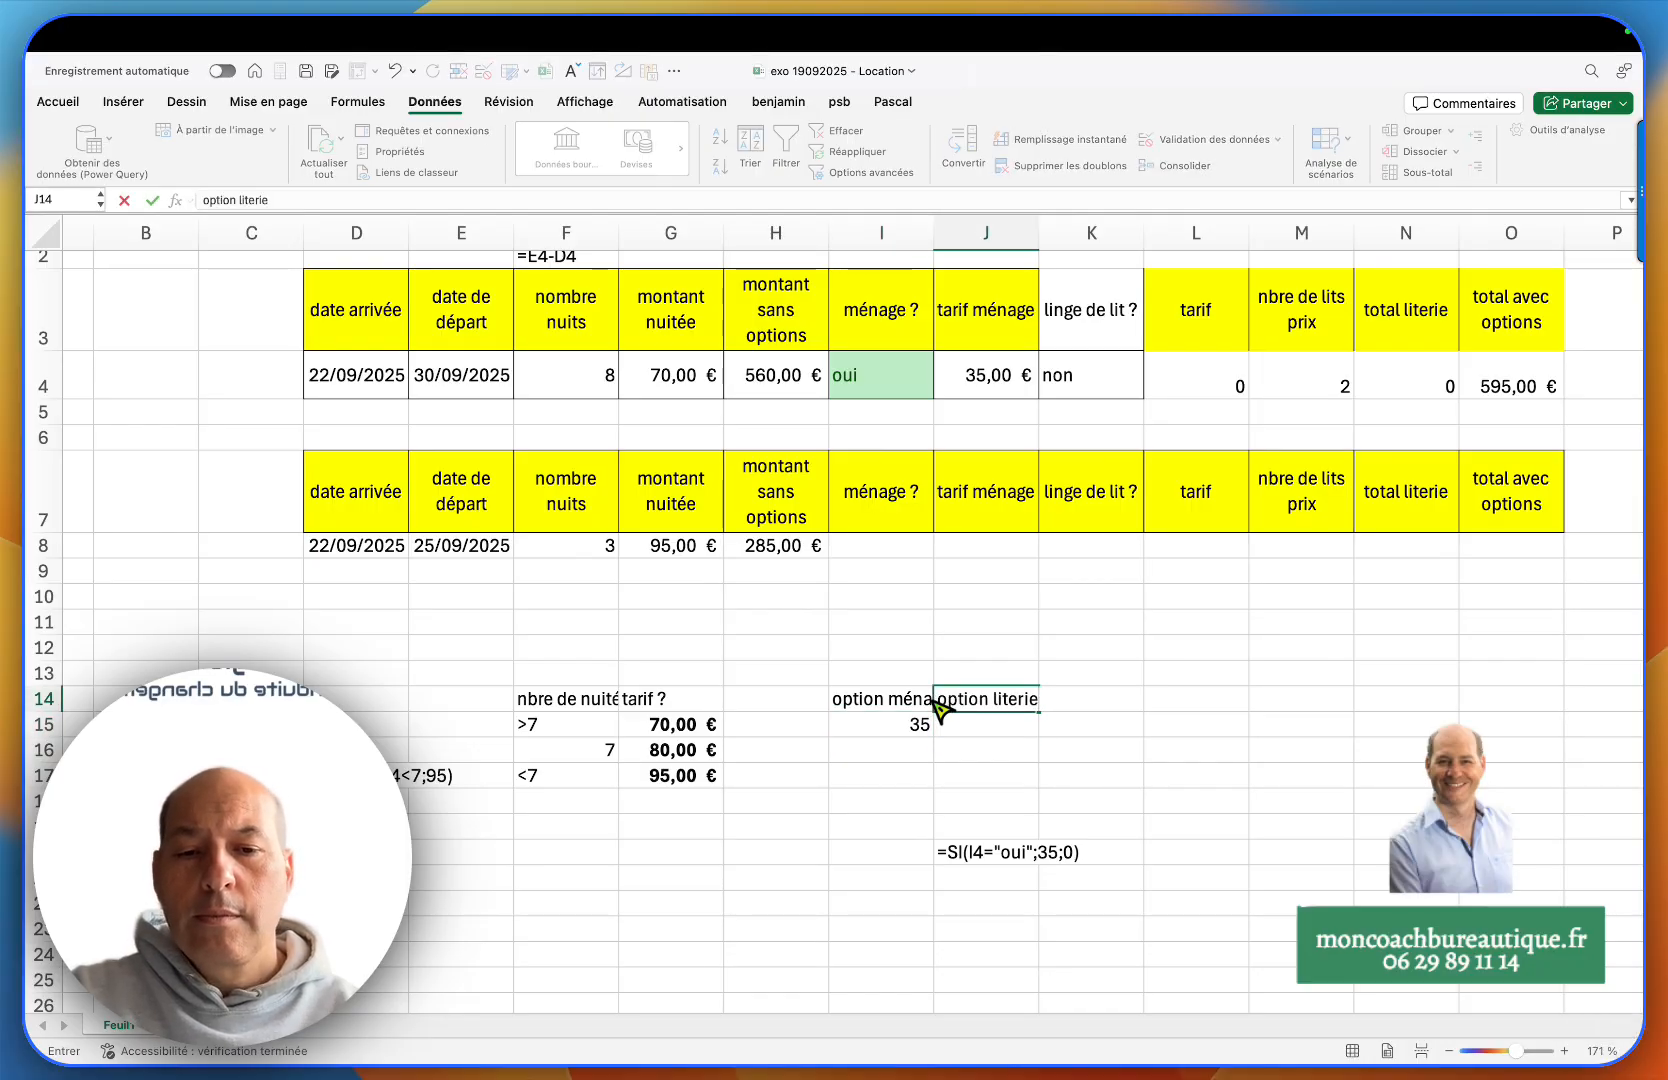
pyautogui.press('Return')
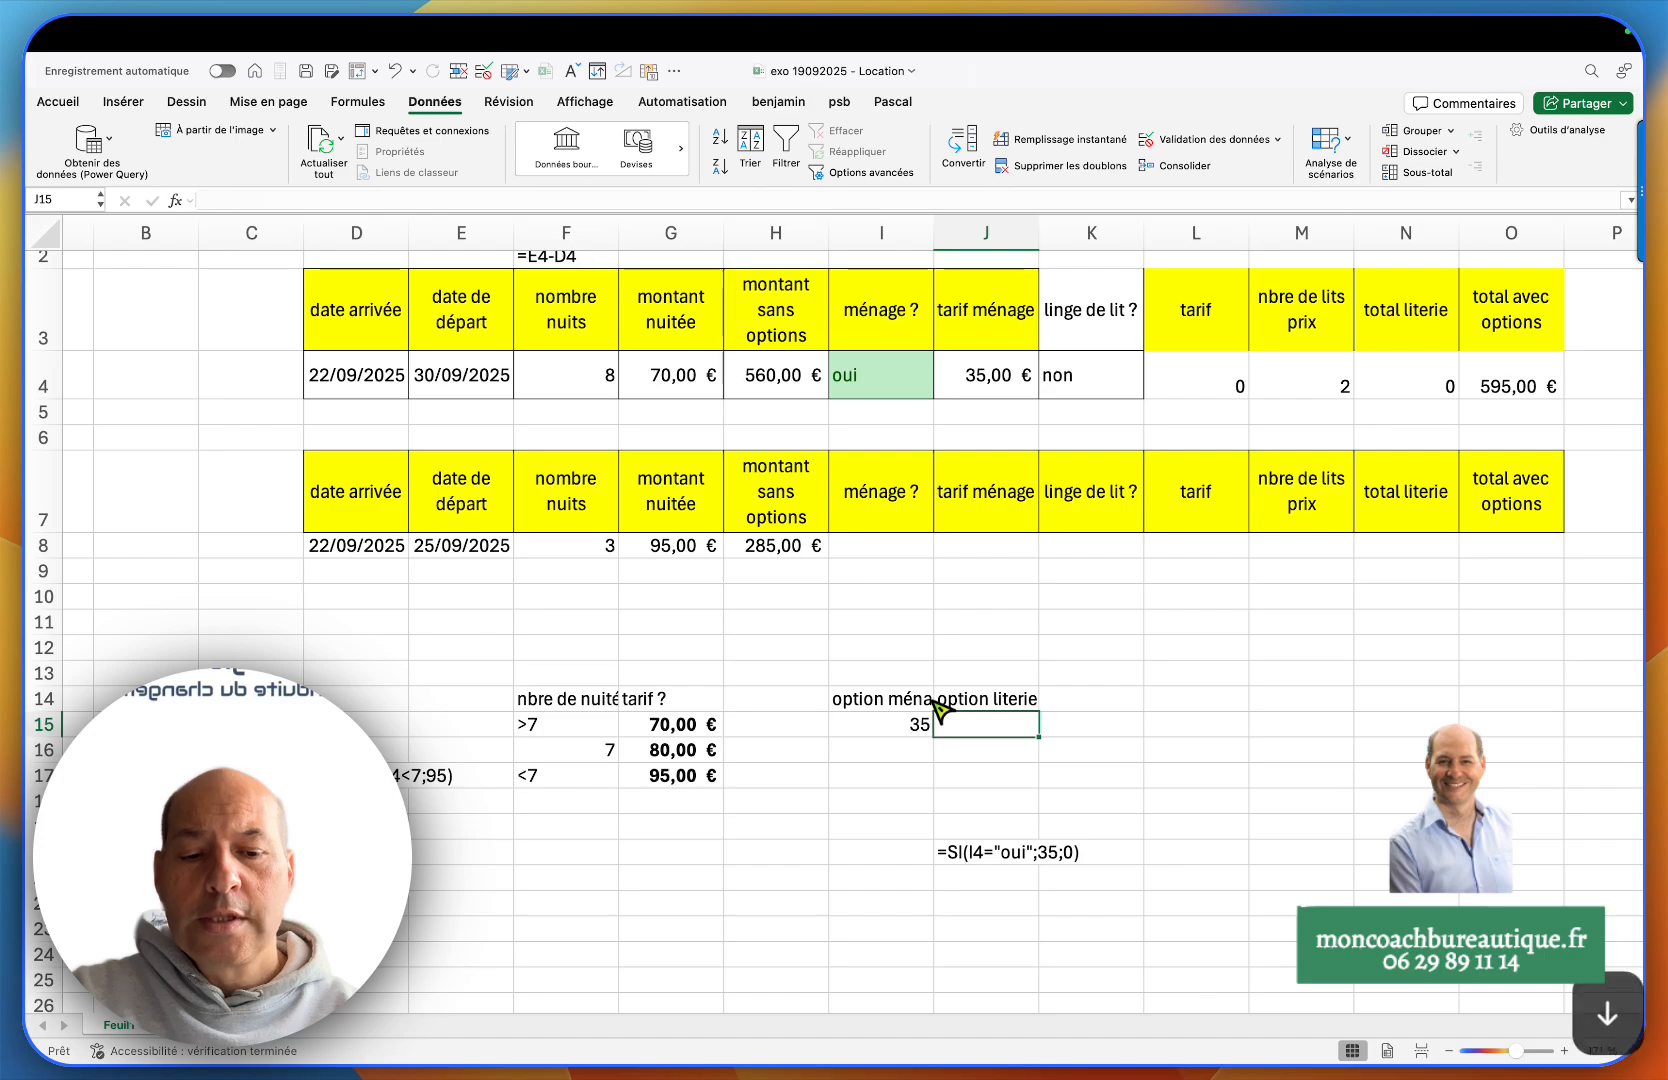
pyautogui.write('35')
# - Format the prices in I15:J15 as bold euro accounting values and copy the ménage ? header's formatting onto the labels in I14:J14
pyautogui.moveTo(905, 726); pyautogui.dragTo(981, 730)
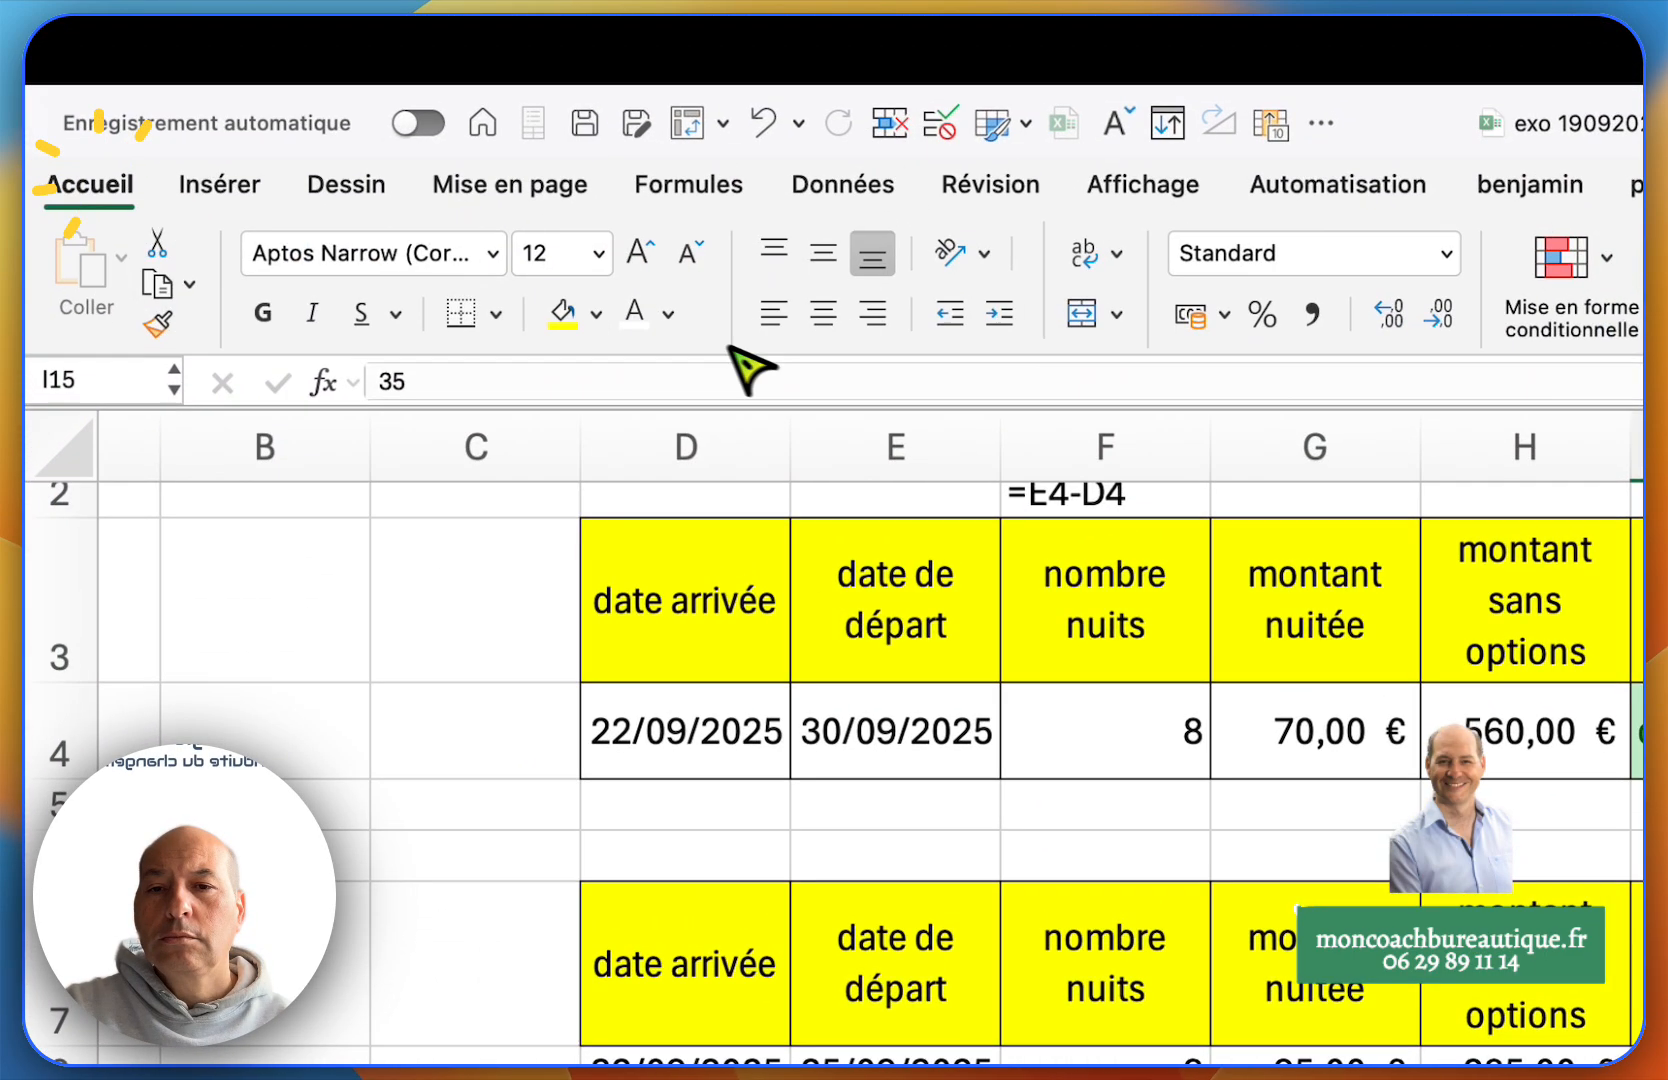
pyautogui.click(1185, 325)
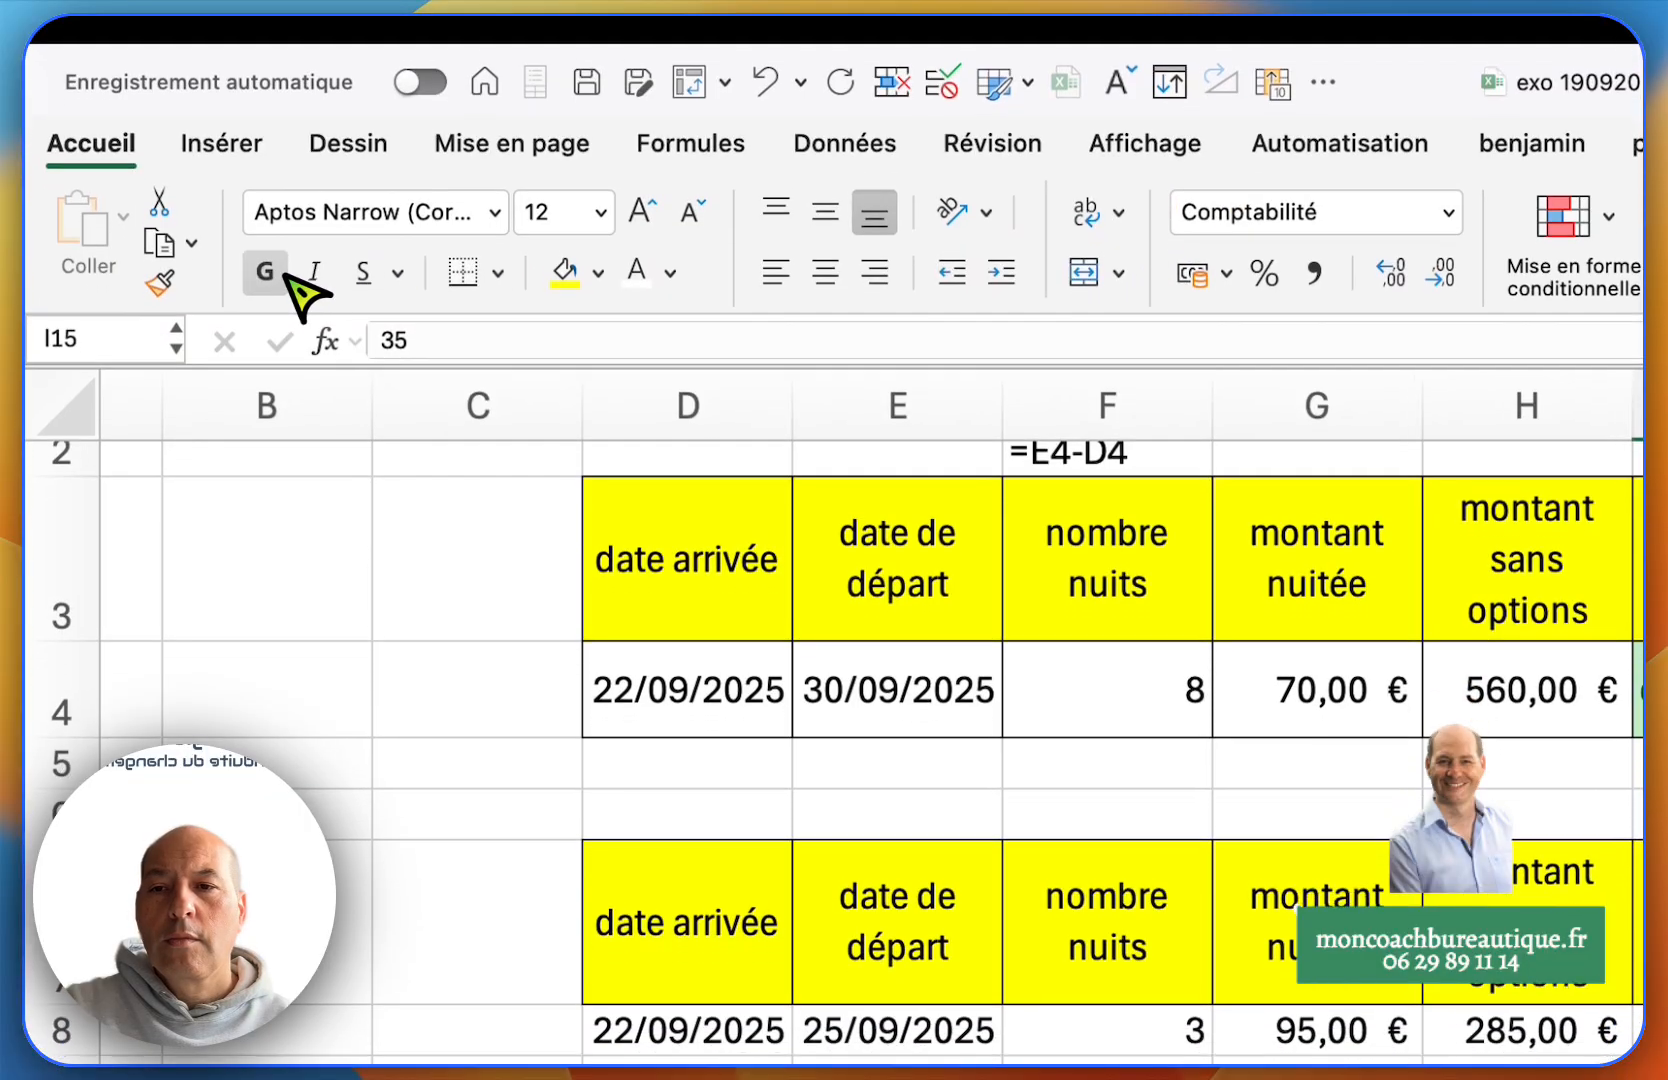
pyautogui.click(265, 316)
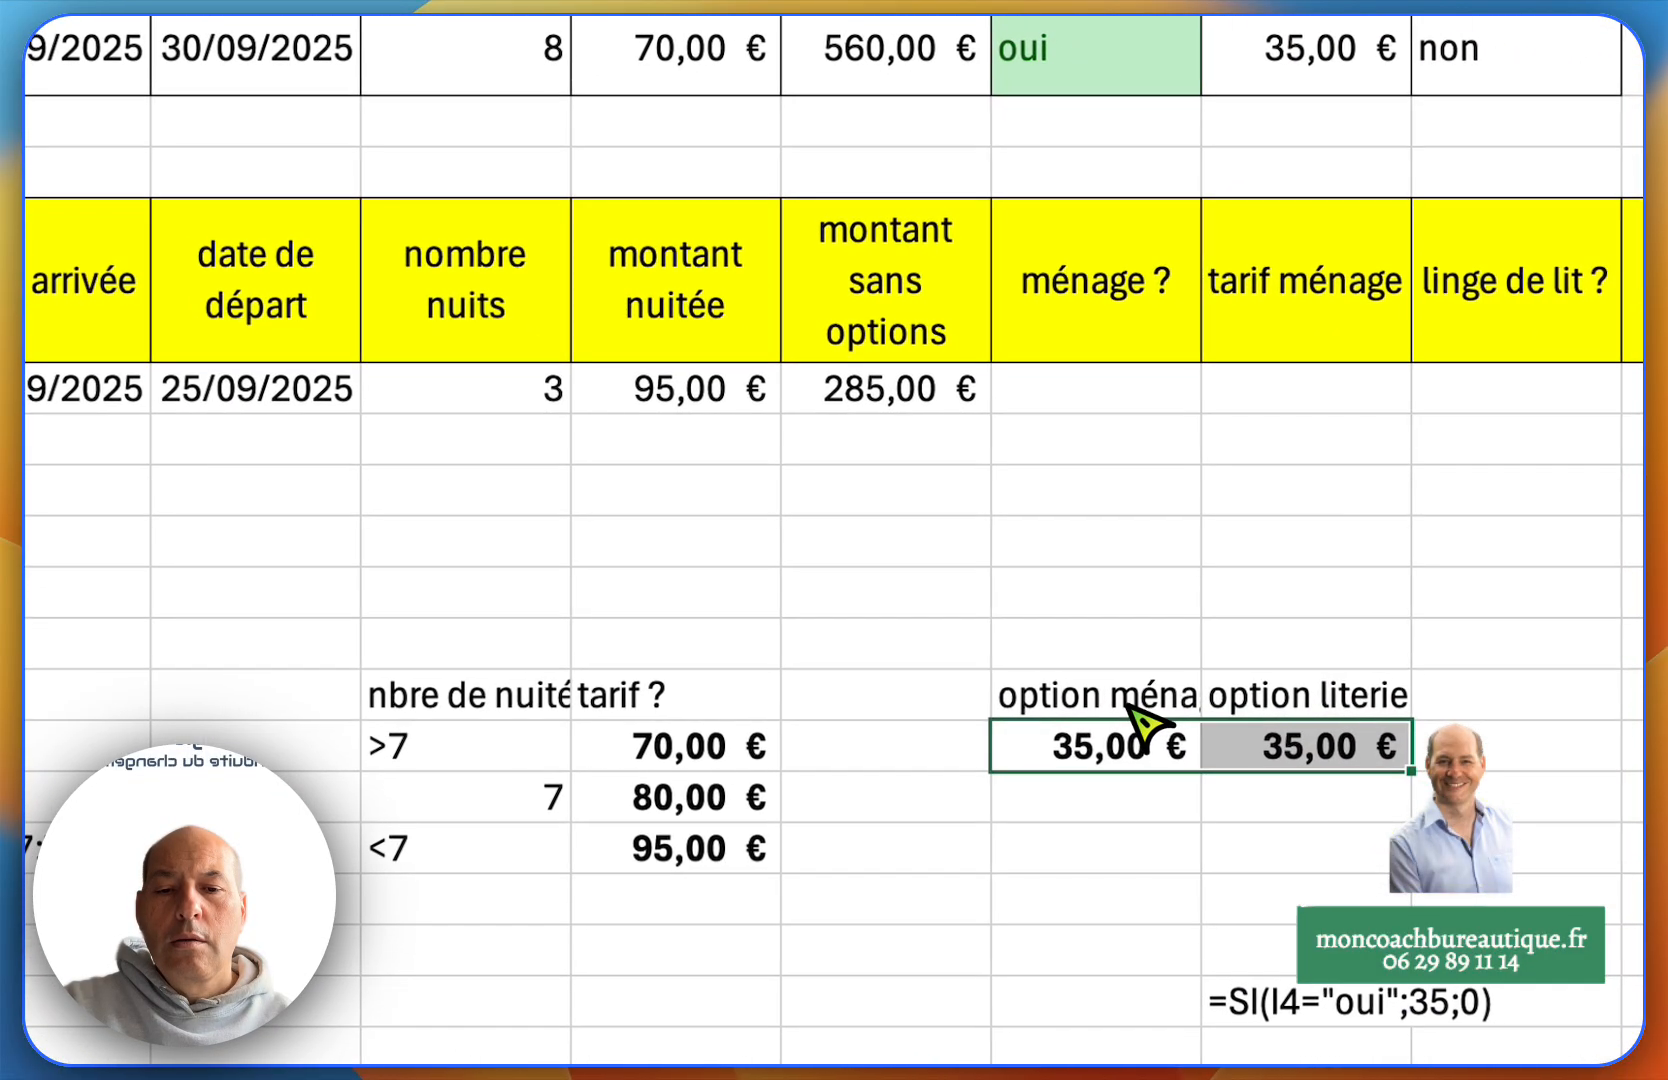
pyautogui.click(1100, 345)
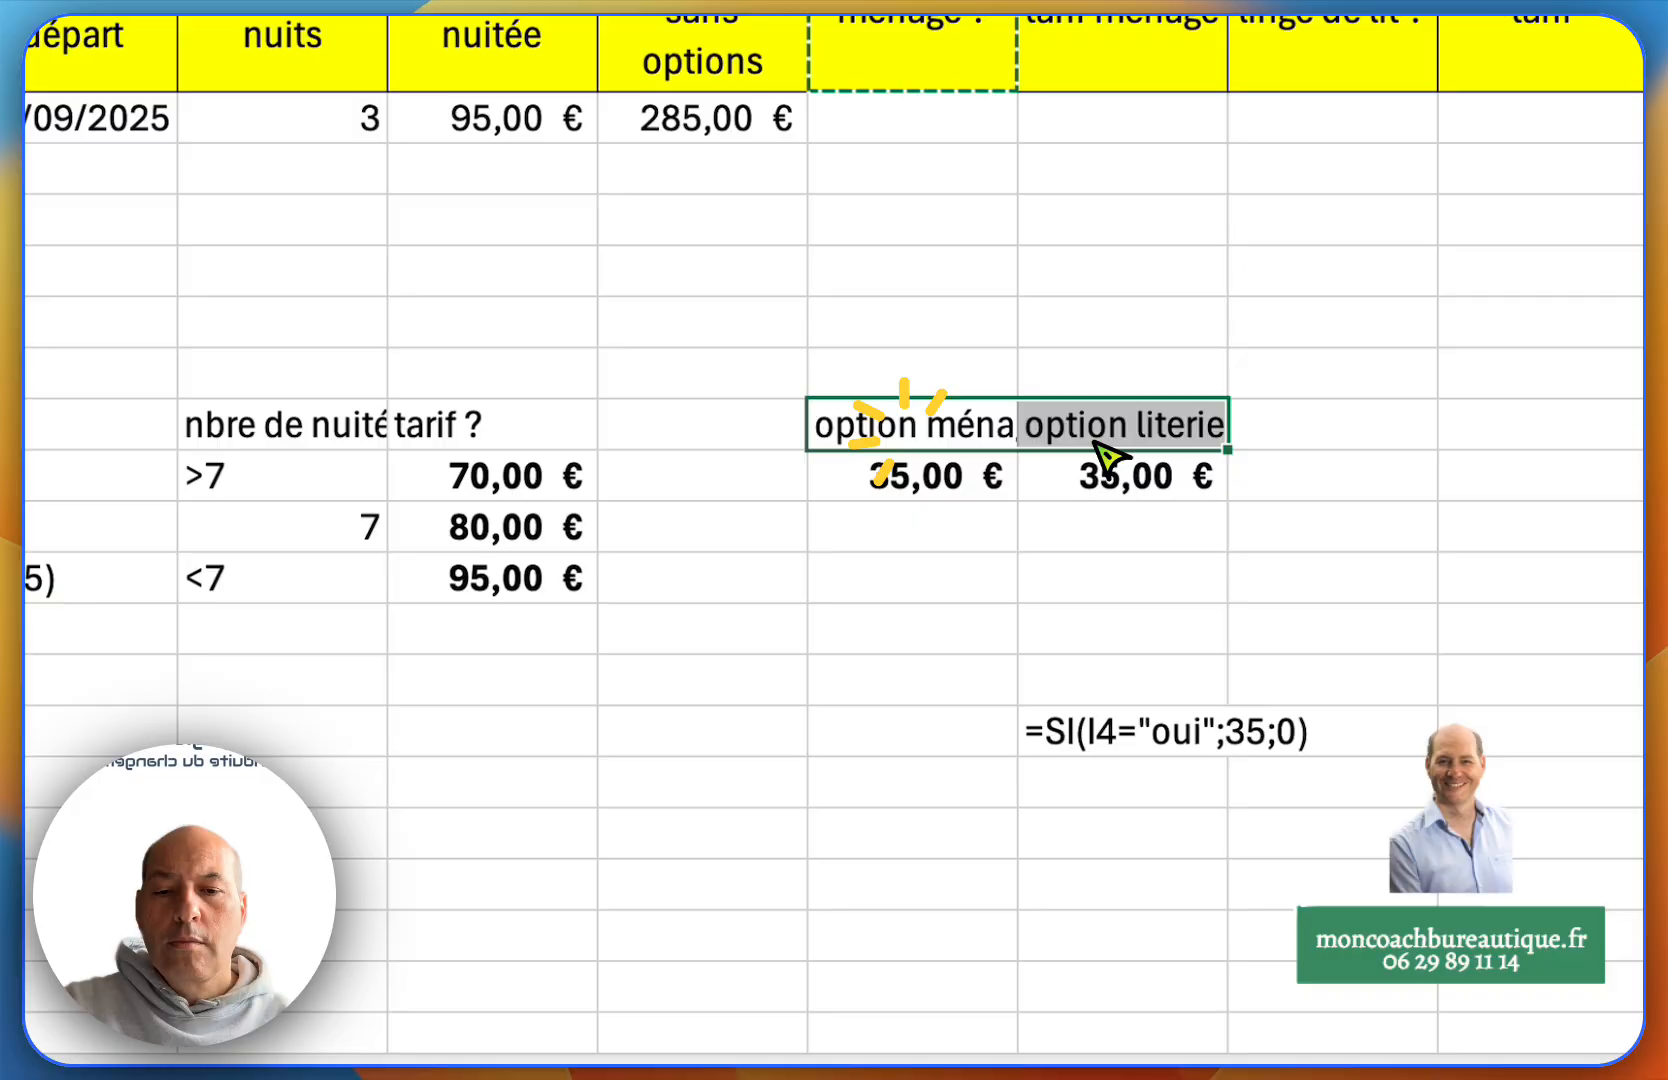
pyautogui.moveTo(1103, 453); pyautogui.dragTo(1106, 450)
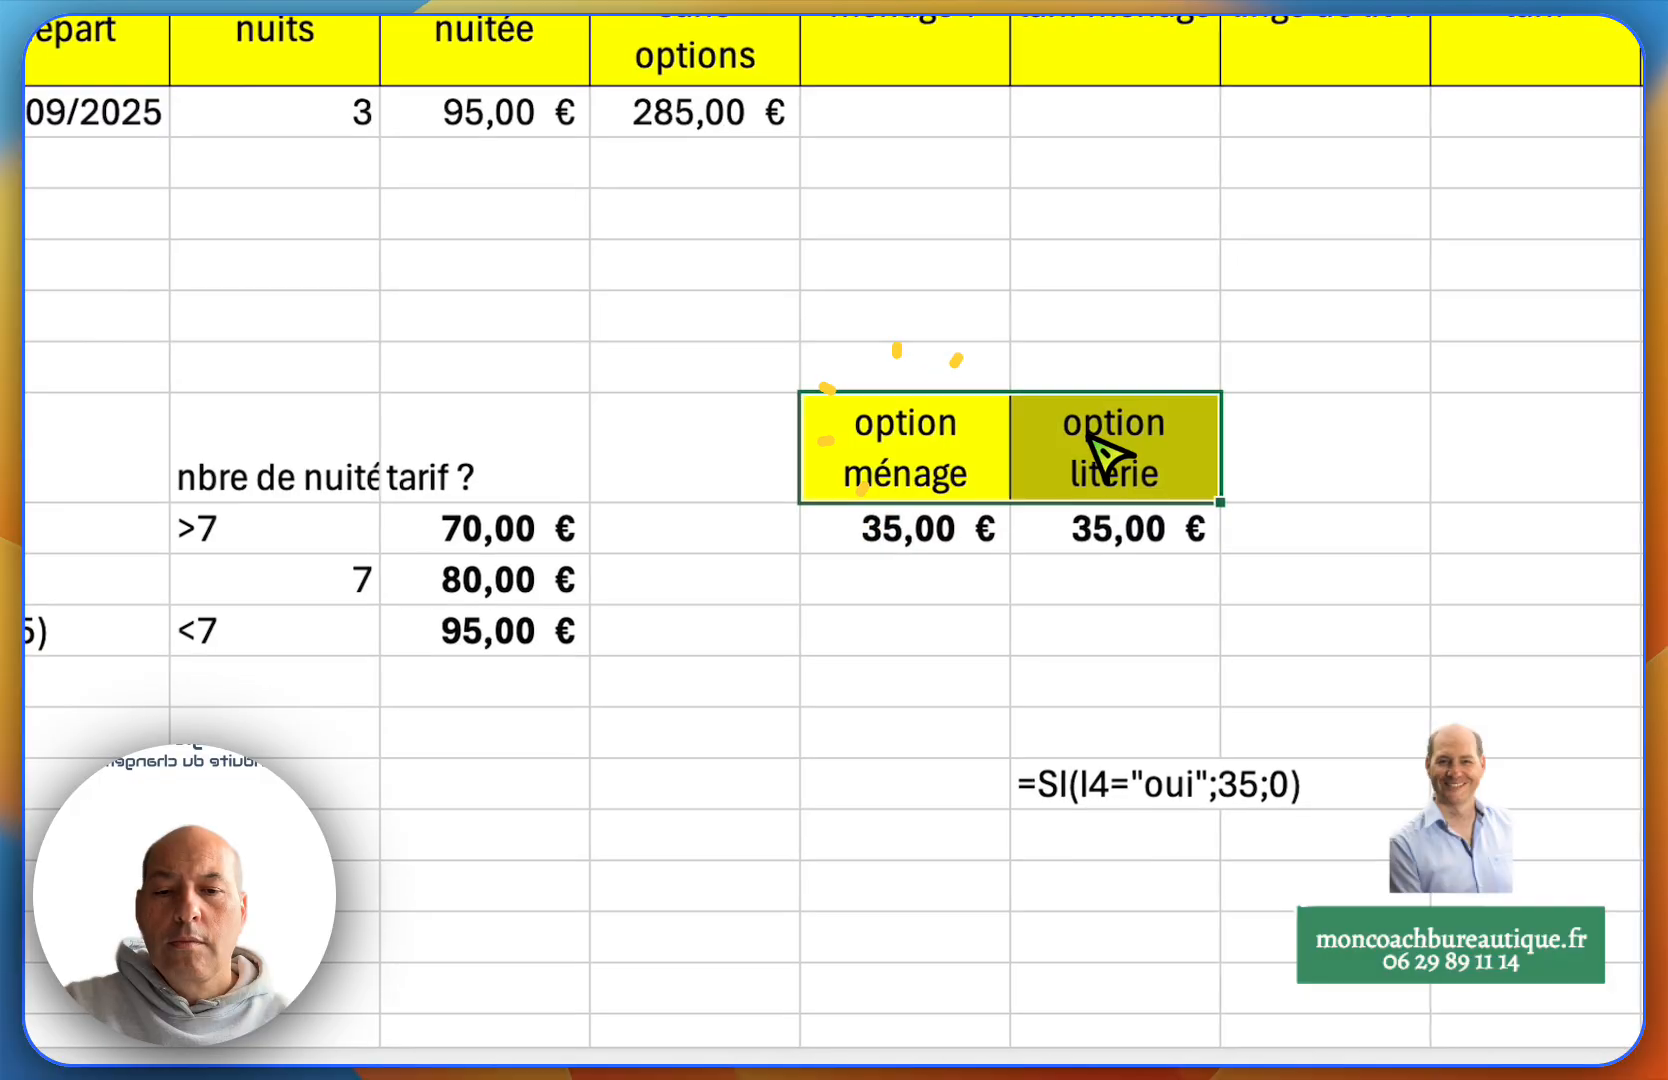
# - Clear all data validation from the ménage ? header cell I7
pyautogui.click(1240, 528)
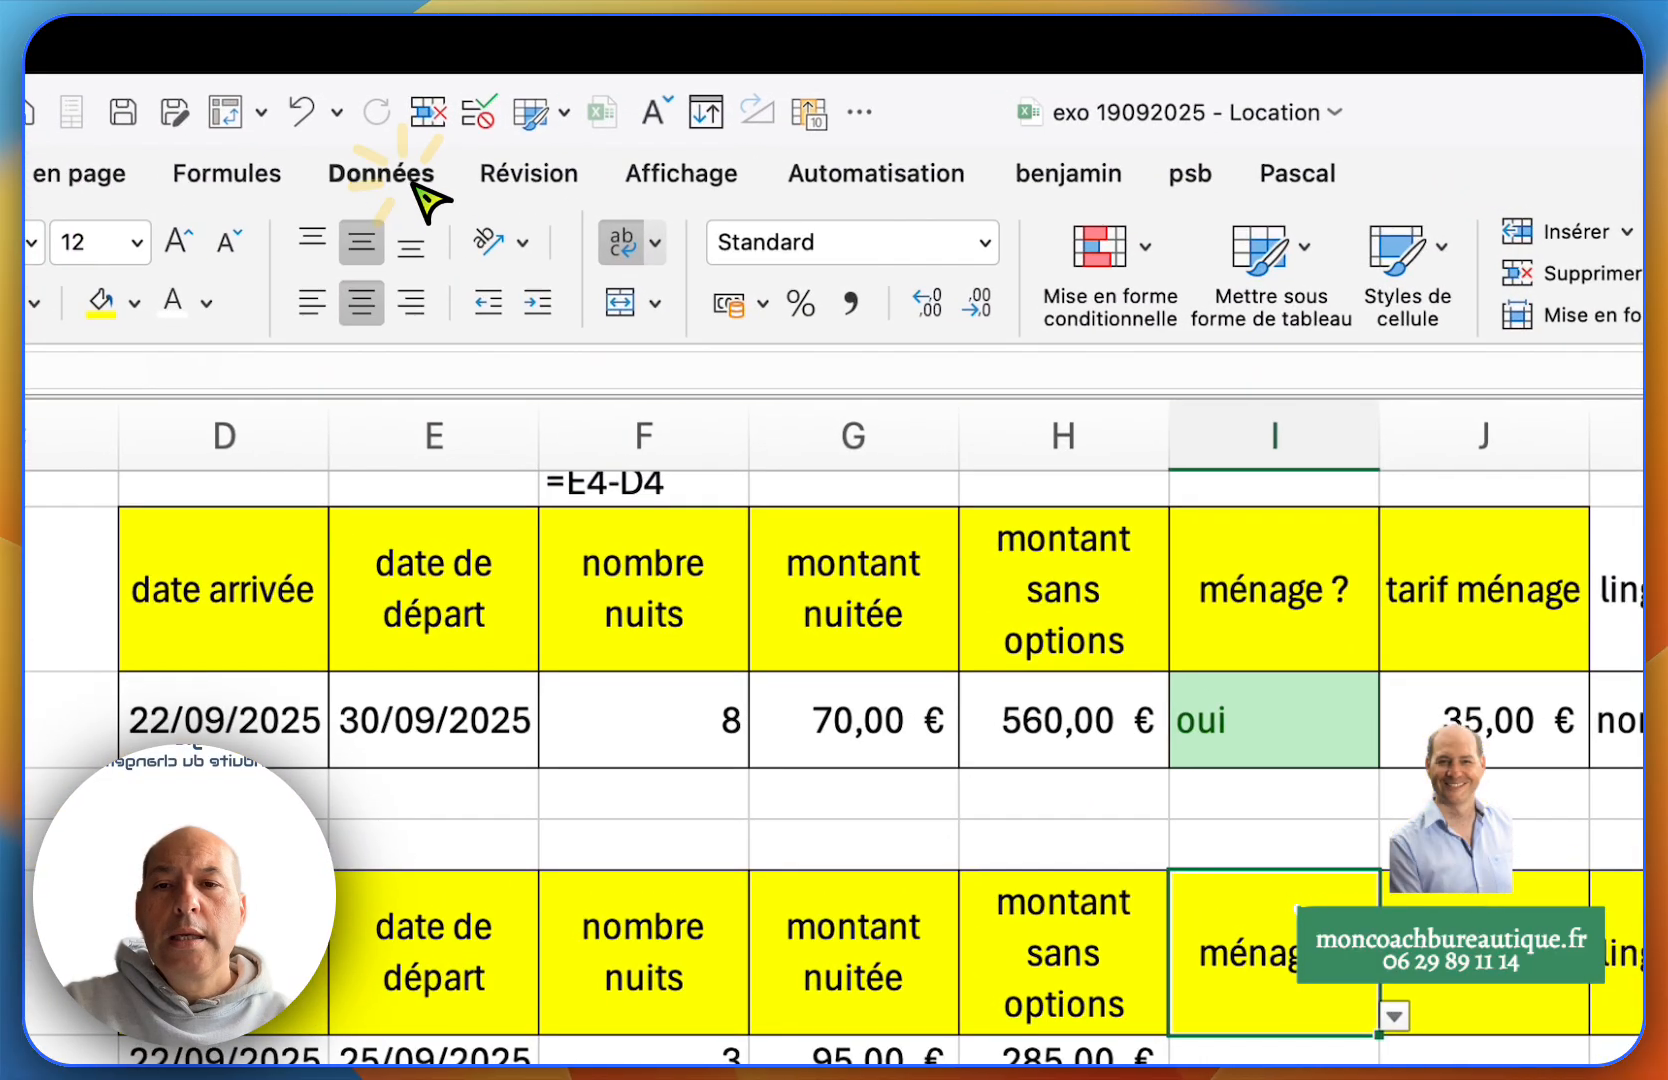
pyautogui.click(395, 185)
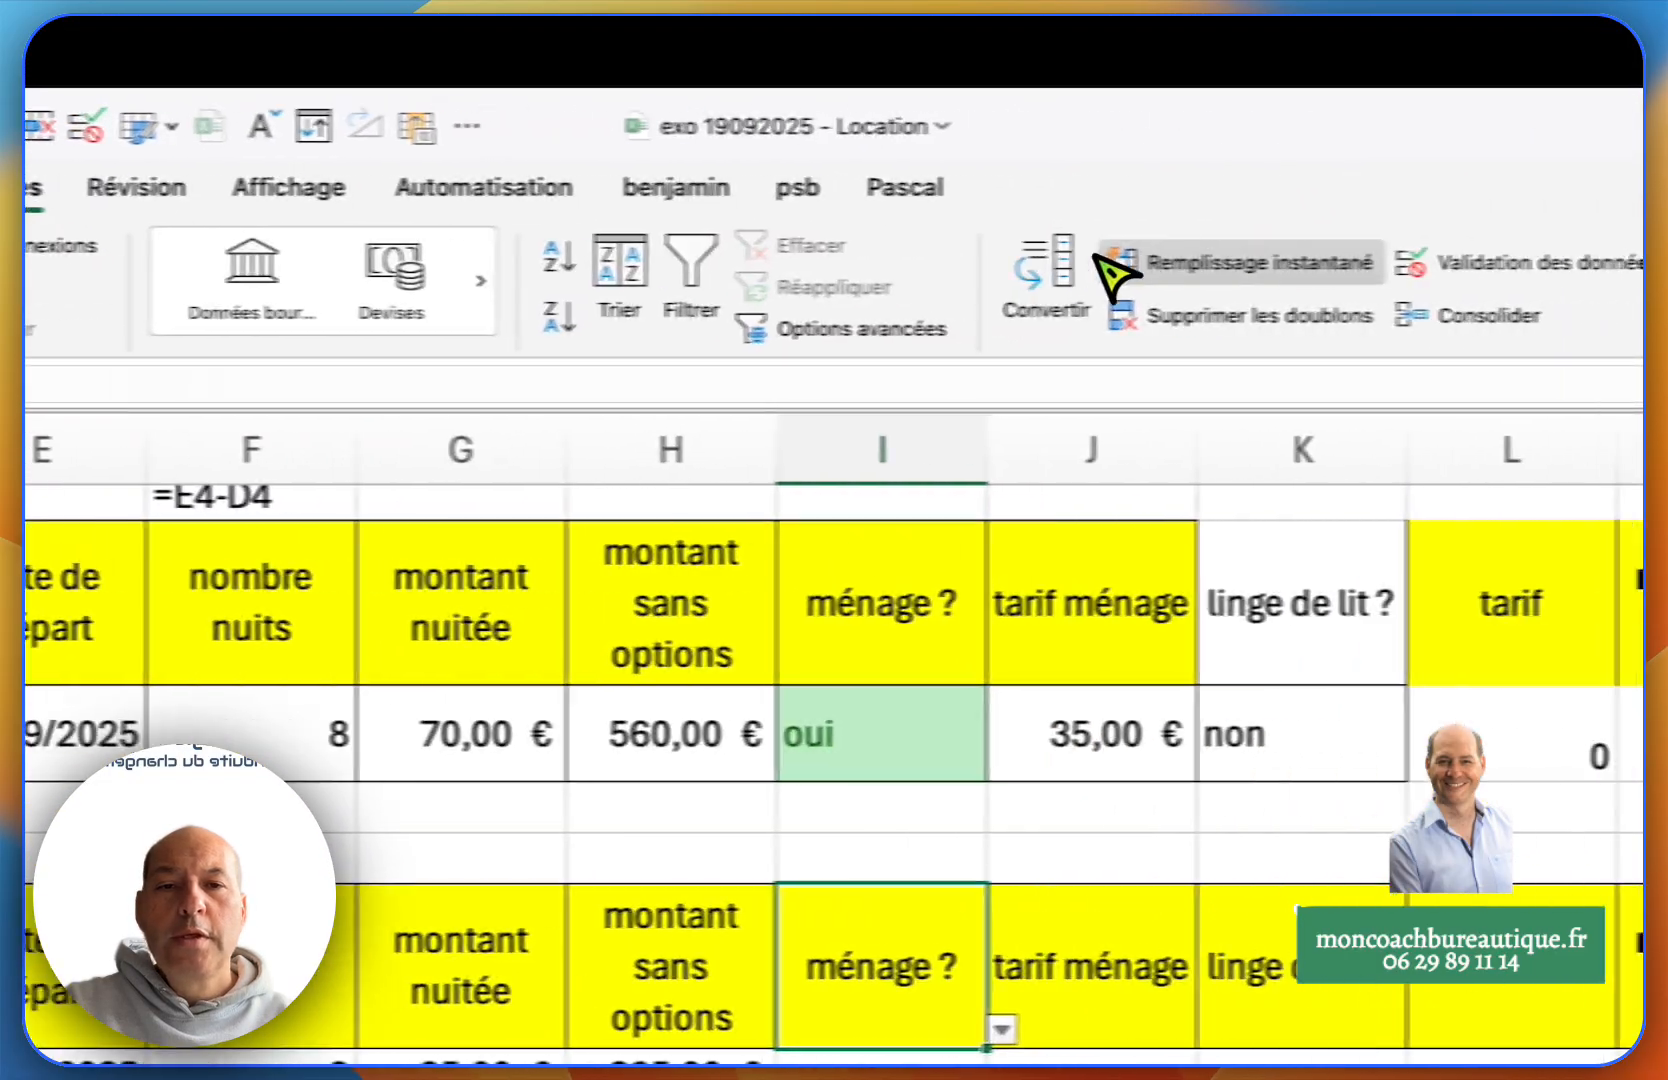
pyautogui.click(1172, 266)
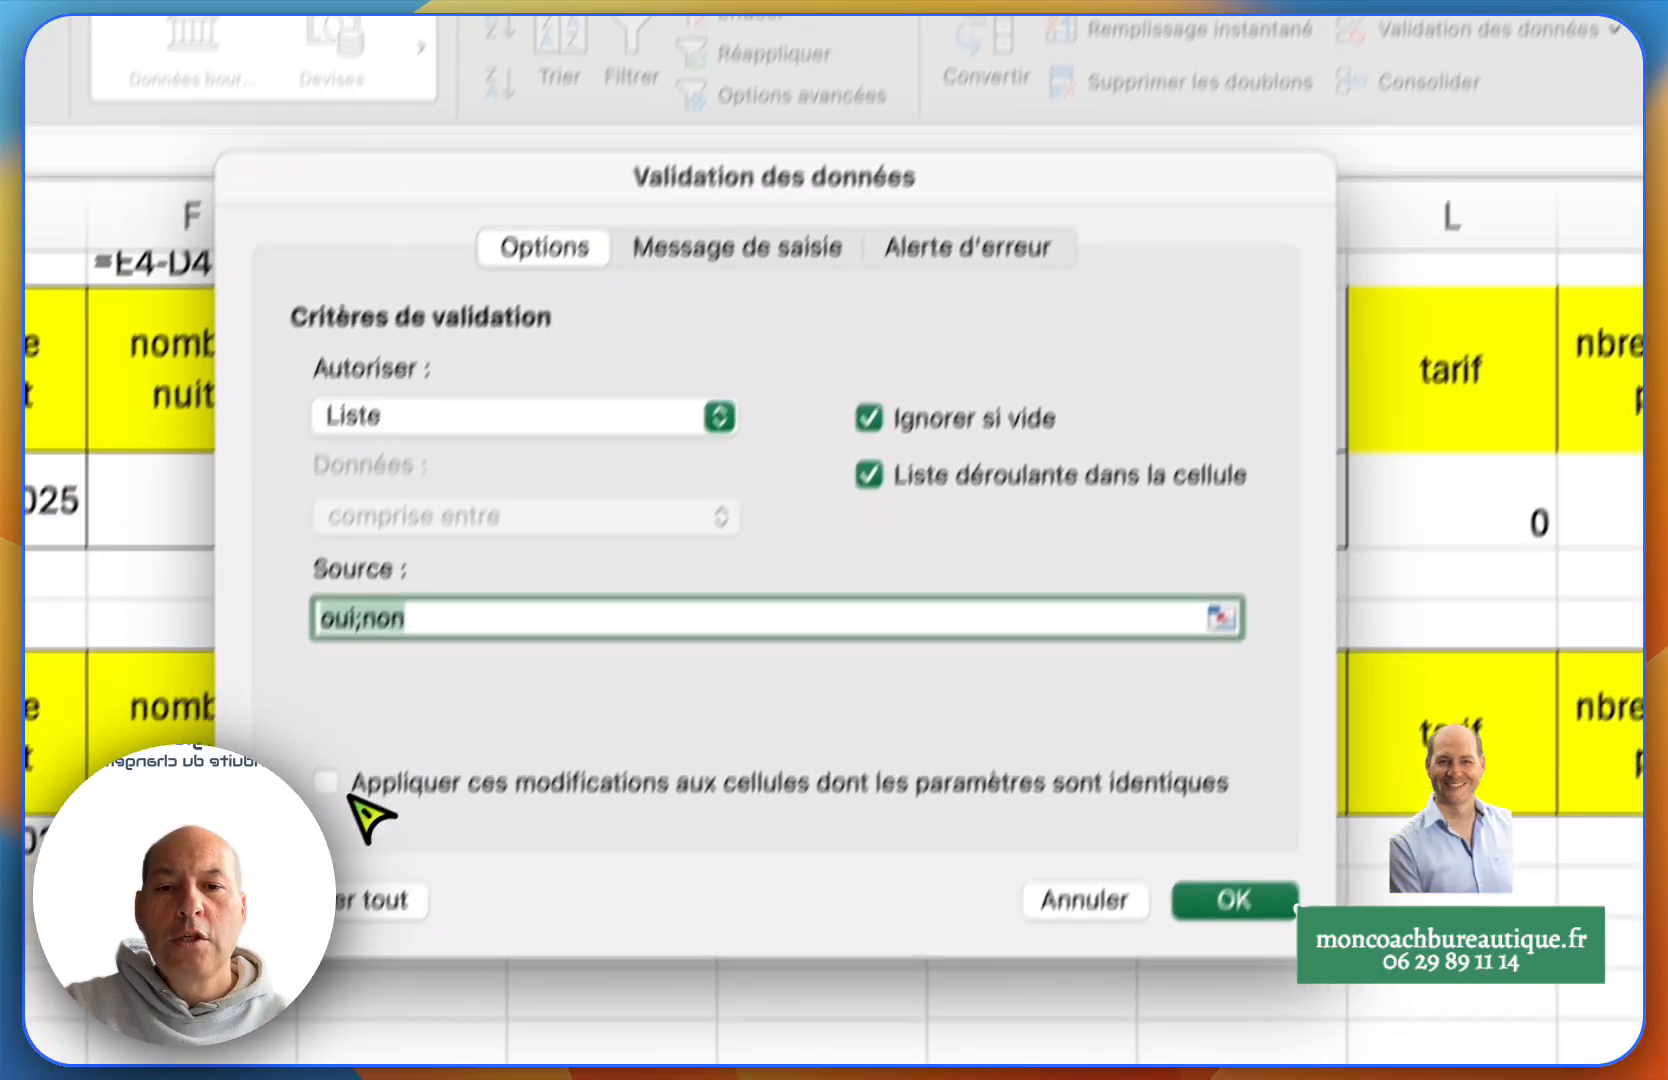
pyautogui.click(375, 896)
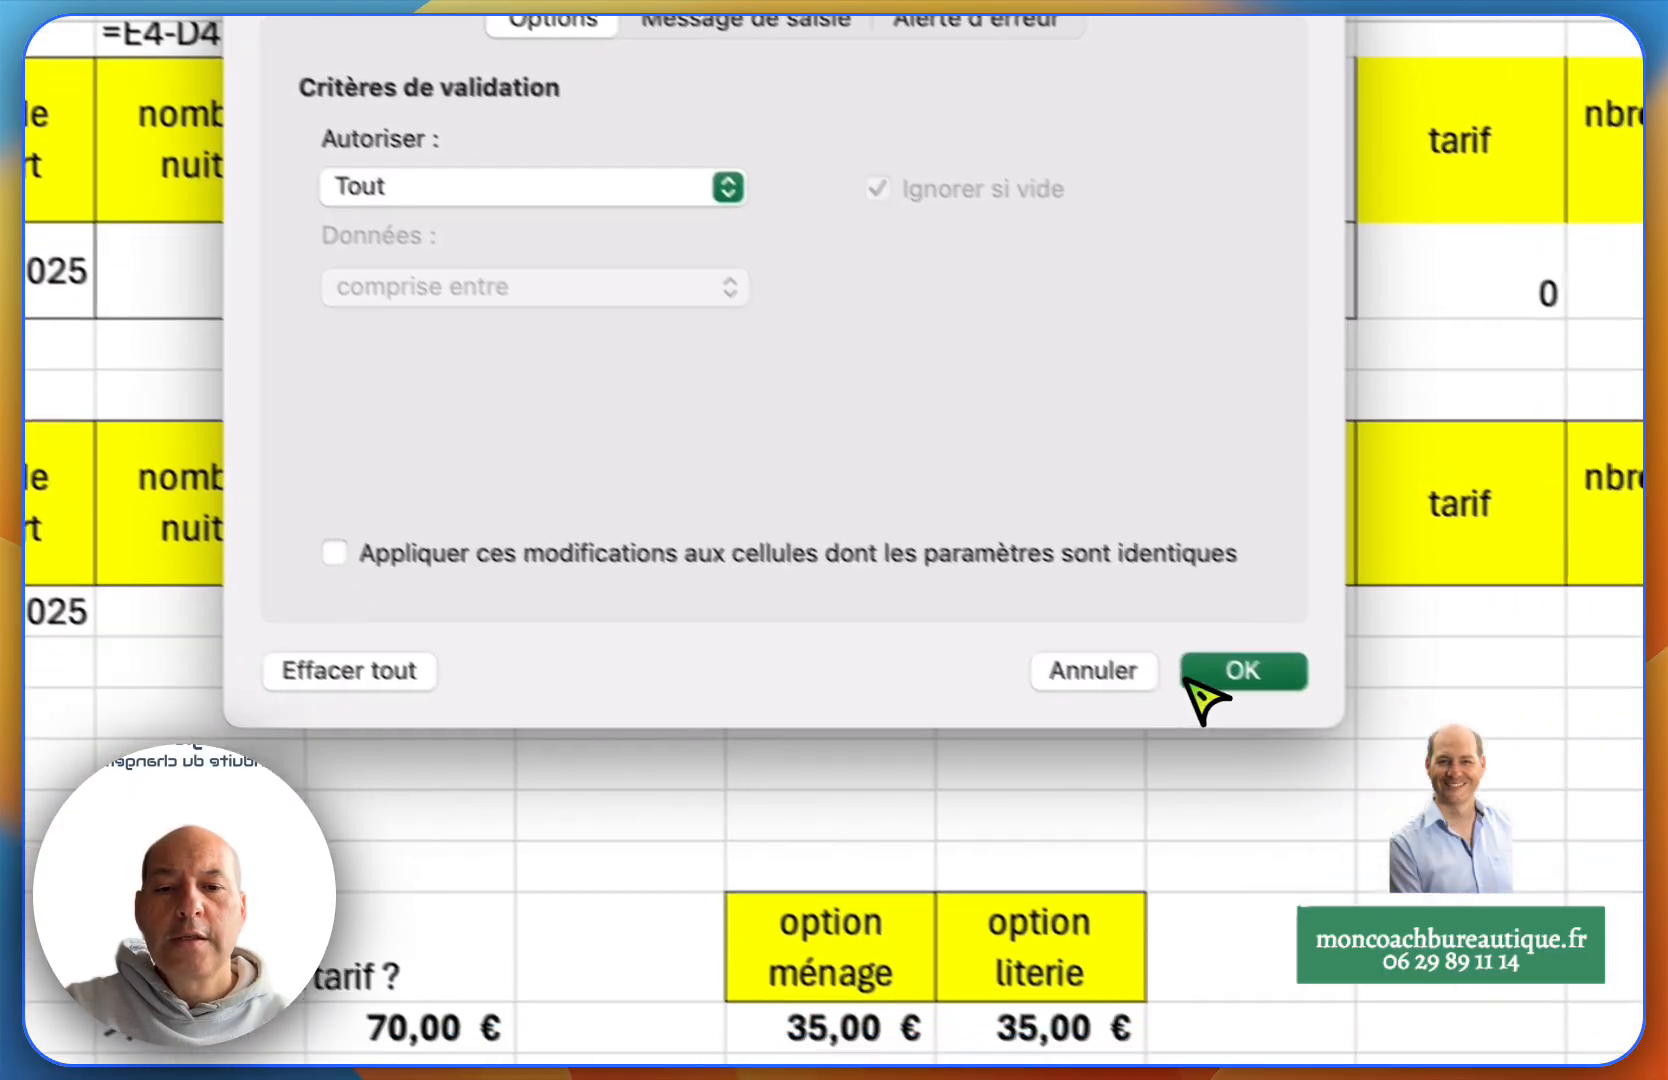
pyautogui.click(1374, 726)
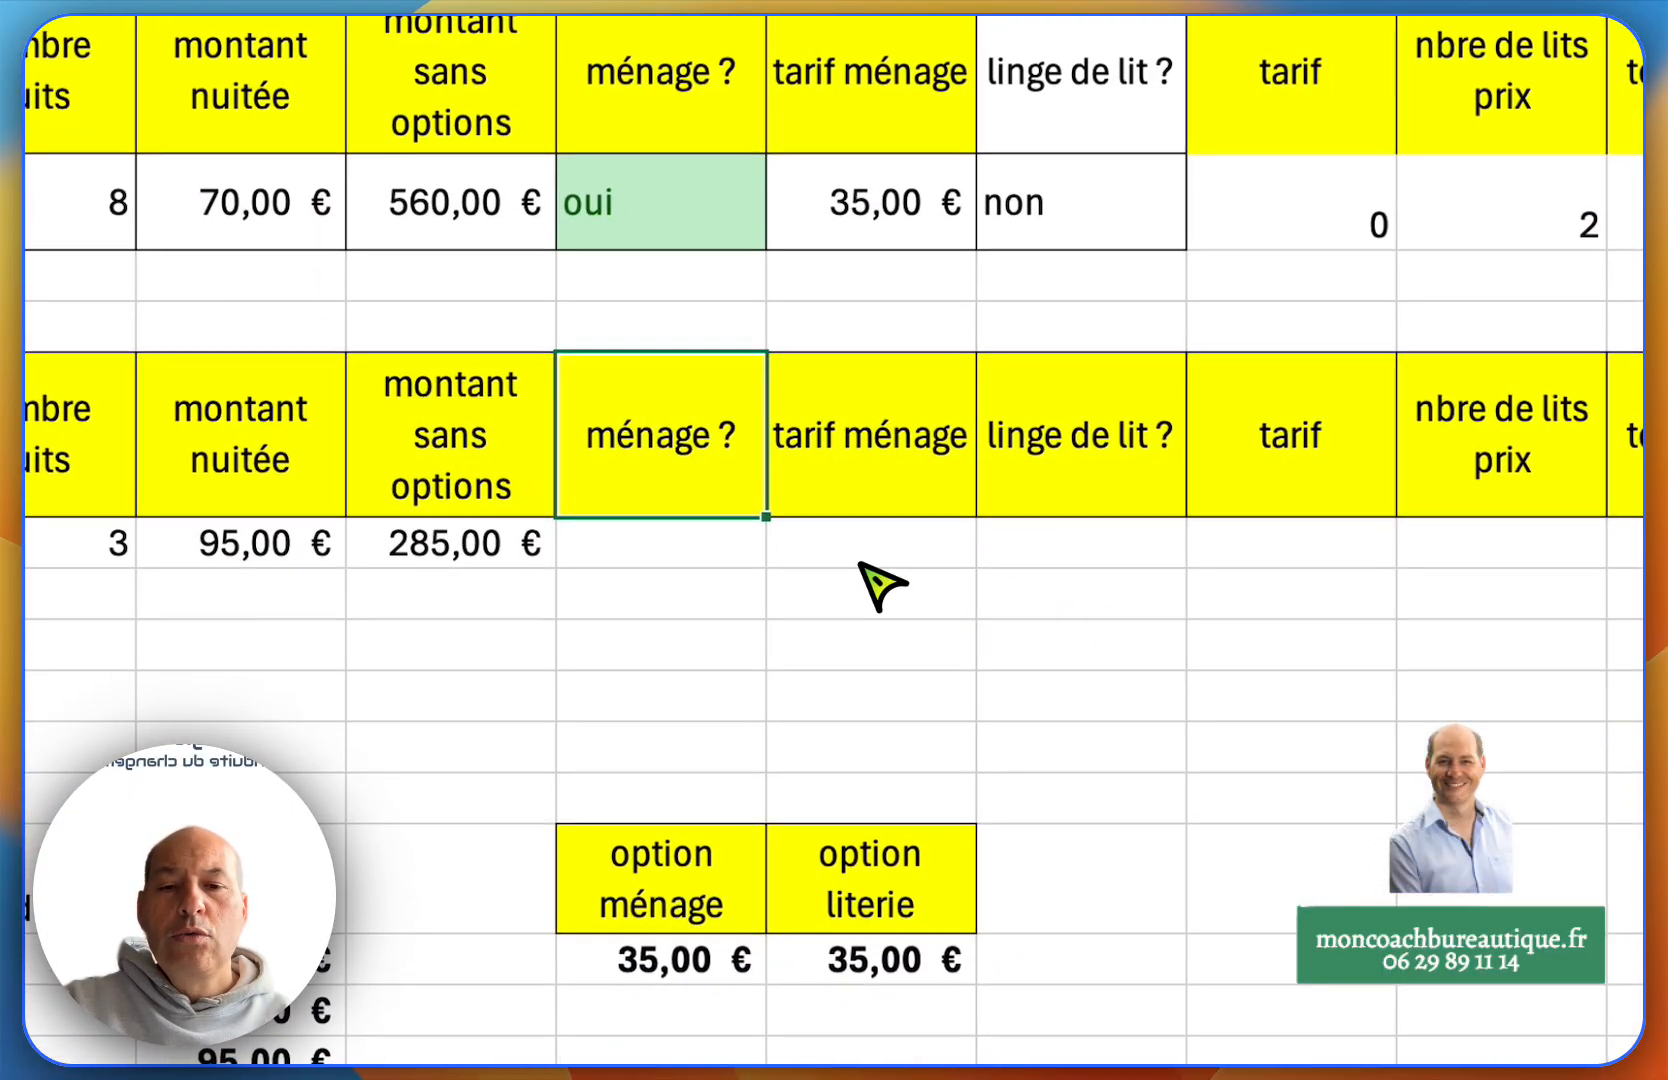
# - Choose oui from the dropdown in I8 under the lower table's ménage ? header
pyautogui.click(702, 560)
pyautogui.click(840, 560)
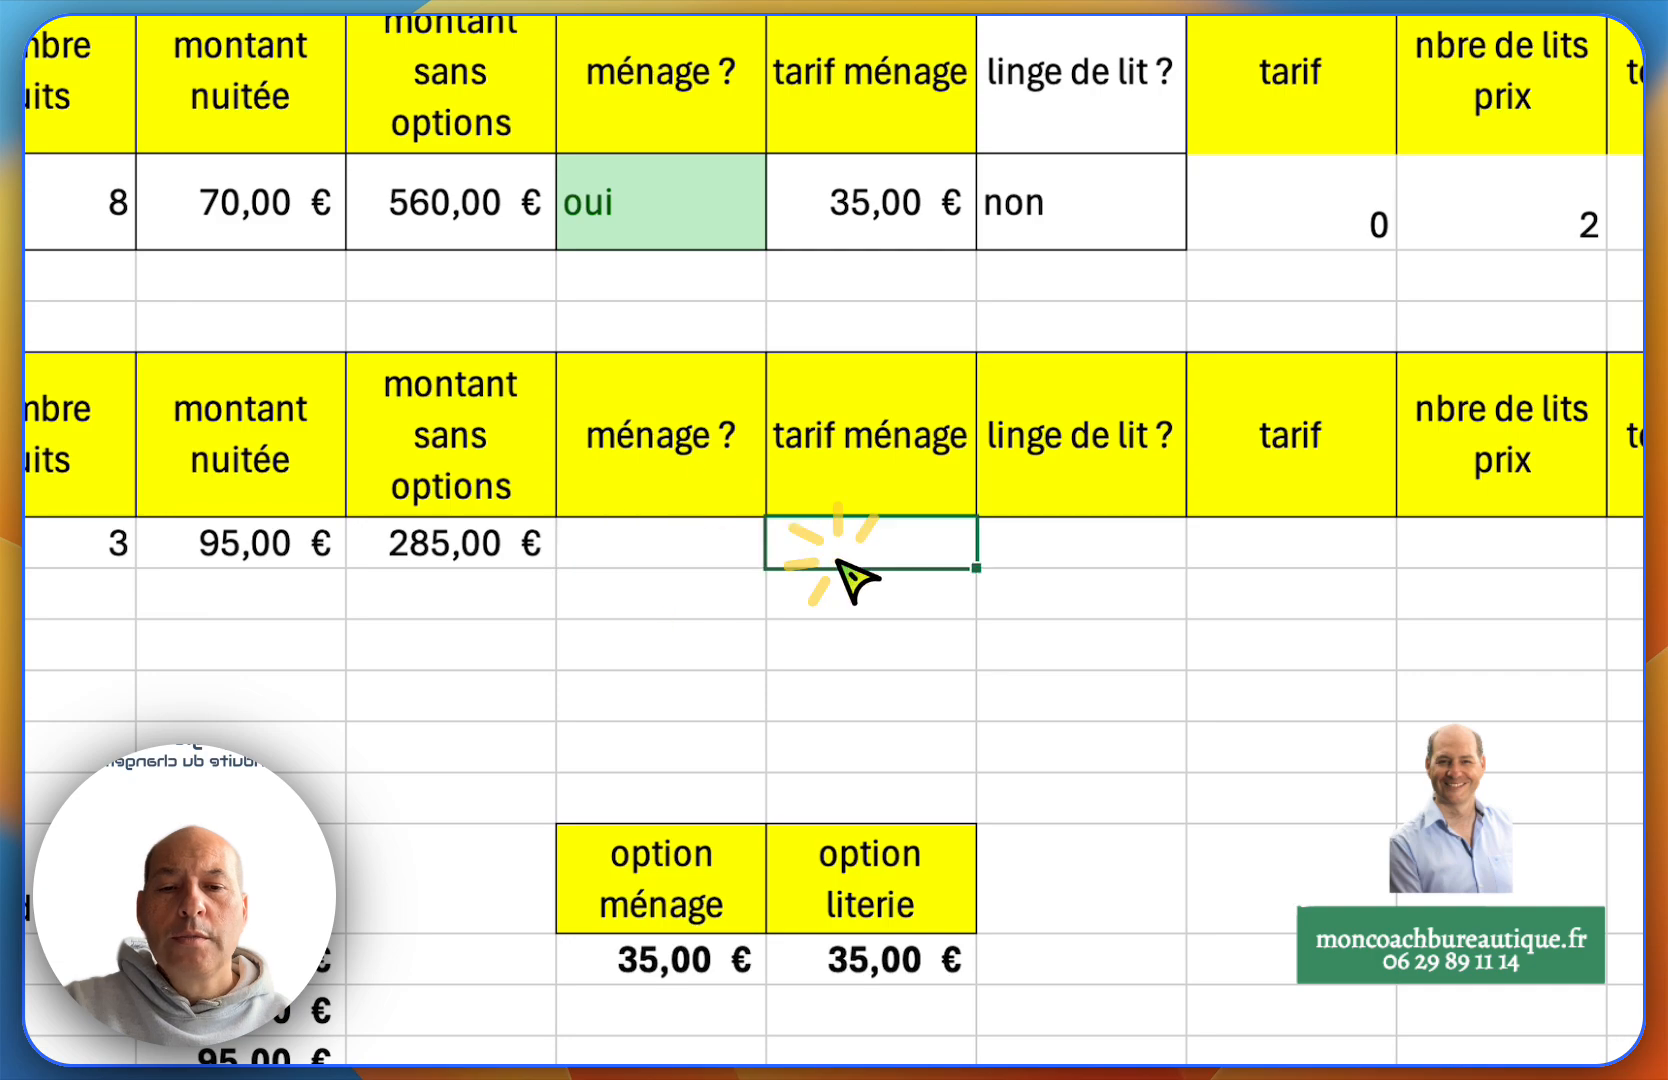
pyautogui.click(650, 552)
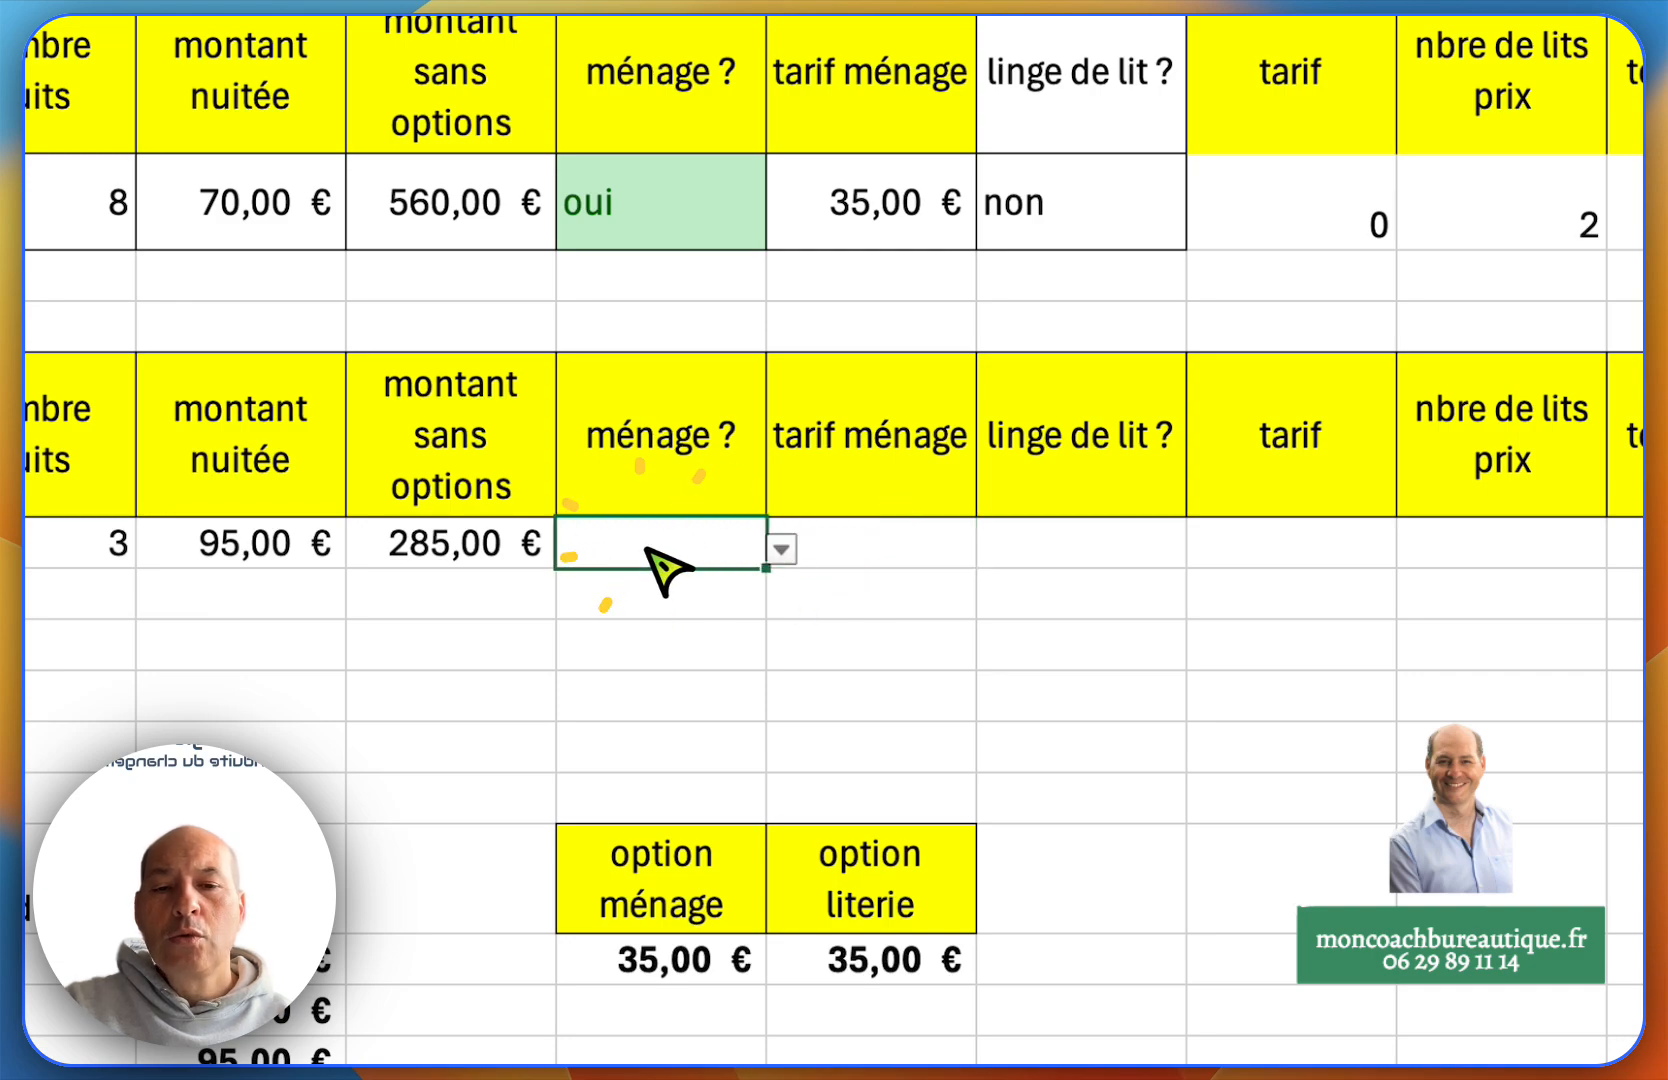
pyautogui.click(782, 550)
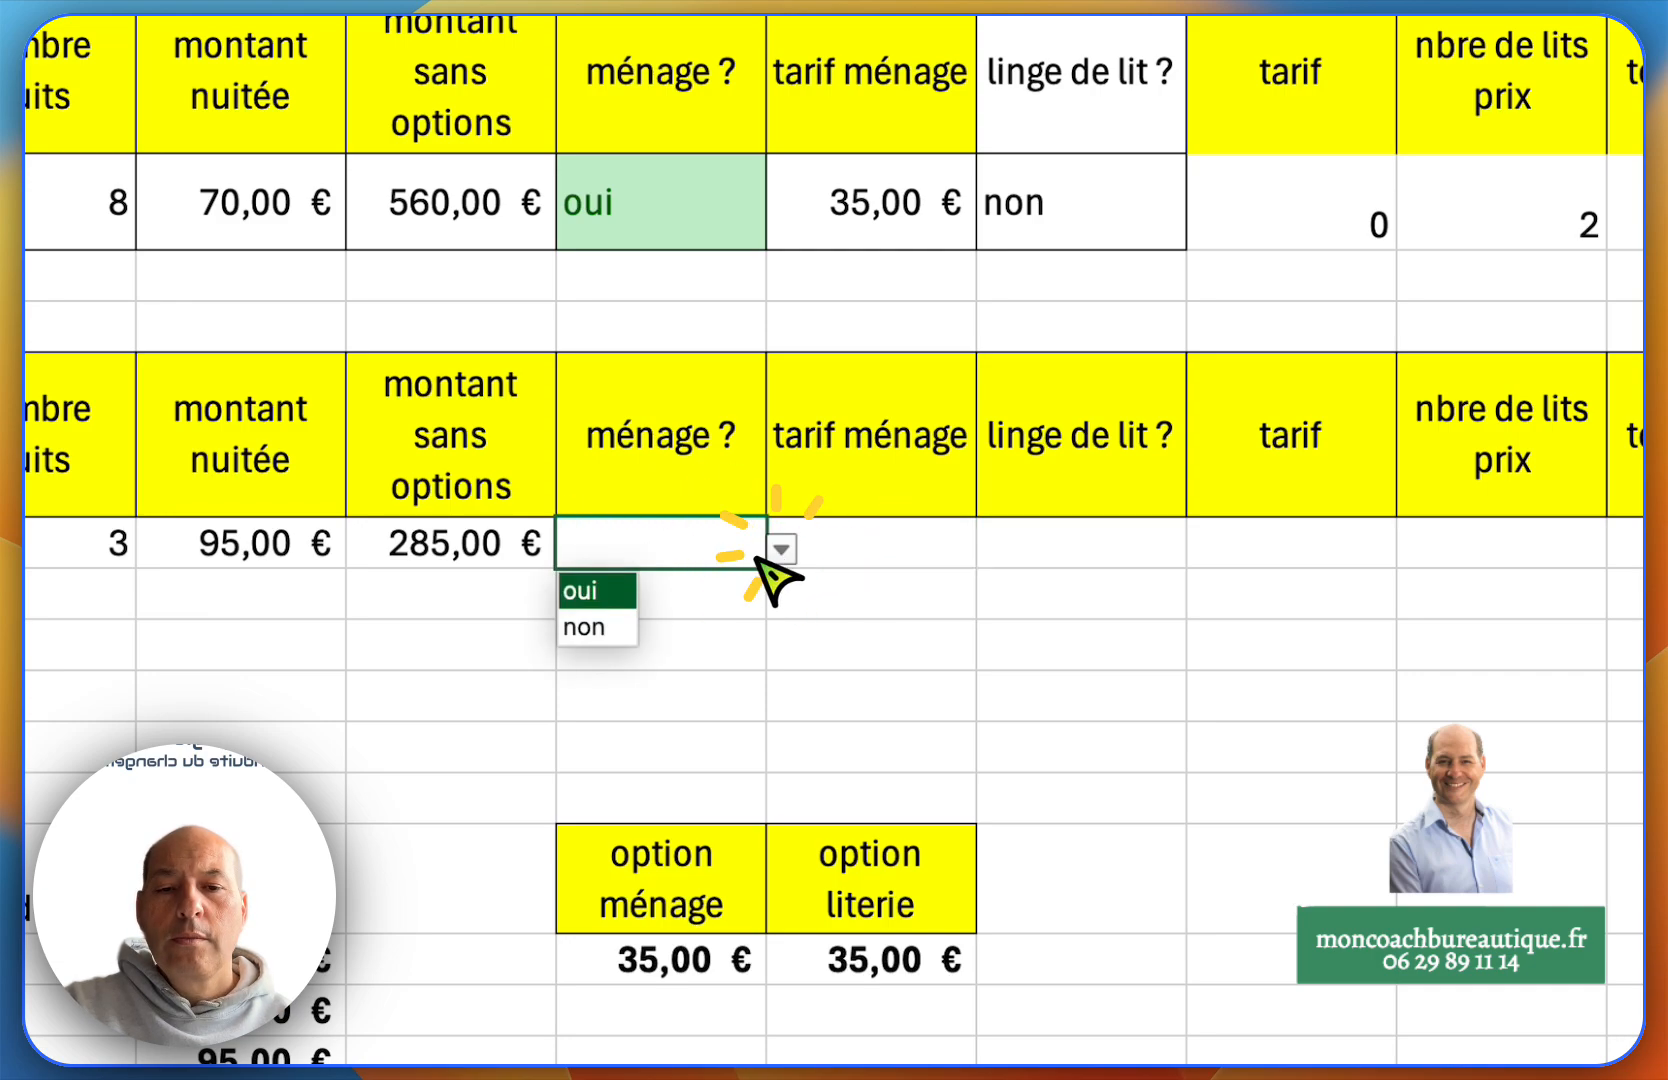
pyautogui.click(615, 586)
# - Enter the formula =SI(I8="oui";35;0) in J8 to calculate the cleaning charge
pyautogui.click(852, 570)
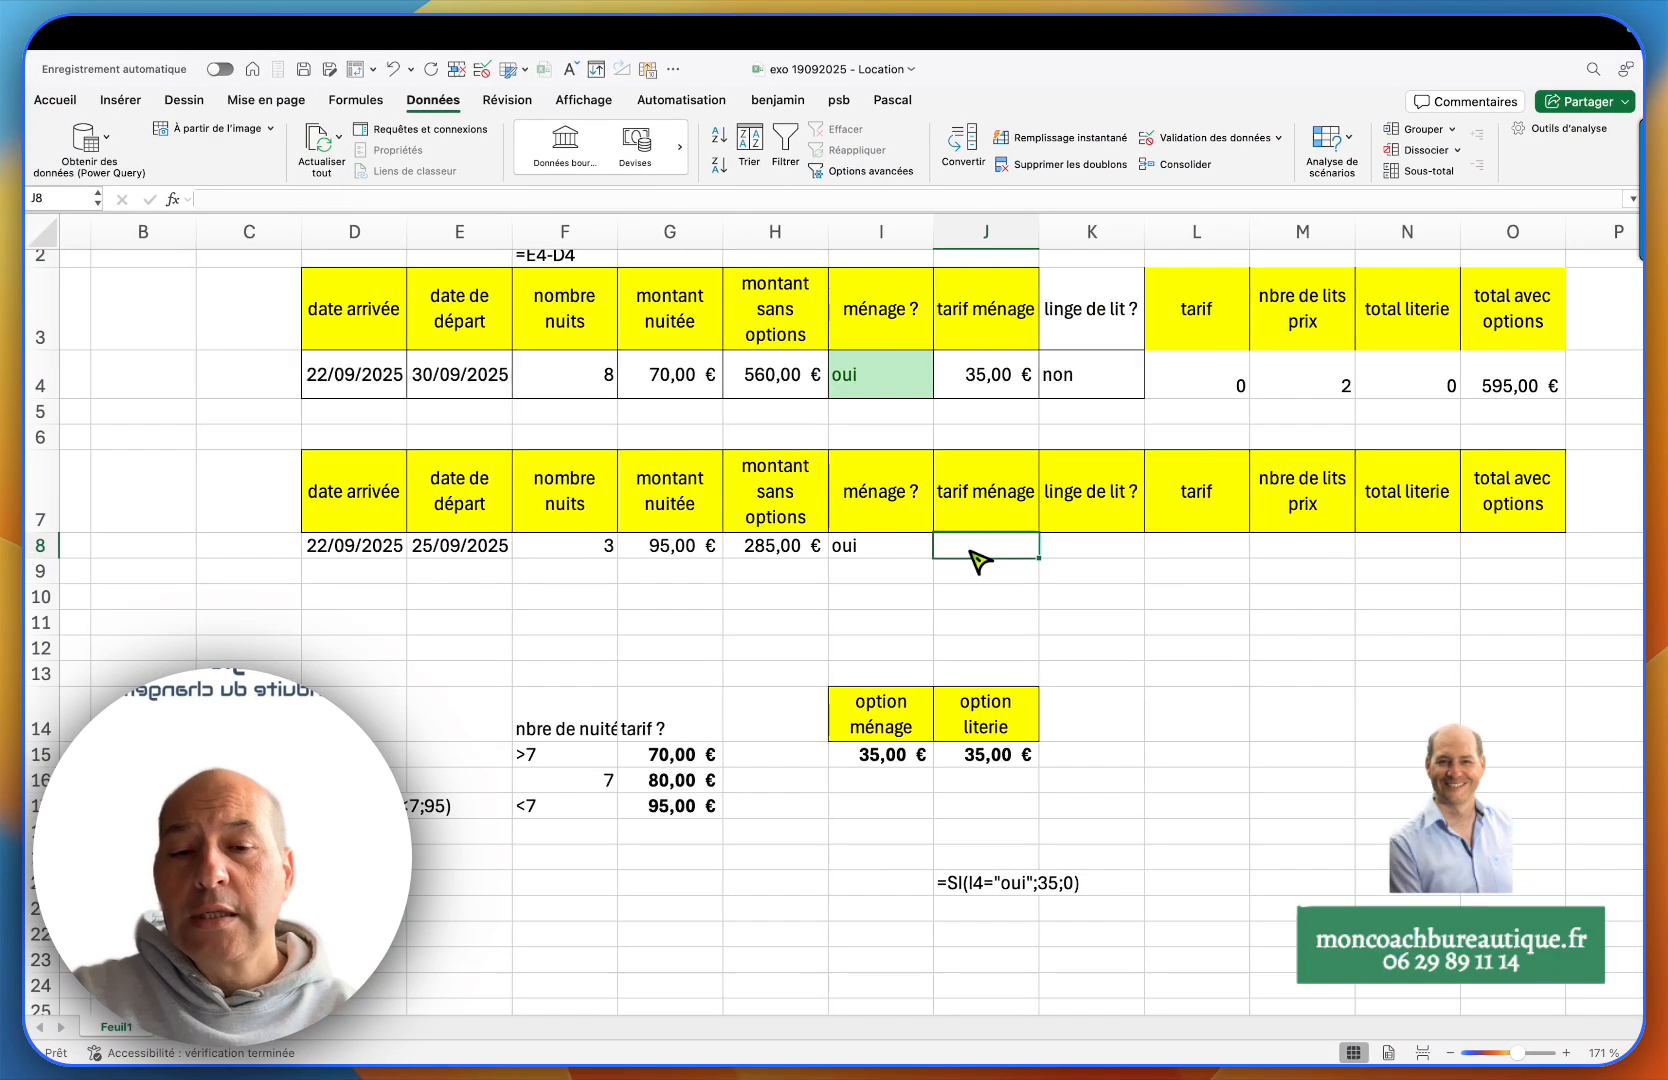
pyautogui.write('=s')
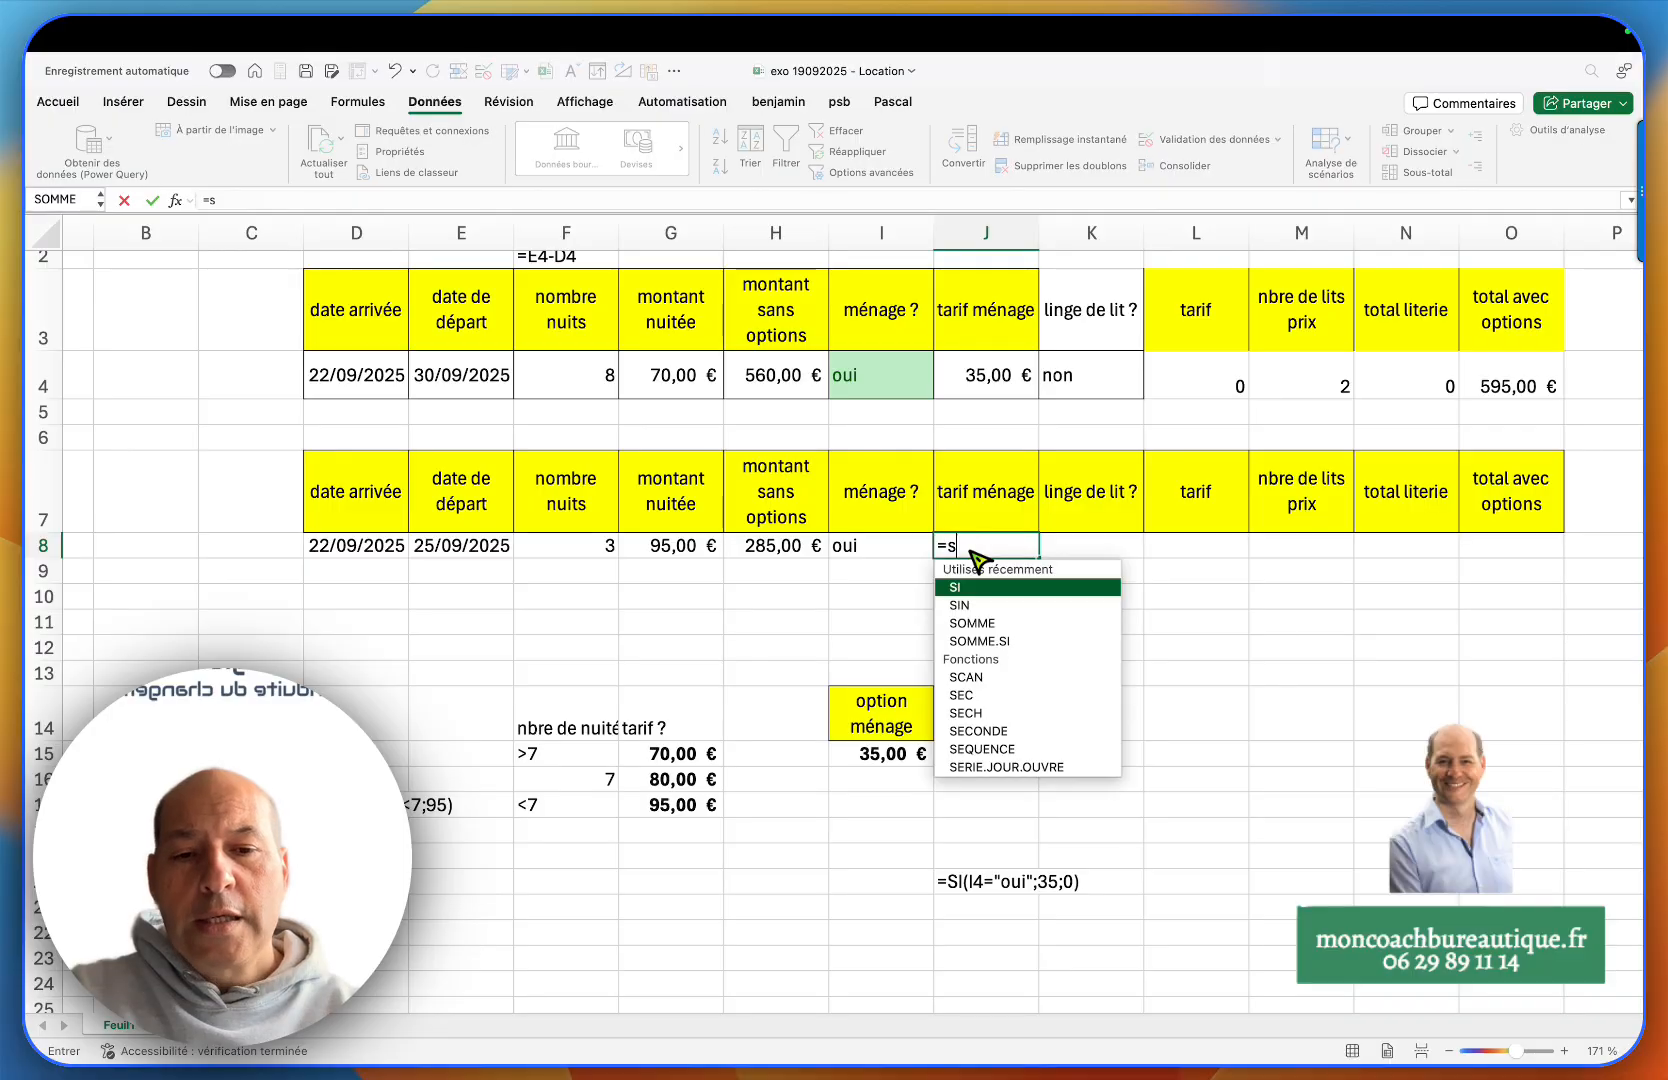
pyautogui.write('i(I8="oui')
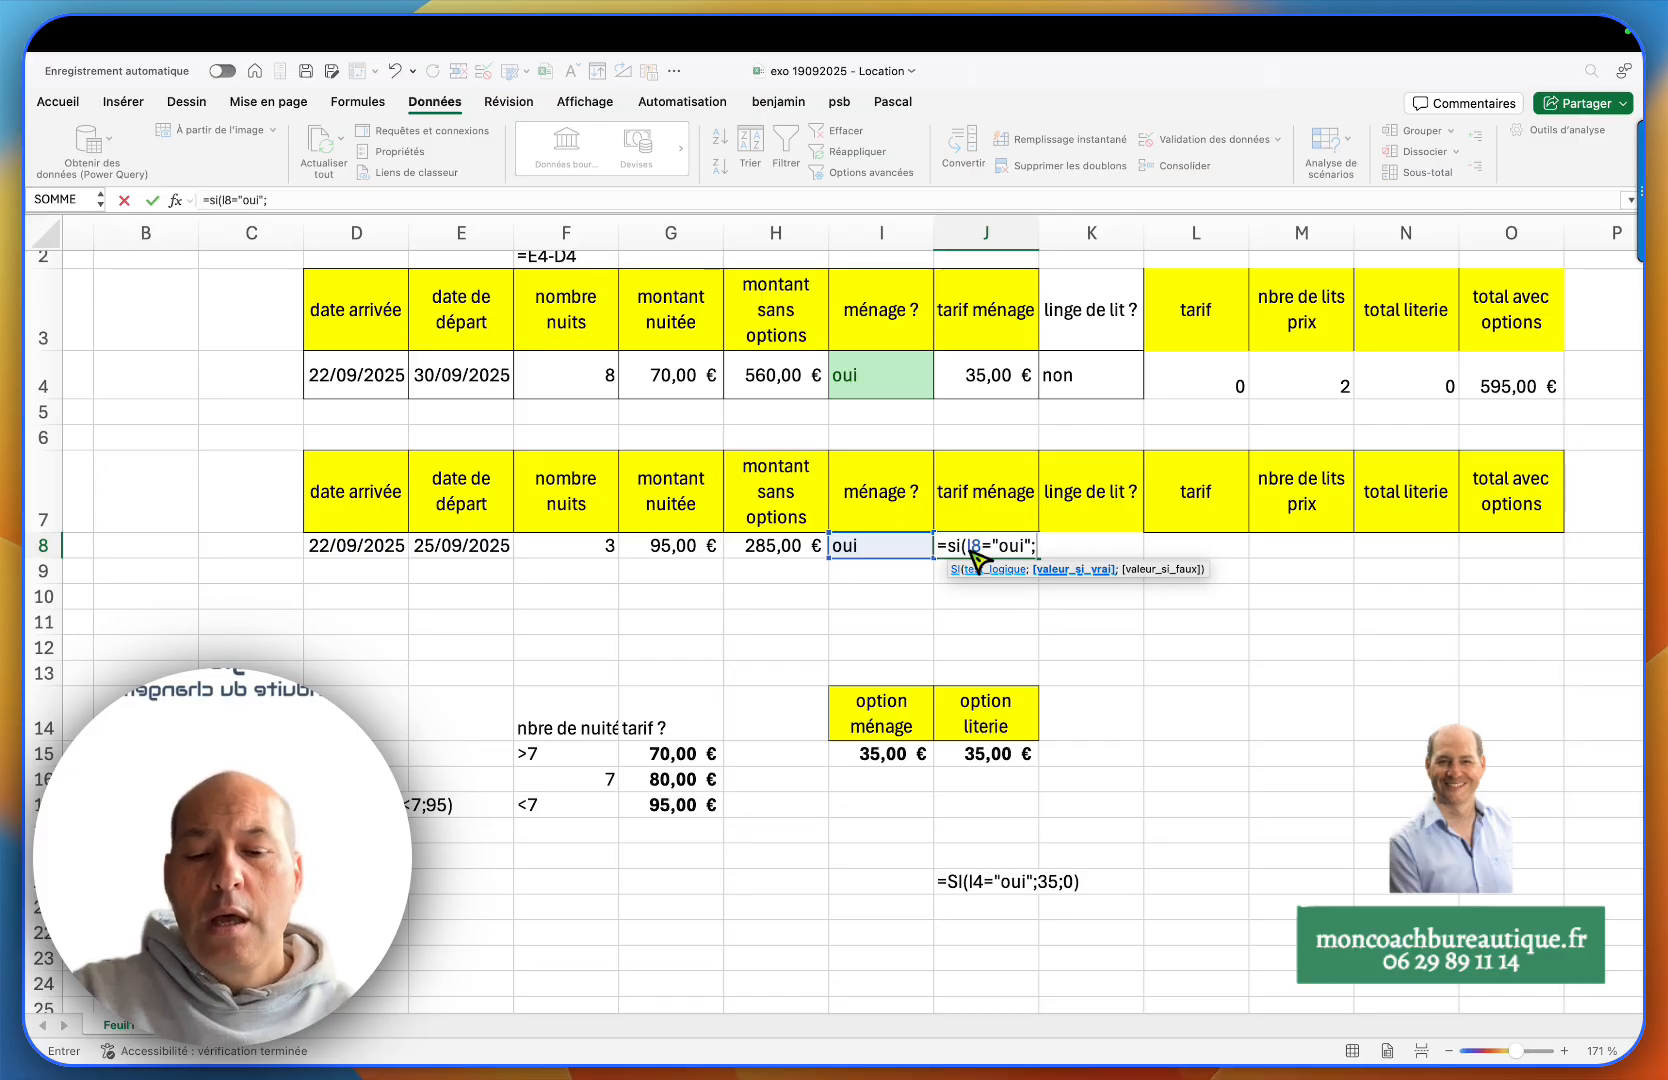
pyautogui.write('35;')
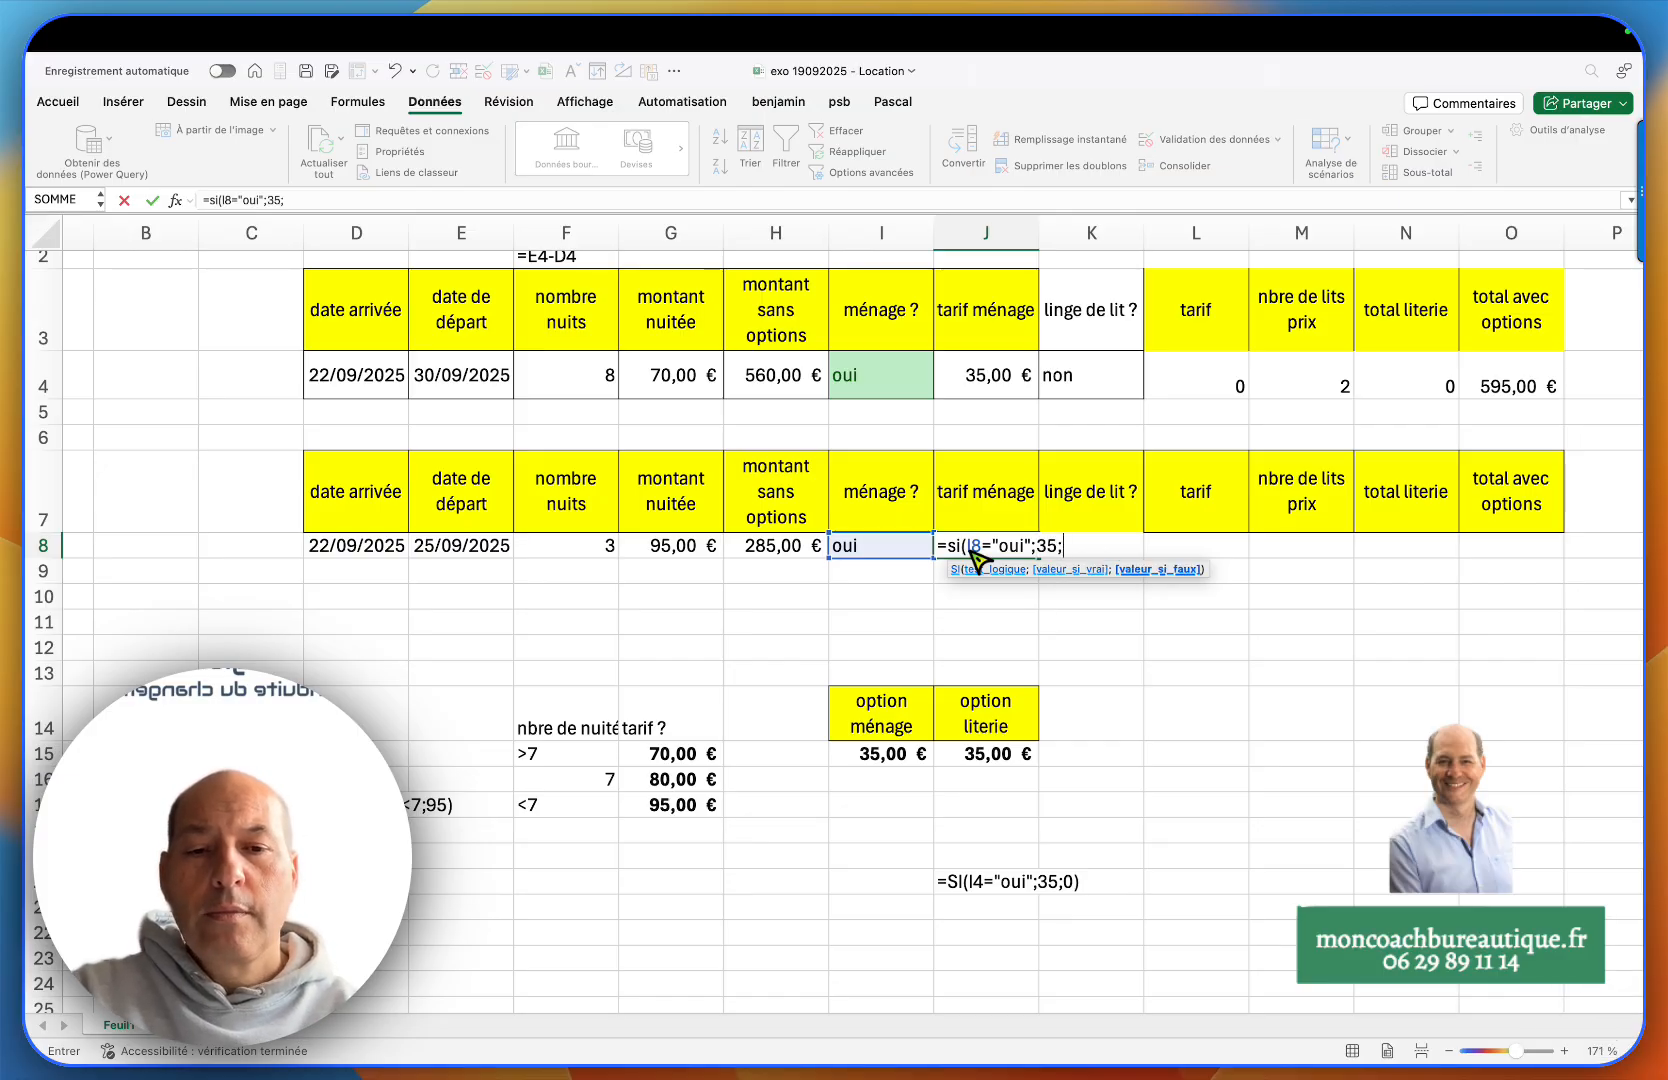
pyautogui.write('0)')
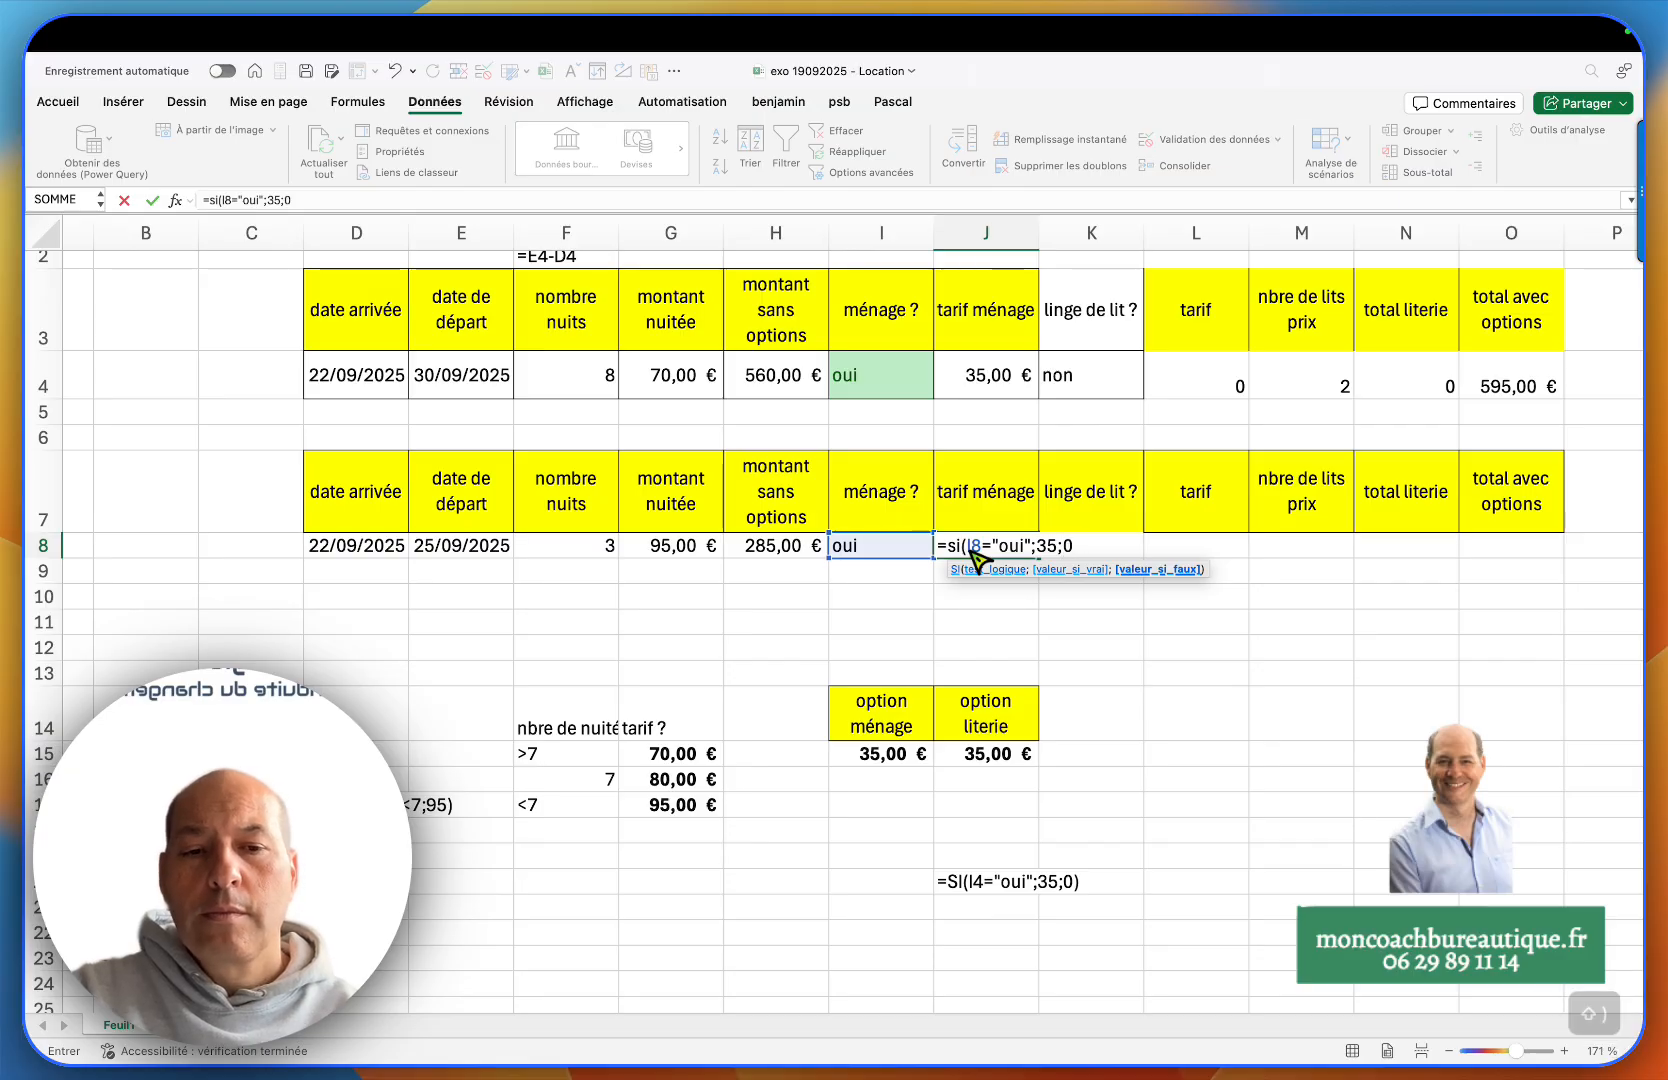
pyautogui.press('Return')
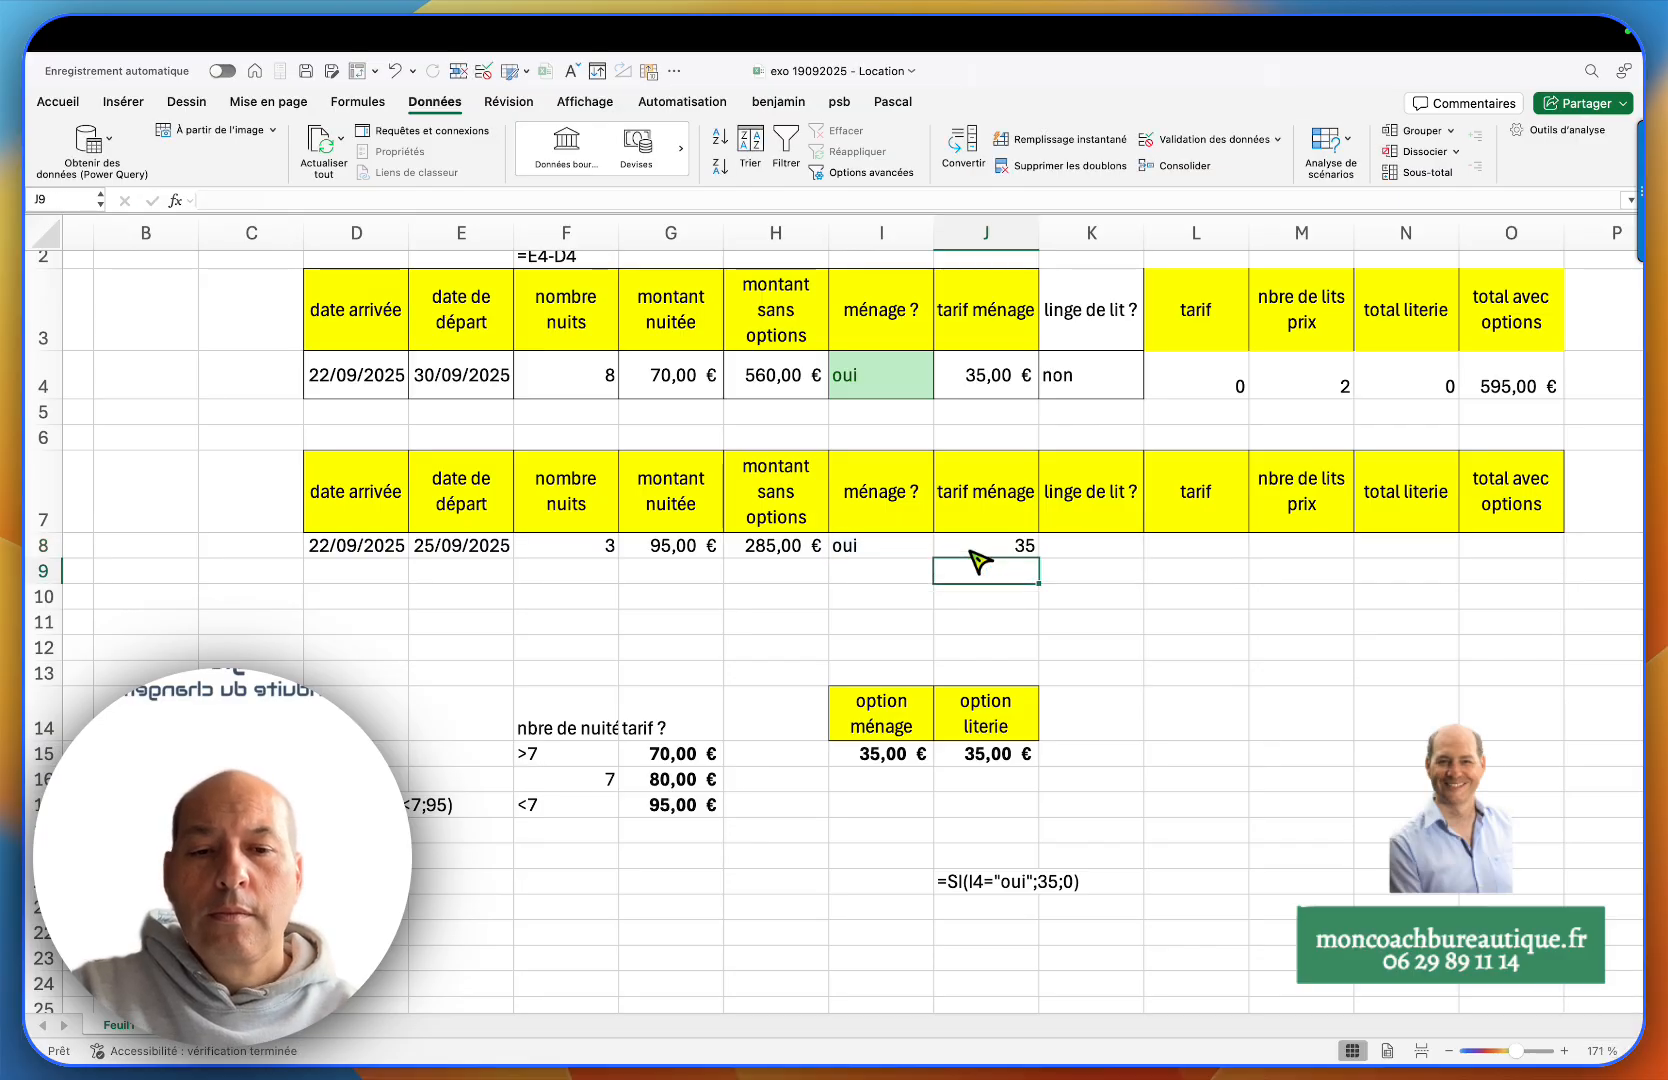
# - Display the text of the J8 formula in J10 with =FORMULETEXTE(J8)
pyautogui.click(980, 578)
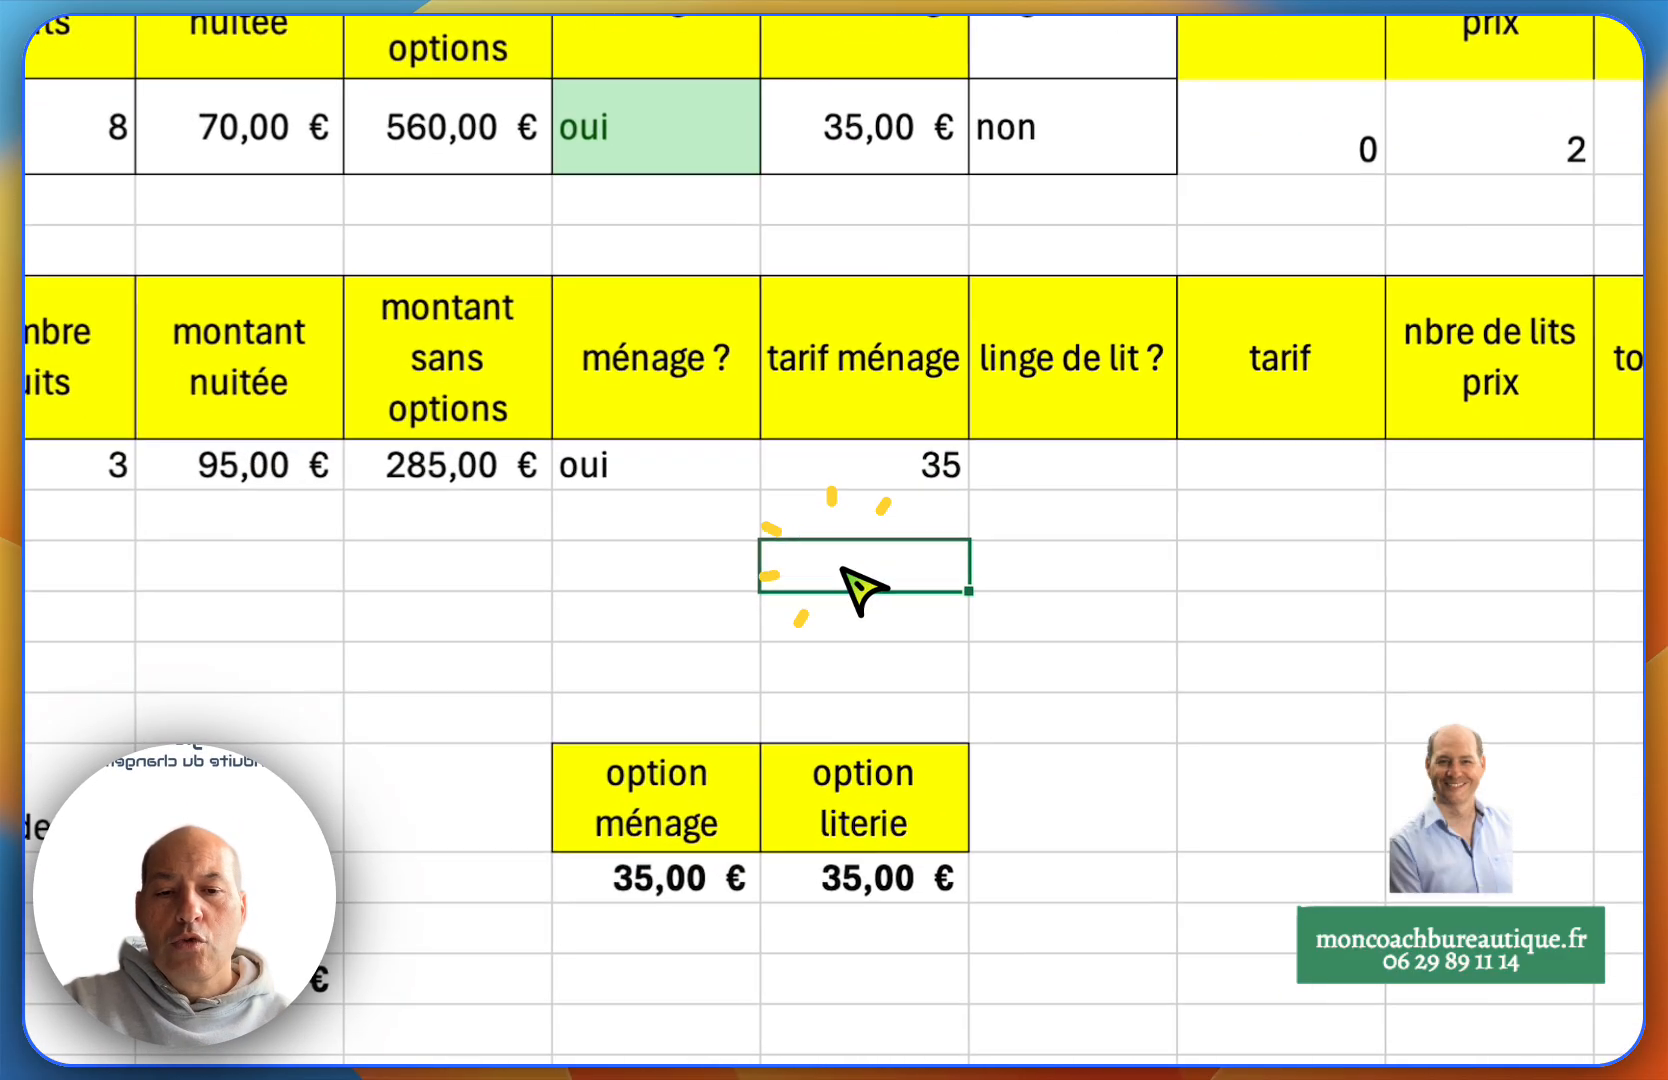
pyautogui.write('=s')
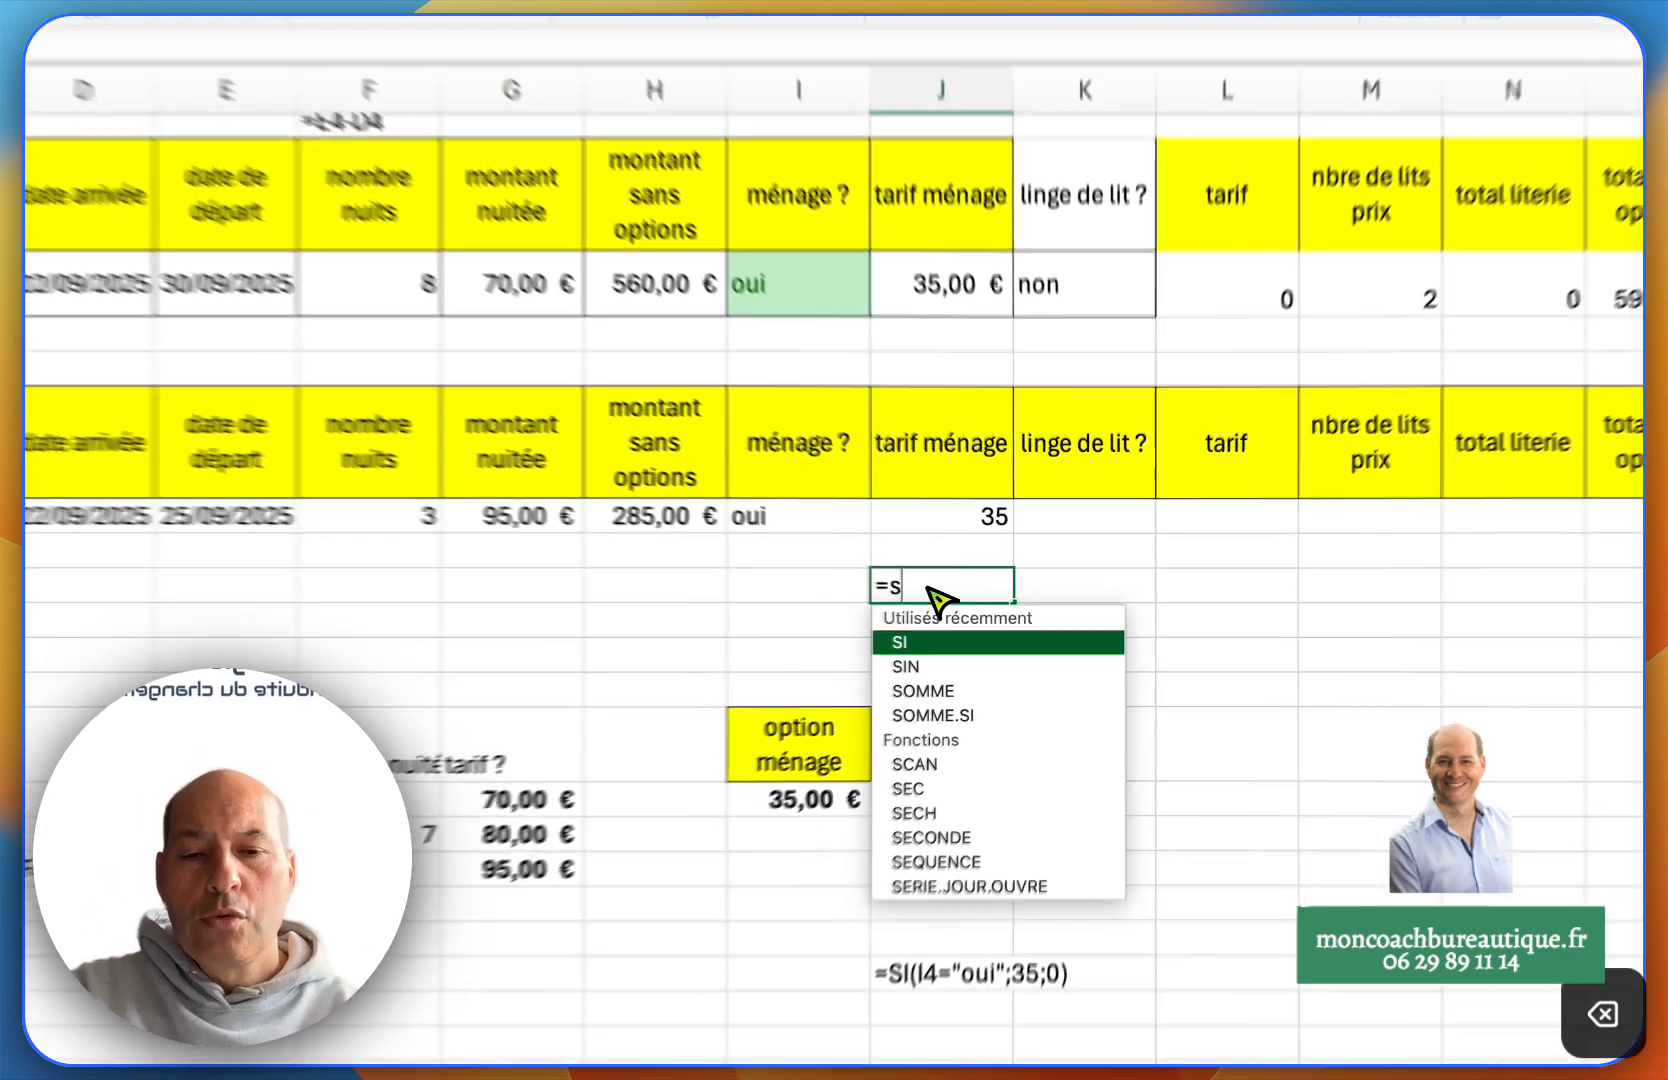
pyautogui.press('BackSpace')
pyautogui.write('formulete')
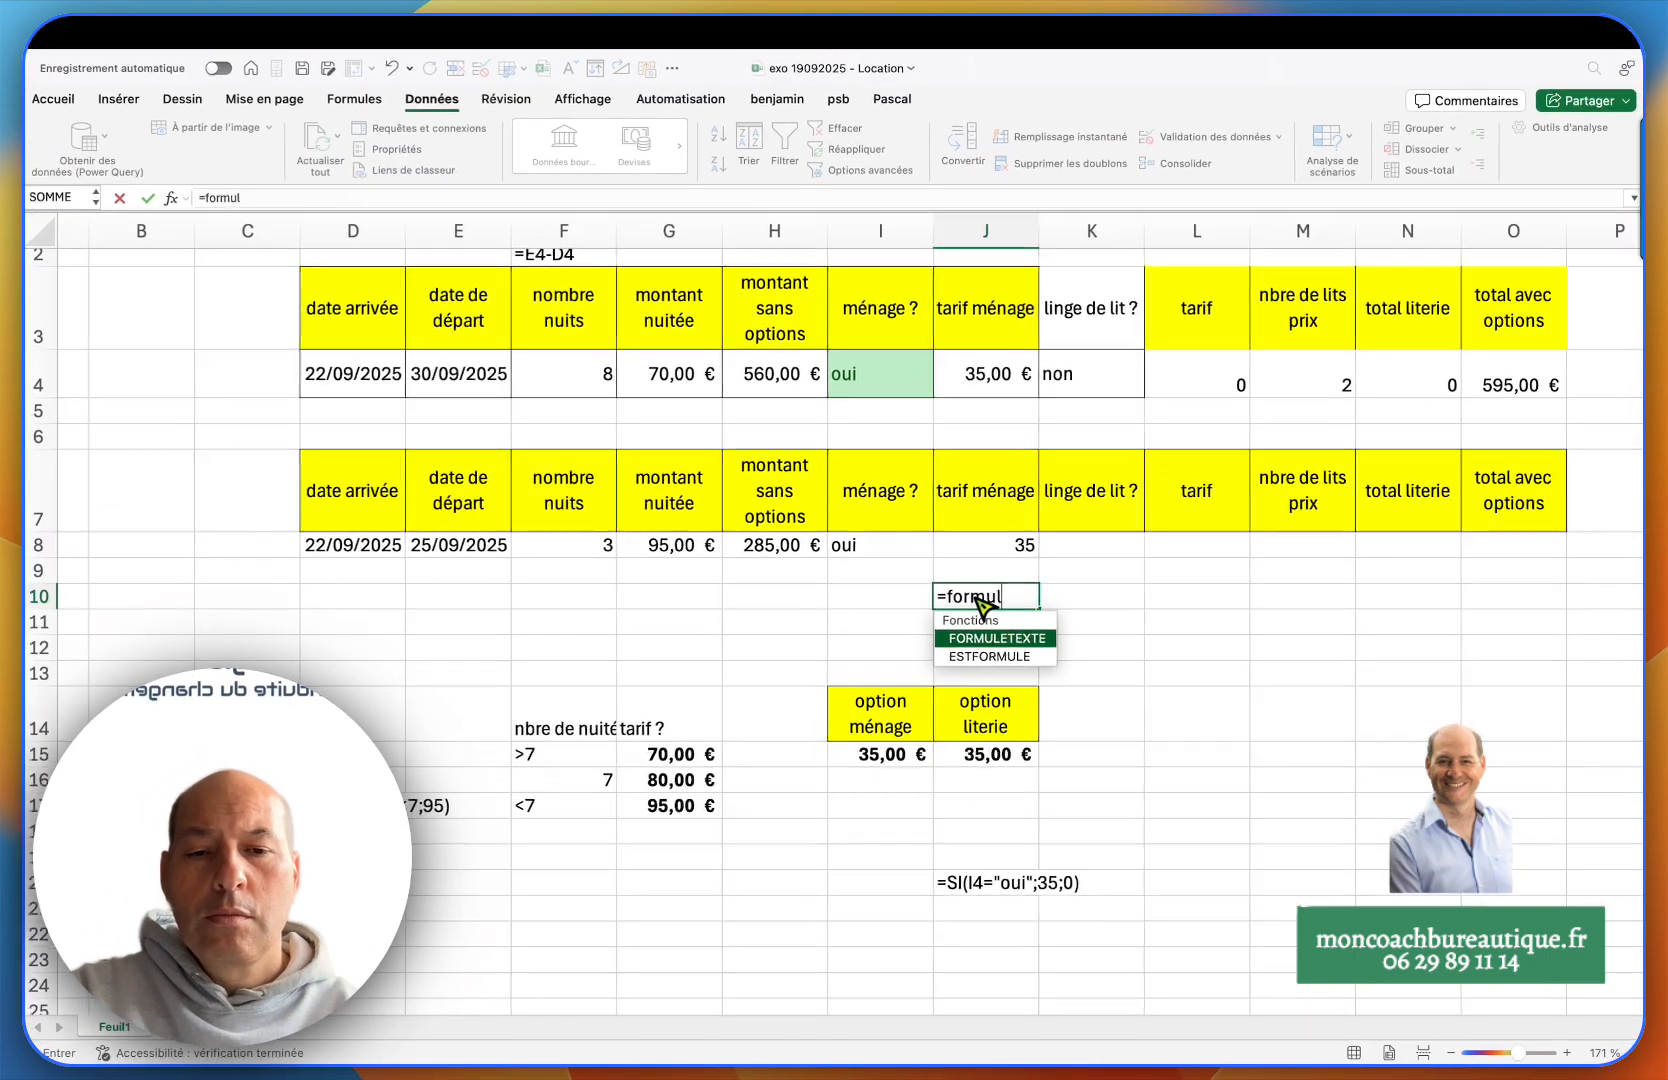
pyautogui.write('xte(j8)')
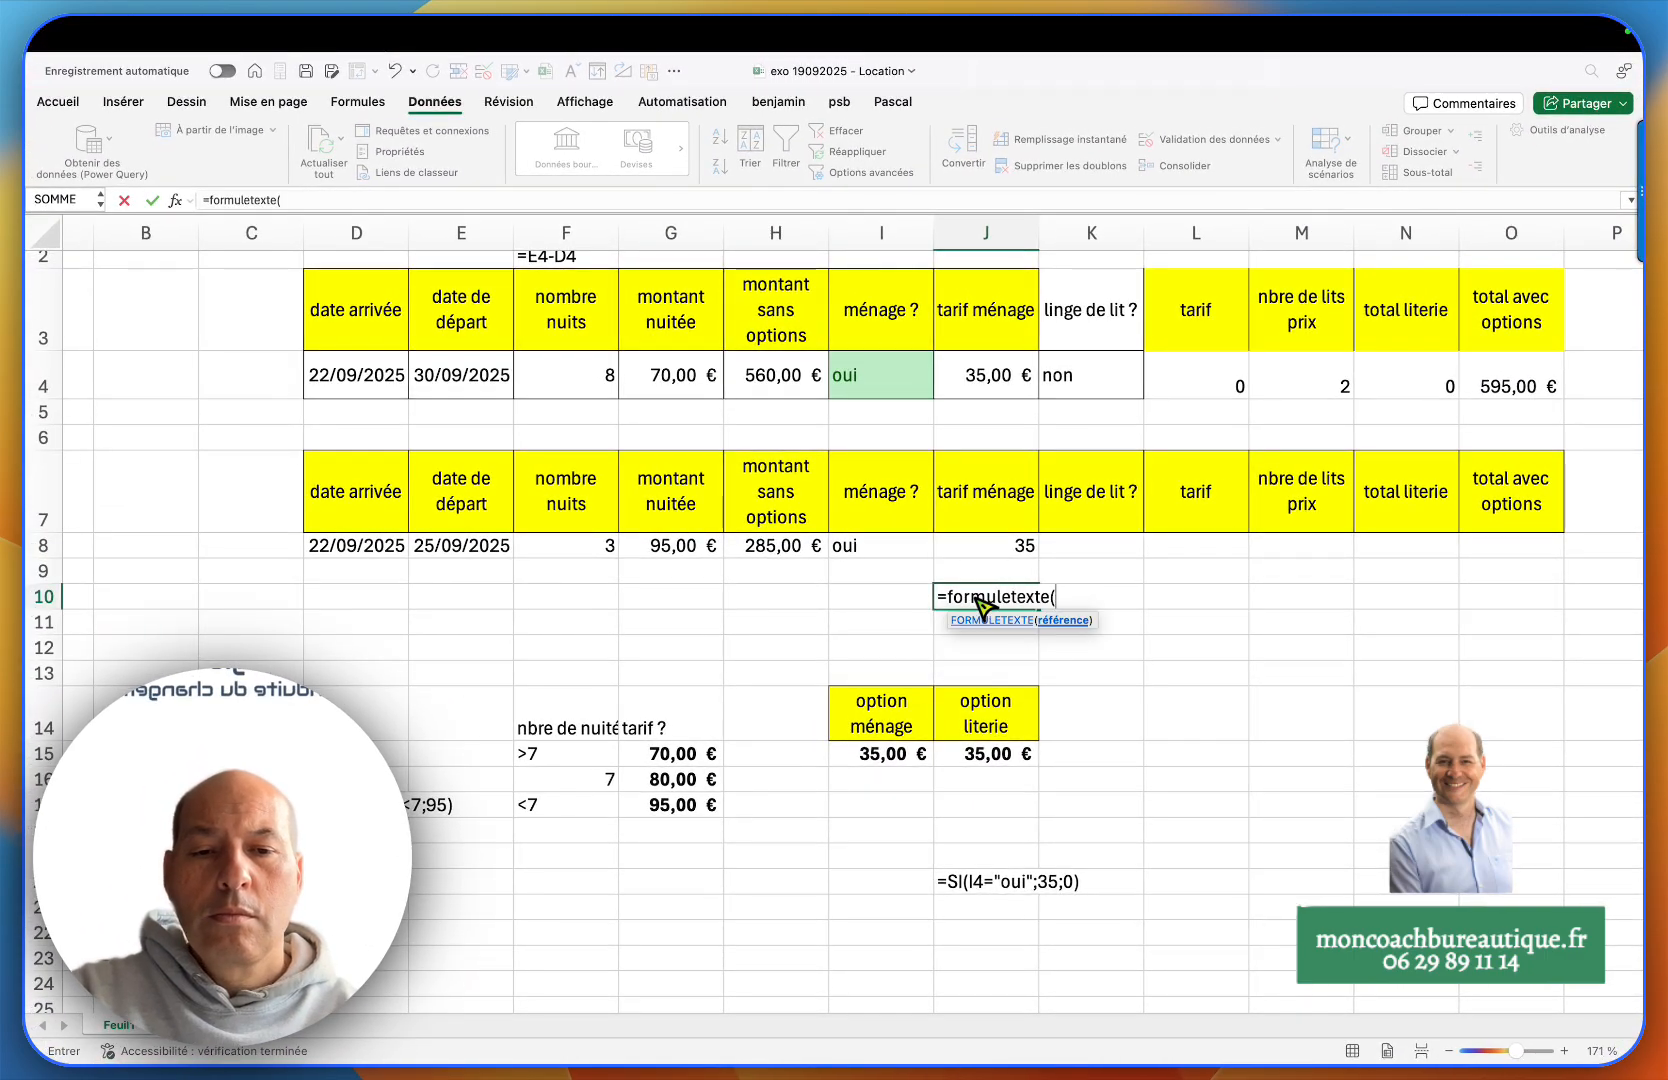
pyautogui.press('Return')
# - Enter the formula =SI(K8="oui";35;0) in L8 to calculate the bed linen rate
pyautogui.press('Up')
pyautogui.press('Up')
pyautogui.press('Up')
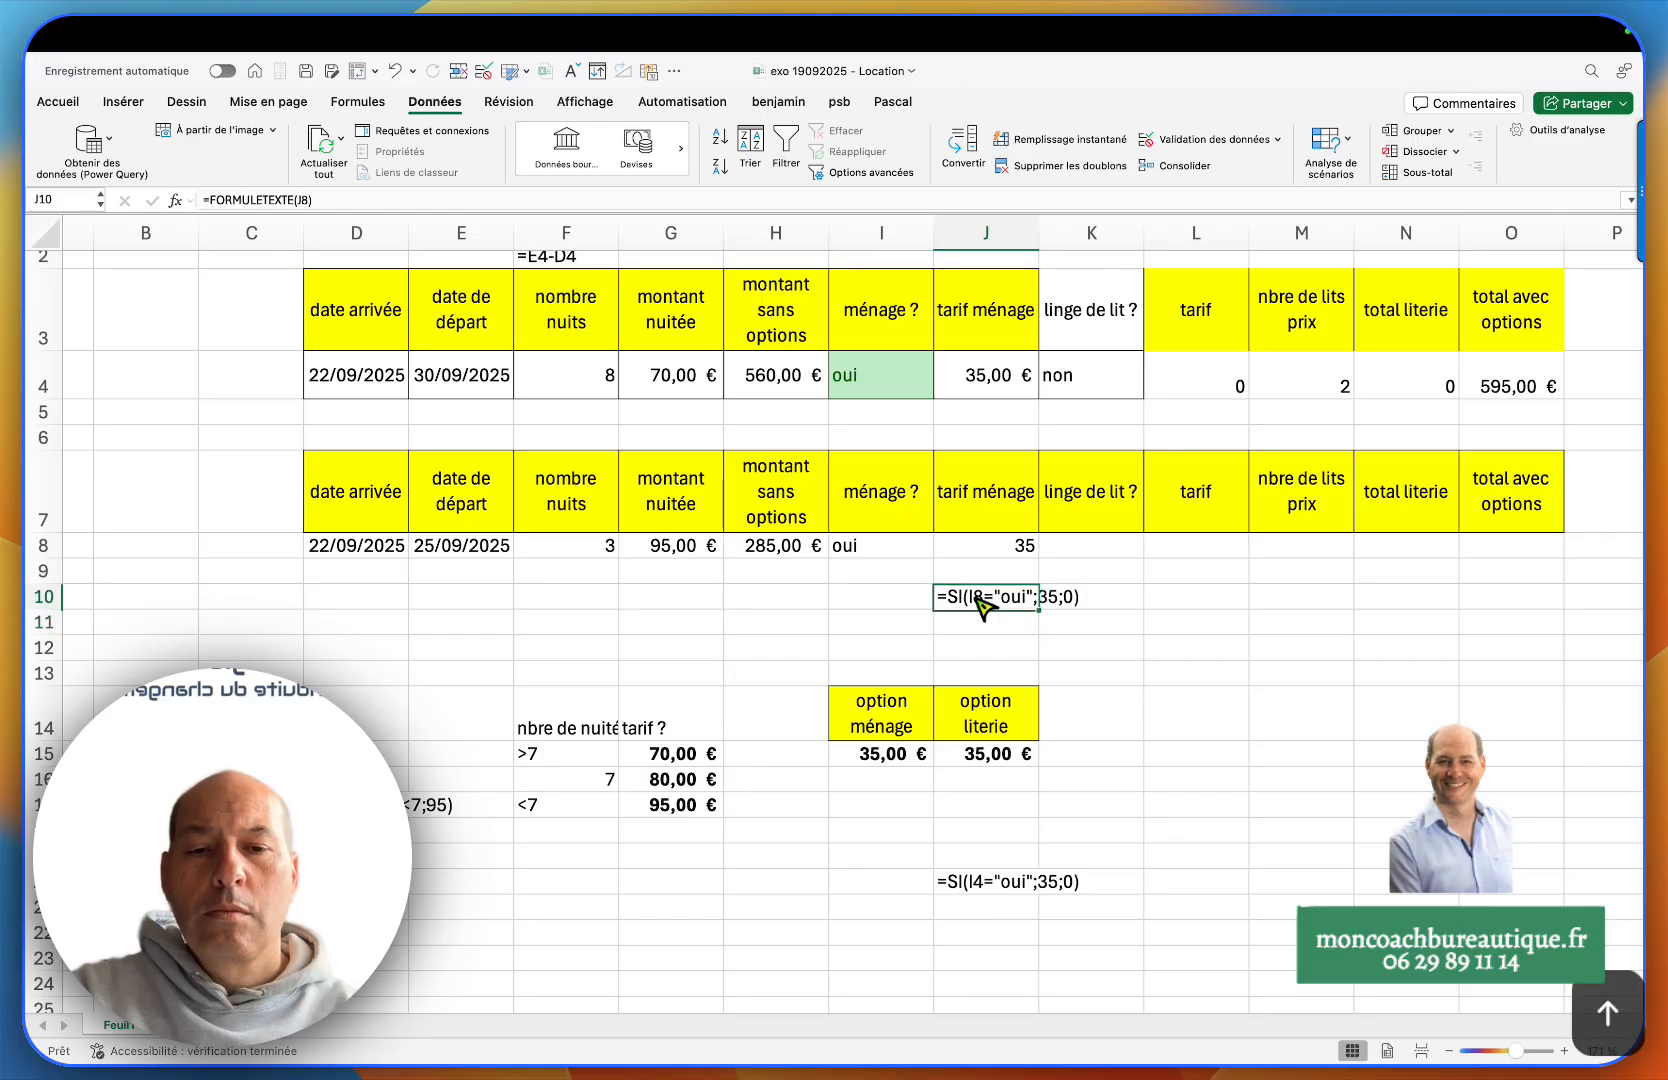
pyautogui.press('Right')
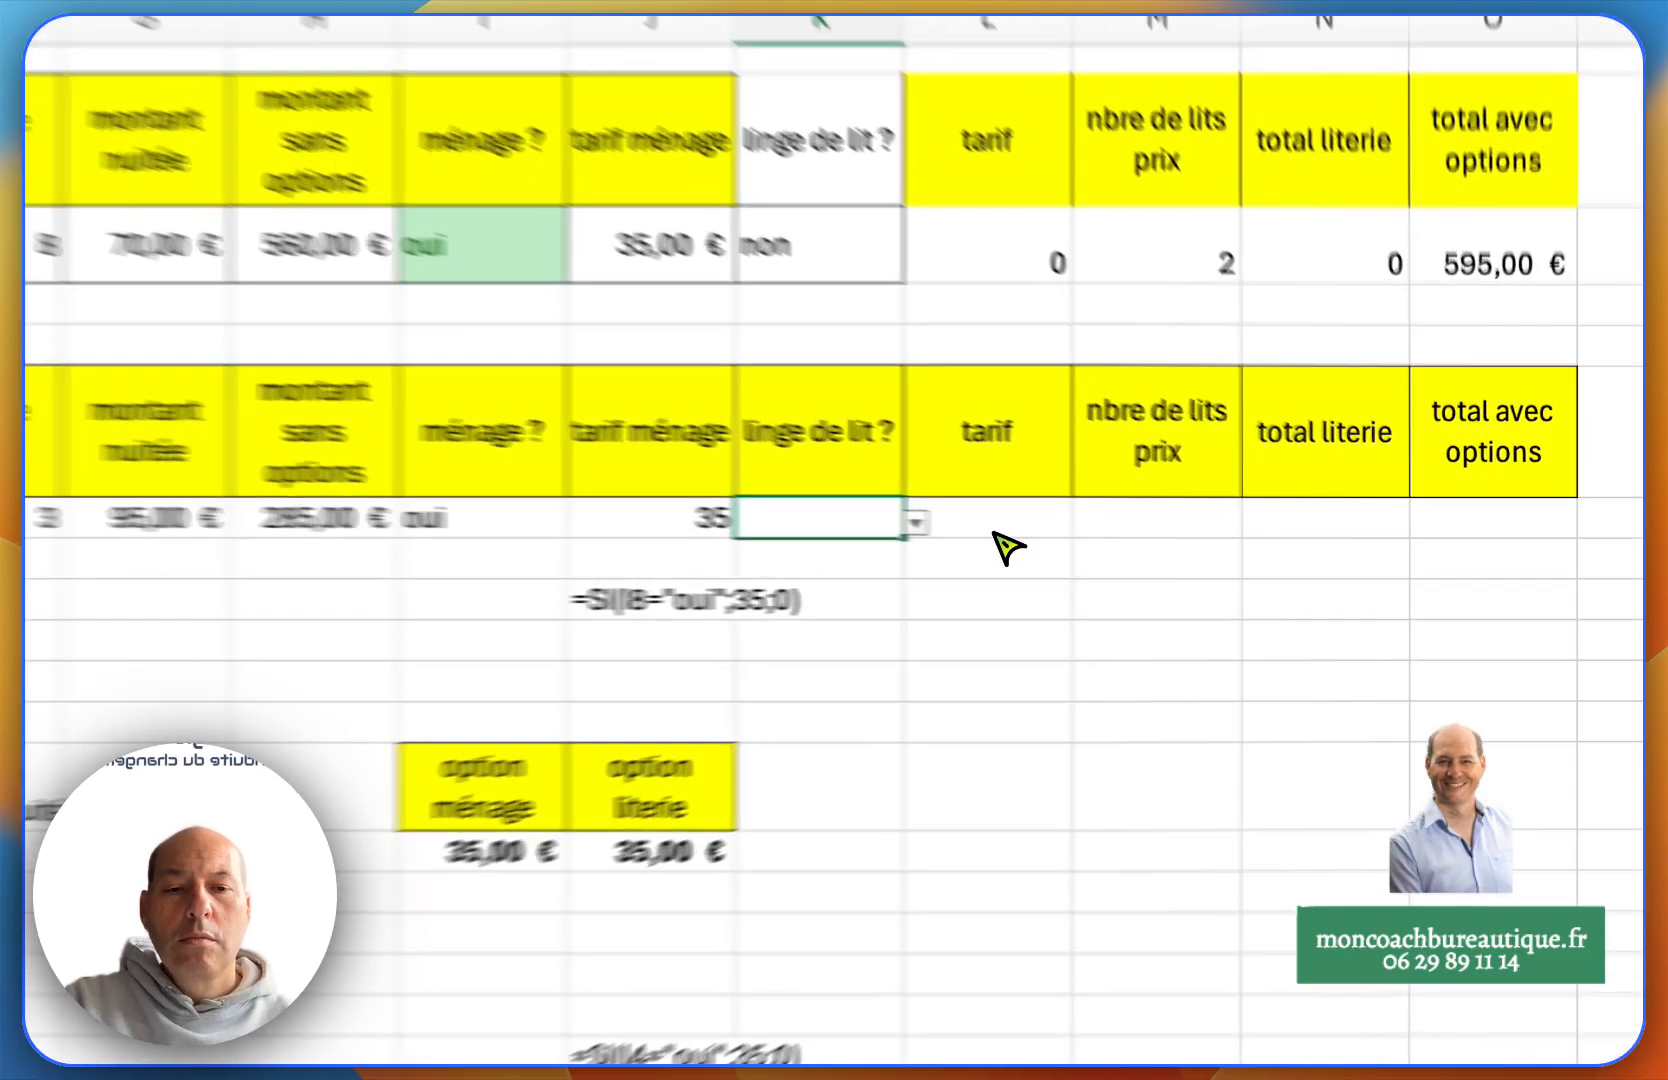
pyautogui.click(1200, 552)
pyautogui.write('=si(')
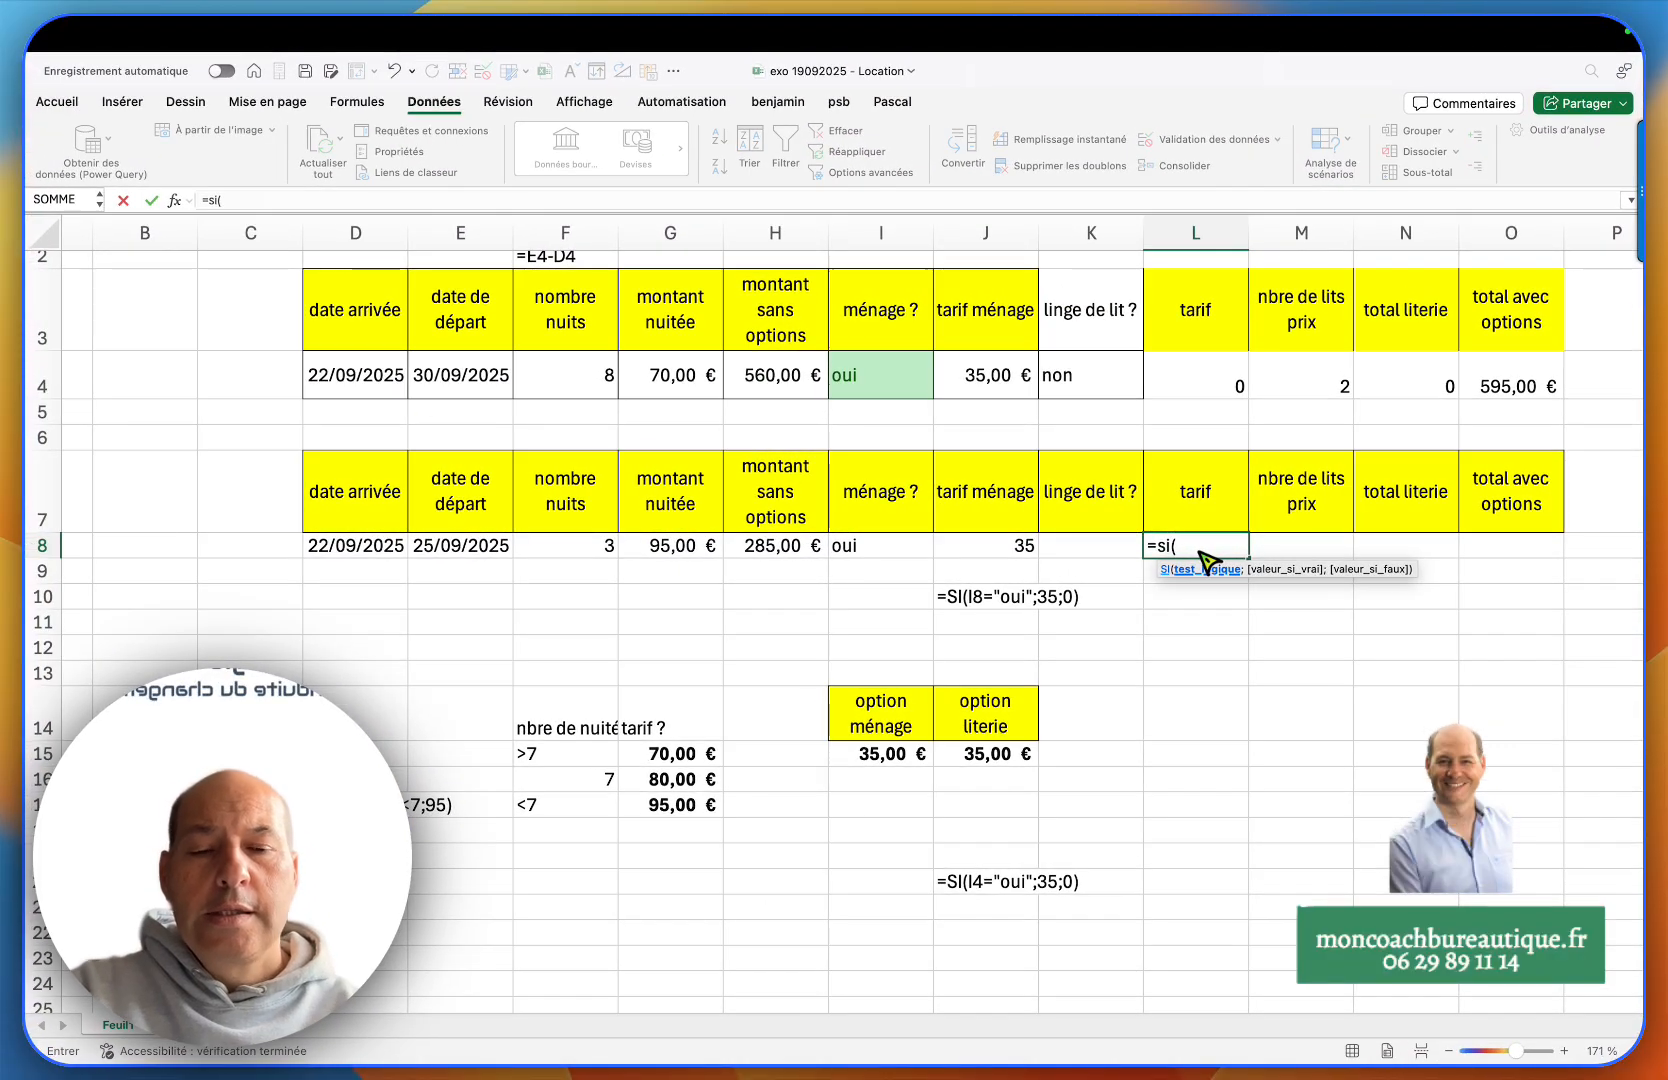
pyautogui.press('Left')
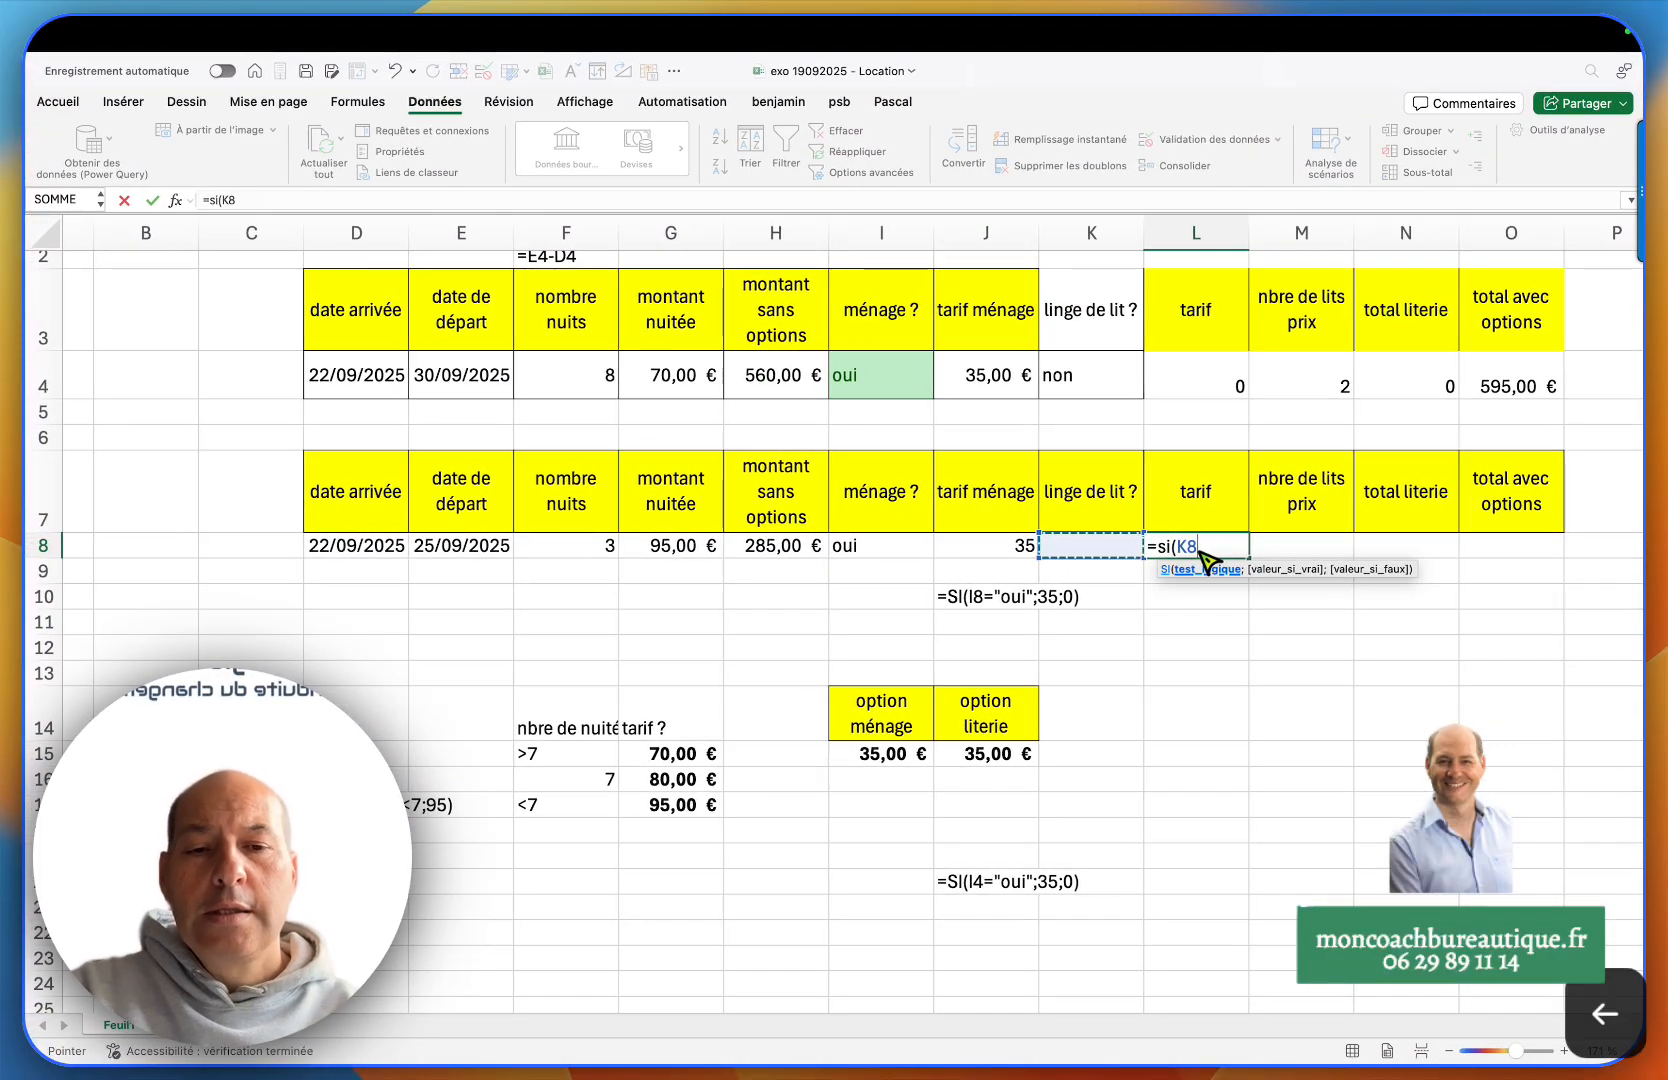
pyautogui.write('="oui";')
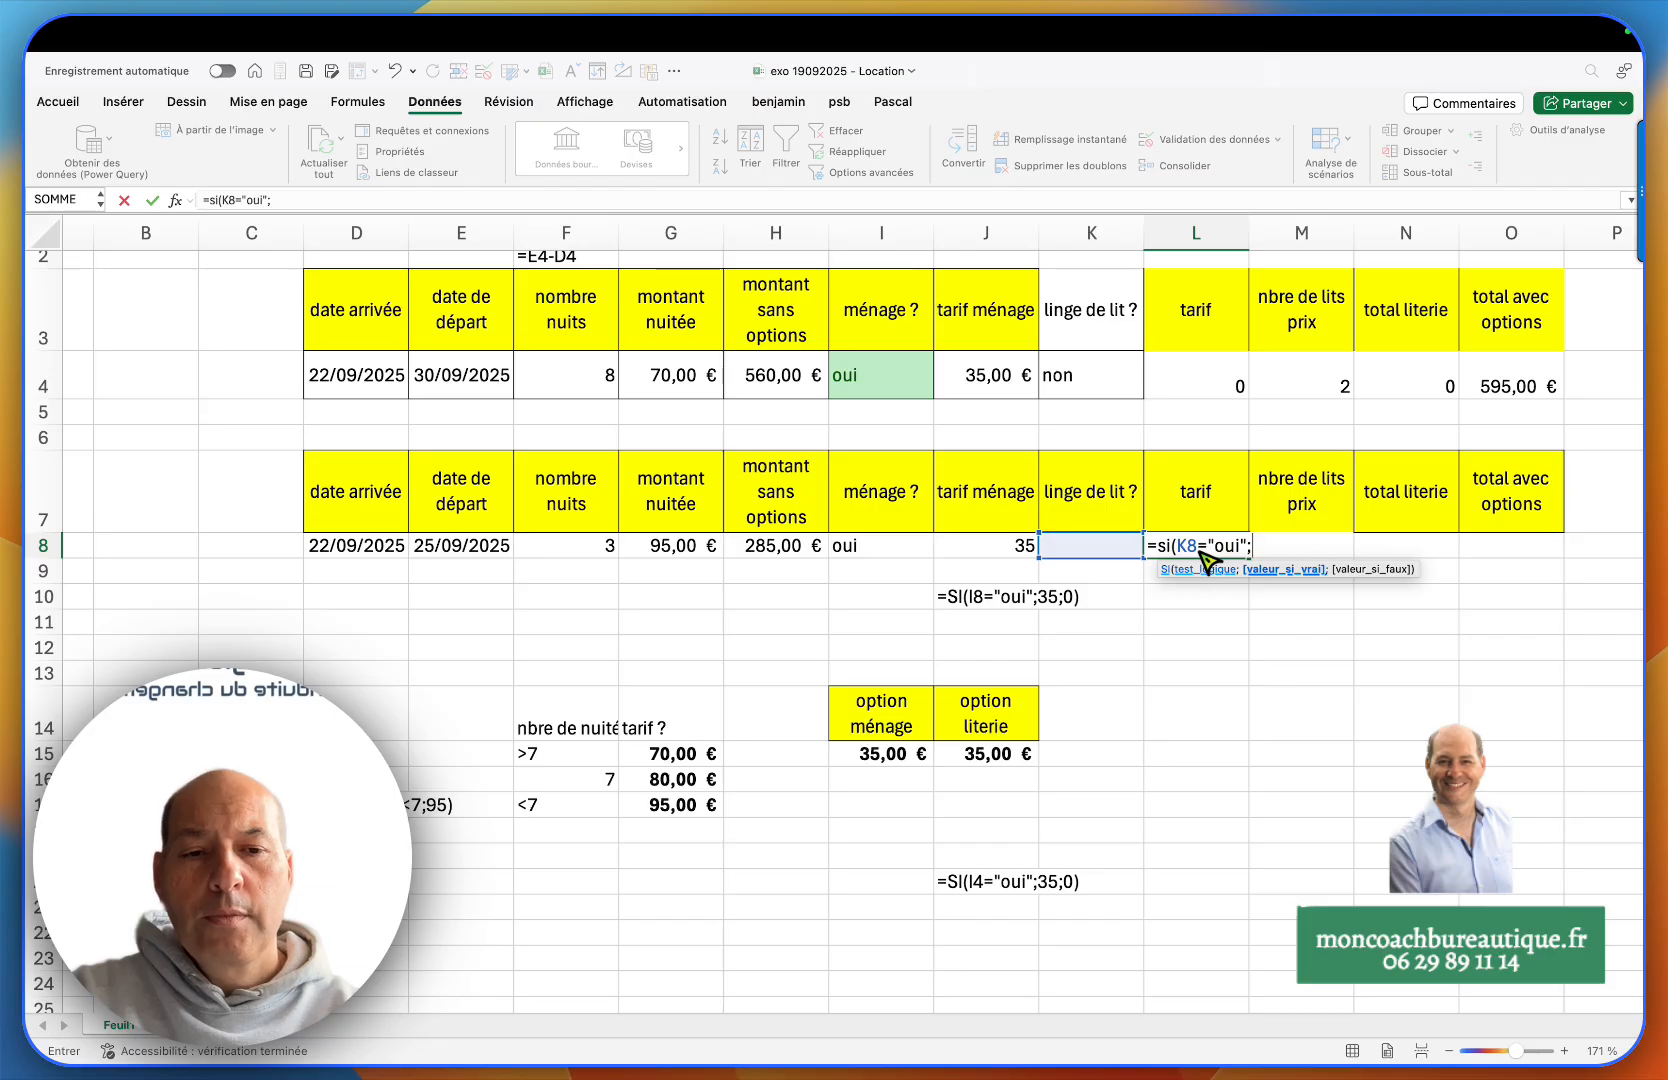
pyautogui.write('35')
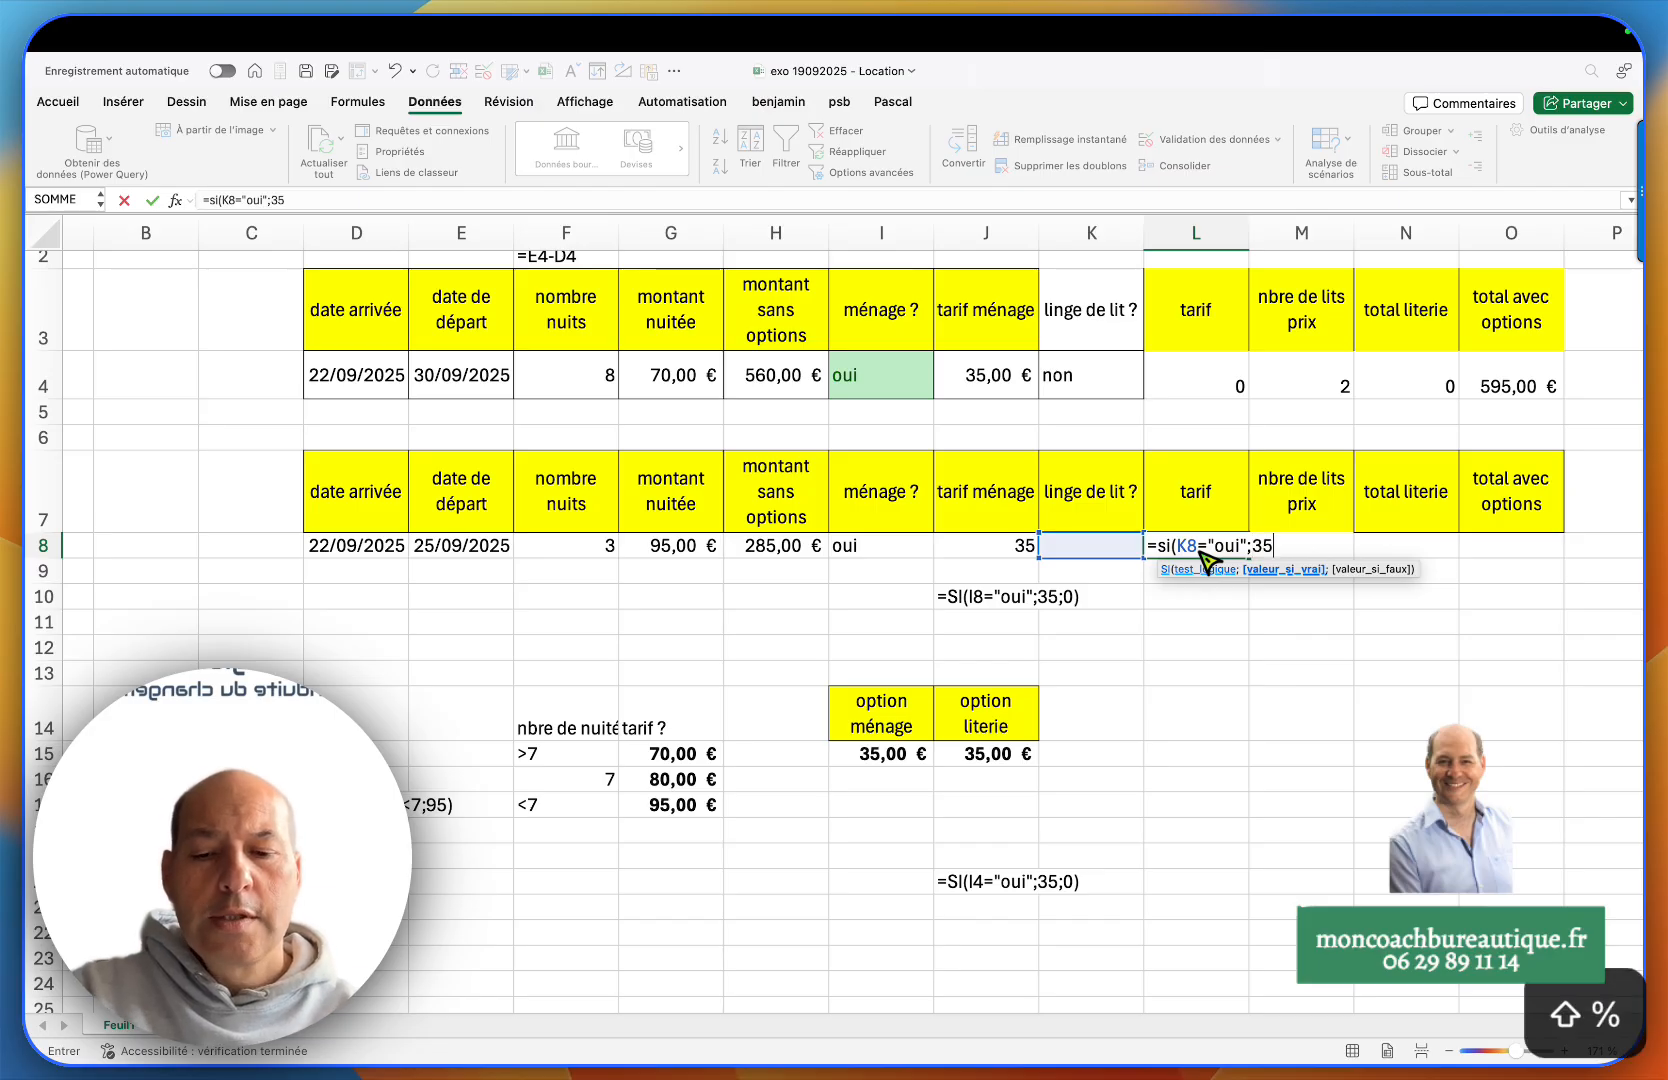
pyautogui.write(';0)')
pyautogui.press('Return')
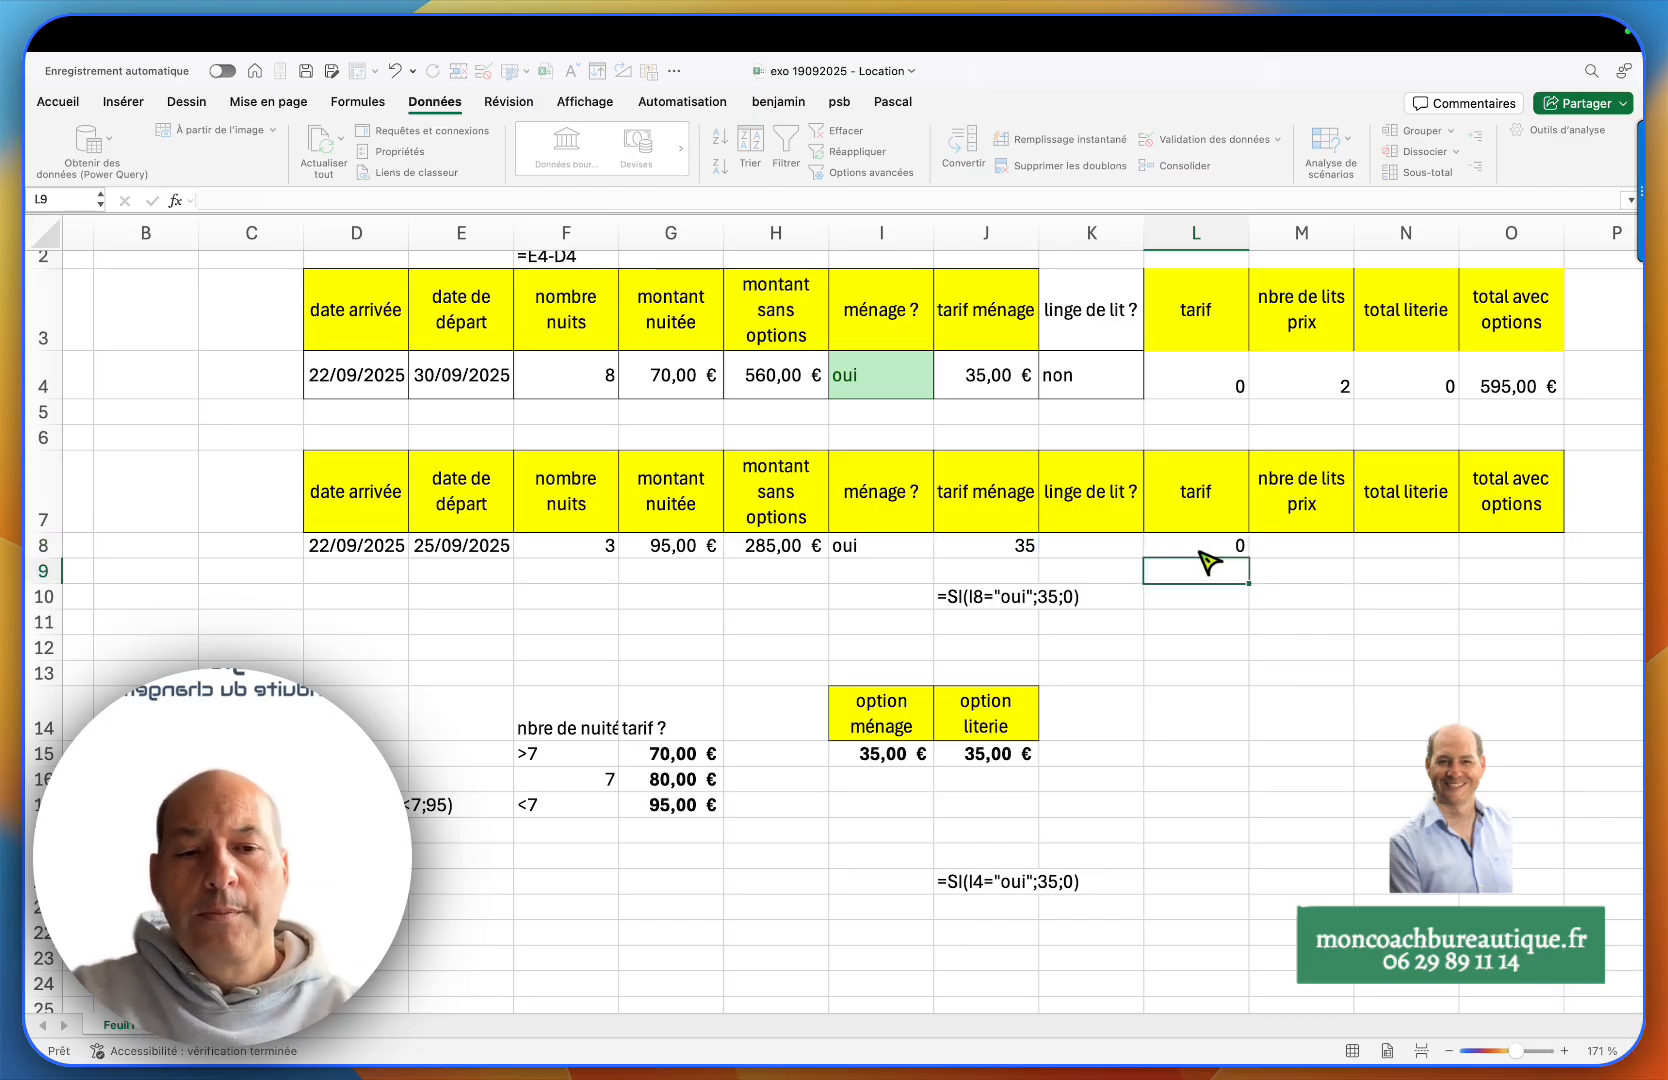
# - Test the linge de lit ? dropdown in K8 with non and oui, then set it back to non
pyautogui.click(1115, 546)
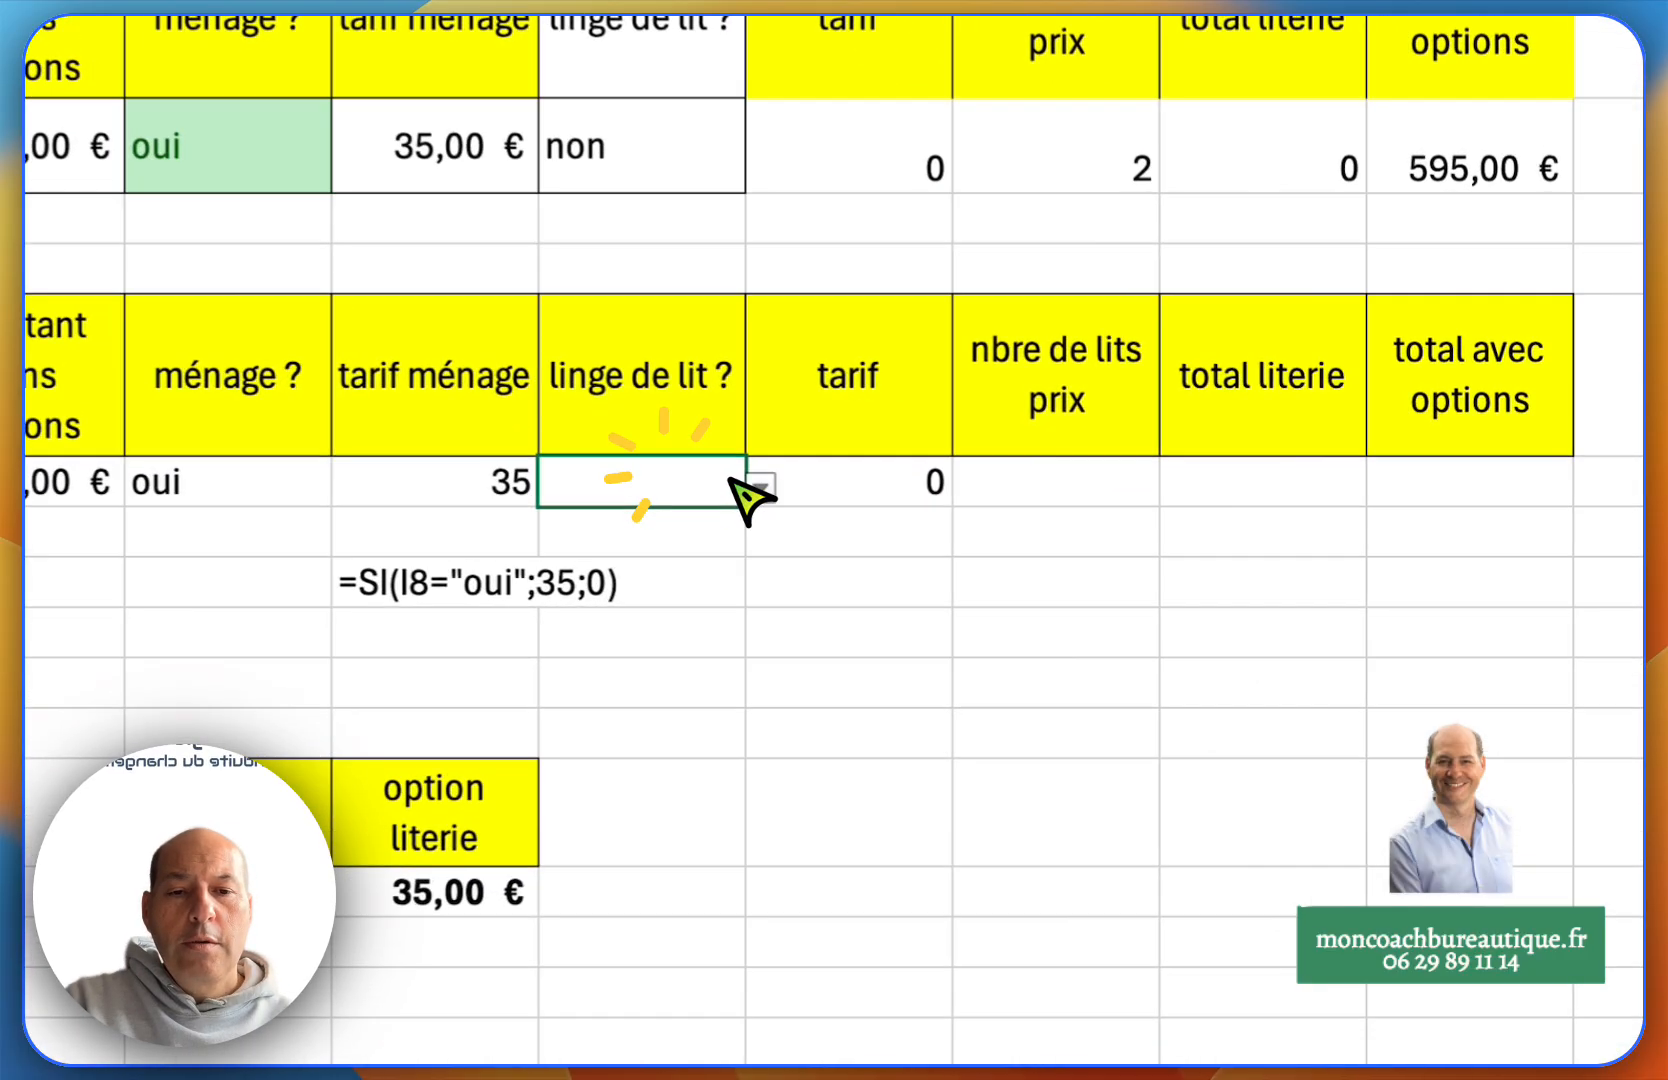
pyautogui.click(1150, 547)
pyautogui.click(565, 563)
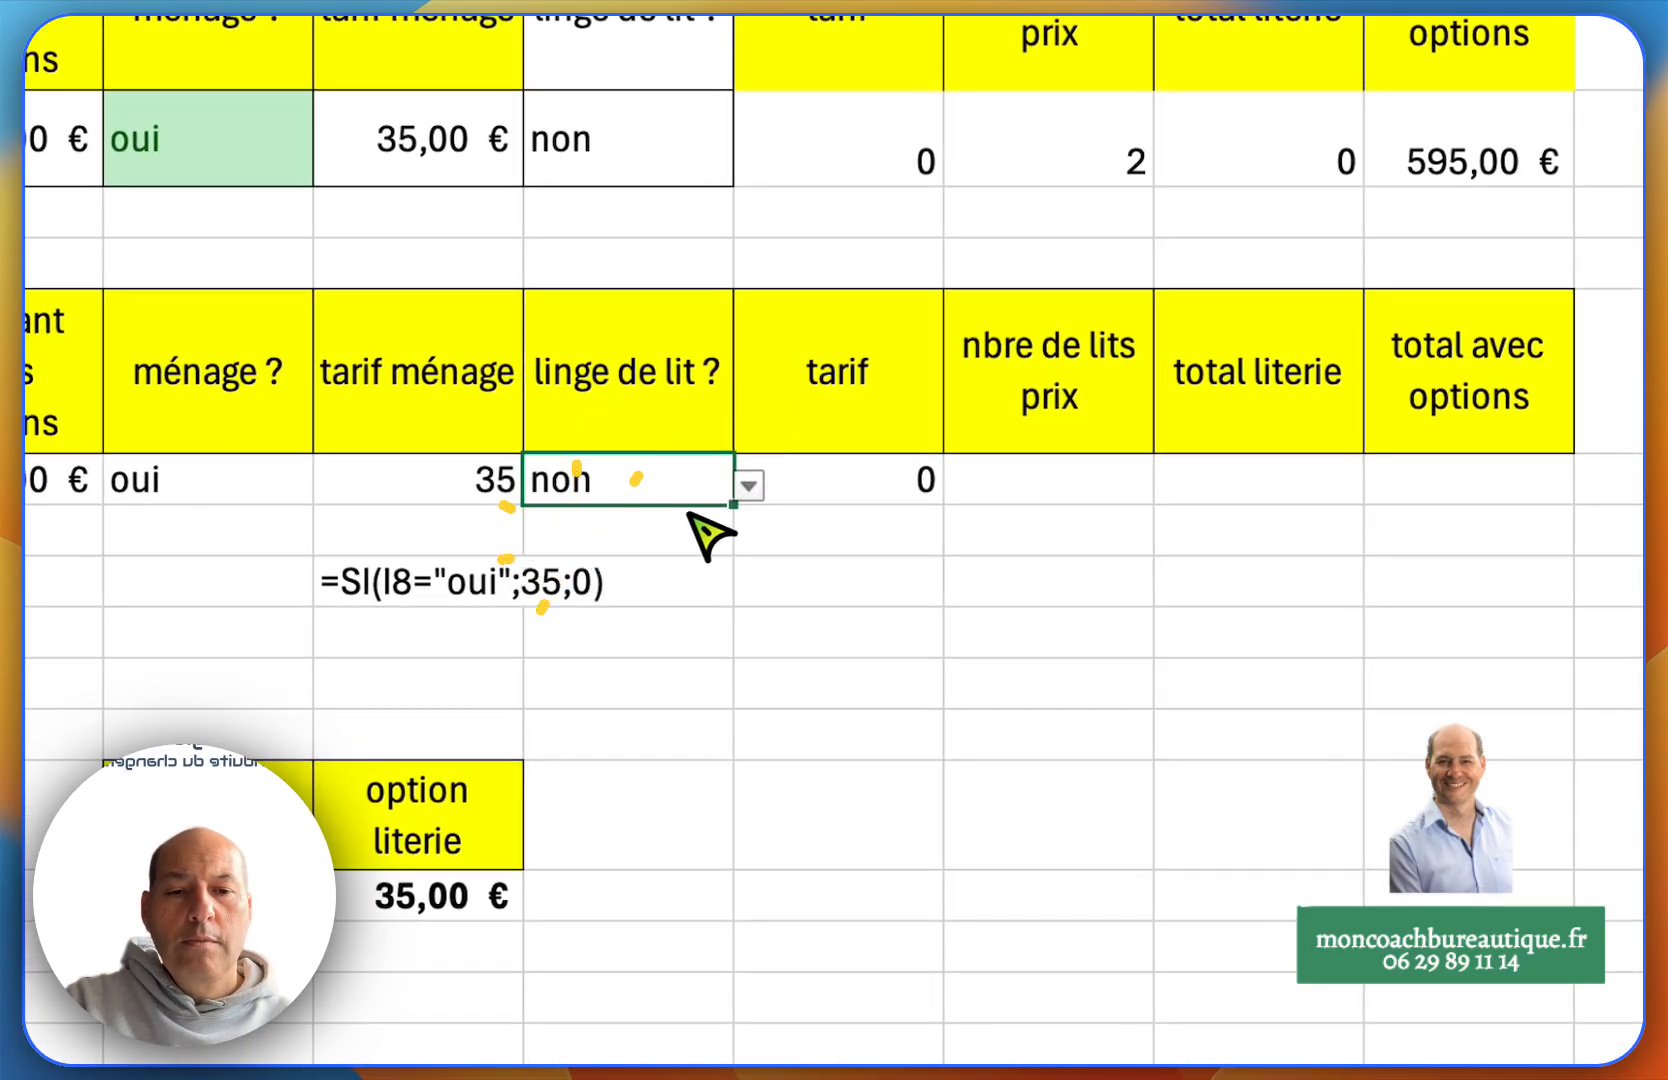
pyautogui.click(749, 486)
pyautogui.click(580, 530)
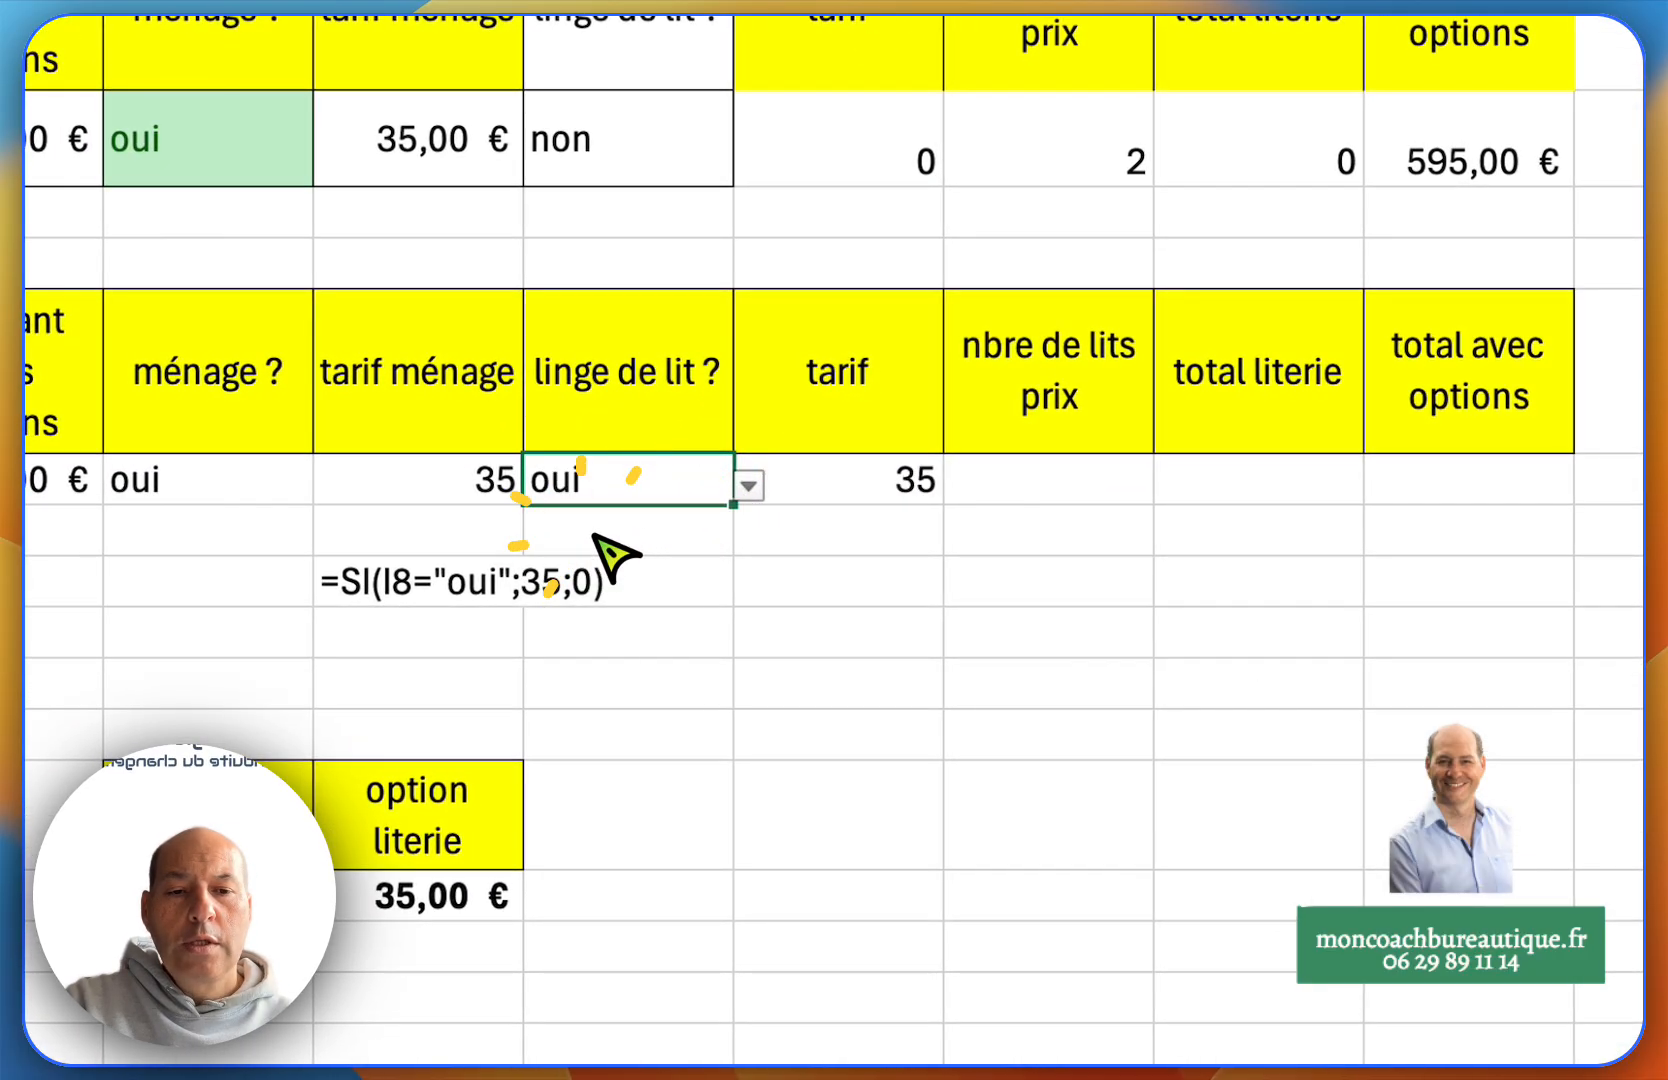
pyautogui.click(745, 488)
pyautogui.click(596, 565)
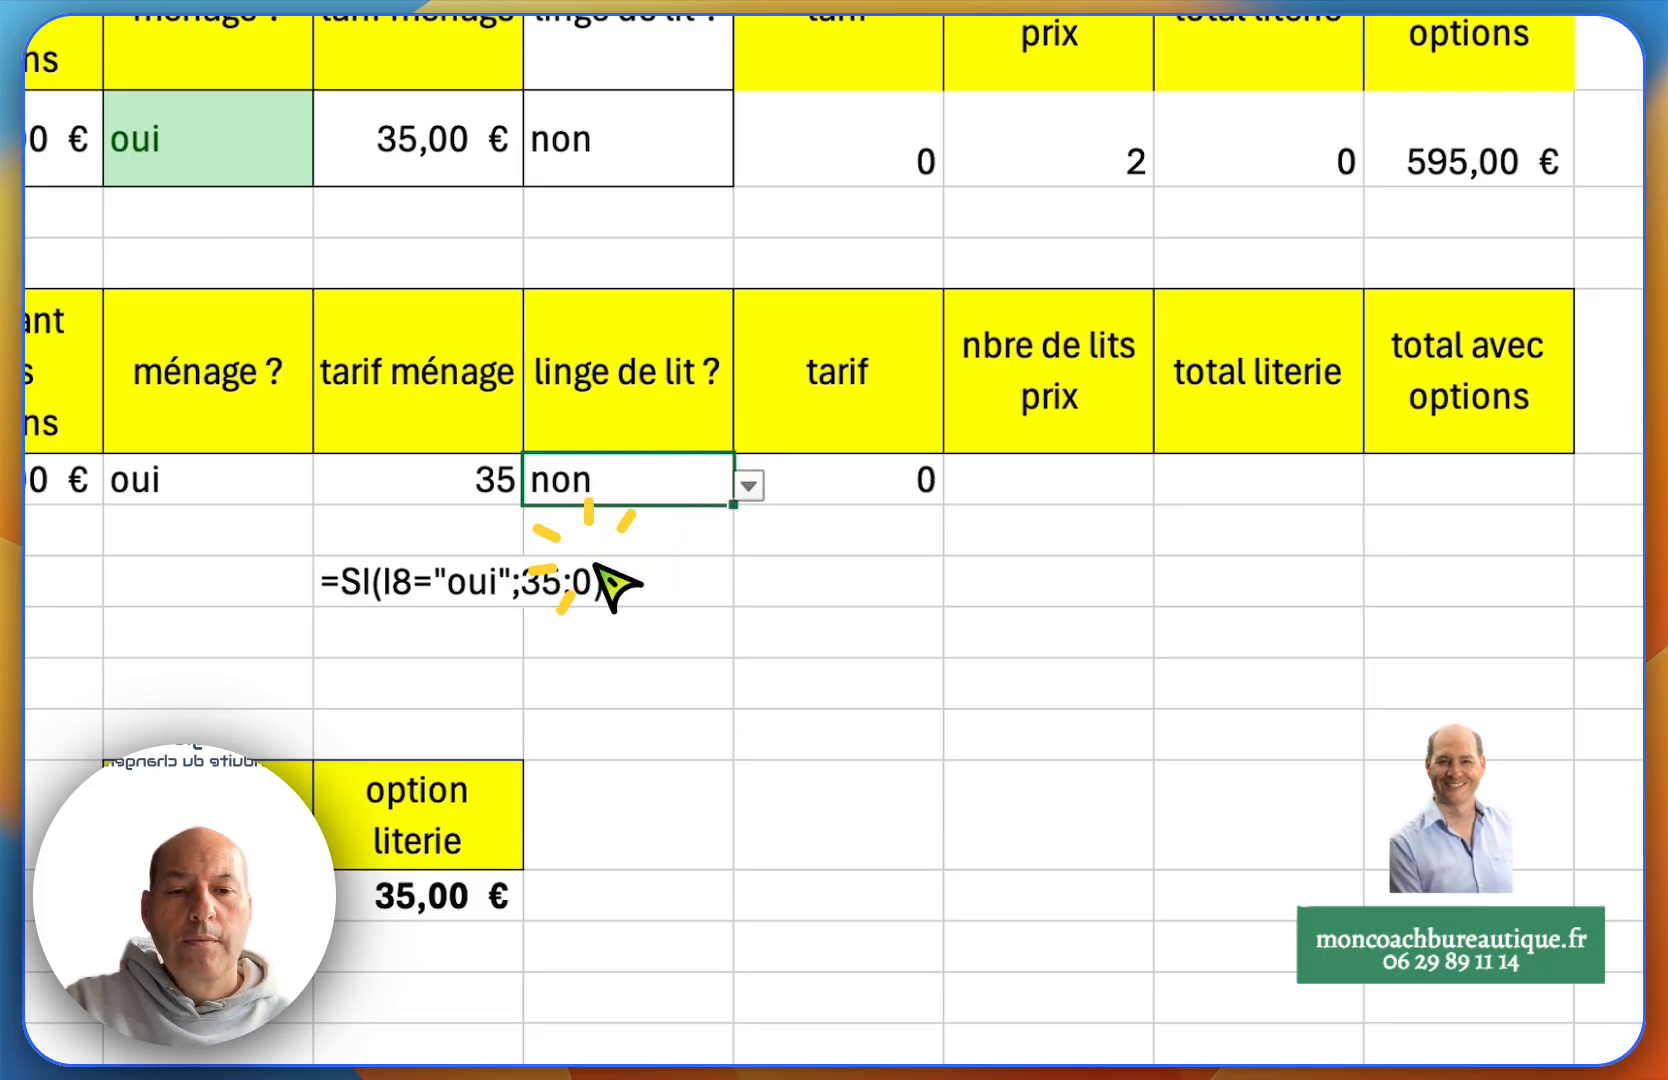
# - Set up list data validation for the nbre de lits prix cell M8 with the source 0;1;2
pyautogui.click(1090, 493)
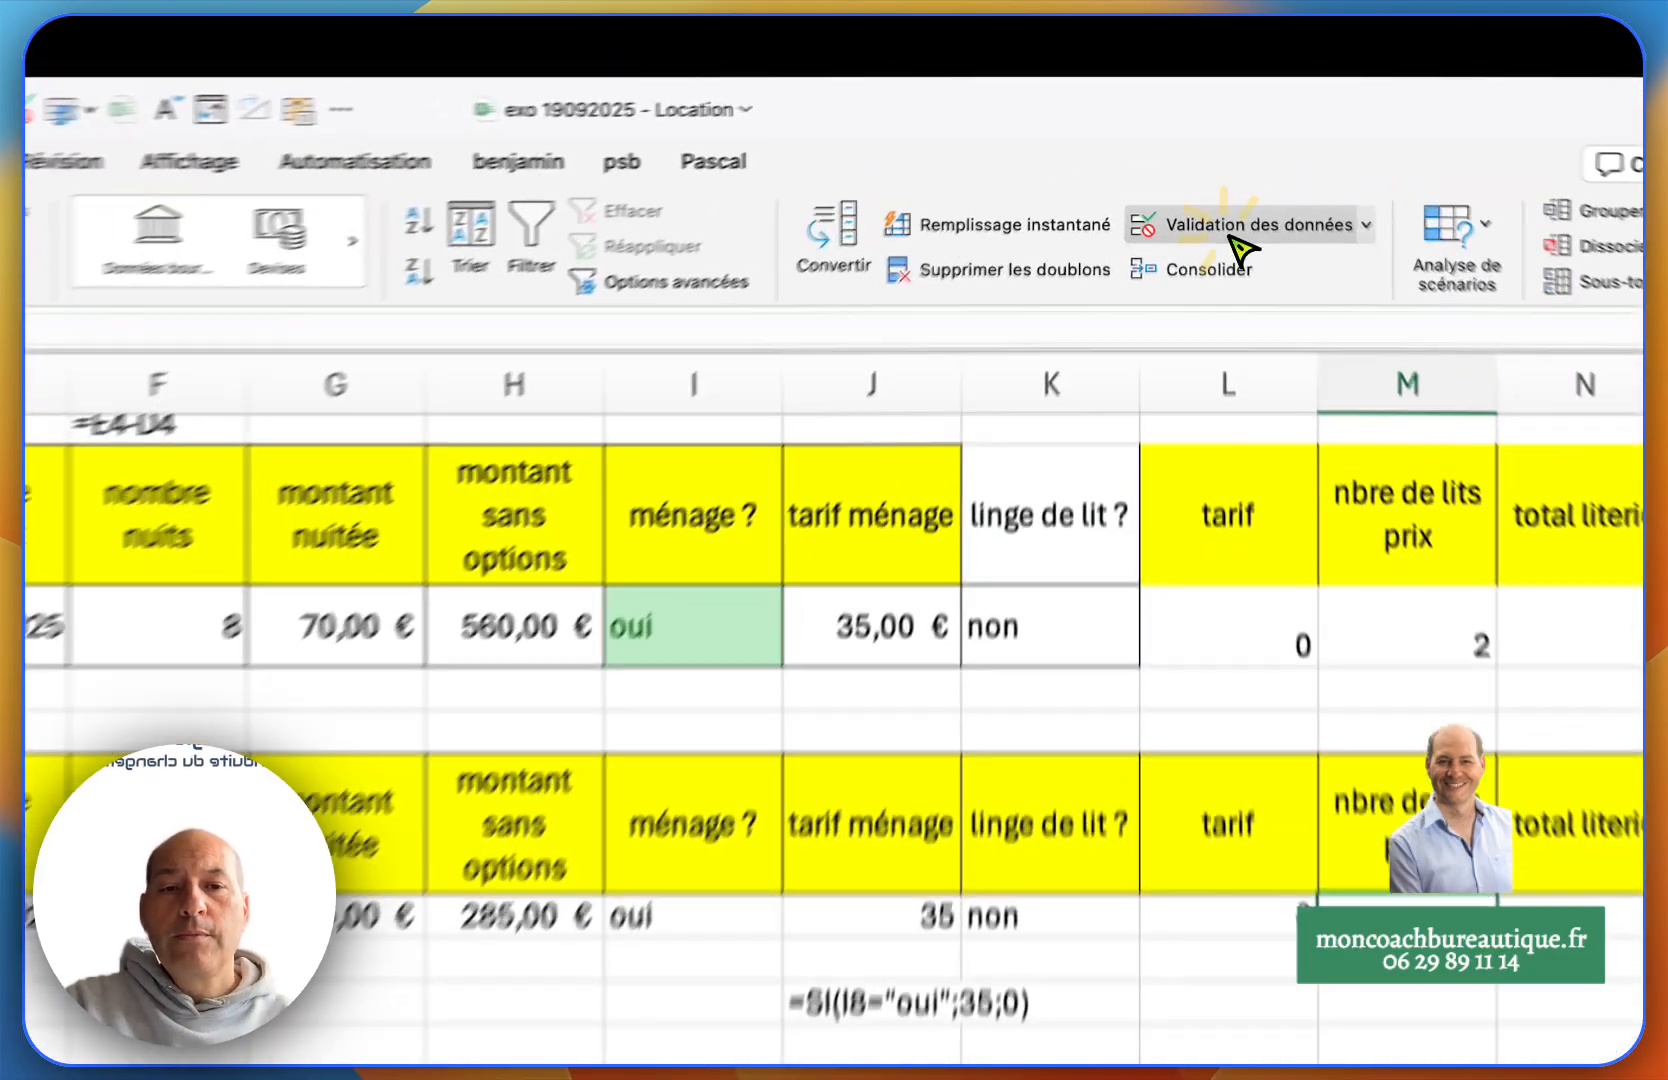
pyautogui.click(1205, 140)
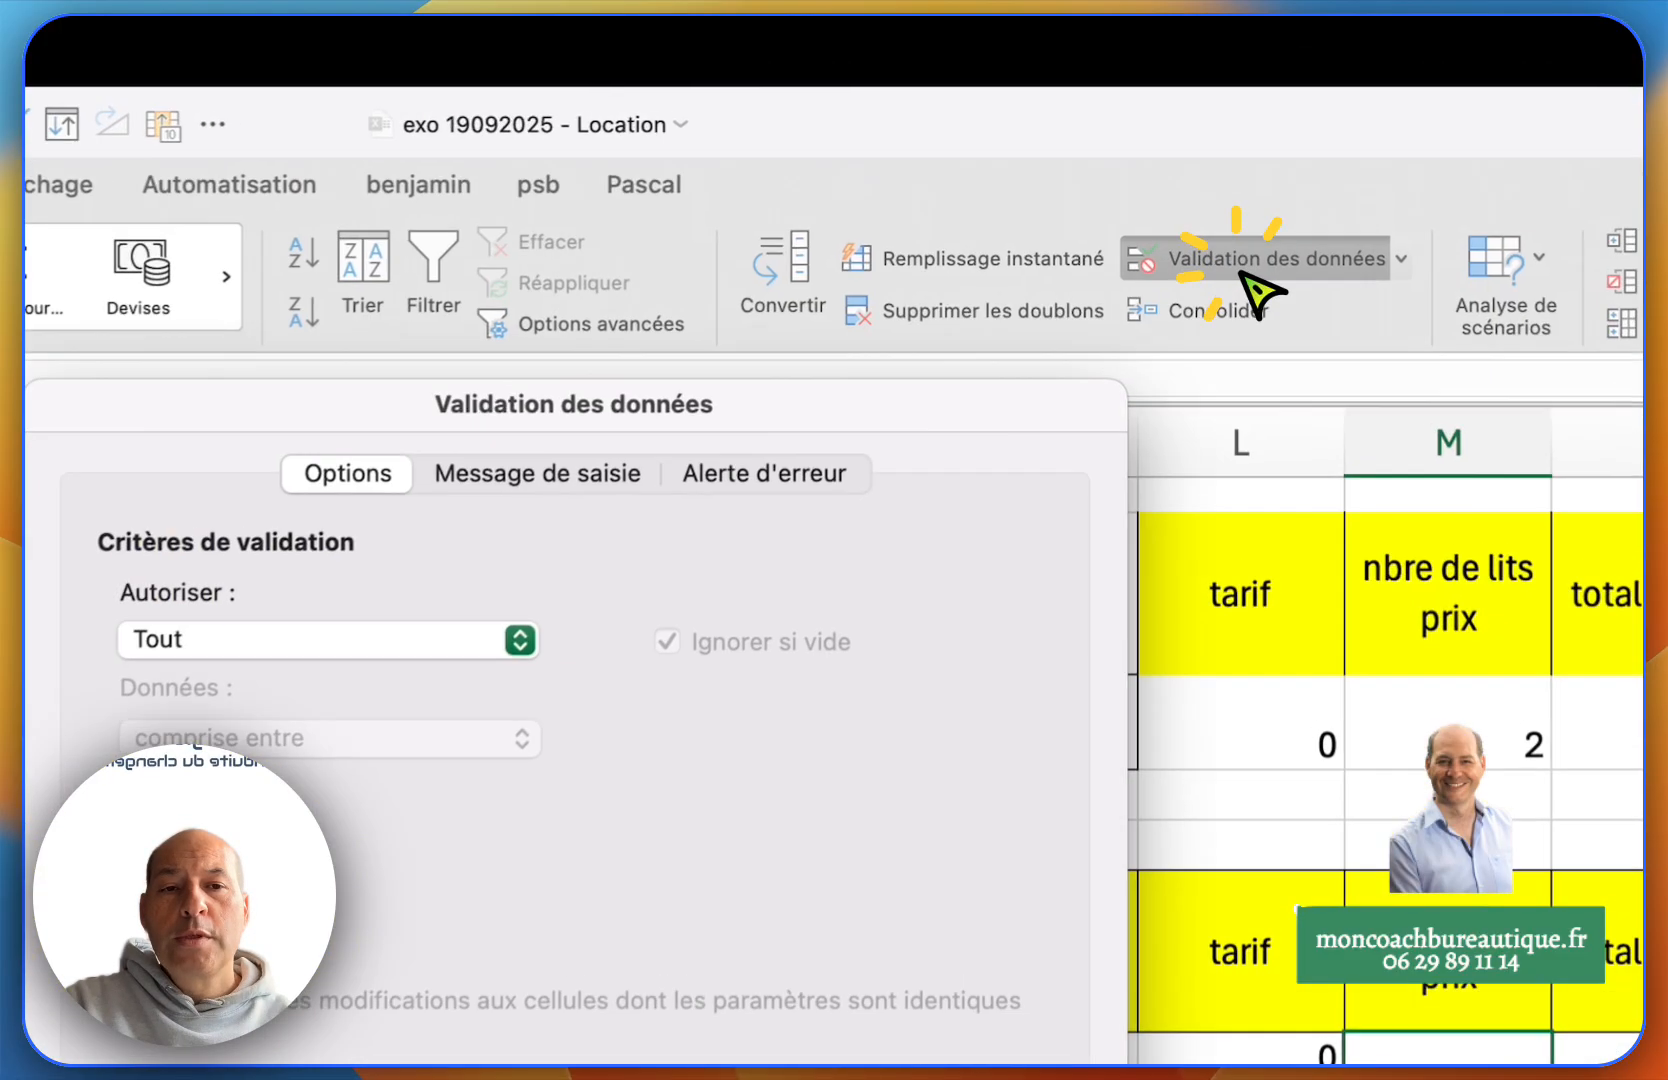
pyautogui.click(445, 645)
pyautogui.click(222, 888)
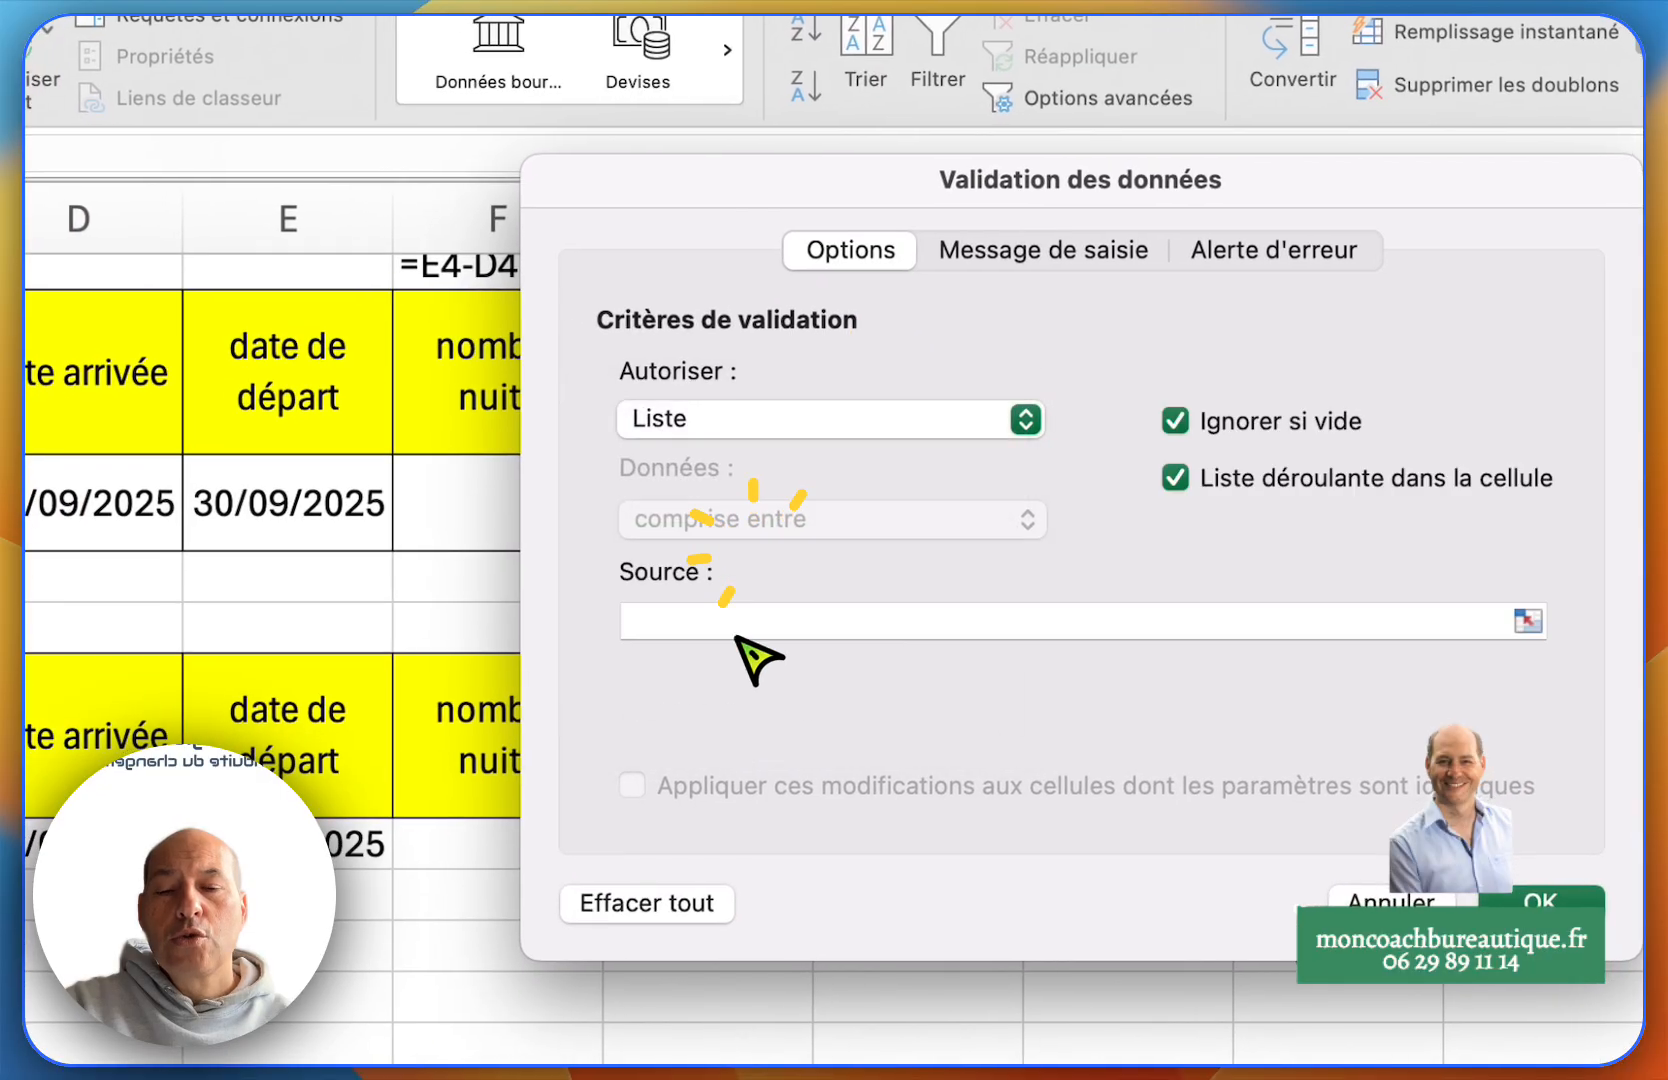
pyautogui.click(773, 630)
pyautogui.write('0;')
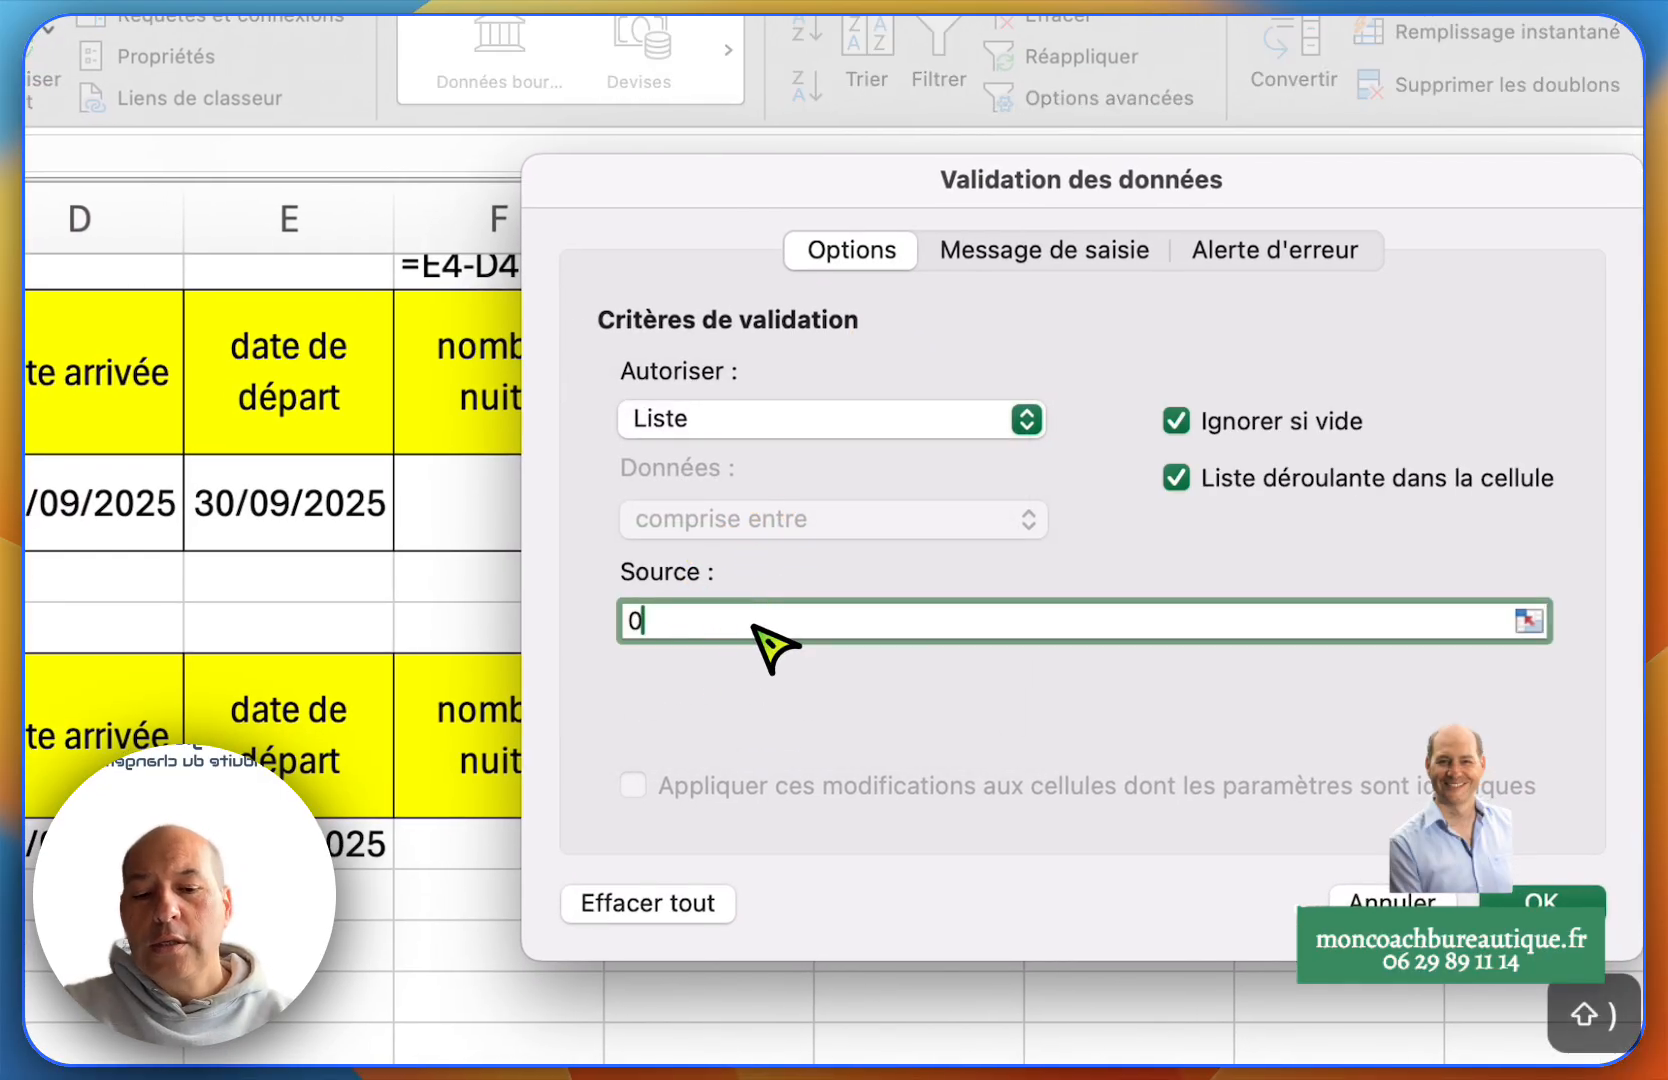
pyautogui.write('1;')
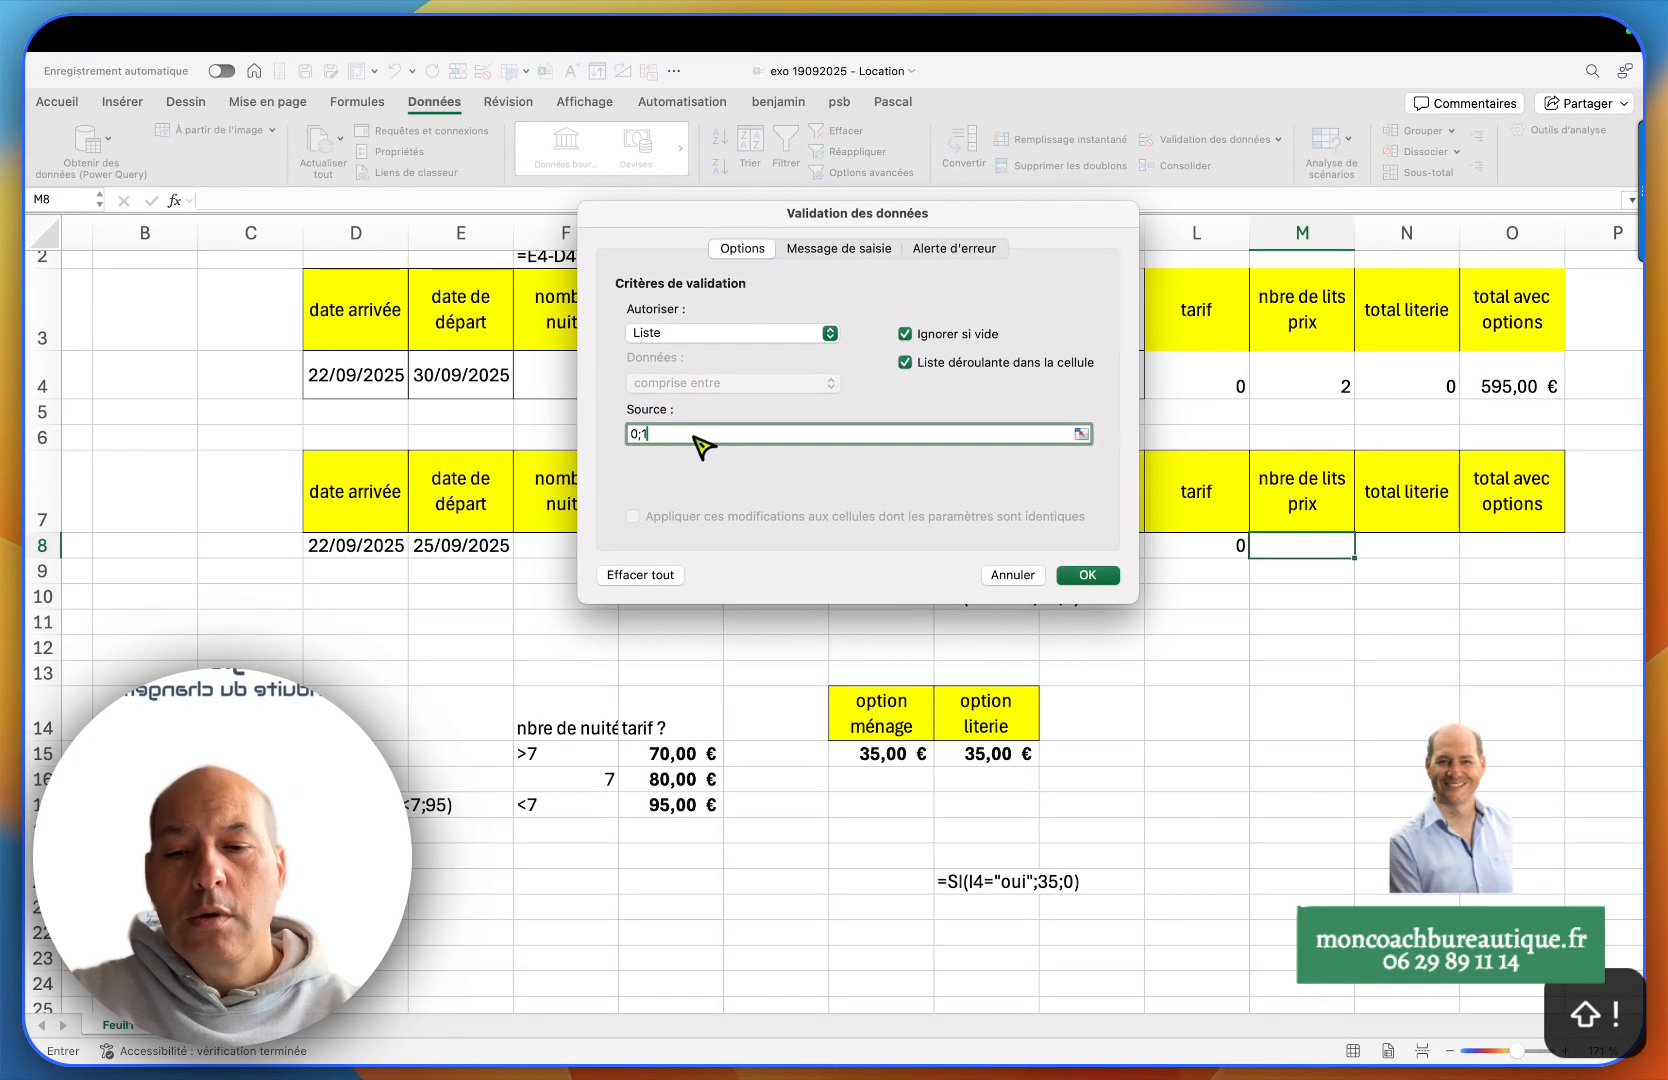
pyautogui.write('2')
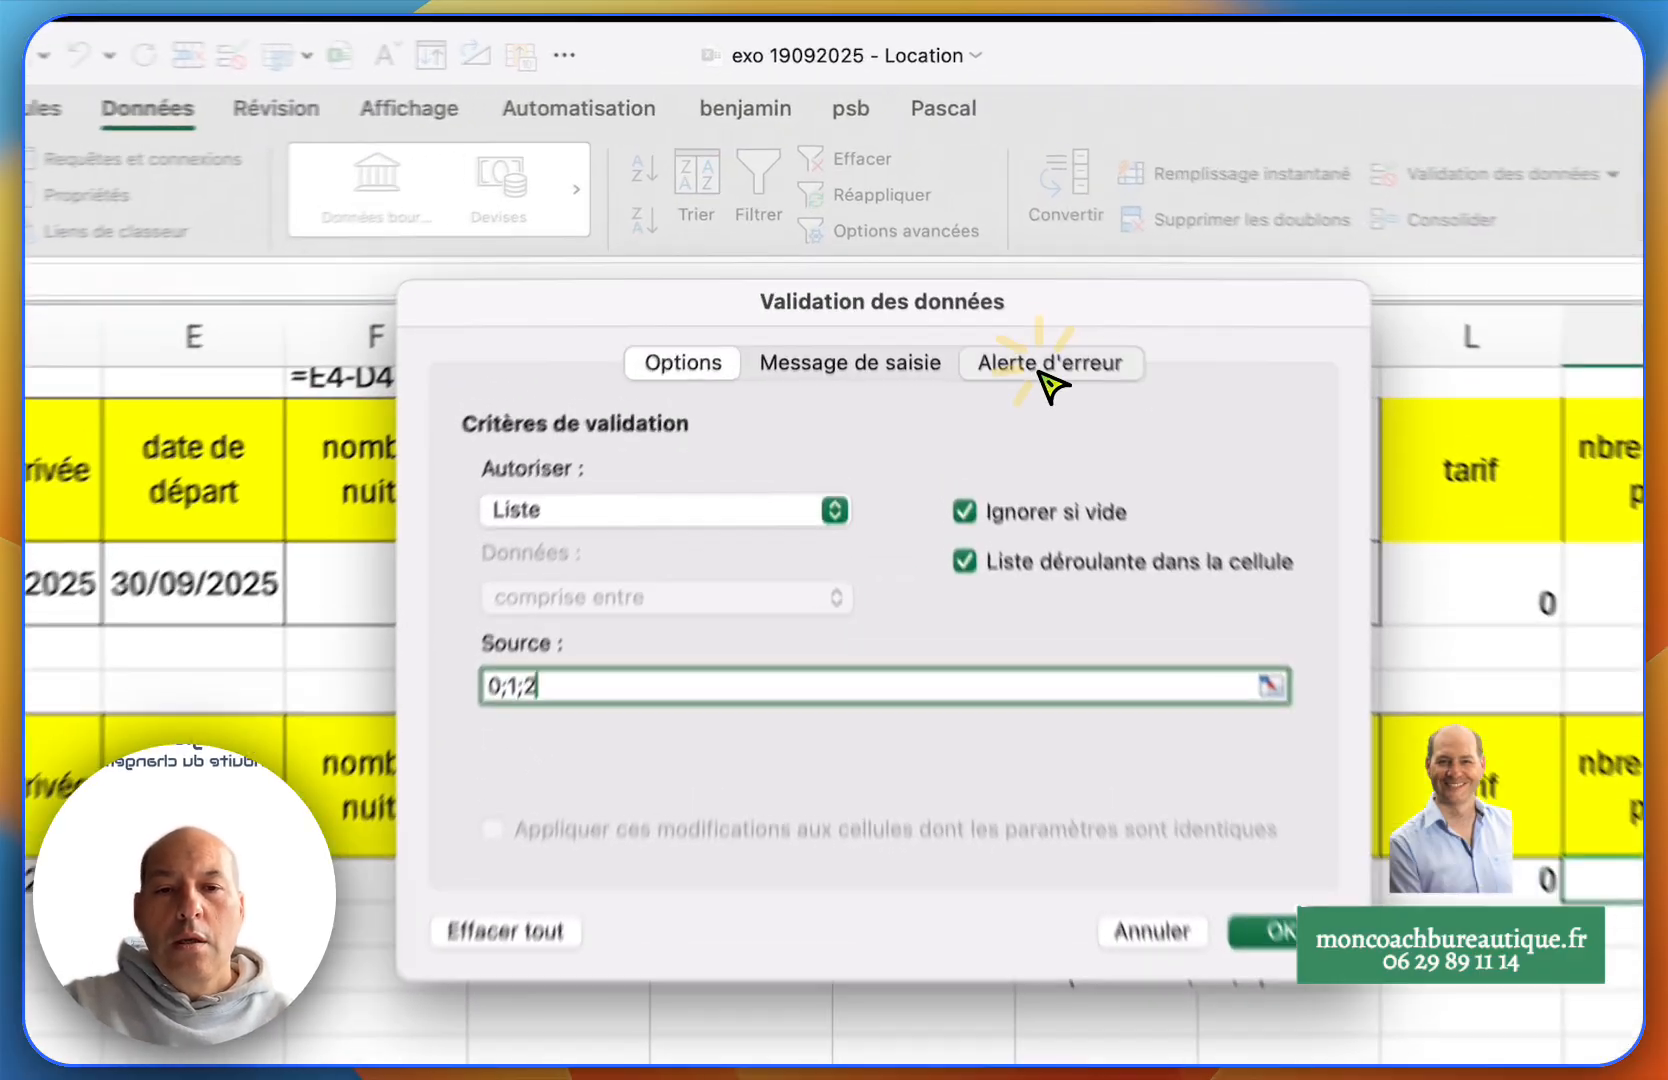
# - Give the M8 validation an Avertissement error alert titled Erreur with the message "pas plus de 2", and apply the validation
pyautogui.click(954, 248)
pyautogui.click(614, 628)
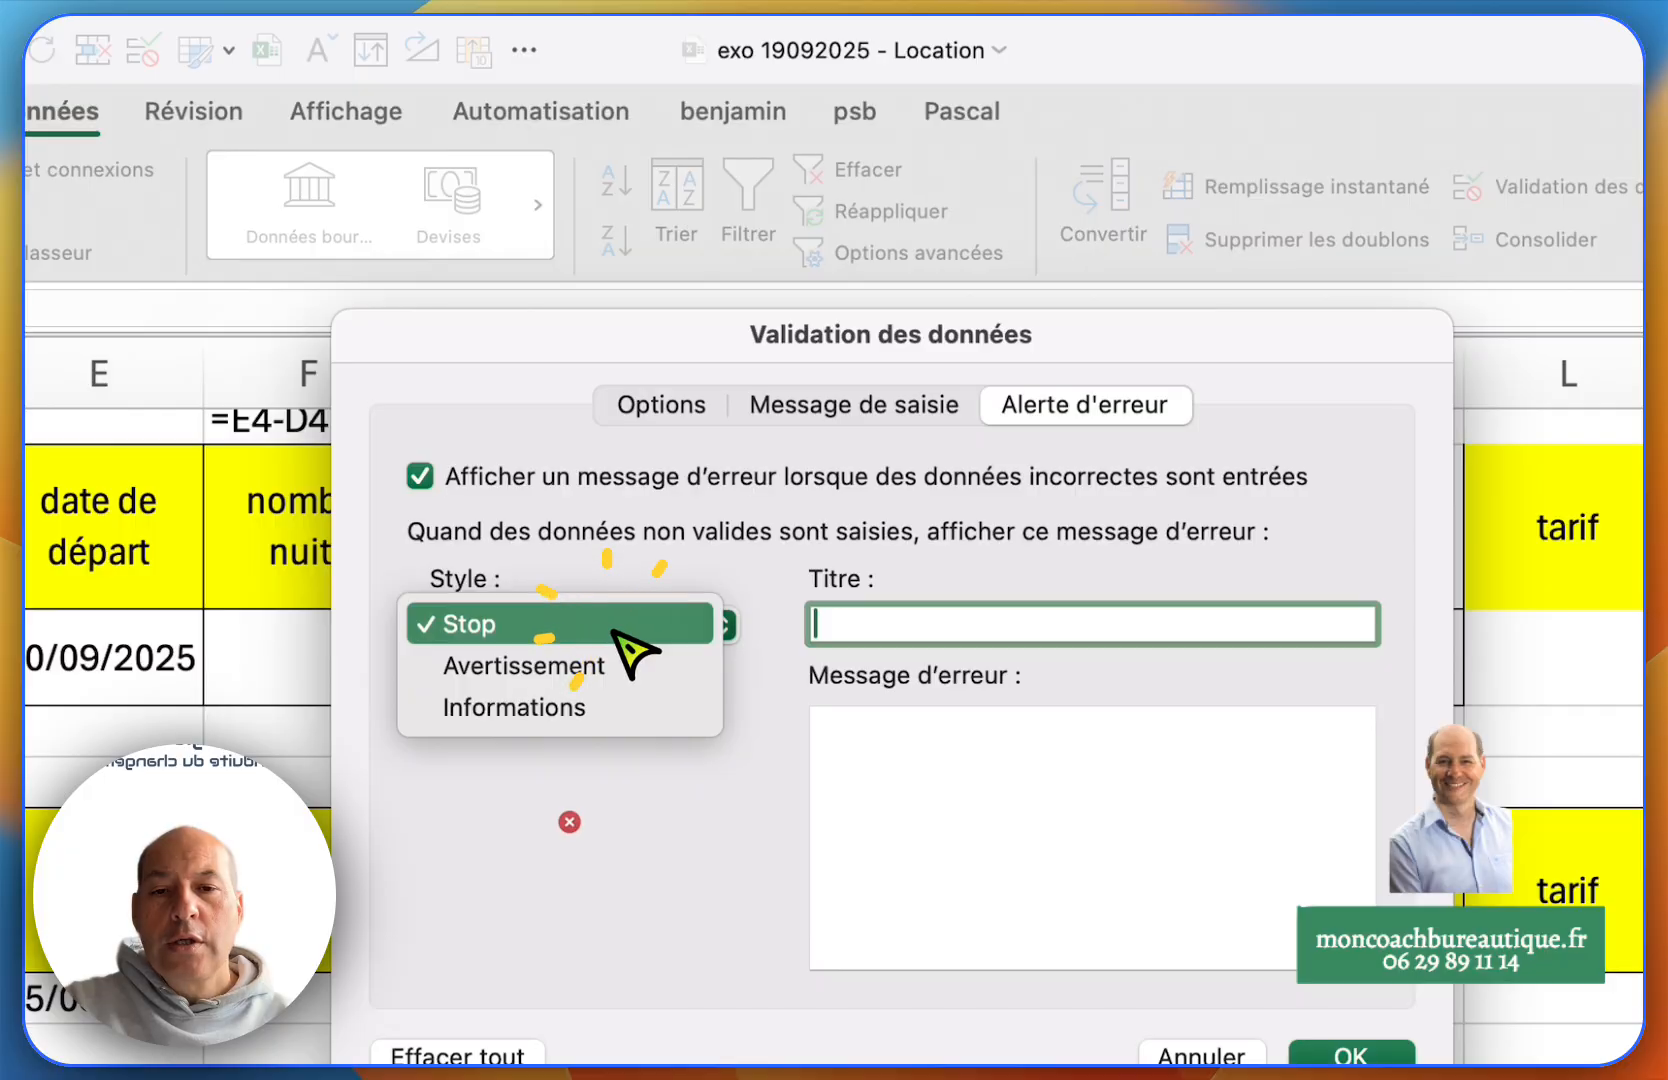
pyautogui.click(605, 668)
pyautogui.click(930, 628)
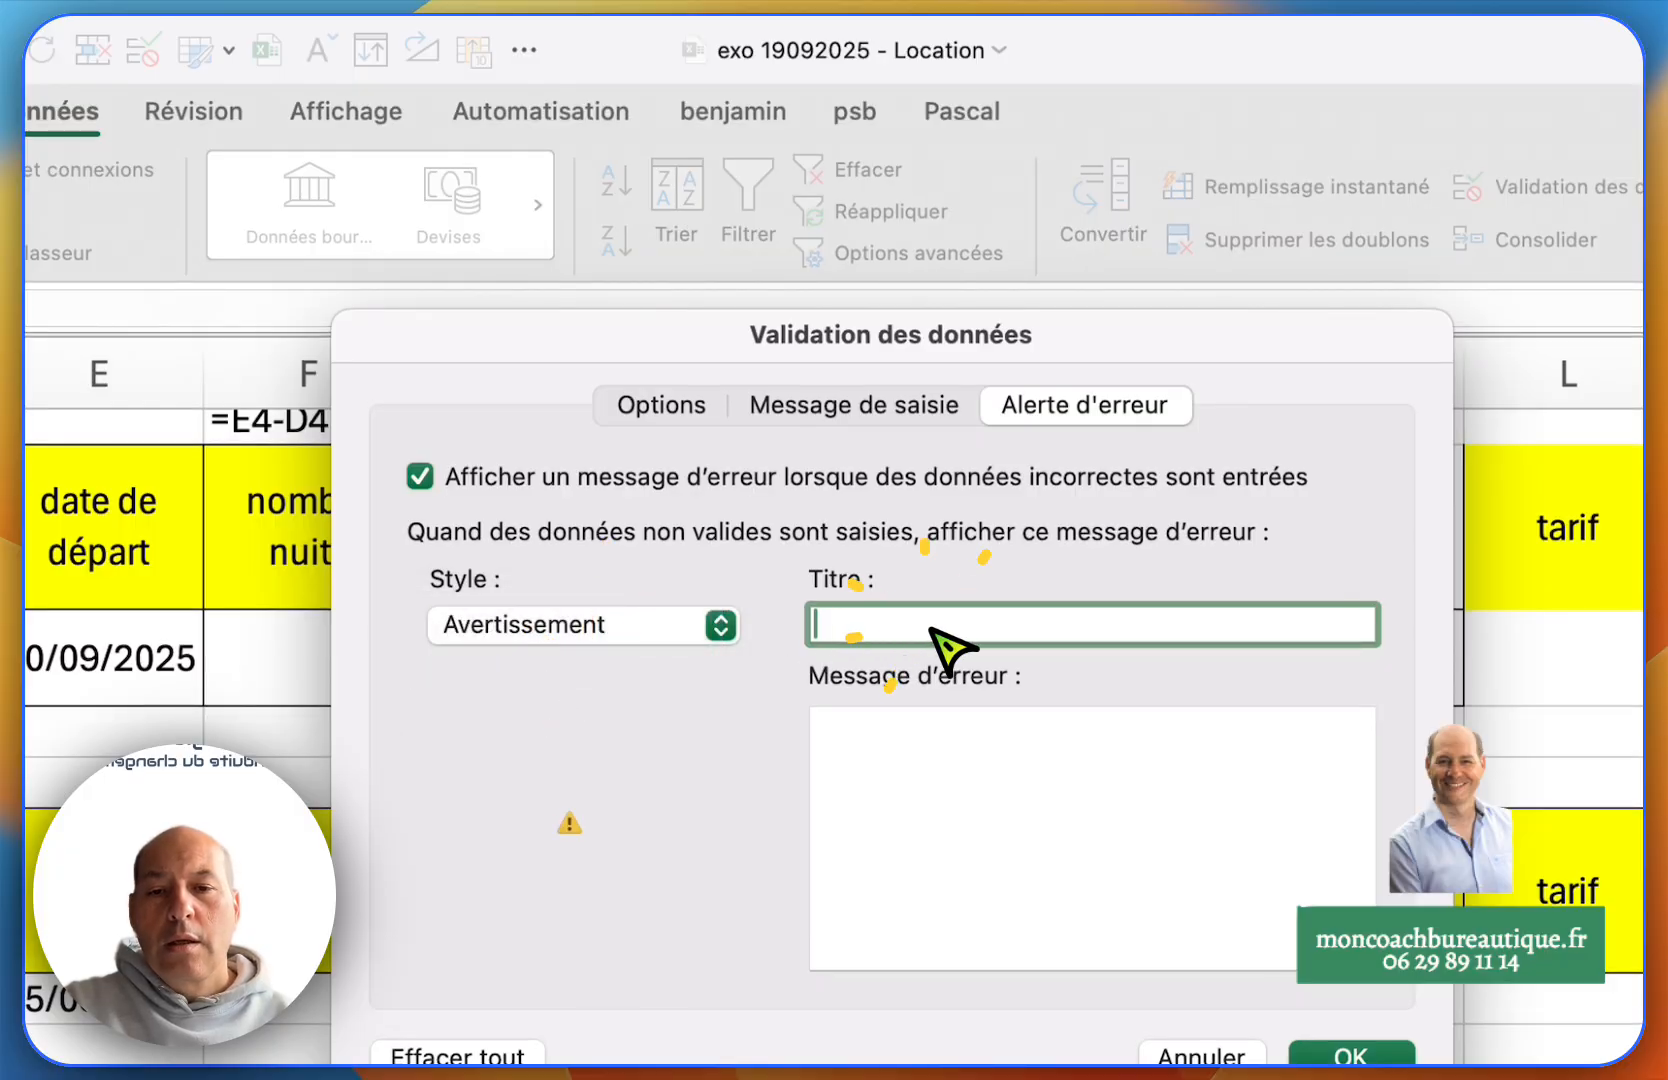
pyautogui.write('Erreur')
pyautogui.press('Tab')
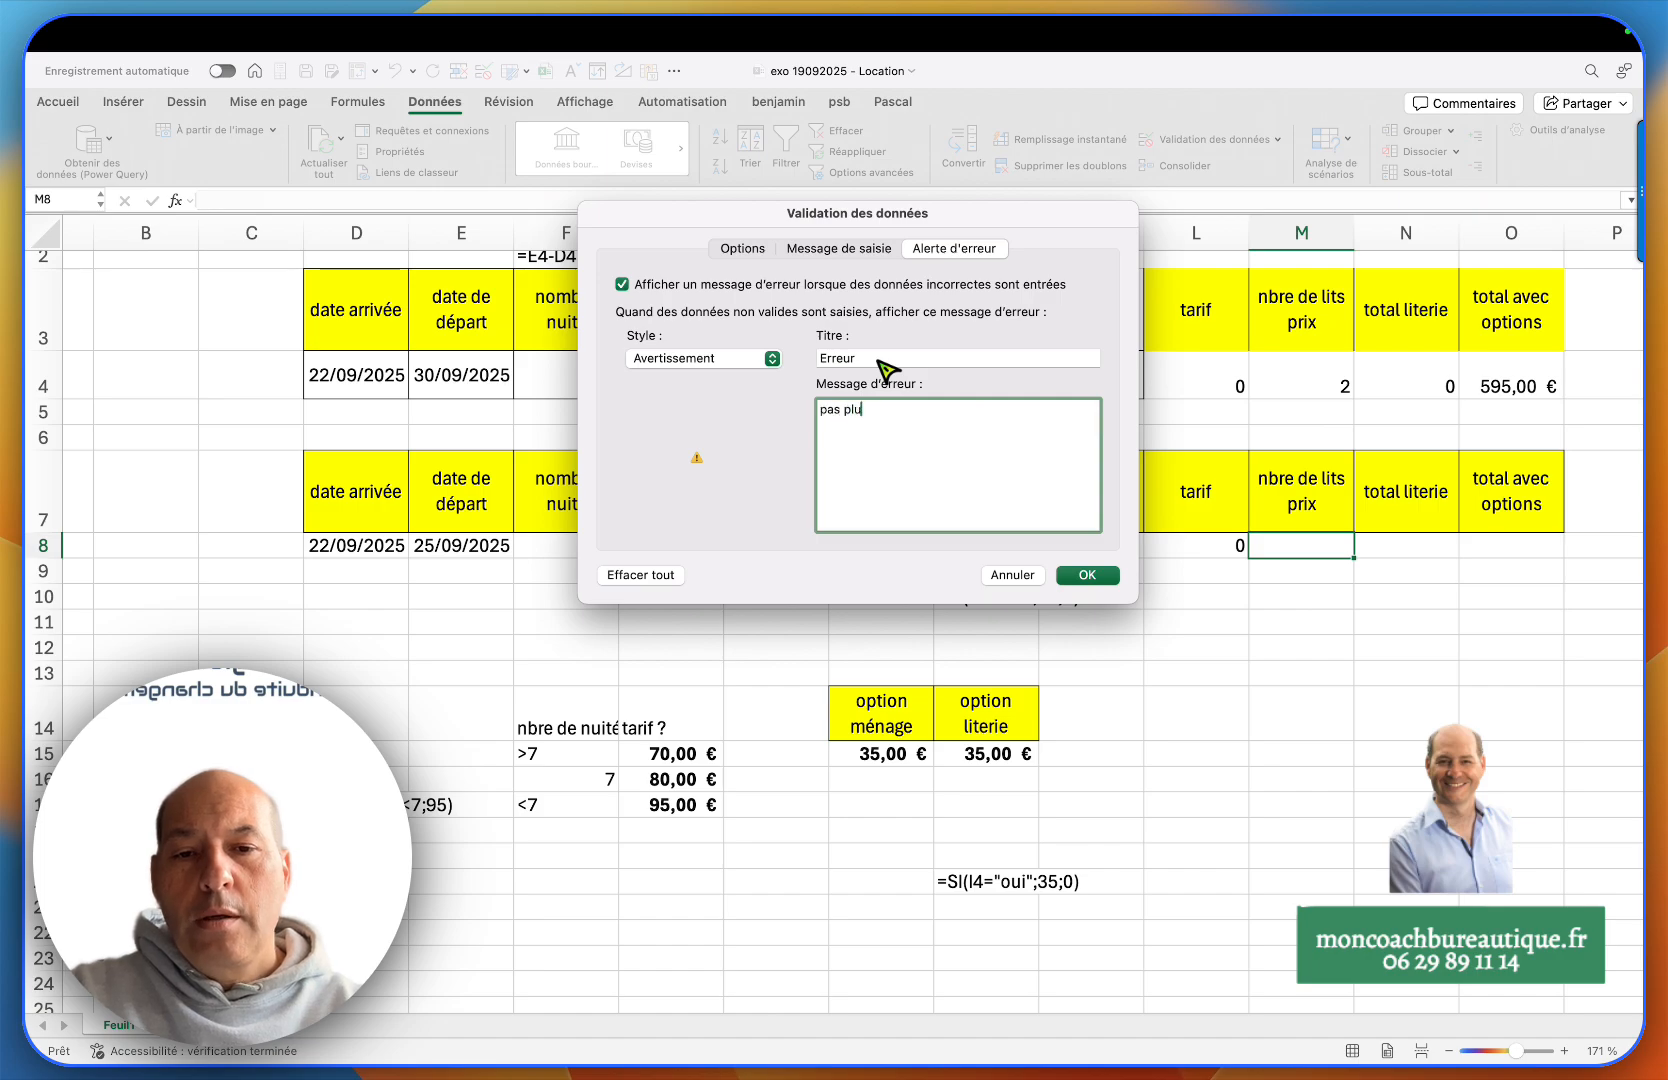
pyautogui.write('pas plus de 2')
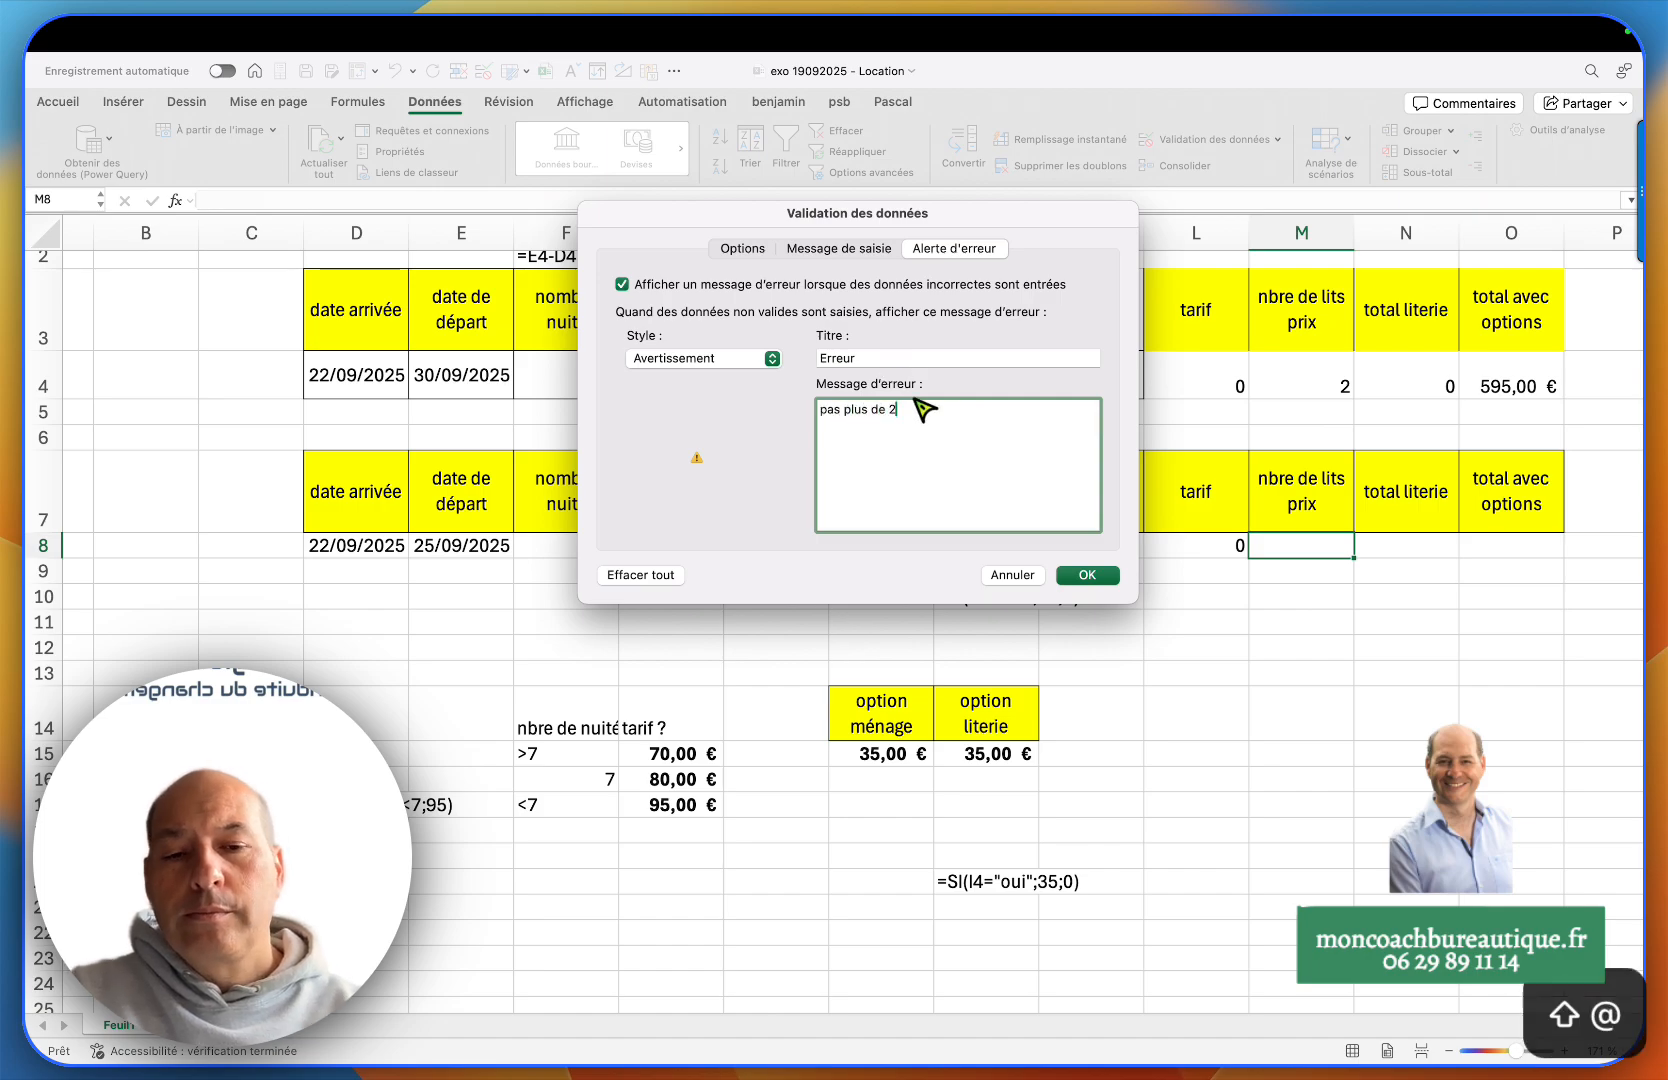
pyautogui.click(1087, 575)
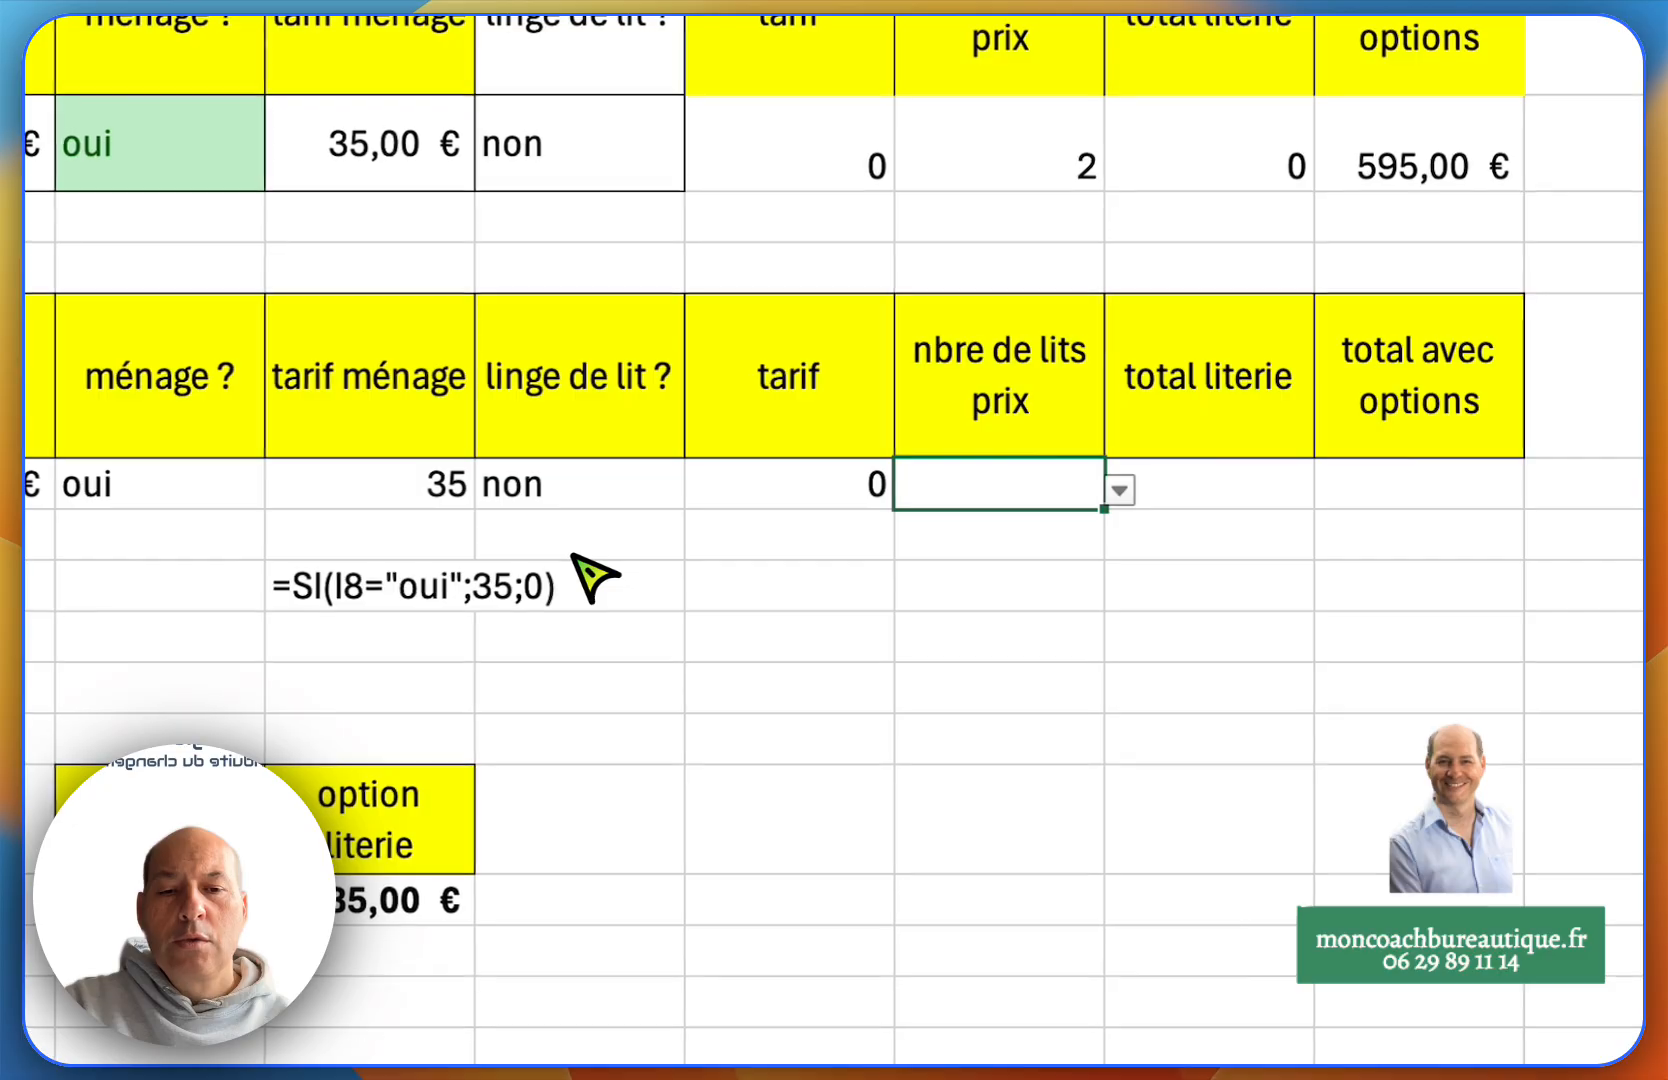
# - Test the nbre de lits prix validation in M8 with 2 and the disallowed value 3, then set the cell to 0
pyautogui.click(1130, 490)
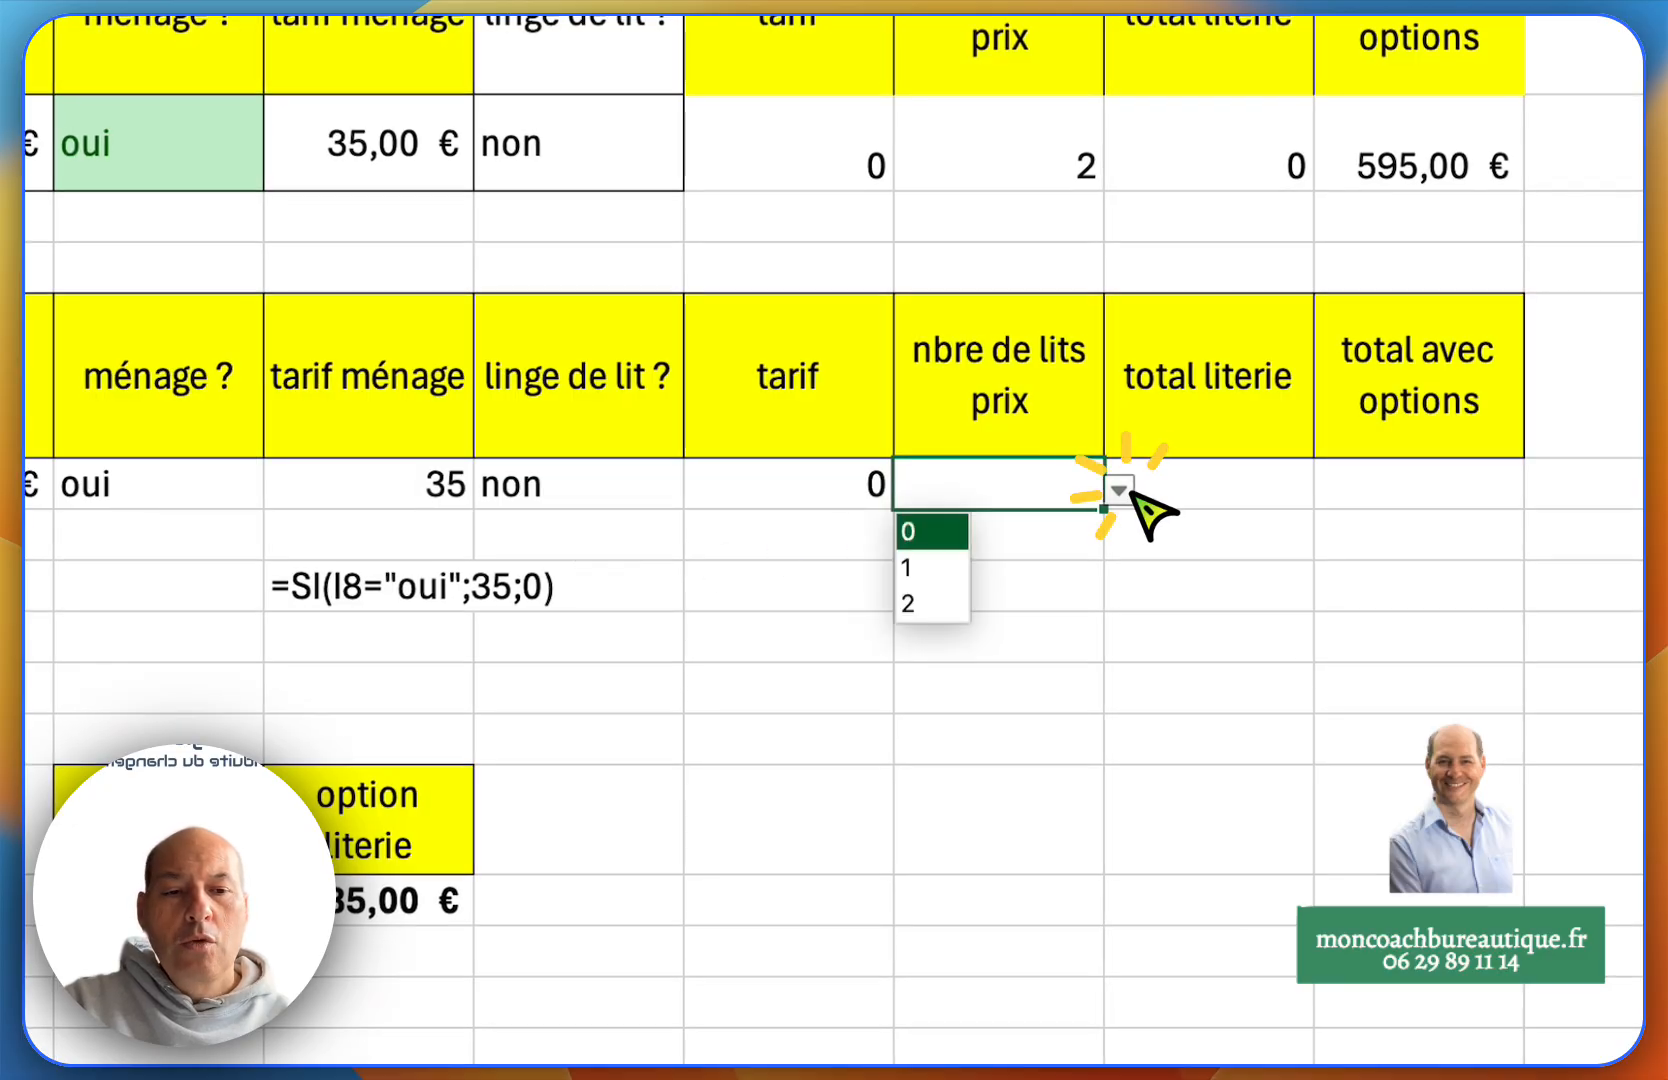
pyautogui.click(915, 597)
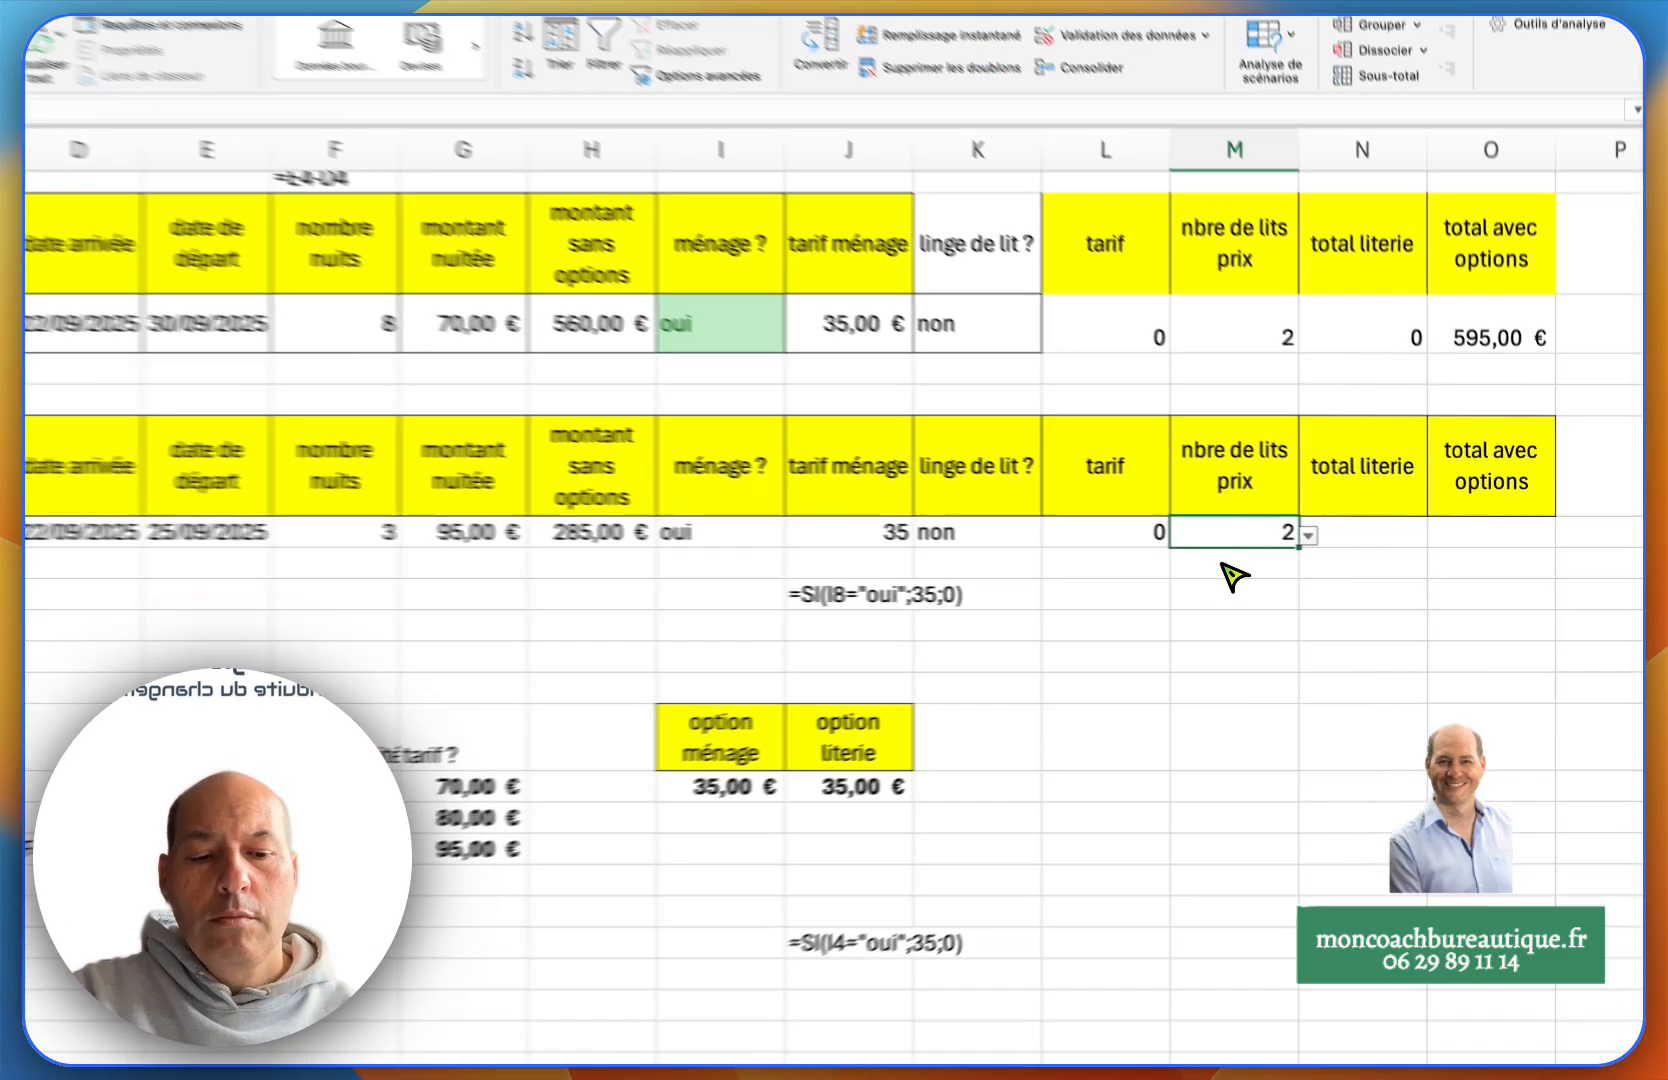
pyautogui.write('3')
pyautogui.press('Return')
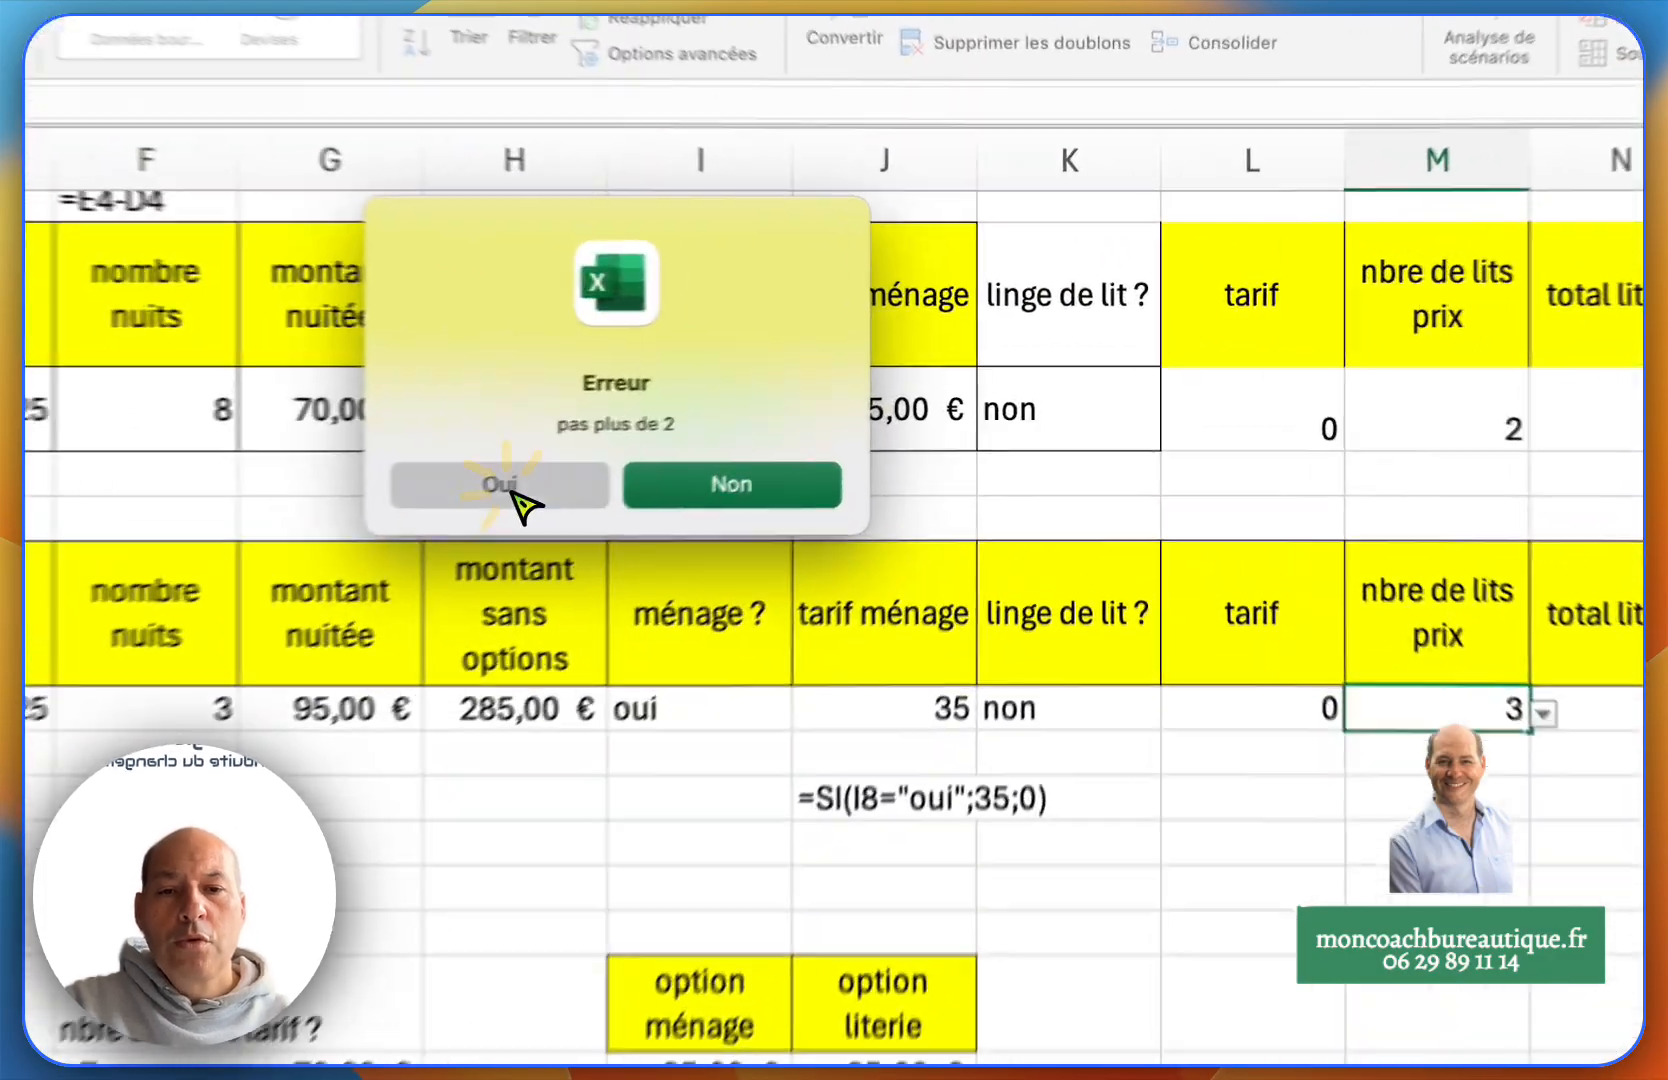
pyautogui.click(767, 417)
pyautogui.click(1325, 550)
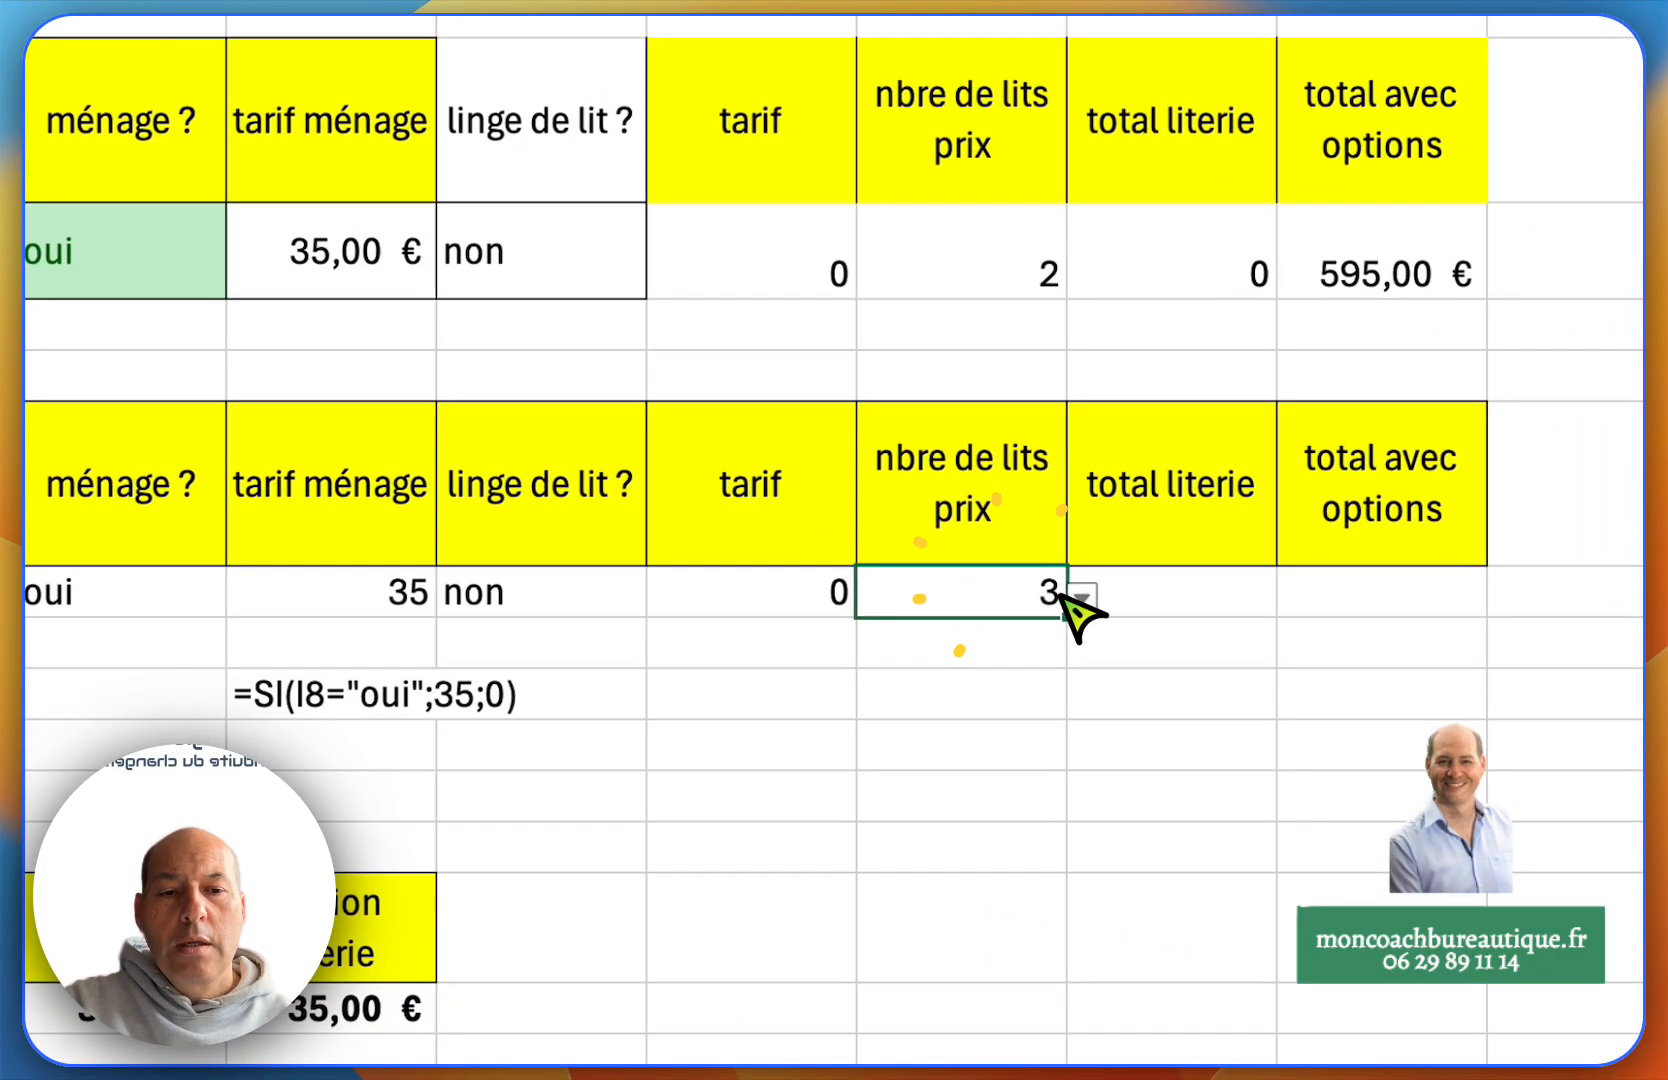
pyautogui.click(1094, 601)
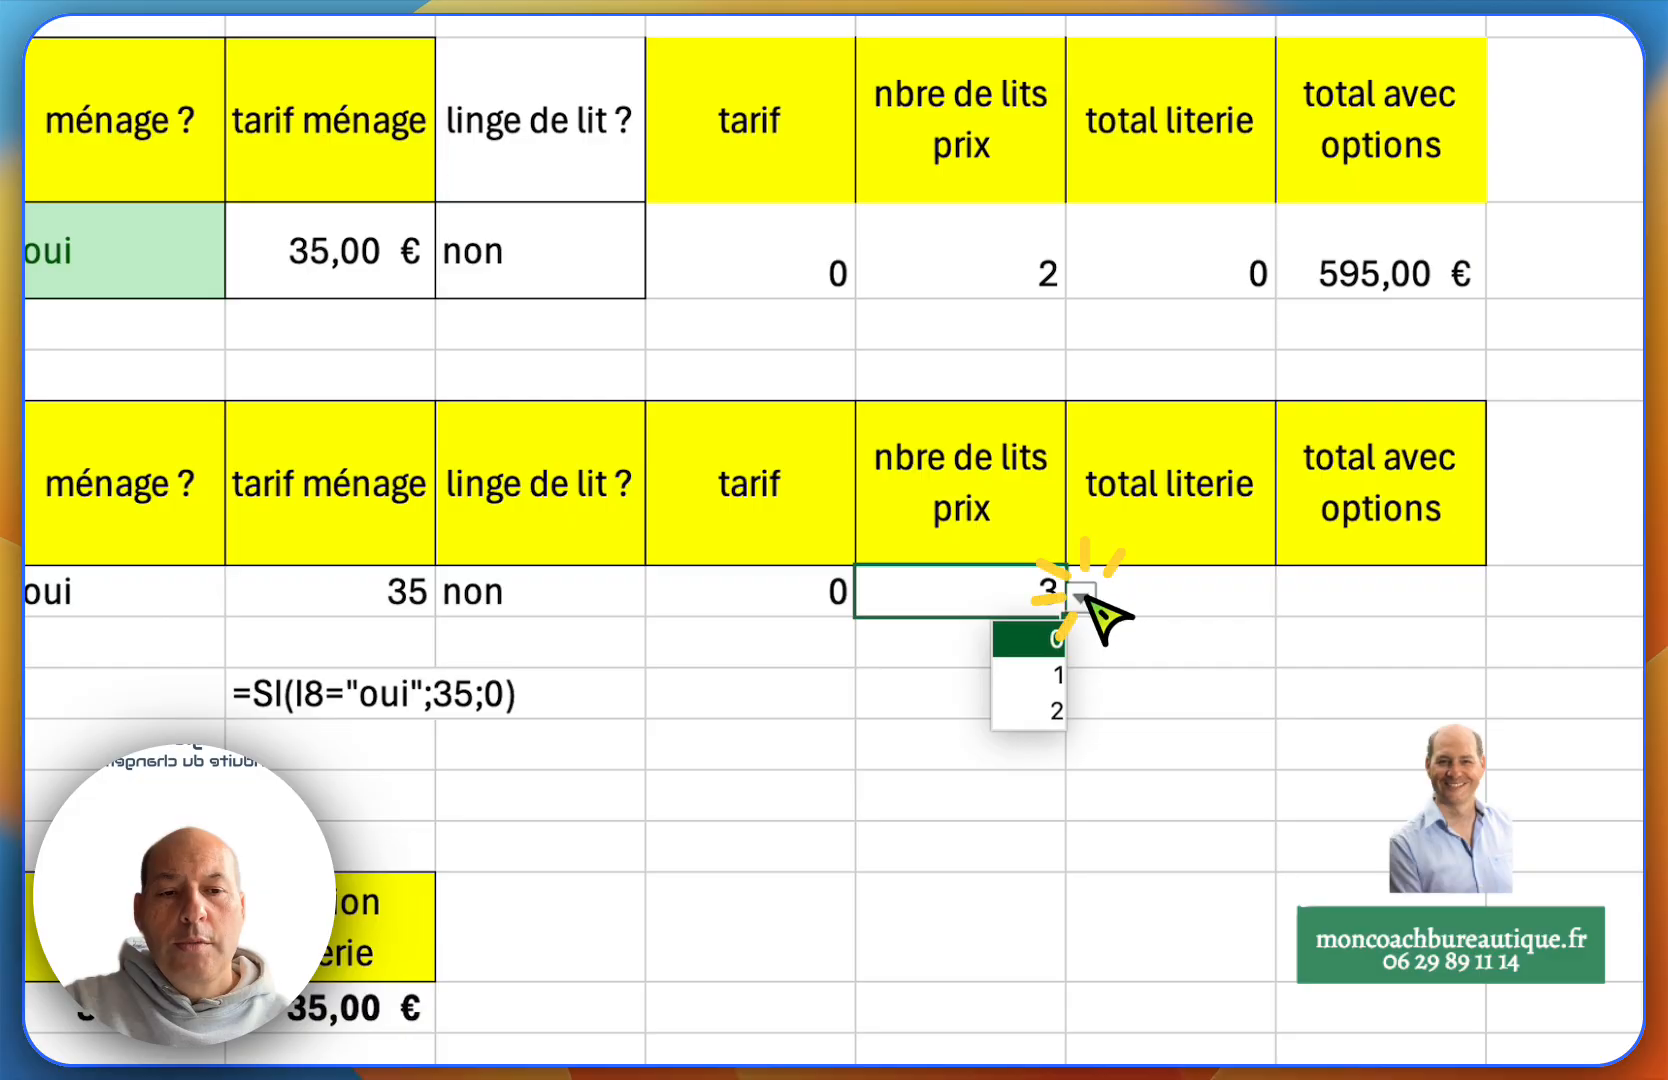
pyautogui.click(1027, 640)
# - Enter the formula =PRODUIT(L8:M8) in the total literie cell N8 to multiply the bedding rate by the number of beds
pyautogui.click(1145, 590)
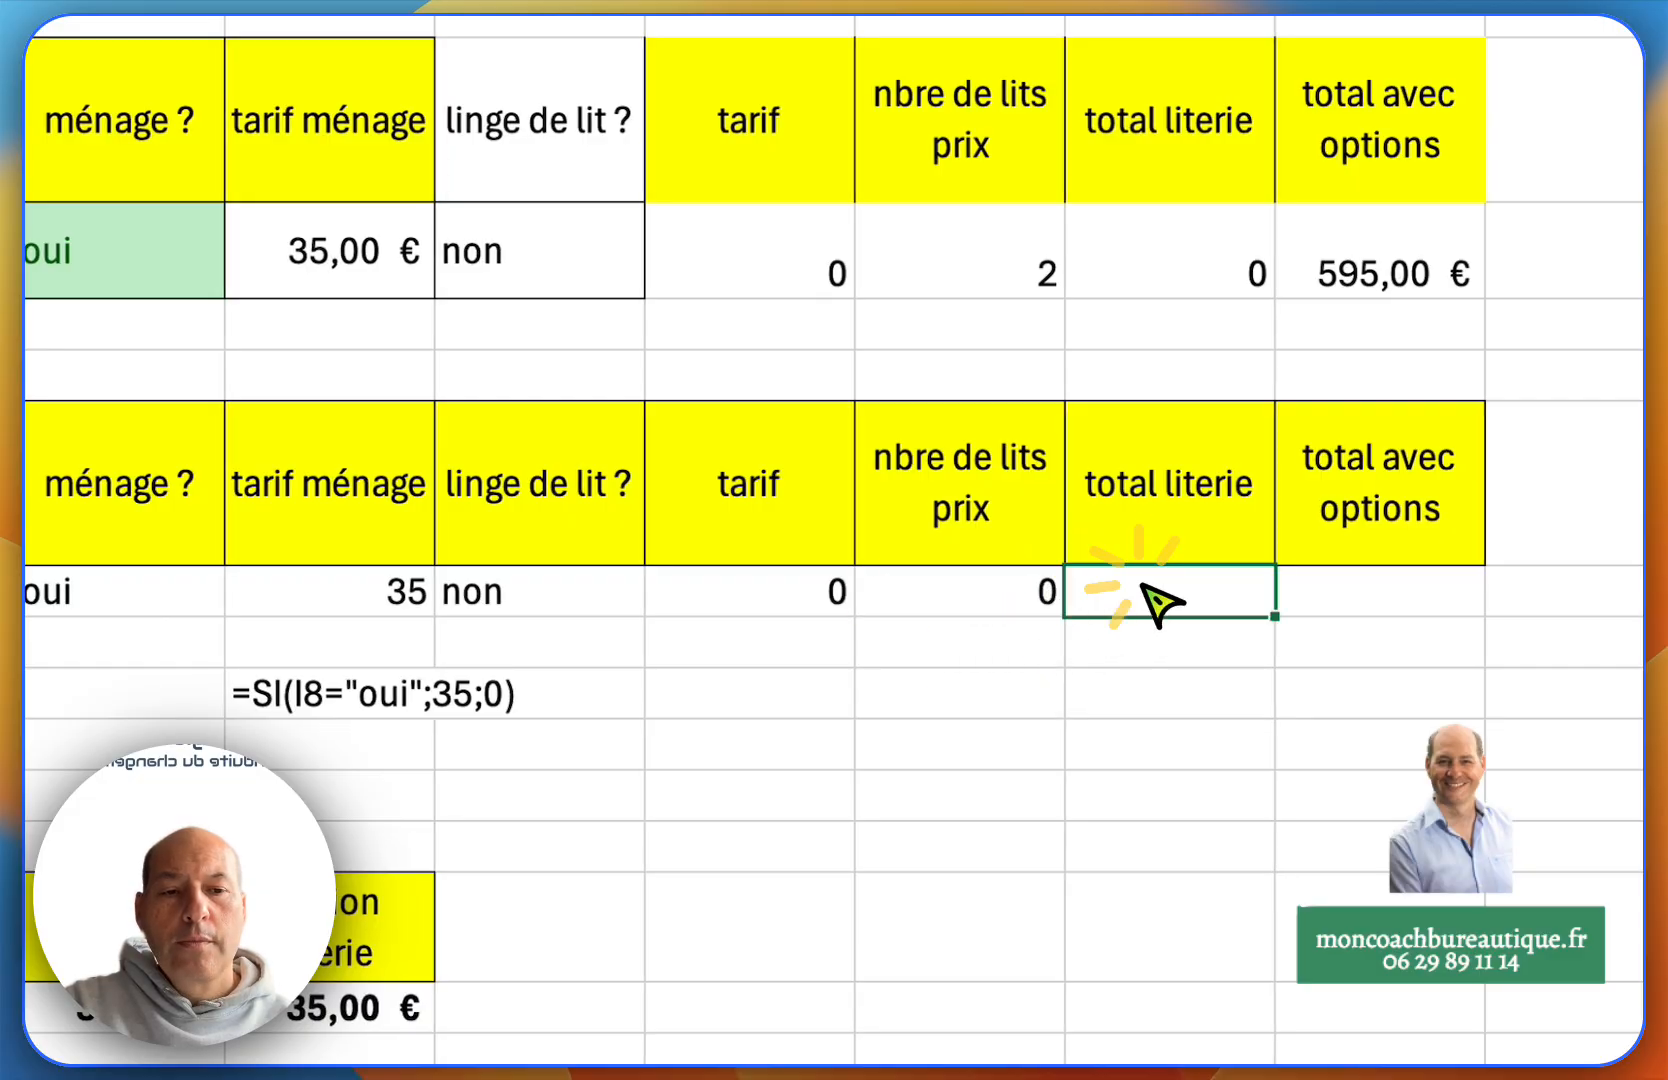
pyautogui.write('=')
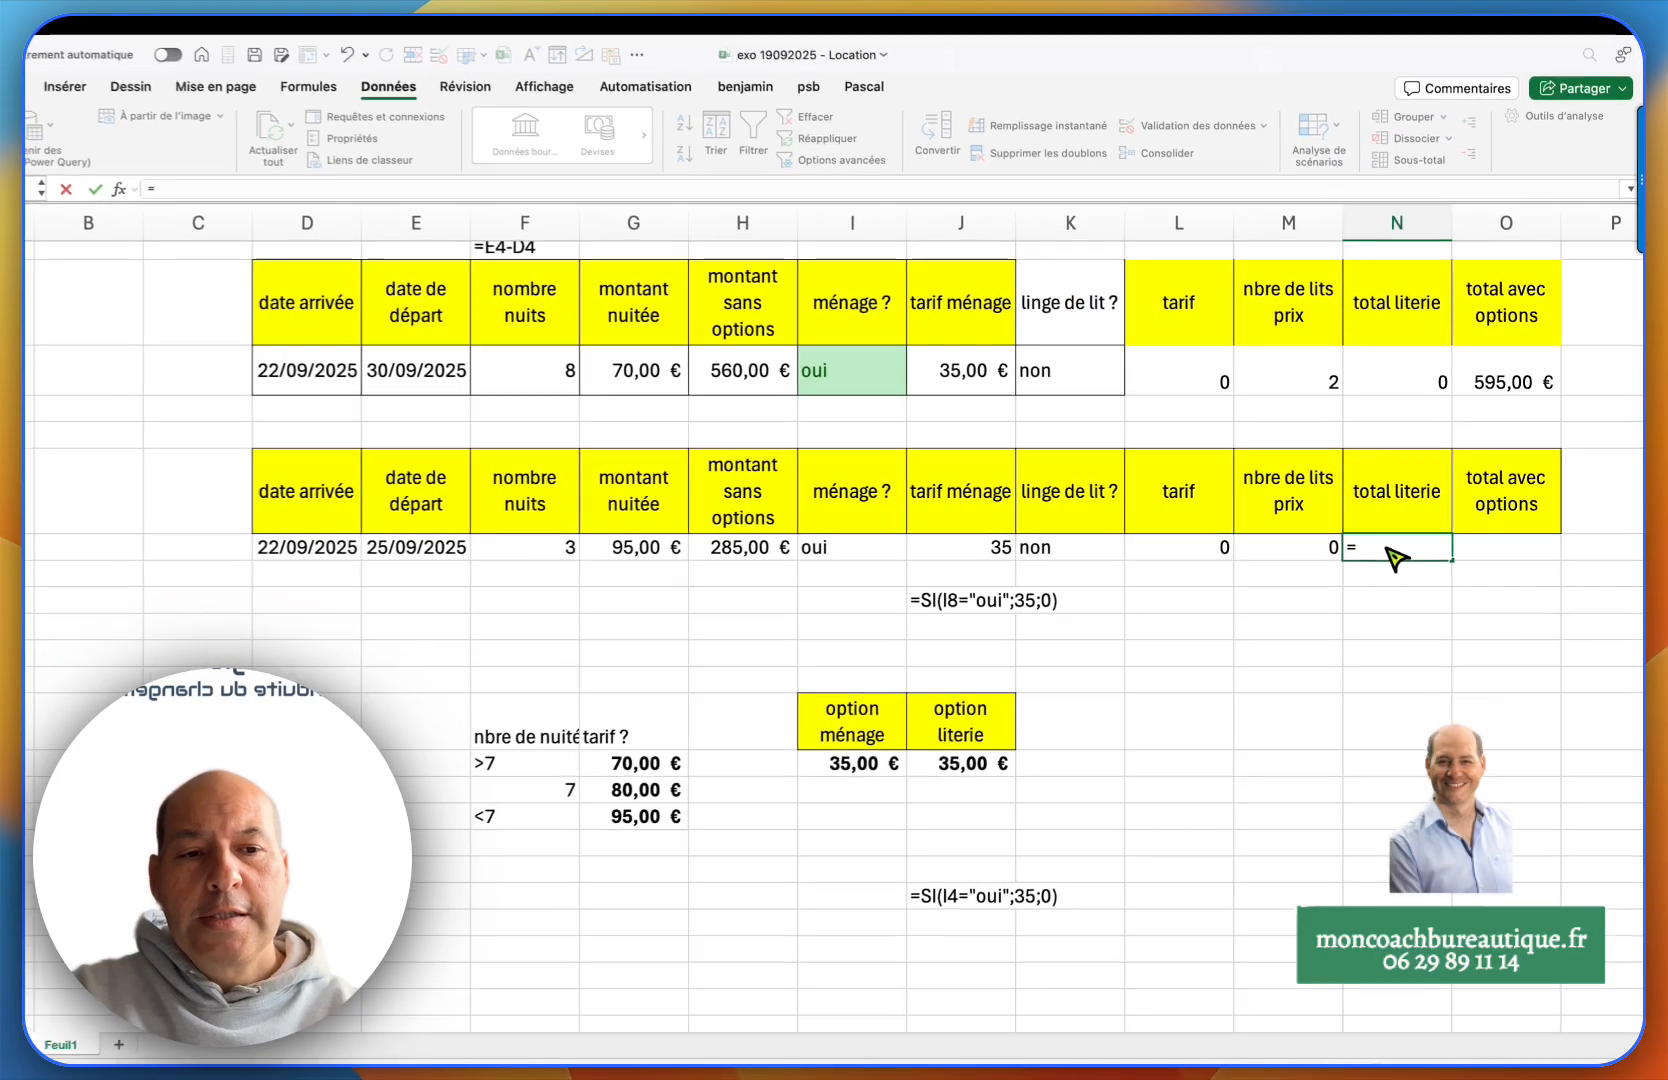
pyautogui.write('produit(')
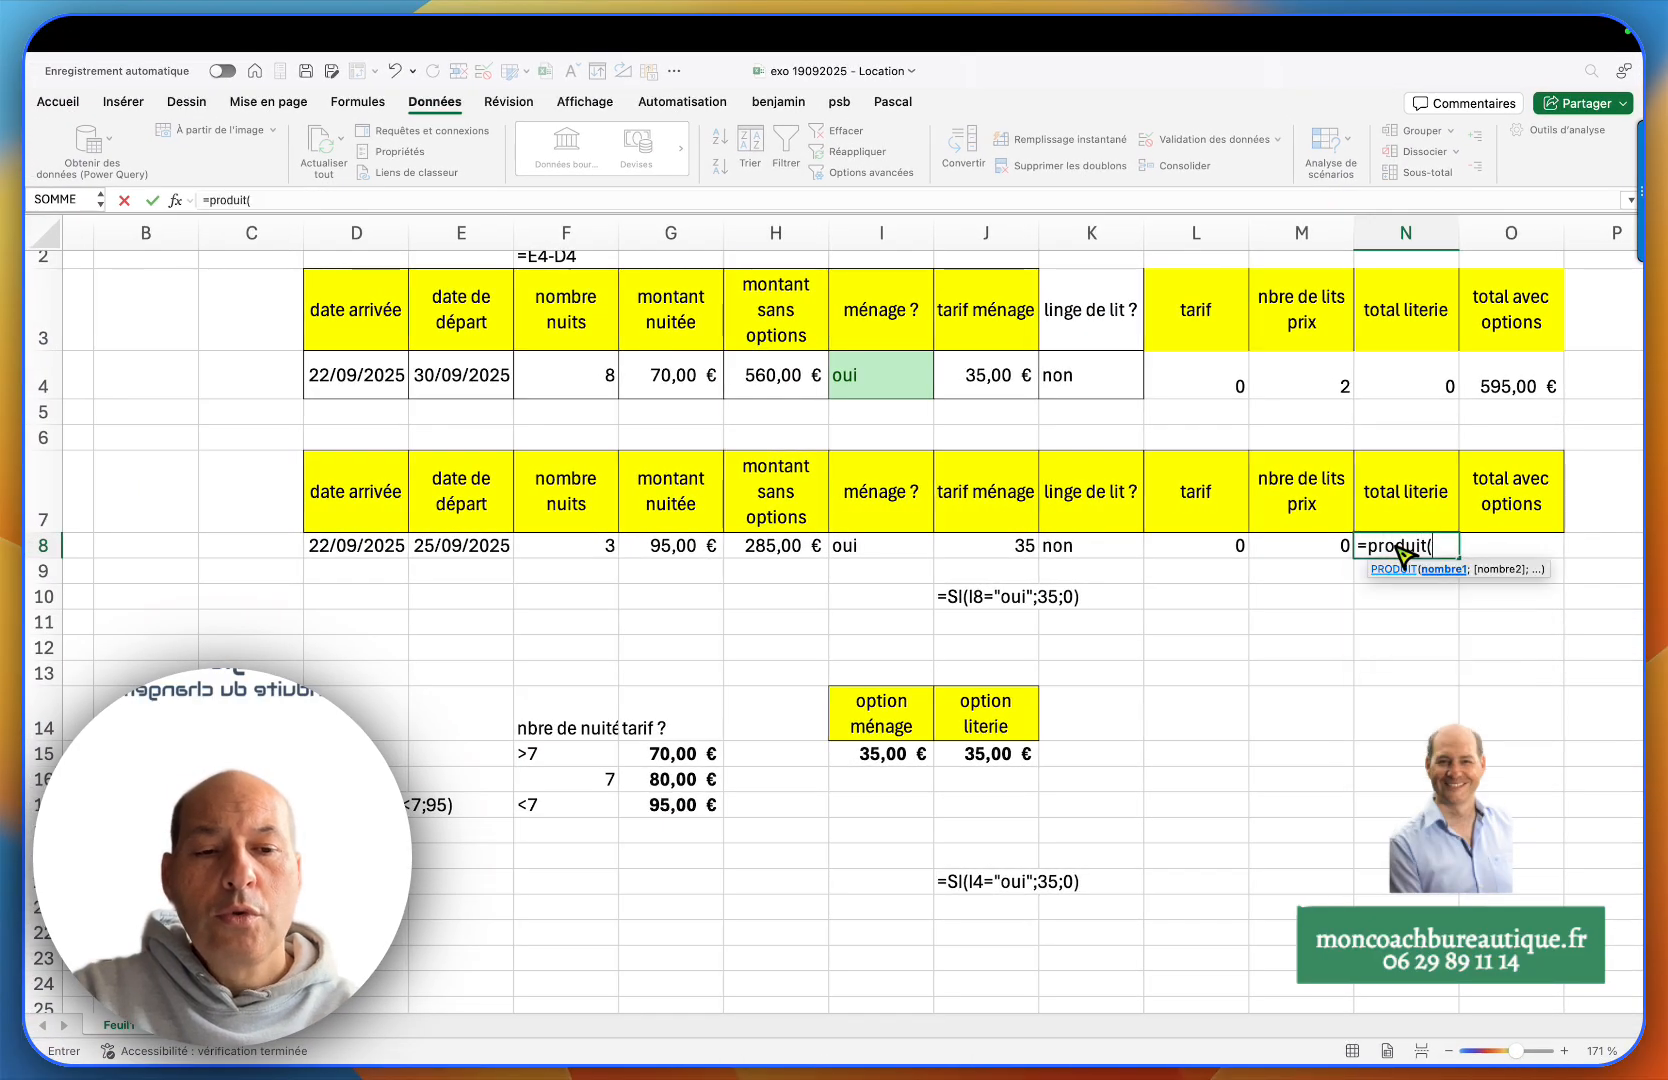
pyautogui.click(1220, 553)
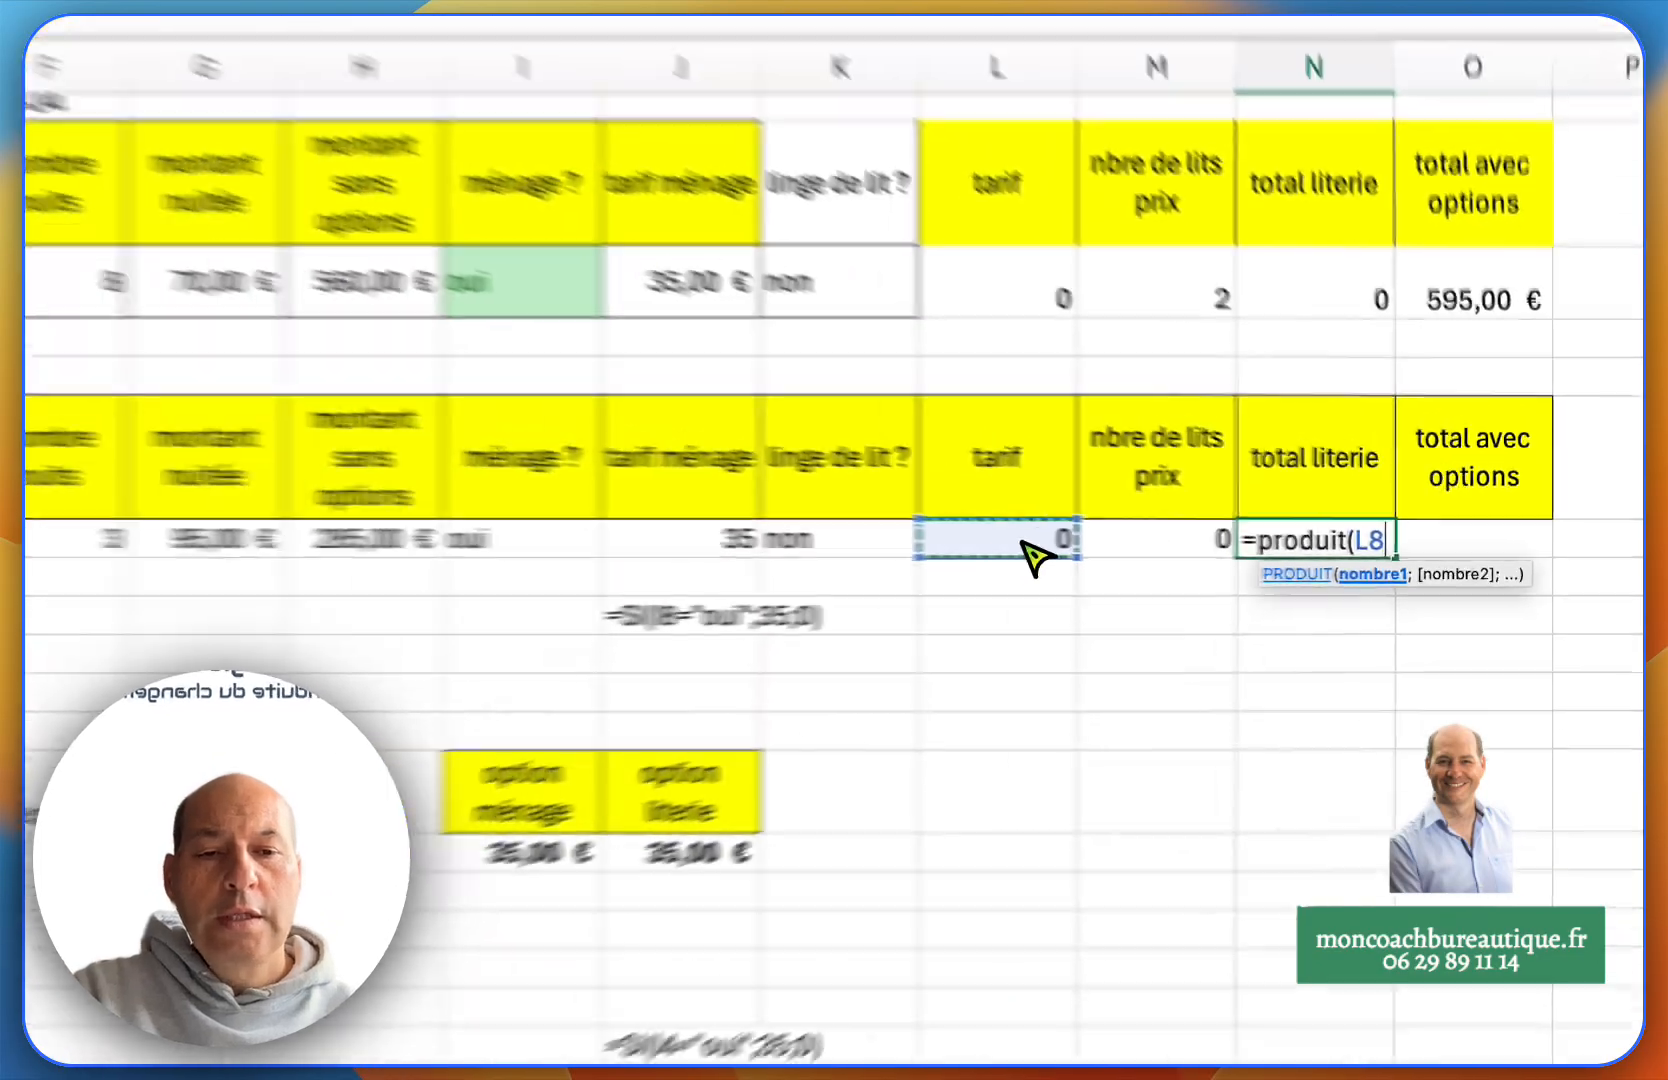
pyautogui.write(';')
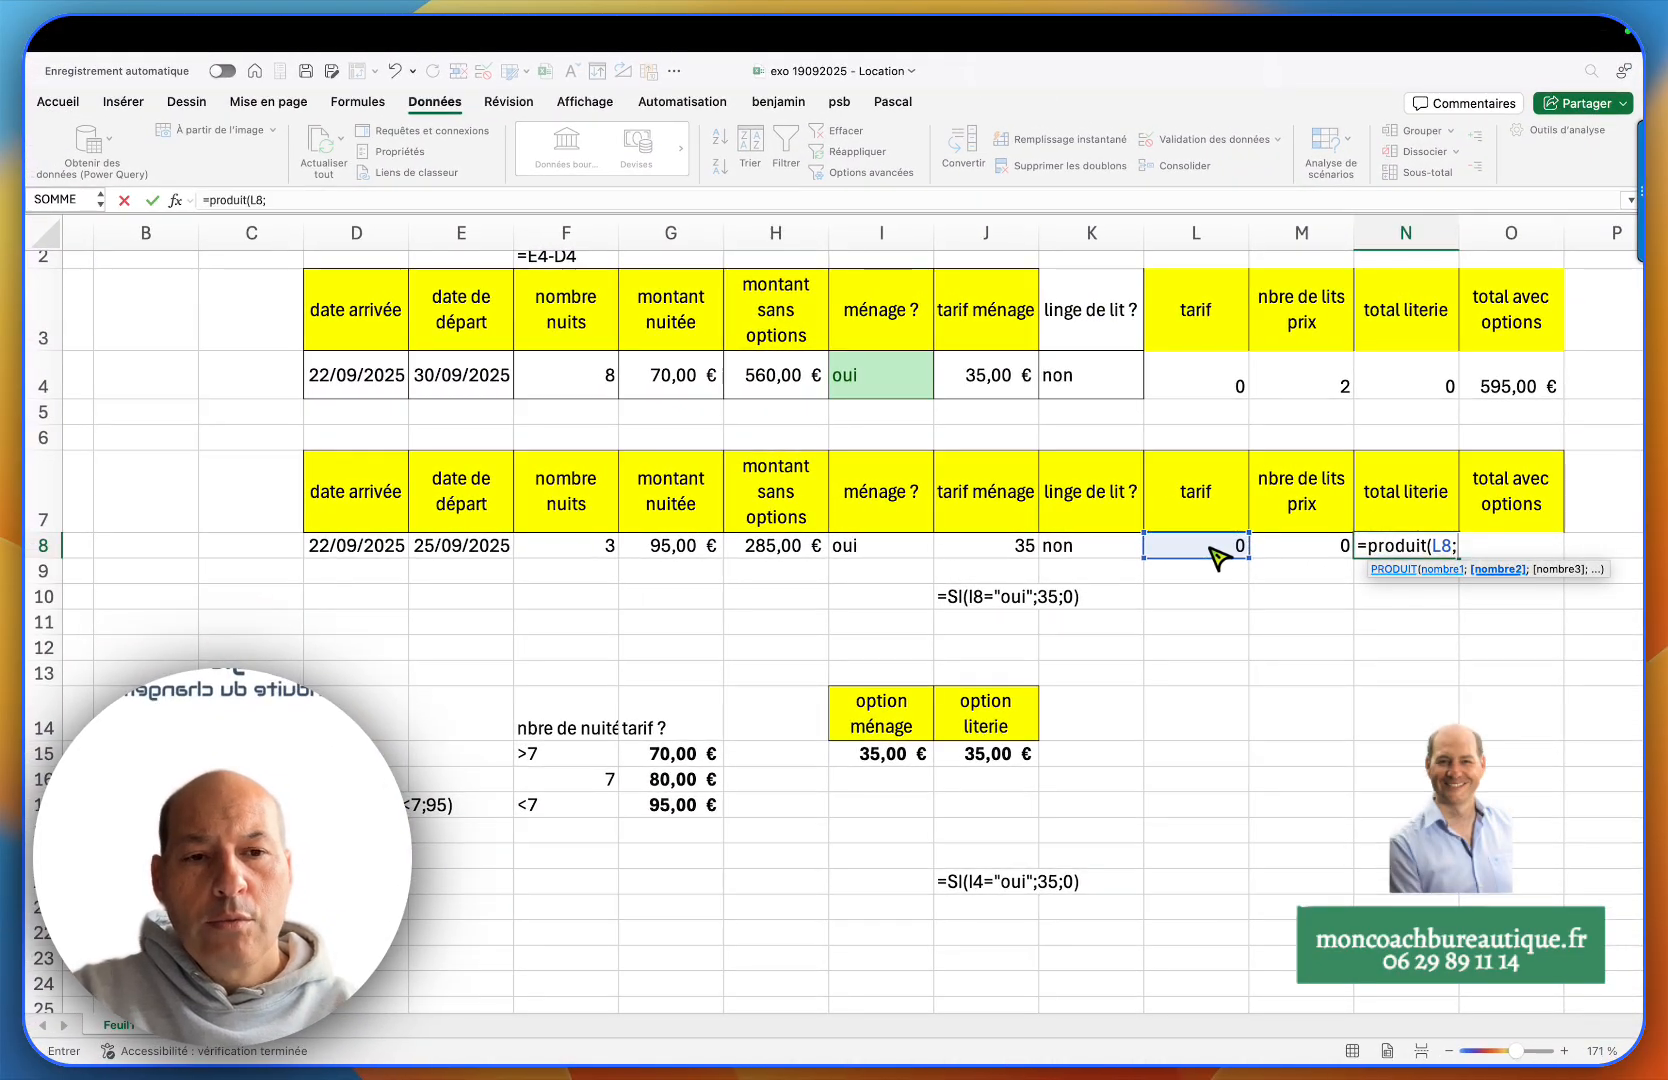
pyautogui.press('BackSpace')
pyautogui.write(':')
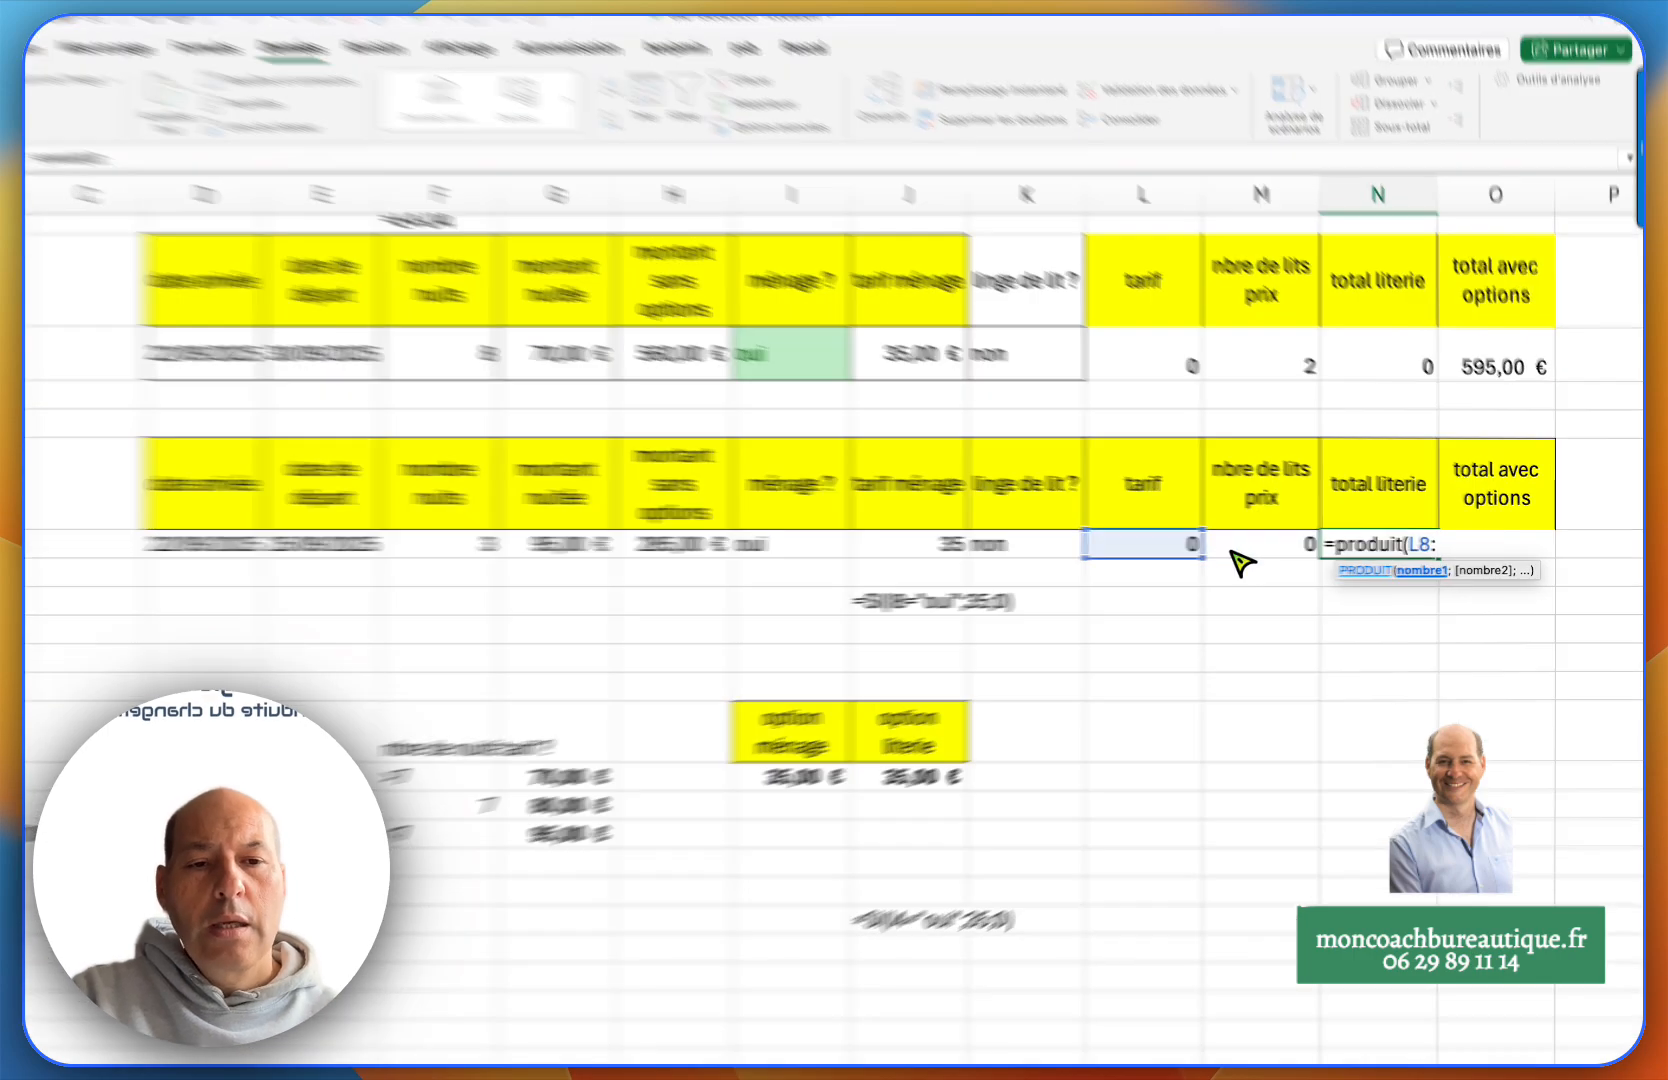
pyautogui.click(1297, 550)
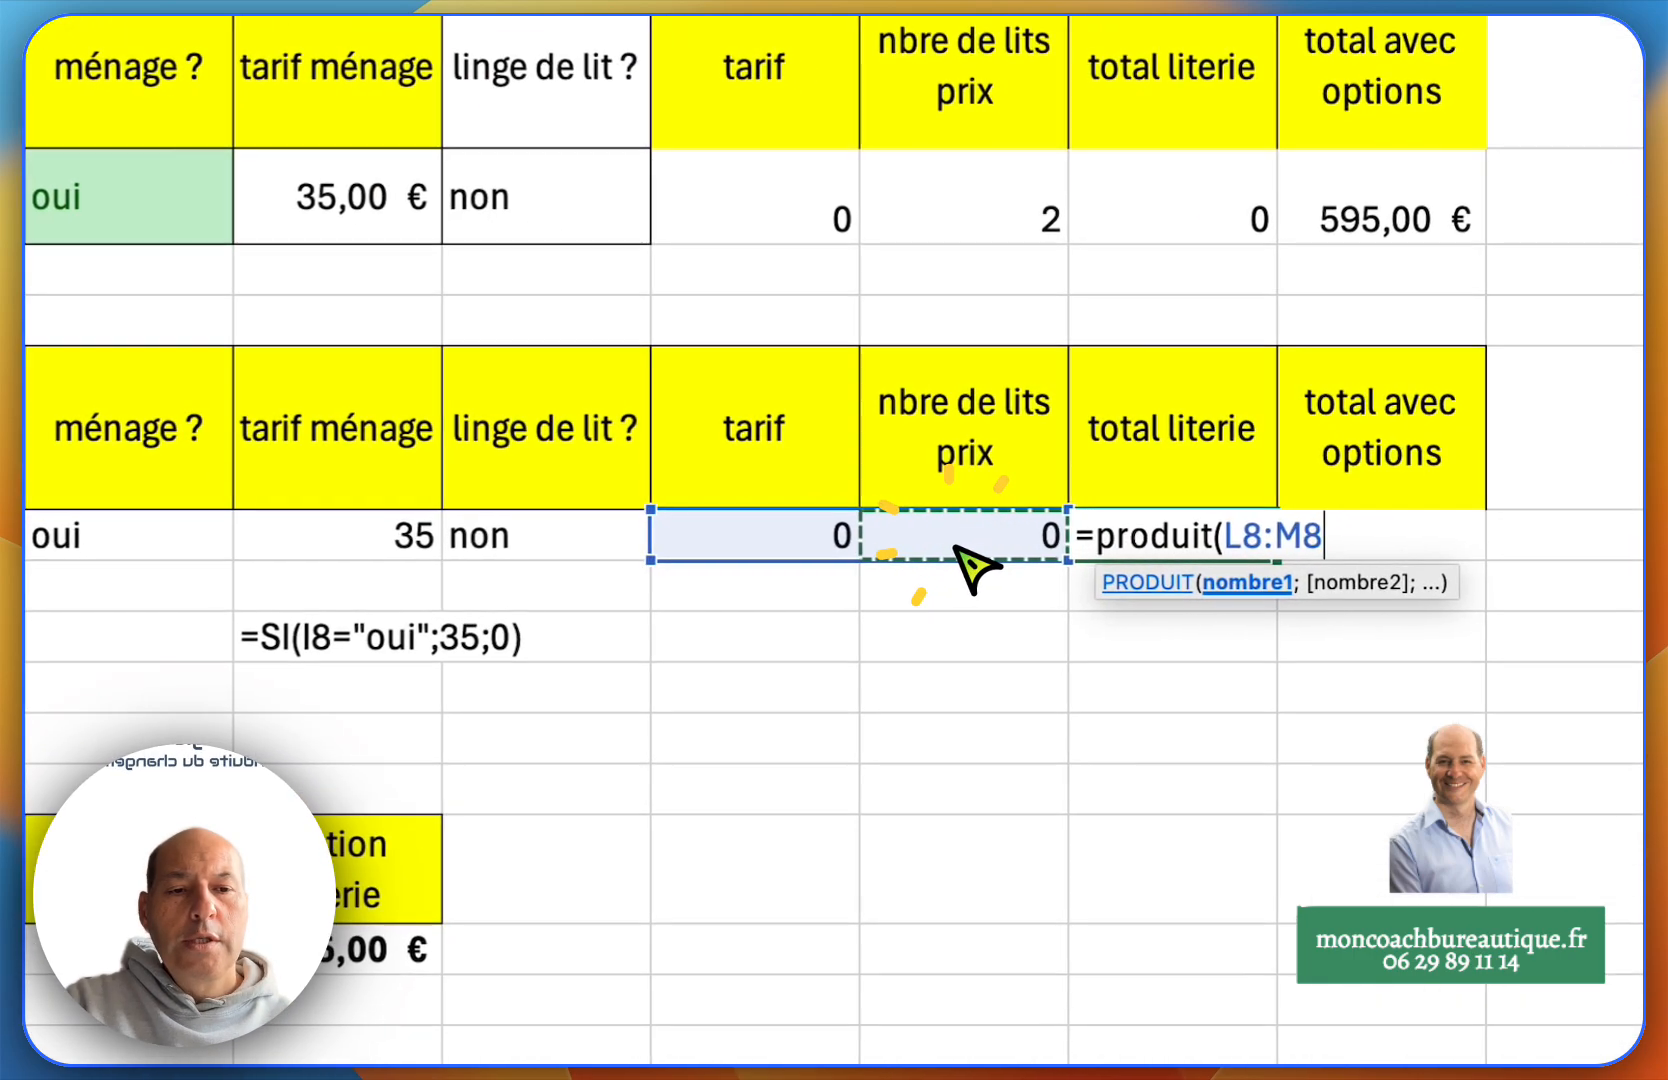
pyautogui.press('Return')
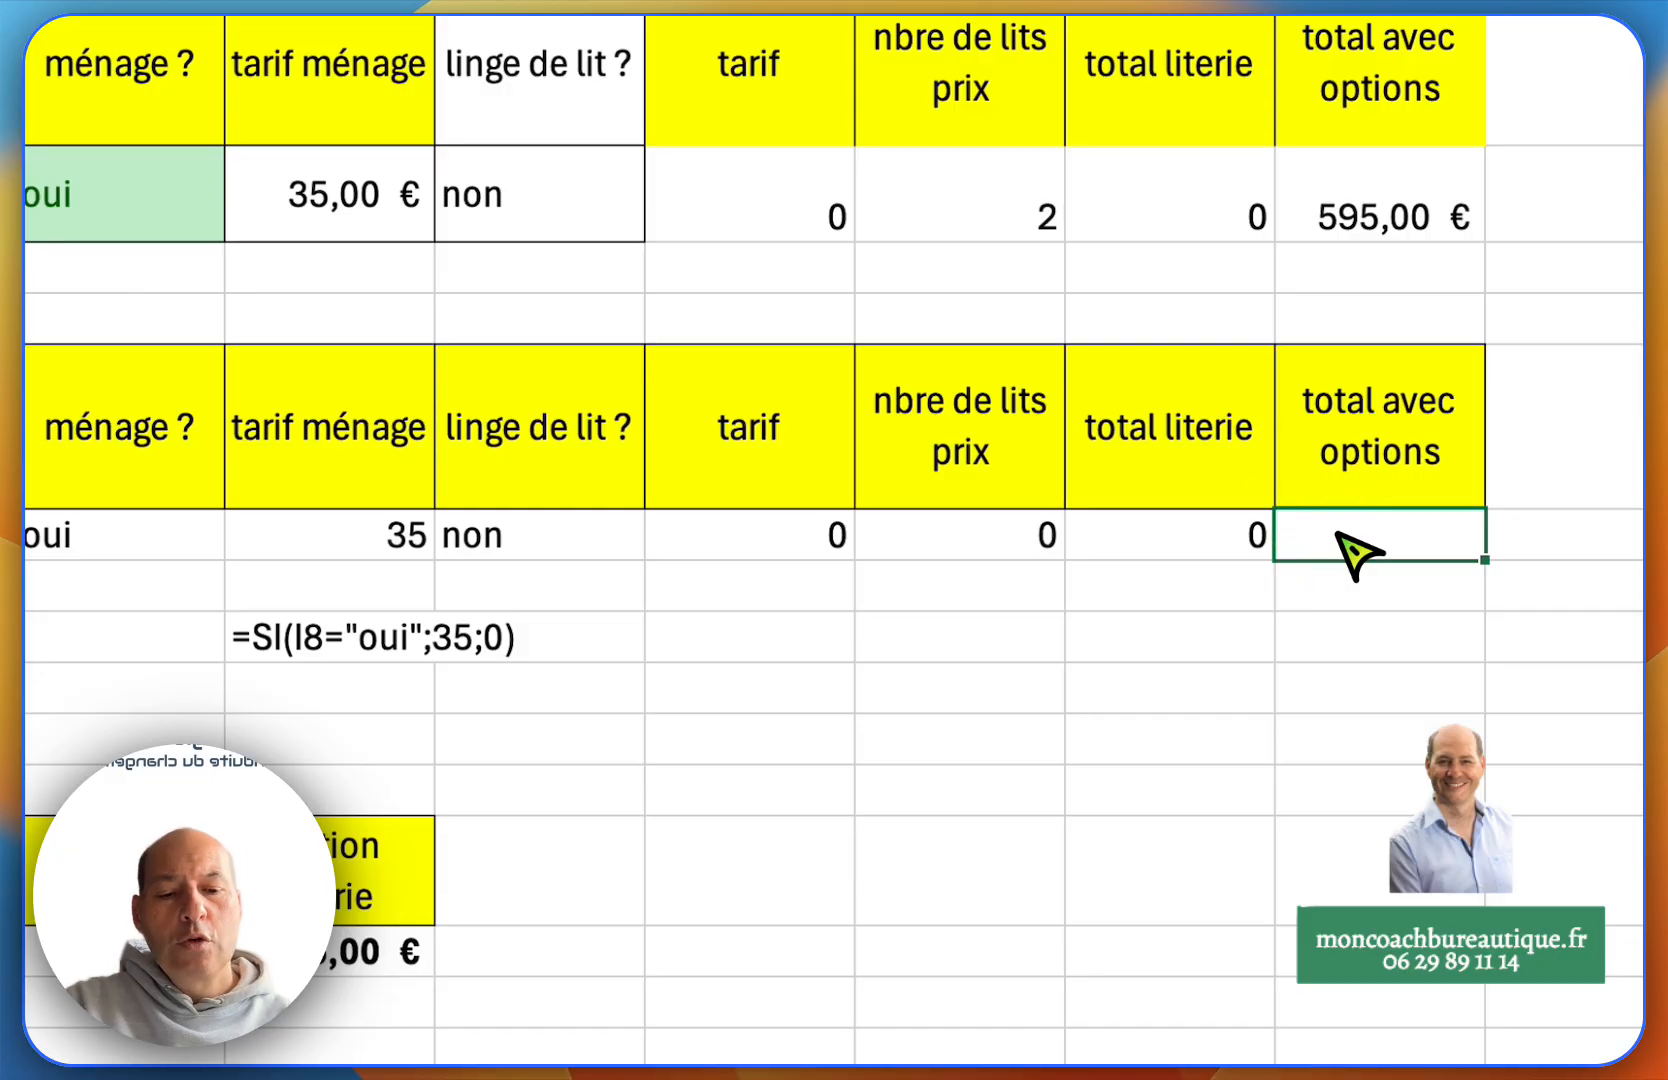
# - Enter the formula =SOMME(H8;J8;N8) in the total avec options cell O8
pyautogui.write('=somme(')
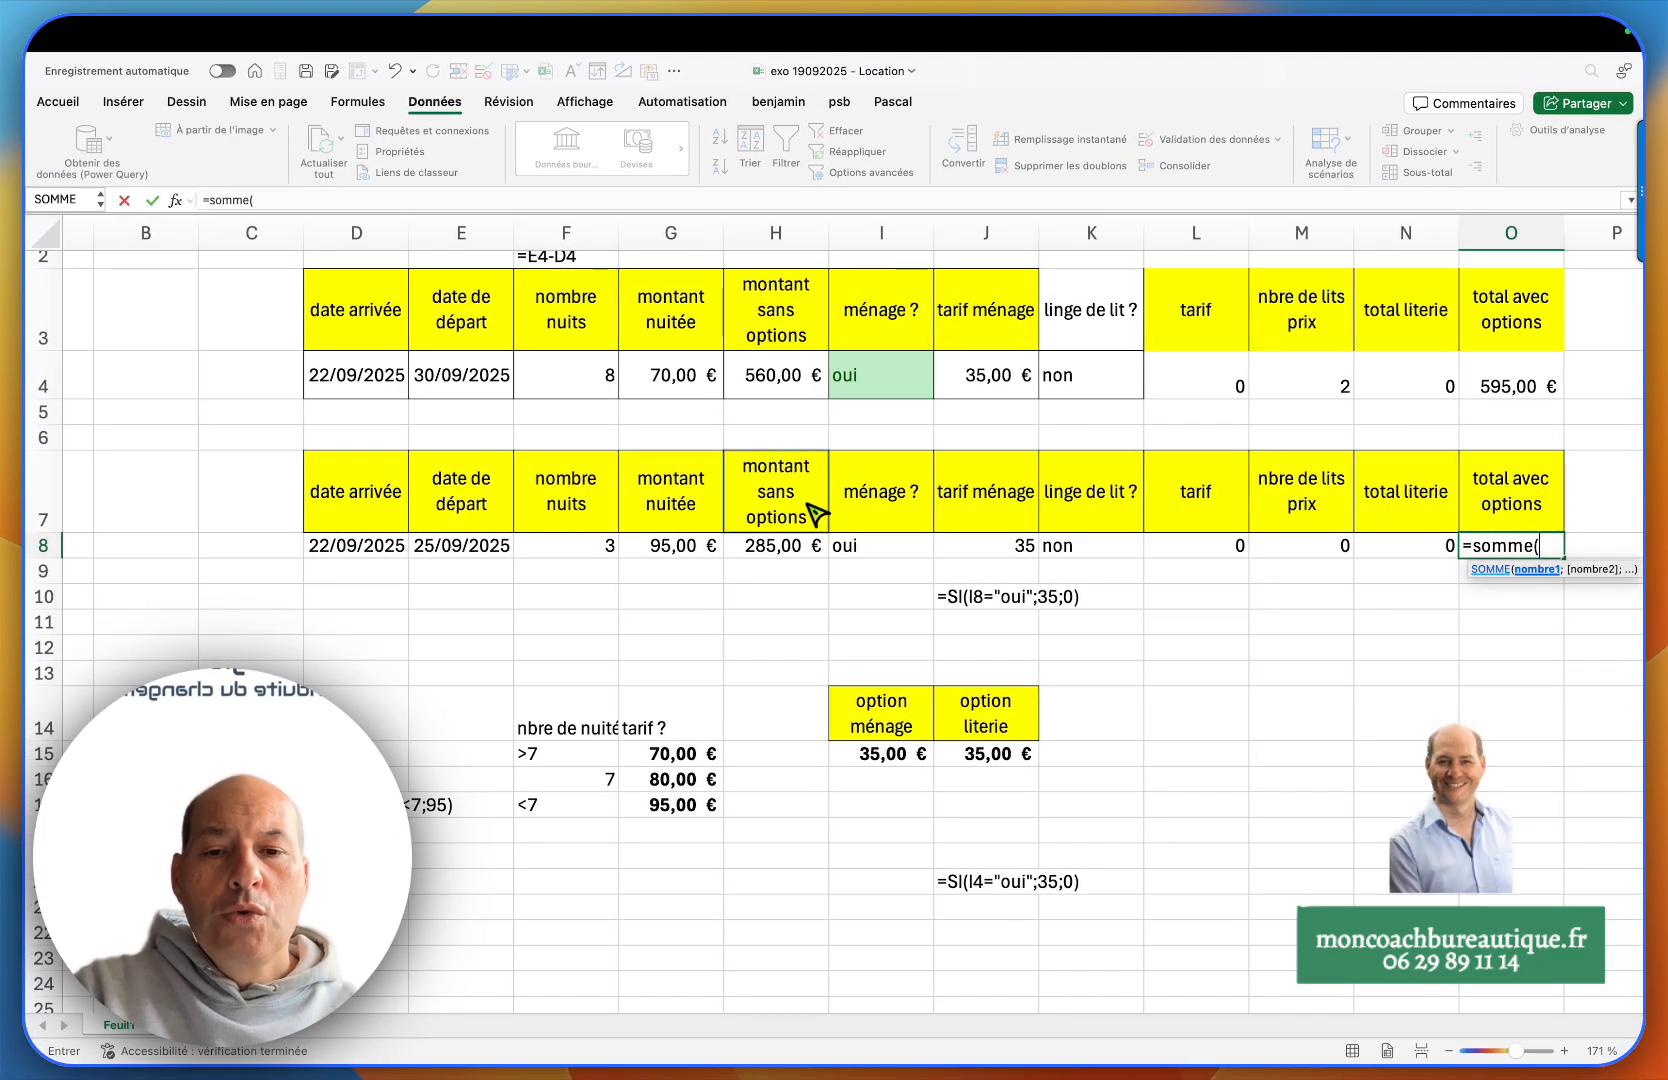
pyautogui.click(789, 550)
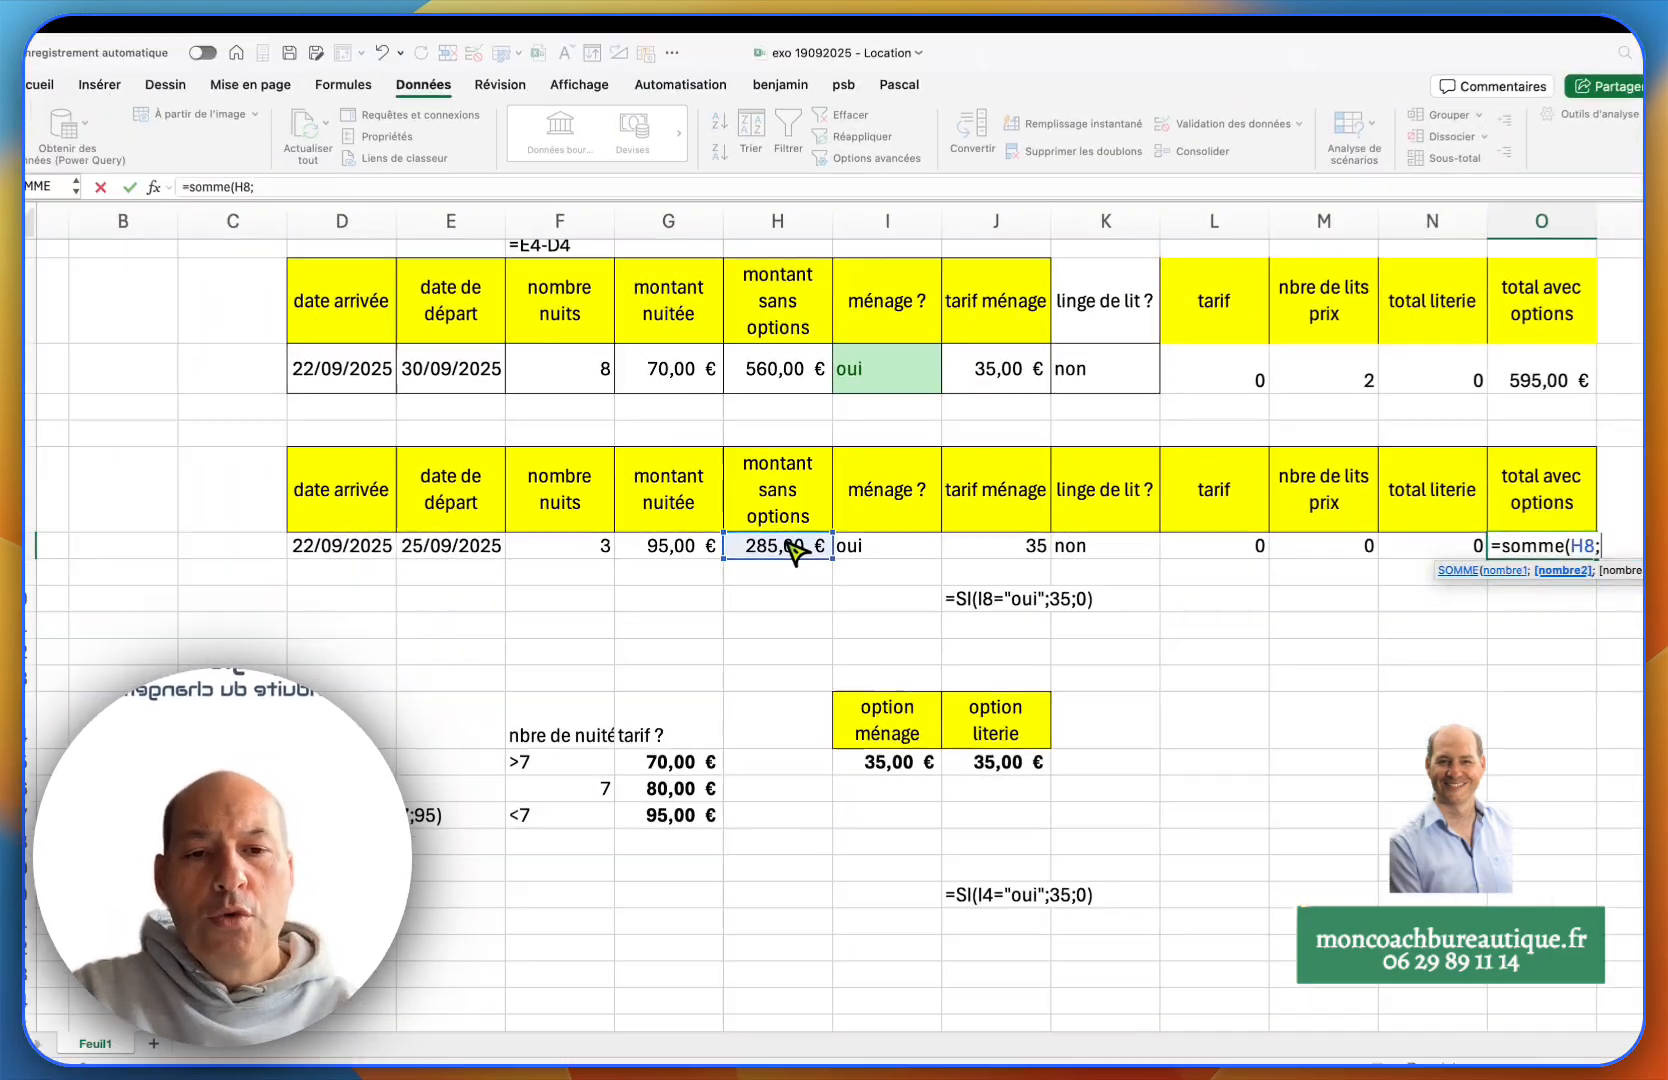
pyautogui.write(';')
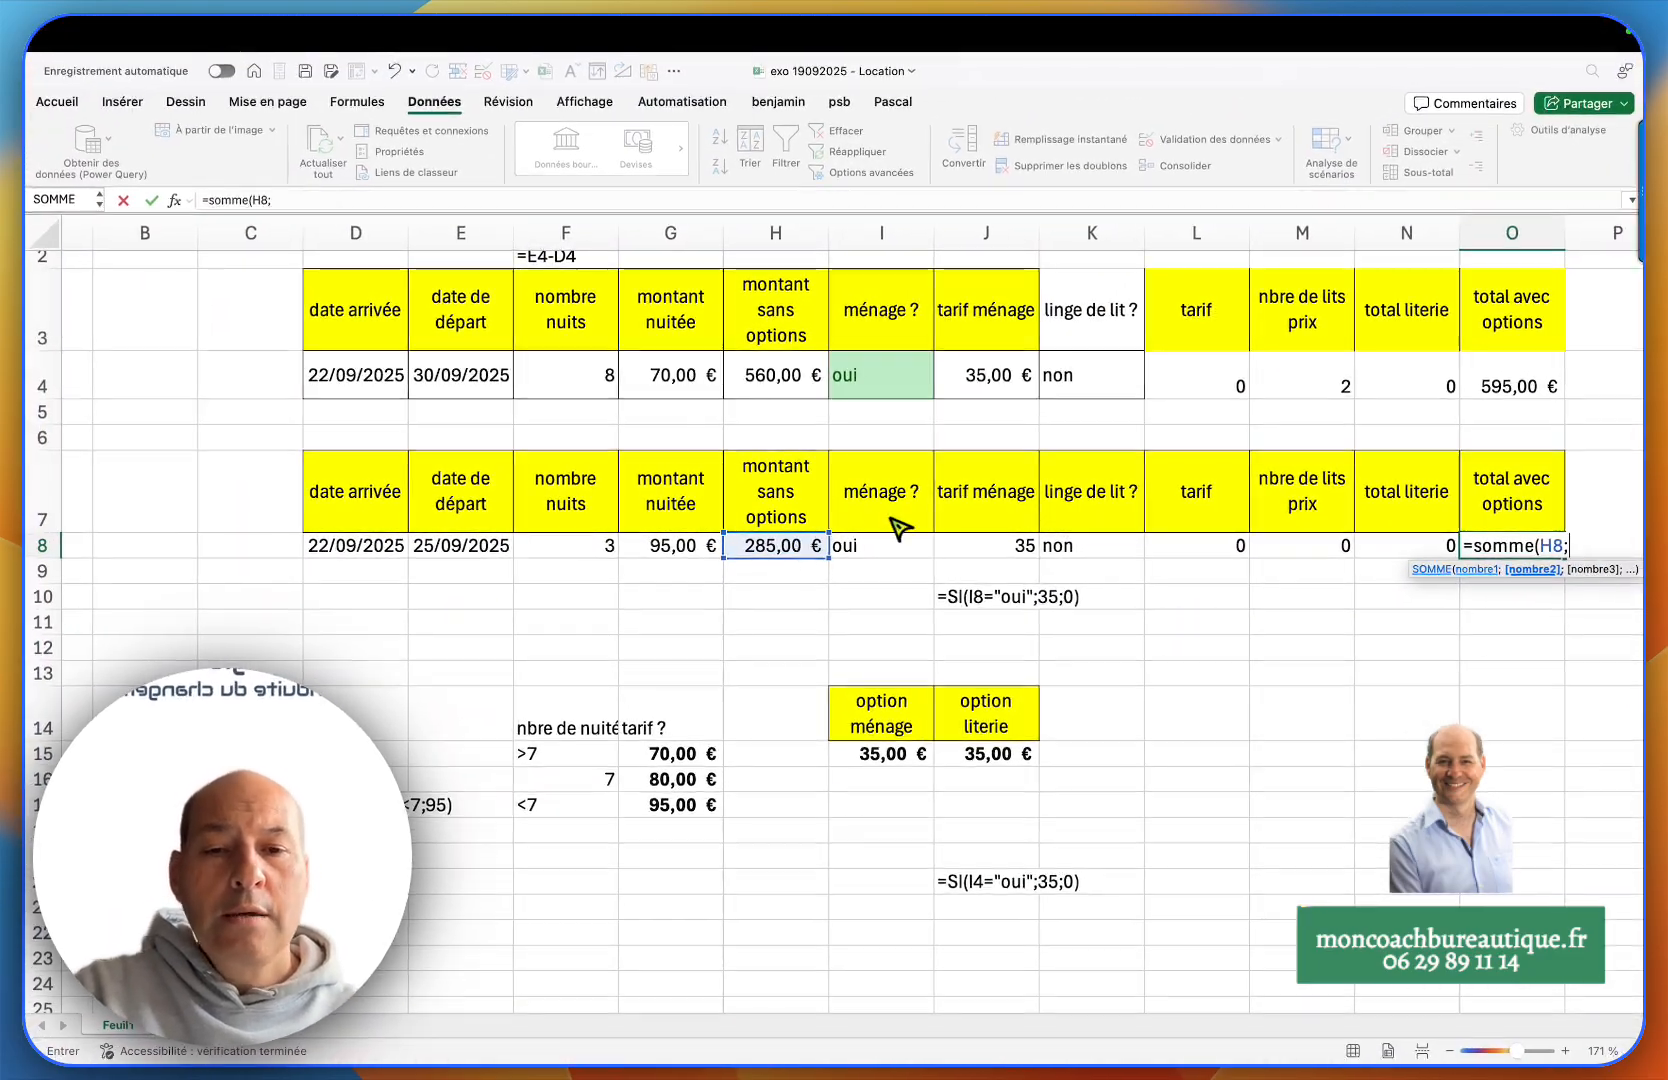
pyautogui.click(1003, 552)
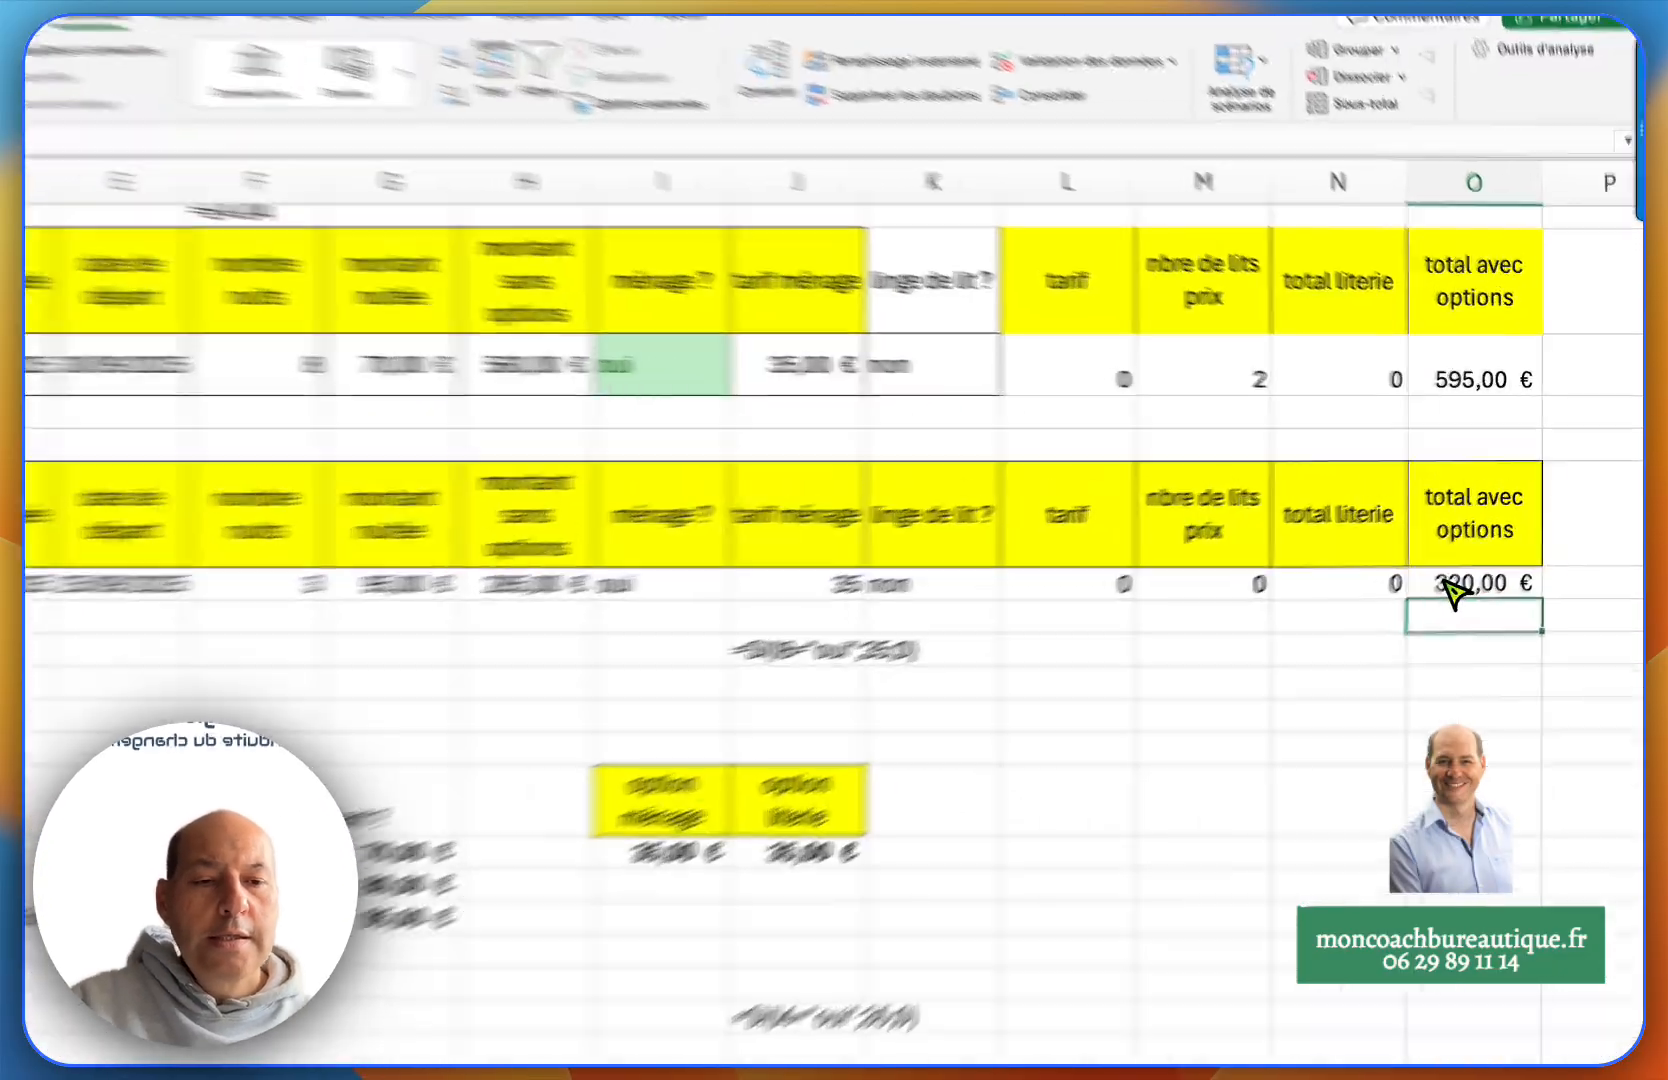
pyautogui.click(1500, 545)
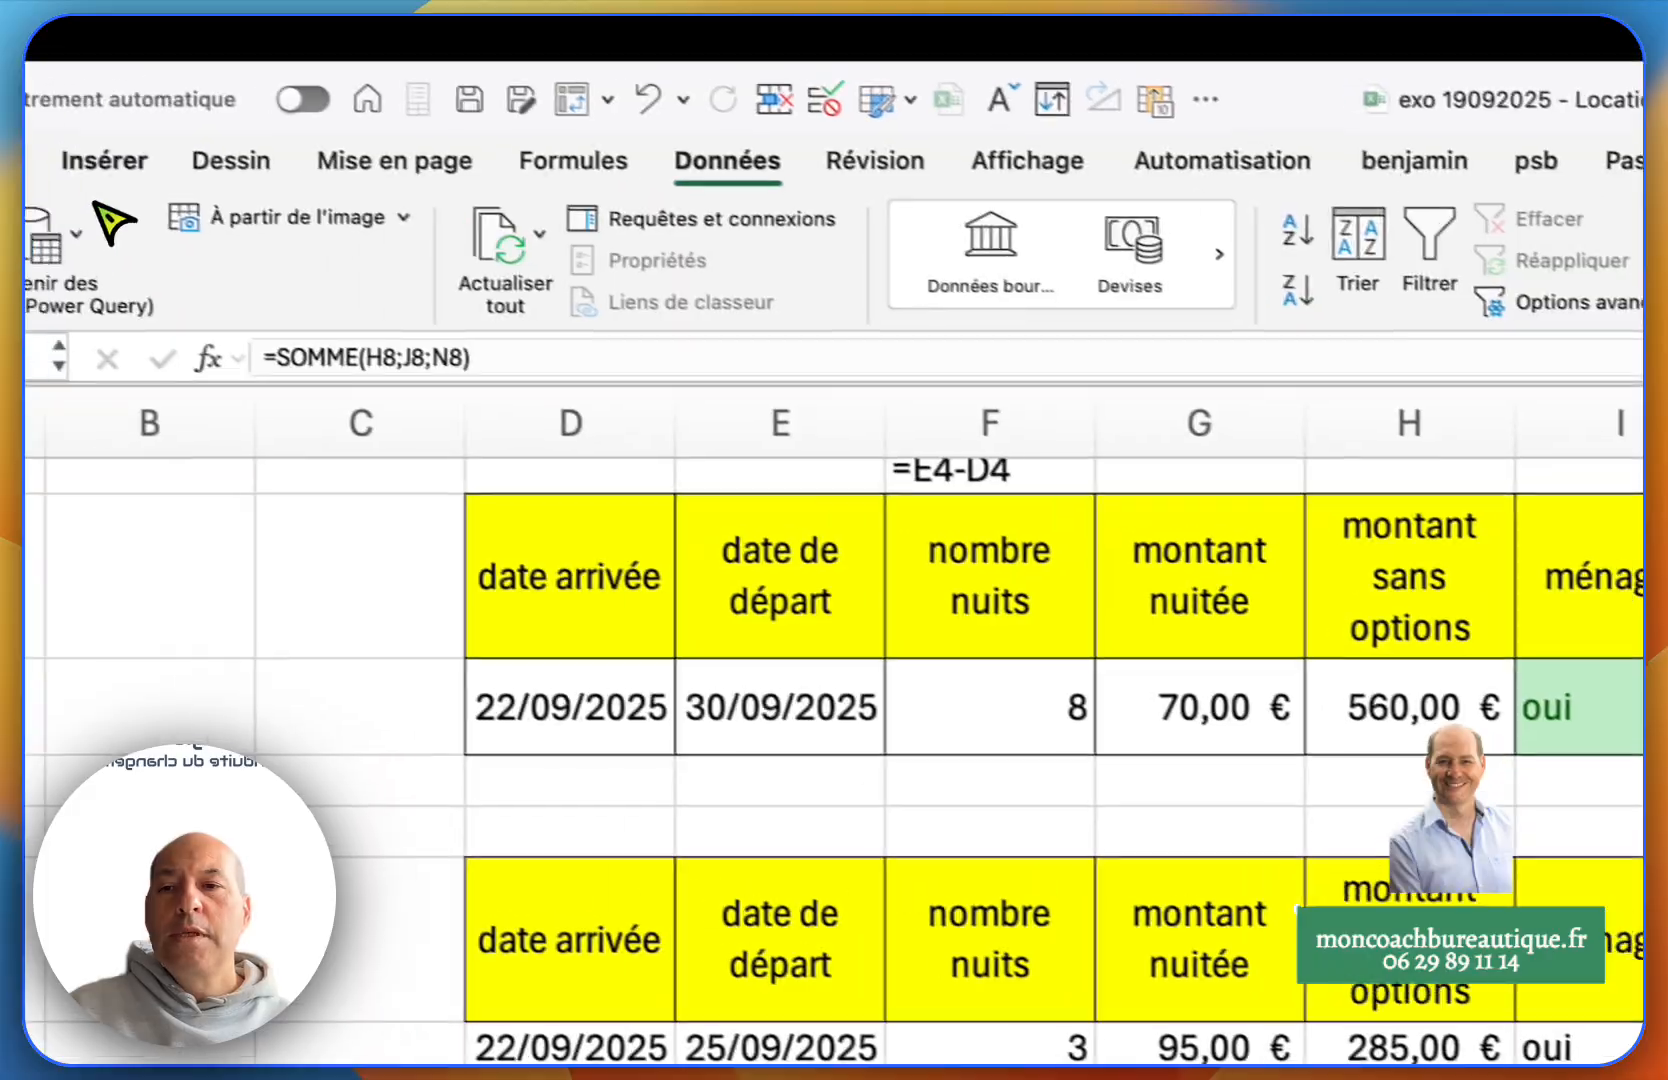
# - Insert an upward block arrow shape directly below cell O8, pointing at the total avec options amount
pyautogui.click(104, 160)
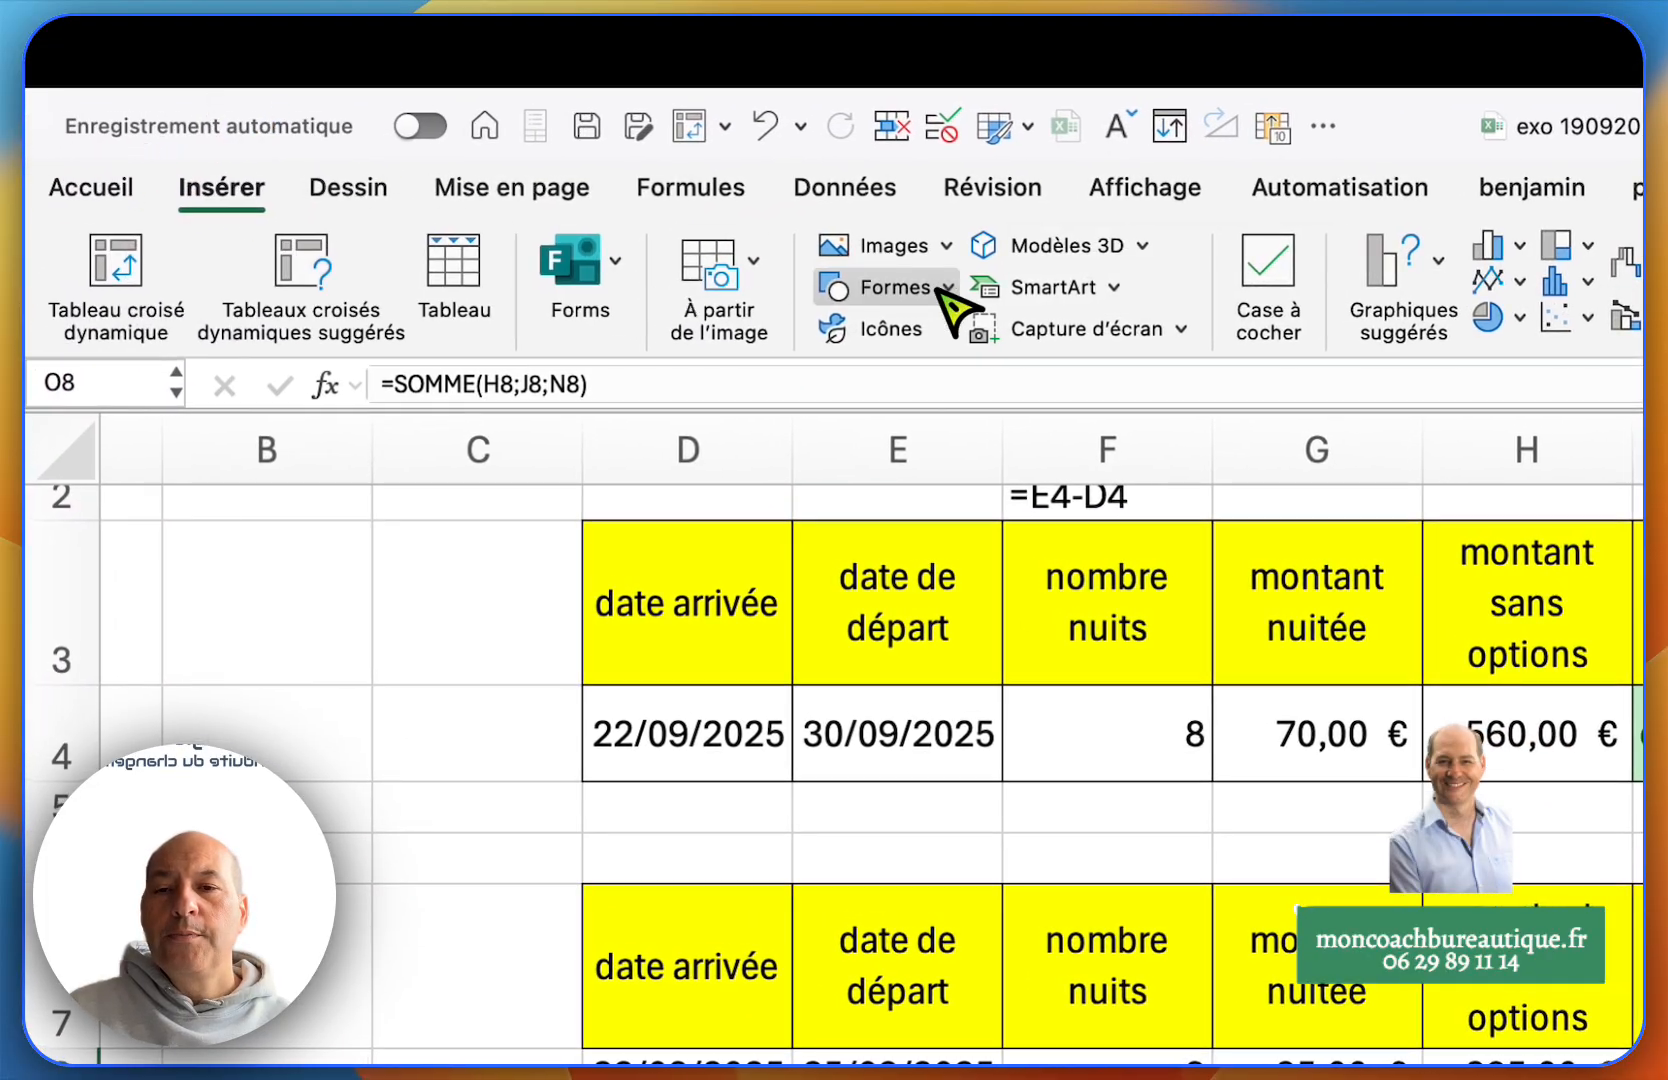
pyautogui.click(922, 292)
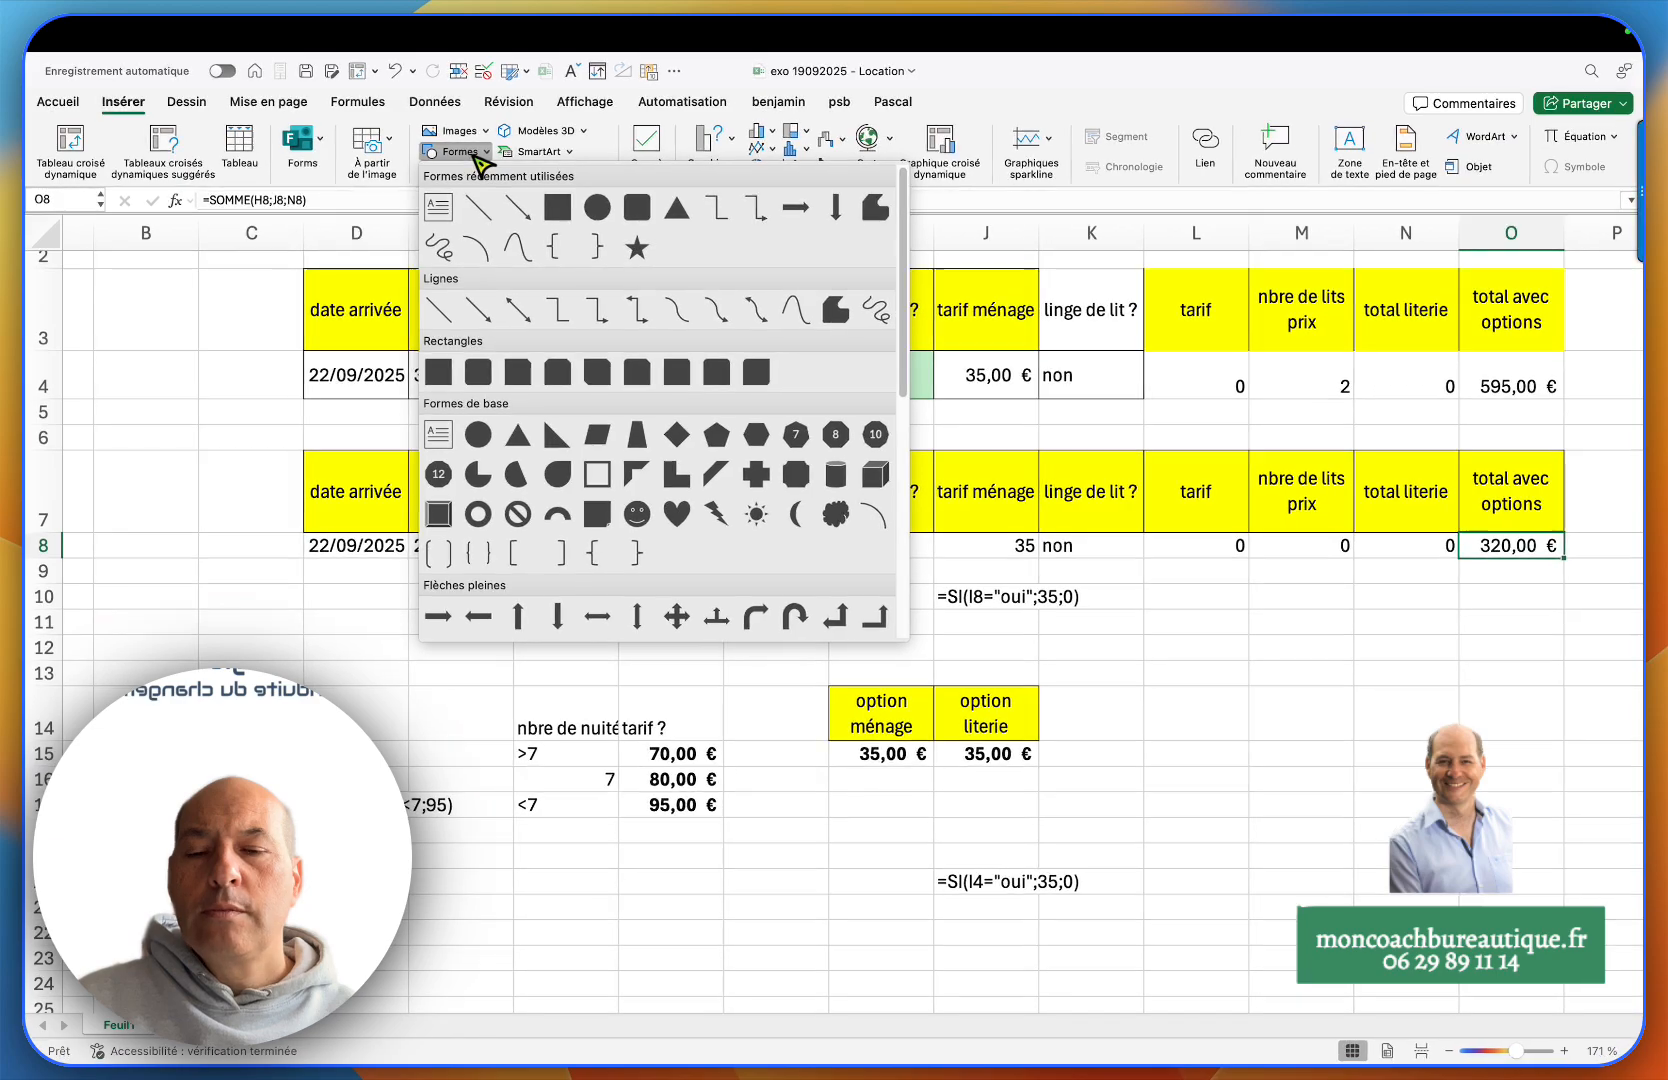
pyautogui.scroll(-2, 630, 340)
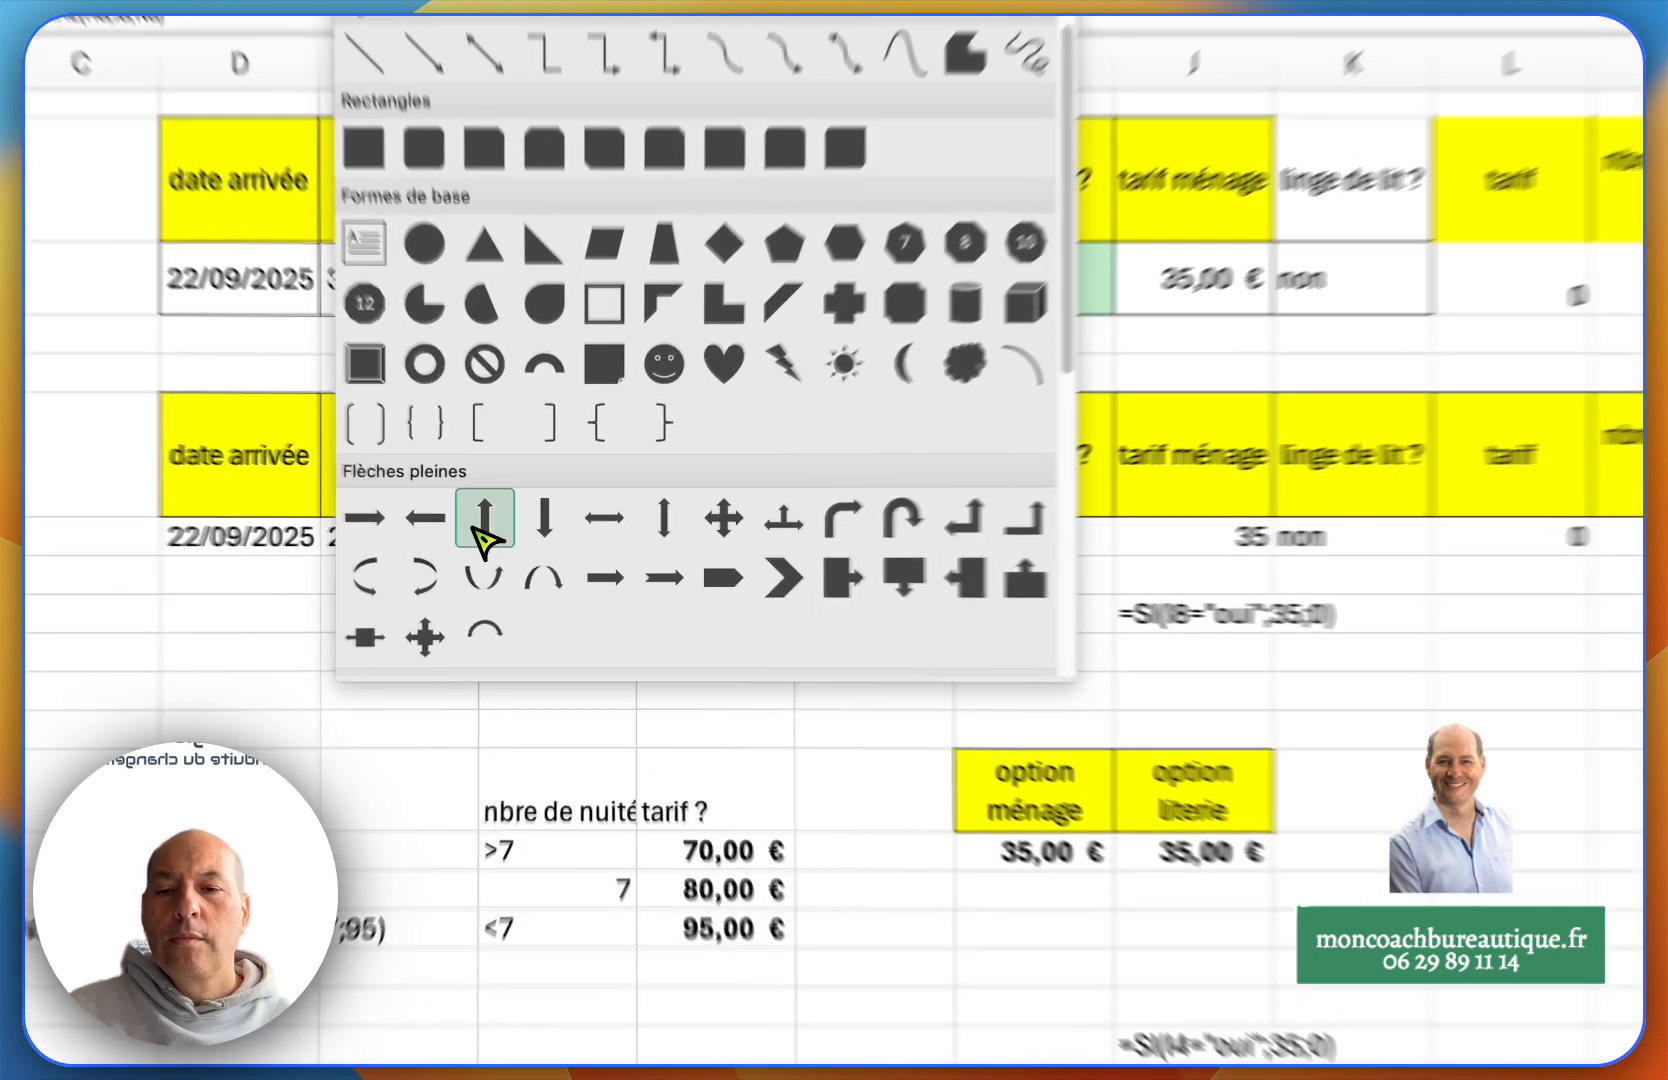
pyautogui.click(515, 537)
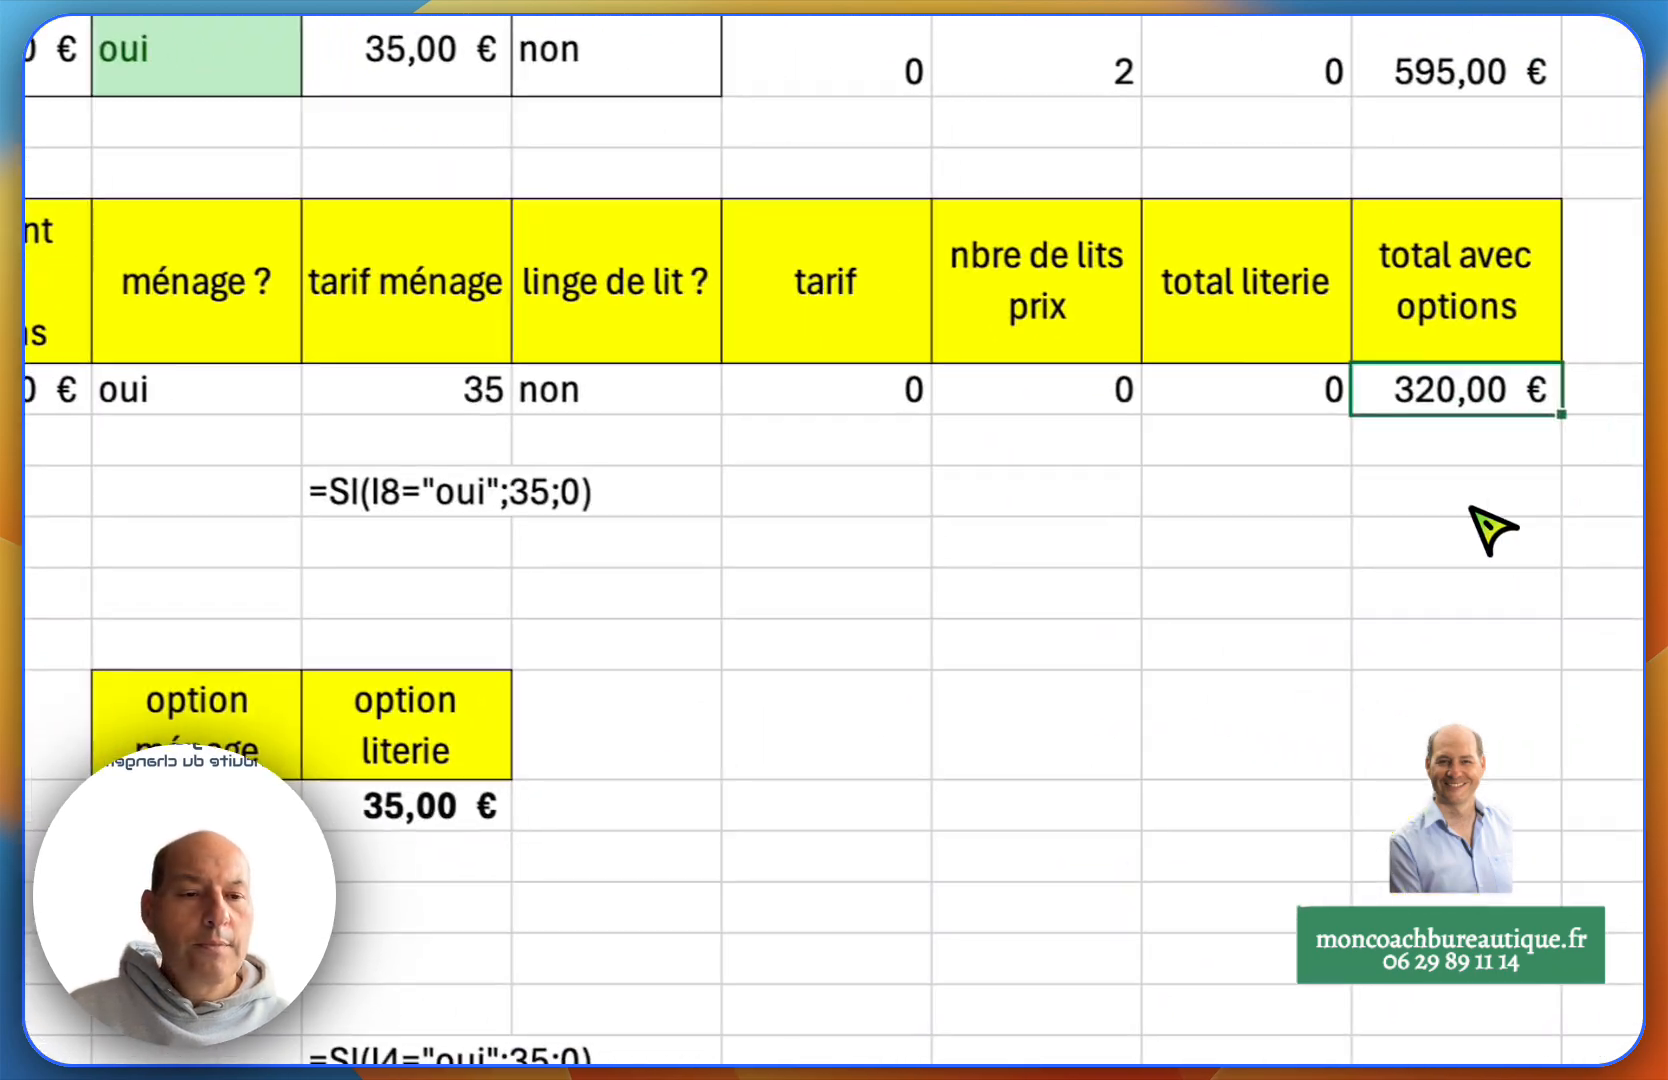
pyautogui.moveTo(1328, 430); pyautogui.dragTo(1446, 660)
pyautogui.moveTo(1405, 583); pyautogui.dragTo(1410, 567)
# - Set linge de lit ? in K8 to oui and nbre de lits prix in M8 to 1 to test the total
pyautogui.click(756, 395)
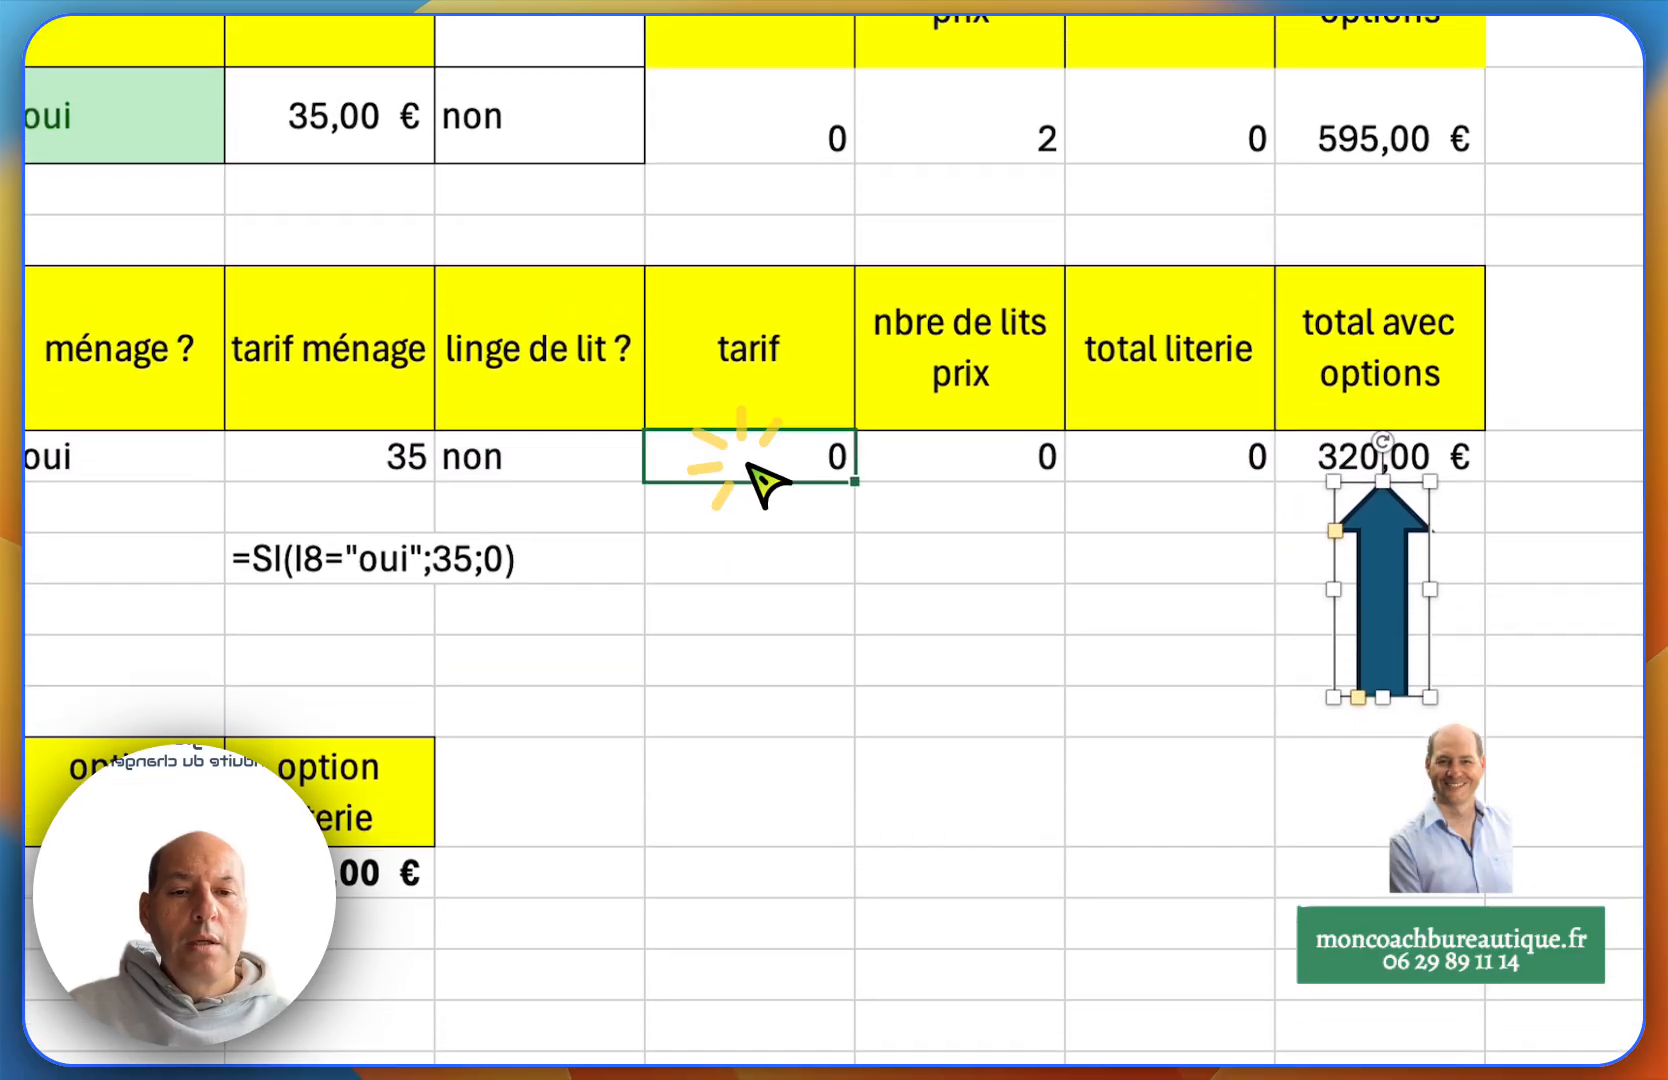
pyautogui.click(577, 465)
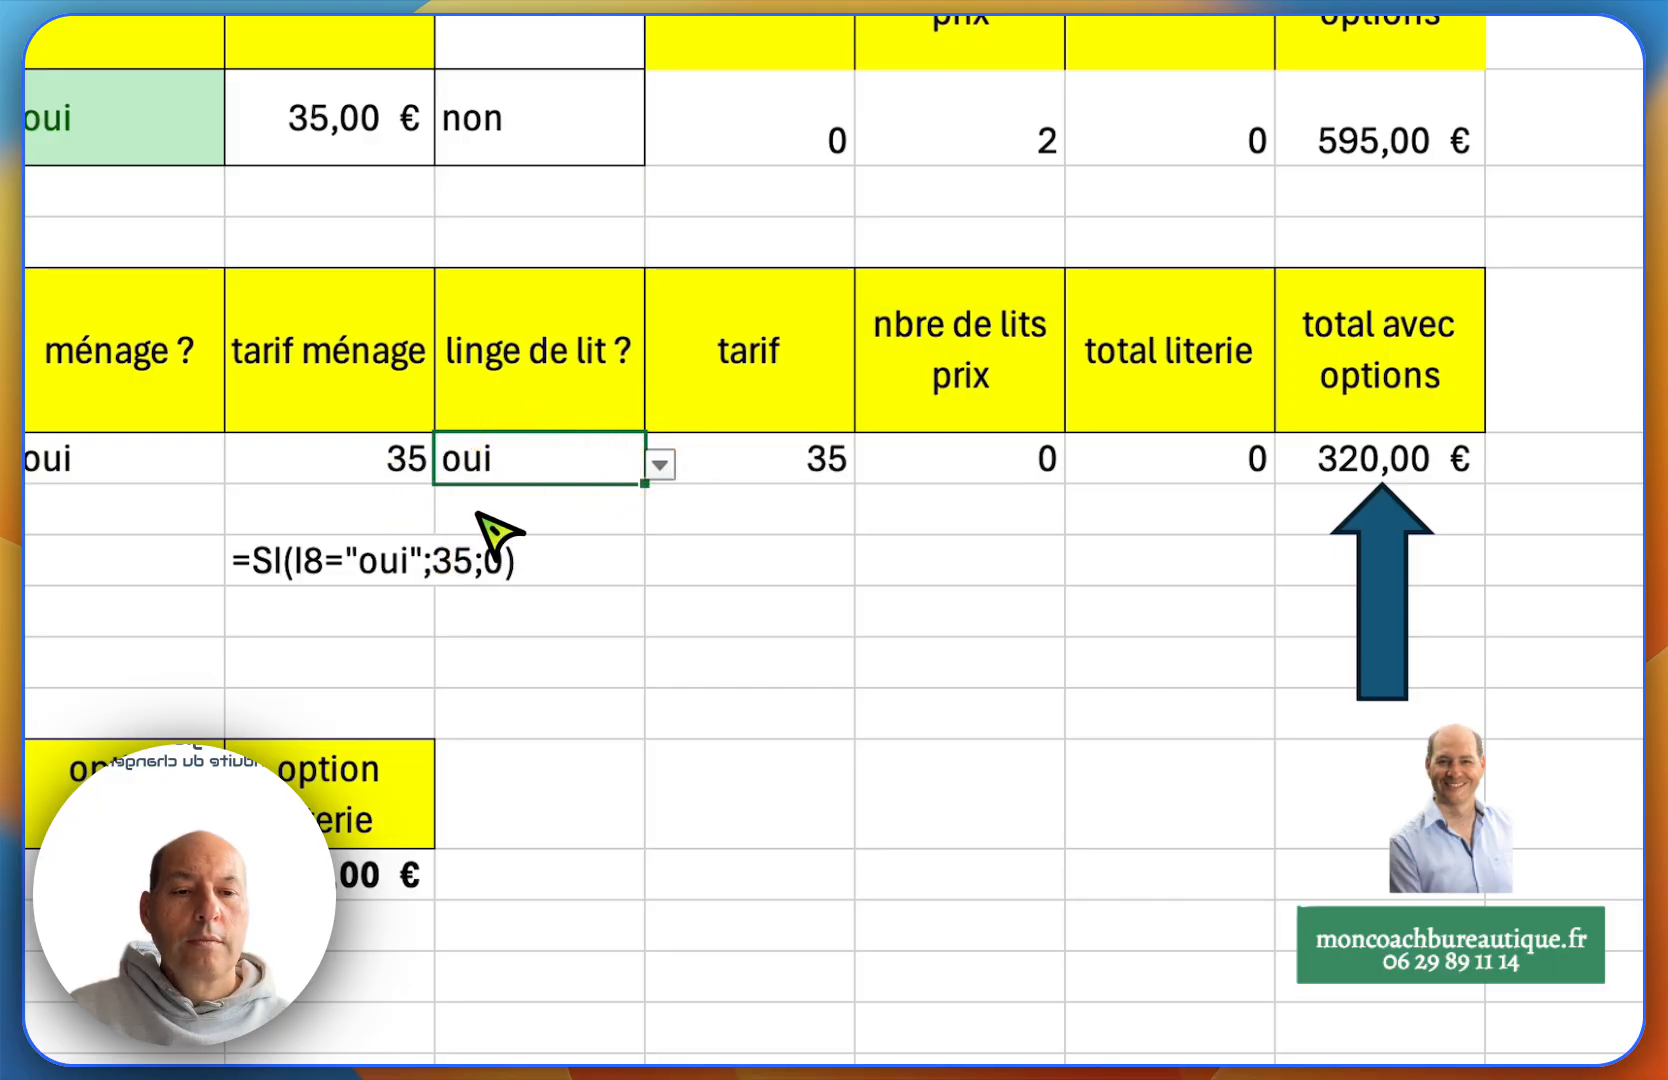
pyautogui.click(942, 476)
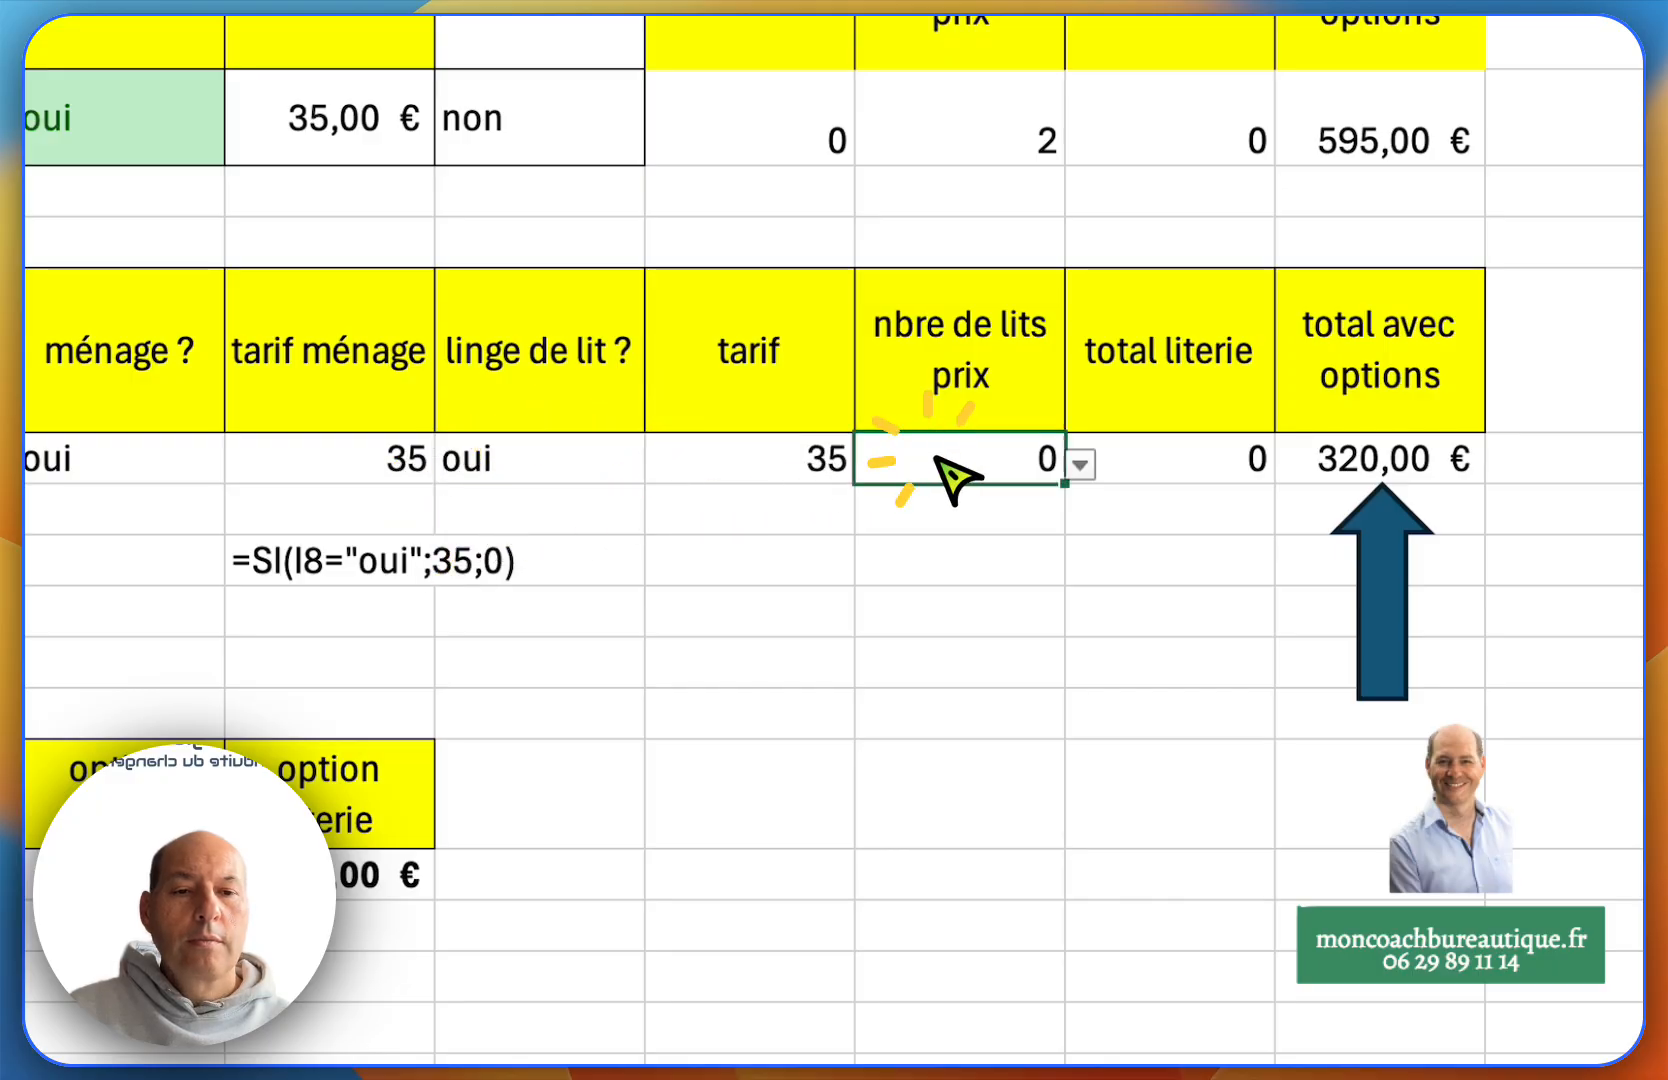
pyautogui.click(1080, 465)
pyautogui.click(1055, 542)
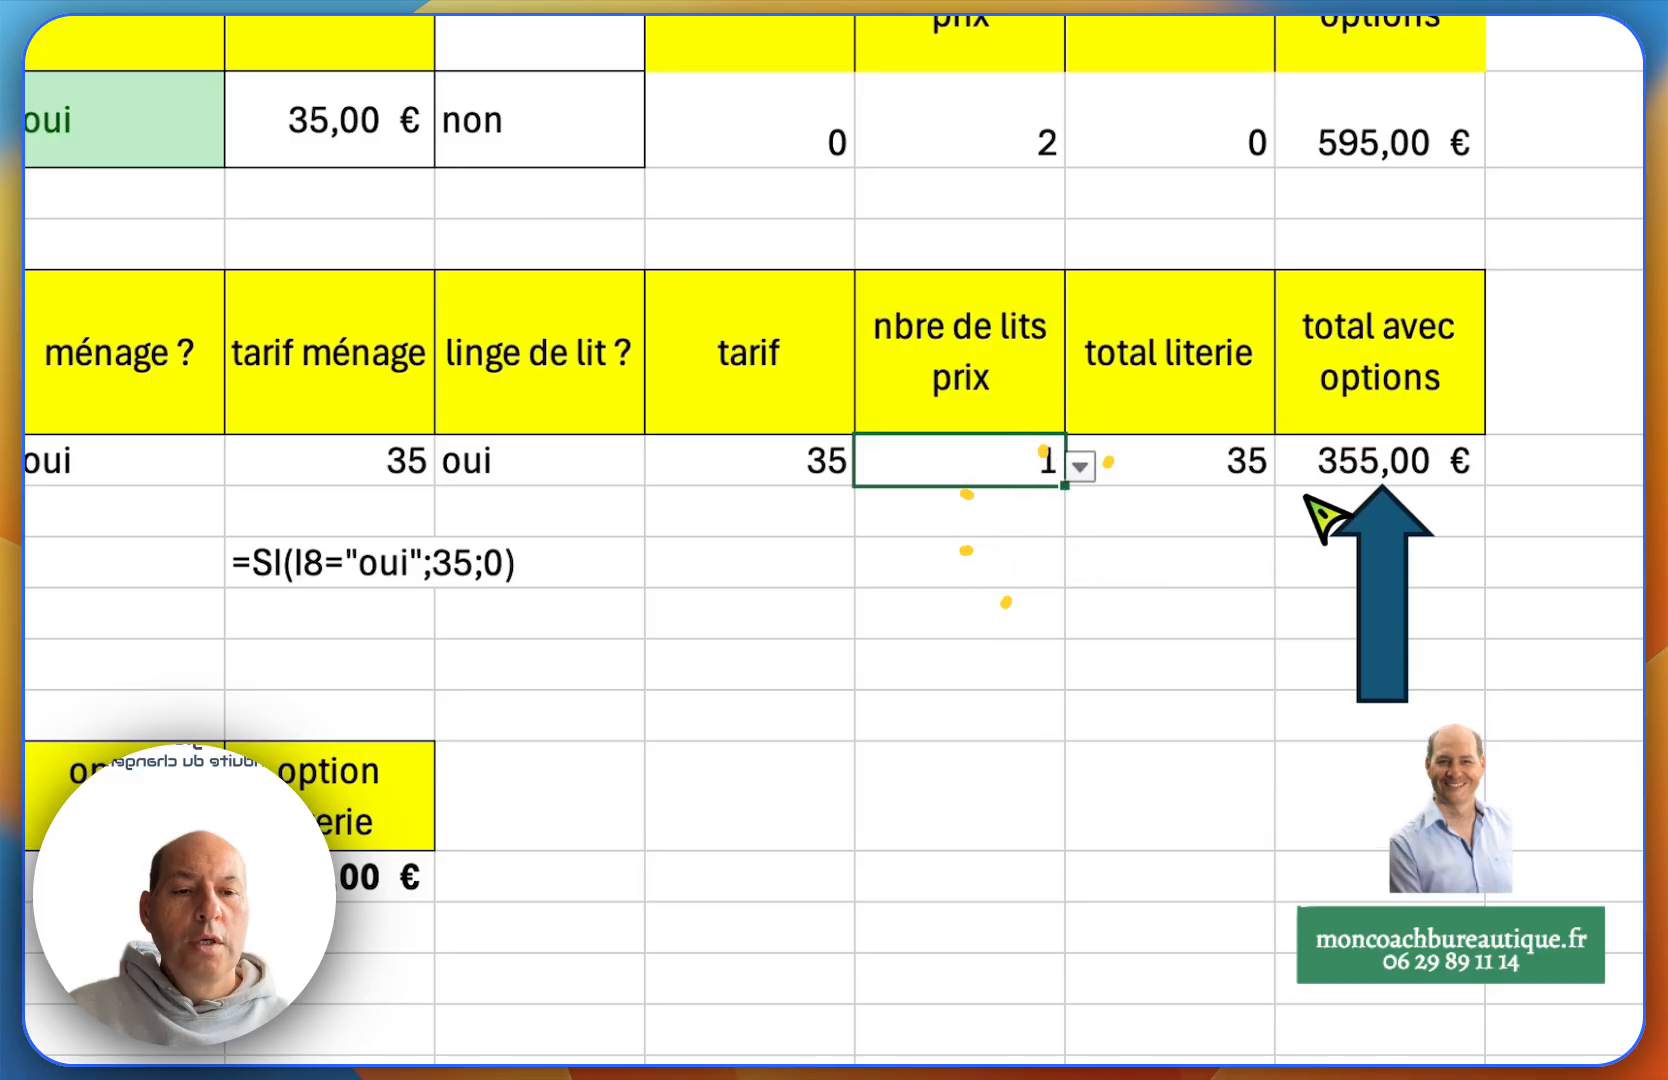